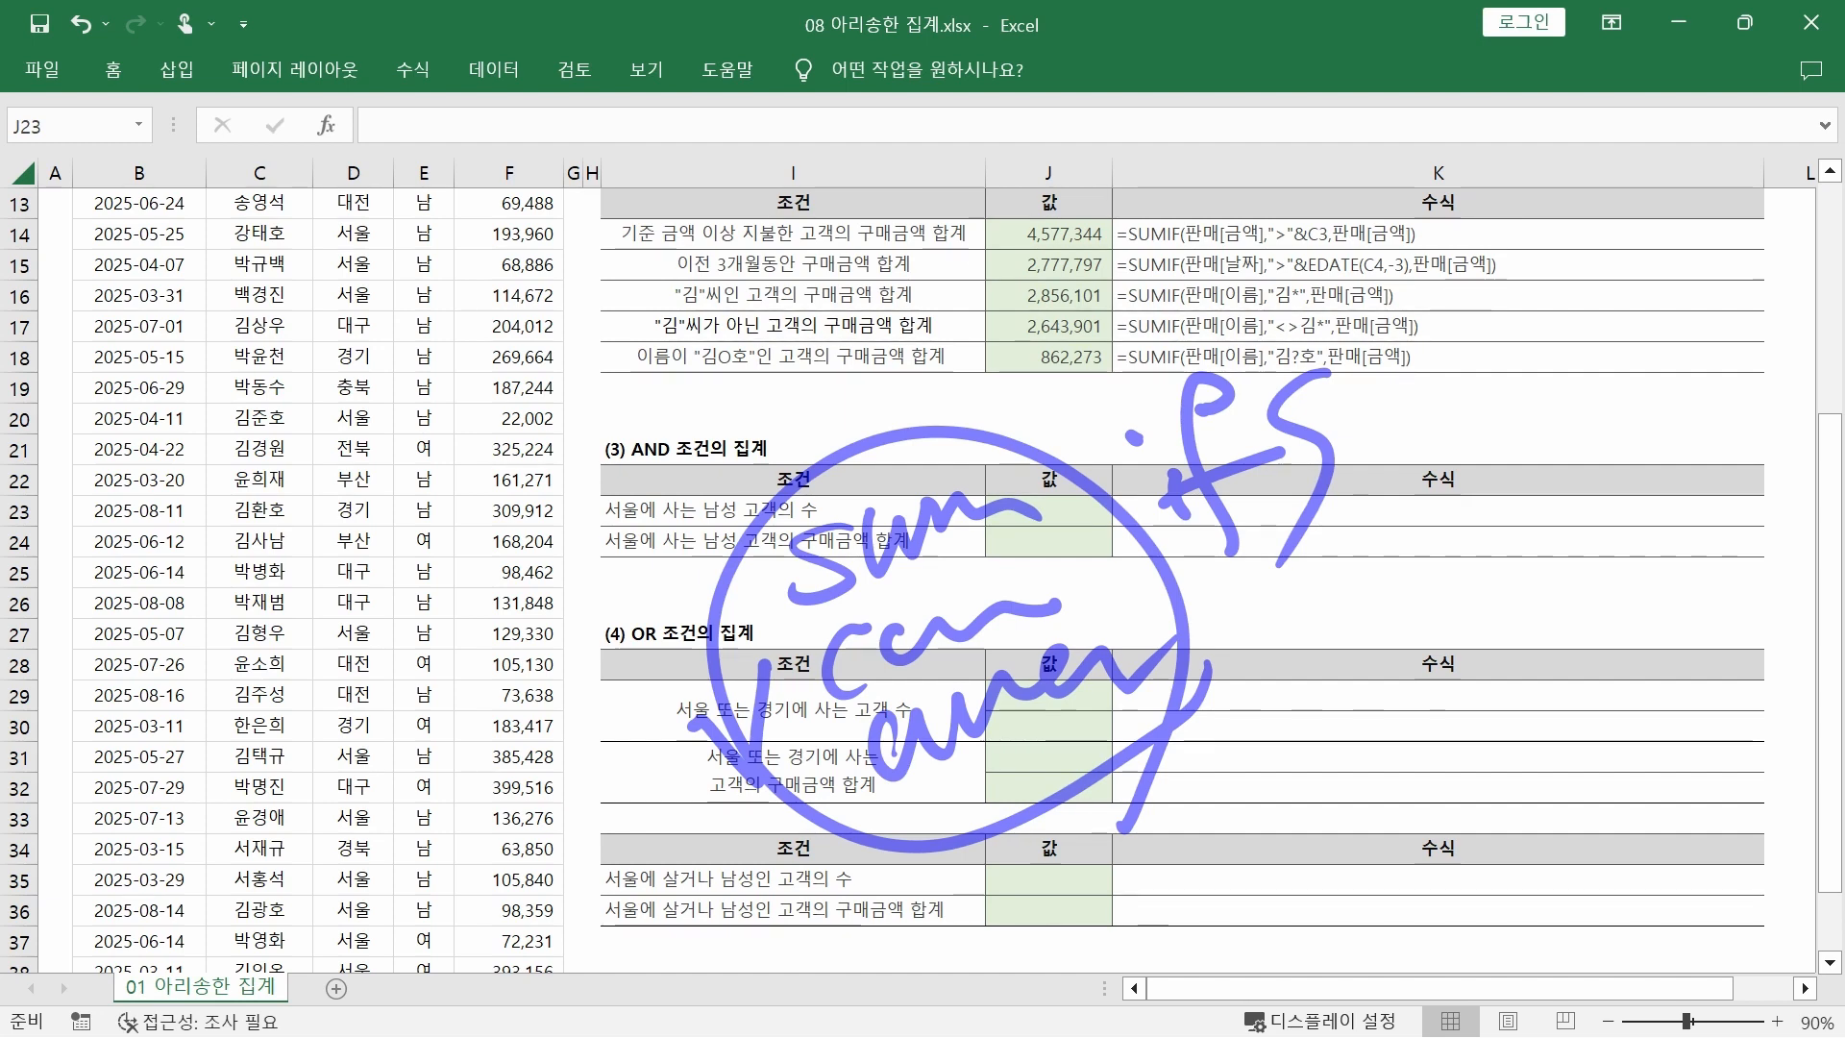
{"action": "key", "text": "Escape"}
{"action": "left_click_drag", "start_coordinate": [697, 404], "coordinate": [709, 486]}
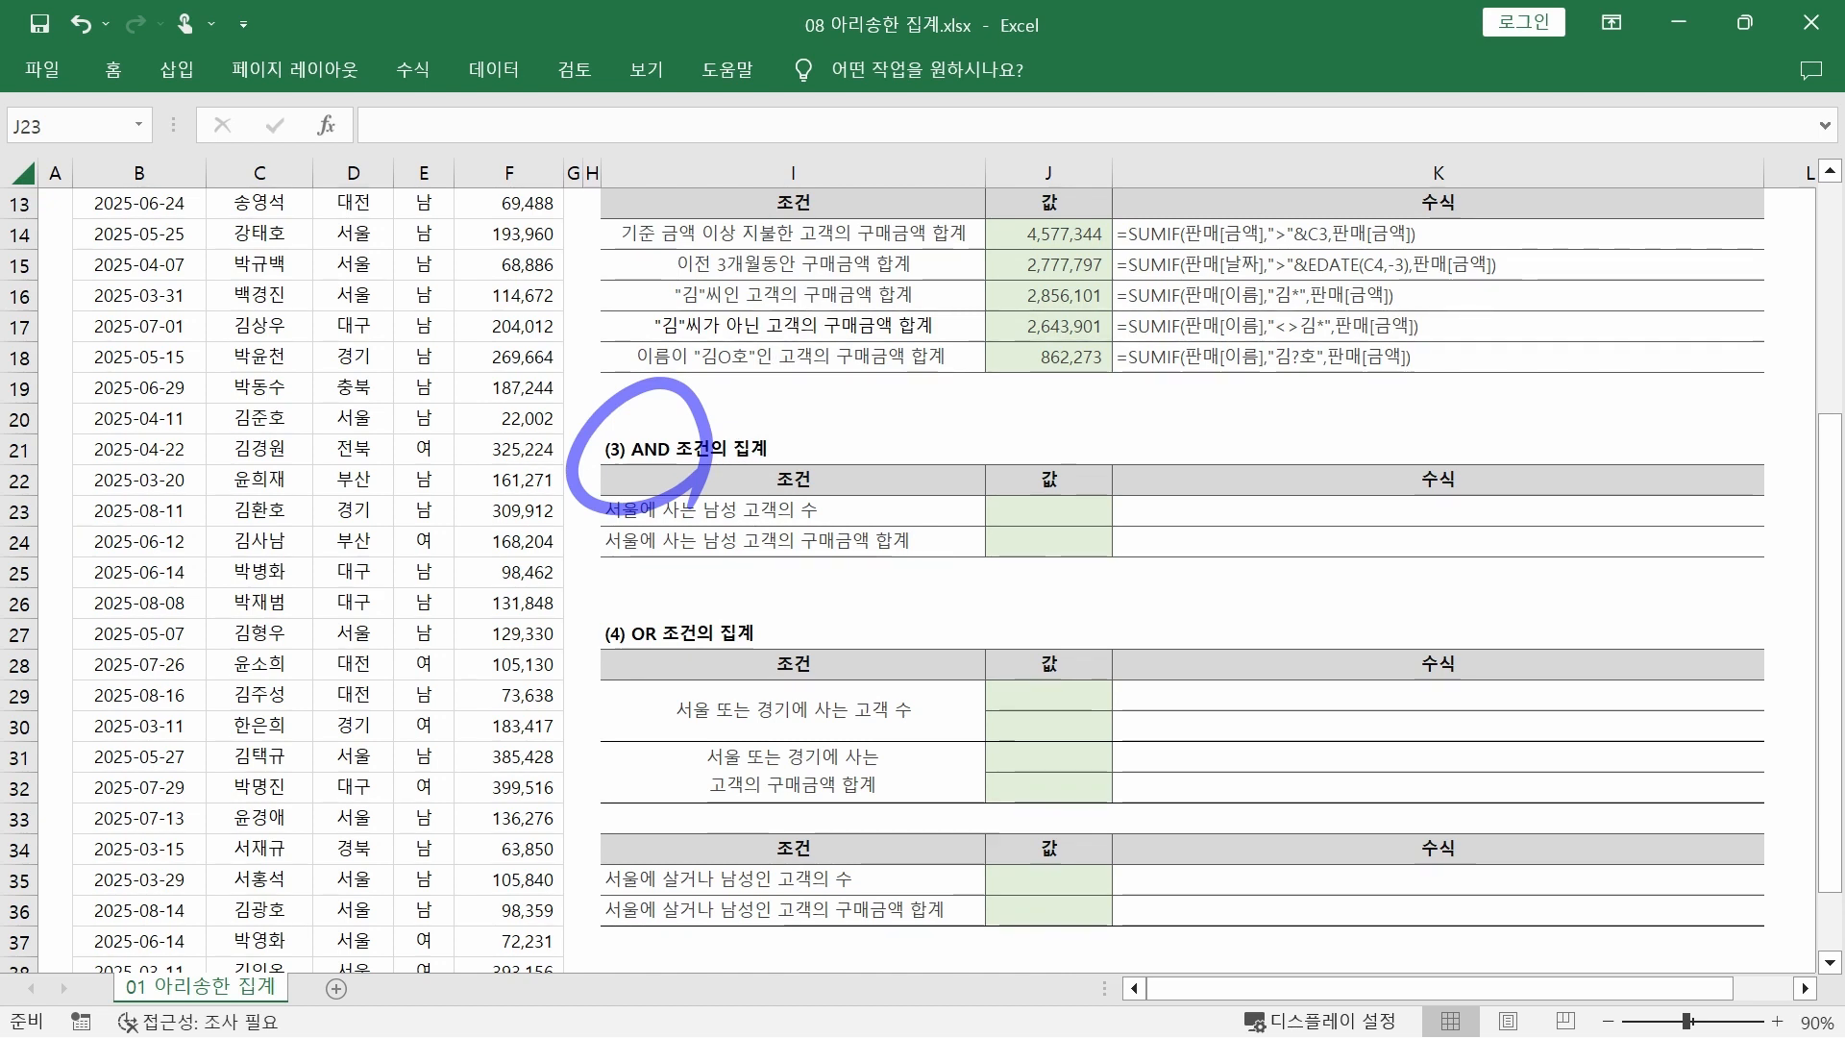
{"action": "mouse_move", "coordinate": [524, 716]}
{"action": "left_mouse_down"}
{"action": "mouse_move", "coordinate": [471, 769]}
{"action": "mouse_move", "coordinate": [615, 673]}
{"action": "mouse_move", "coordinate": [759, 625]}
{"action": "mouse_move", "coordinate": [826, 577]}
{"action": "mouse_move", "coordinate": [812, 663]}
{"action": "left_mouse_up"}
{"action": "mouse_move", "coordinate": [913, 437]}
{"action": "left_mouse_down"}
{"action": "mouse_move", "coordinate": [995, 663]}
{"action": "mouse_move", "coordinate": [1120, 548]}
{"action": "left_mouse_up"}
{"action": "left_click_drag", "start_coordinate": [1173, 524], "coordinate": [1591, 318]}
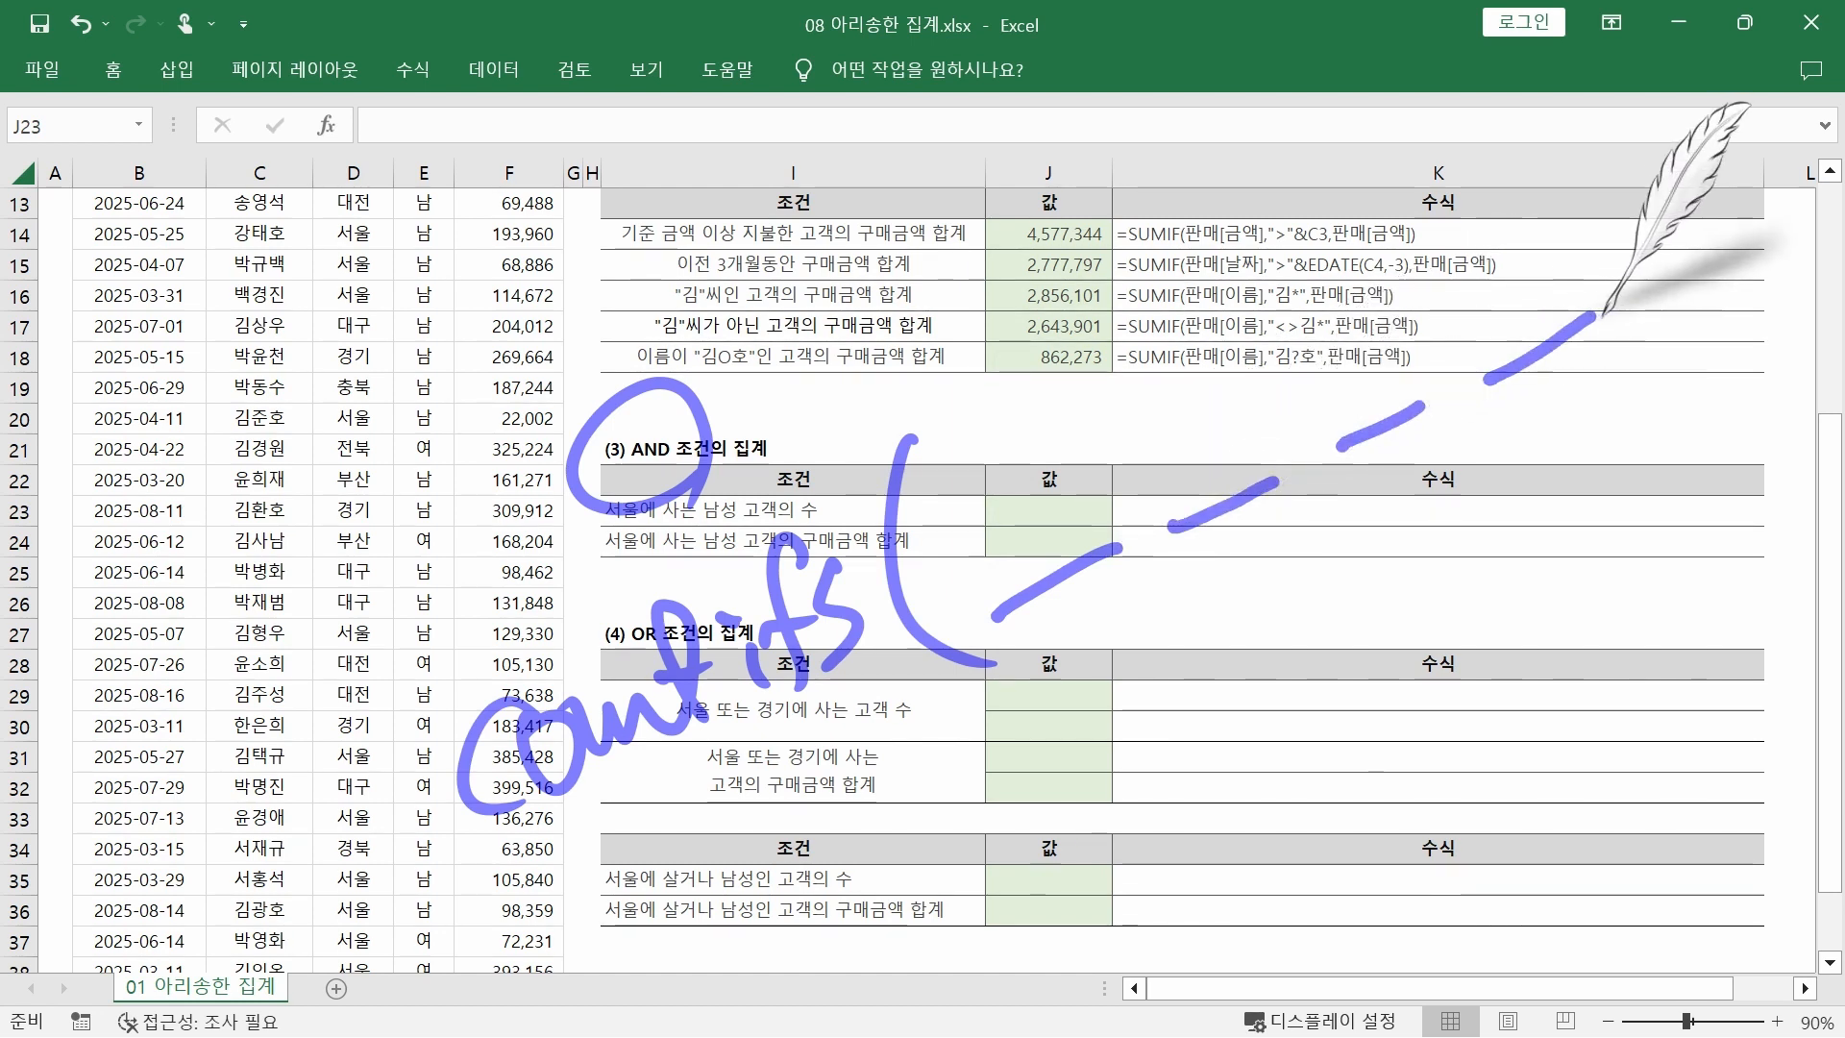
{"action": "mouse_move", "coordinate": [1009, 466]}
{"action": "left_mouse_down"}
{"action": "mouse_move", "coordinate": [1069, 440]}
{"action": "mouse_move", "coordinate": [1045, 537]}
{"action": "left_mouse_up"}
{"action": "left_click_drag", "start_coordinate": [1187, 395], "coordinate": [1261, 409]}
{"action": "left_click_drag", "start_coordinate": [1352, 329], "coordinate": [1373, 388]}
{"action": "mouse_move", "coordinate": [1490, 256]}
{"action": "left_mouse_down"}
{"action": "mouse_move", "coordinate": [1555, 308]}
{"action": "mouse_move", "coordinate": [1516, 331]}
{"action": "left_mouse_up"}
{"action": "mouse_move", "coordinate": [1552, 177]}
{"action": "left_mouse_down"}
{"action": "mouse_move", "coordinate": [1620, 256]}
{"action": "mouse_move", "coordinate": [1595, 370]}
{"action": "left_mouse_up"}
{"action": "left_click", "coordinate": [1632, 370]}
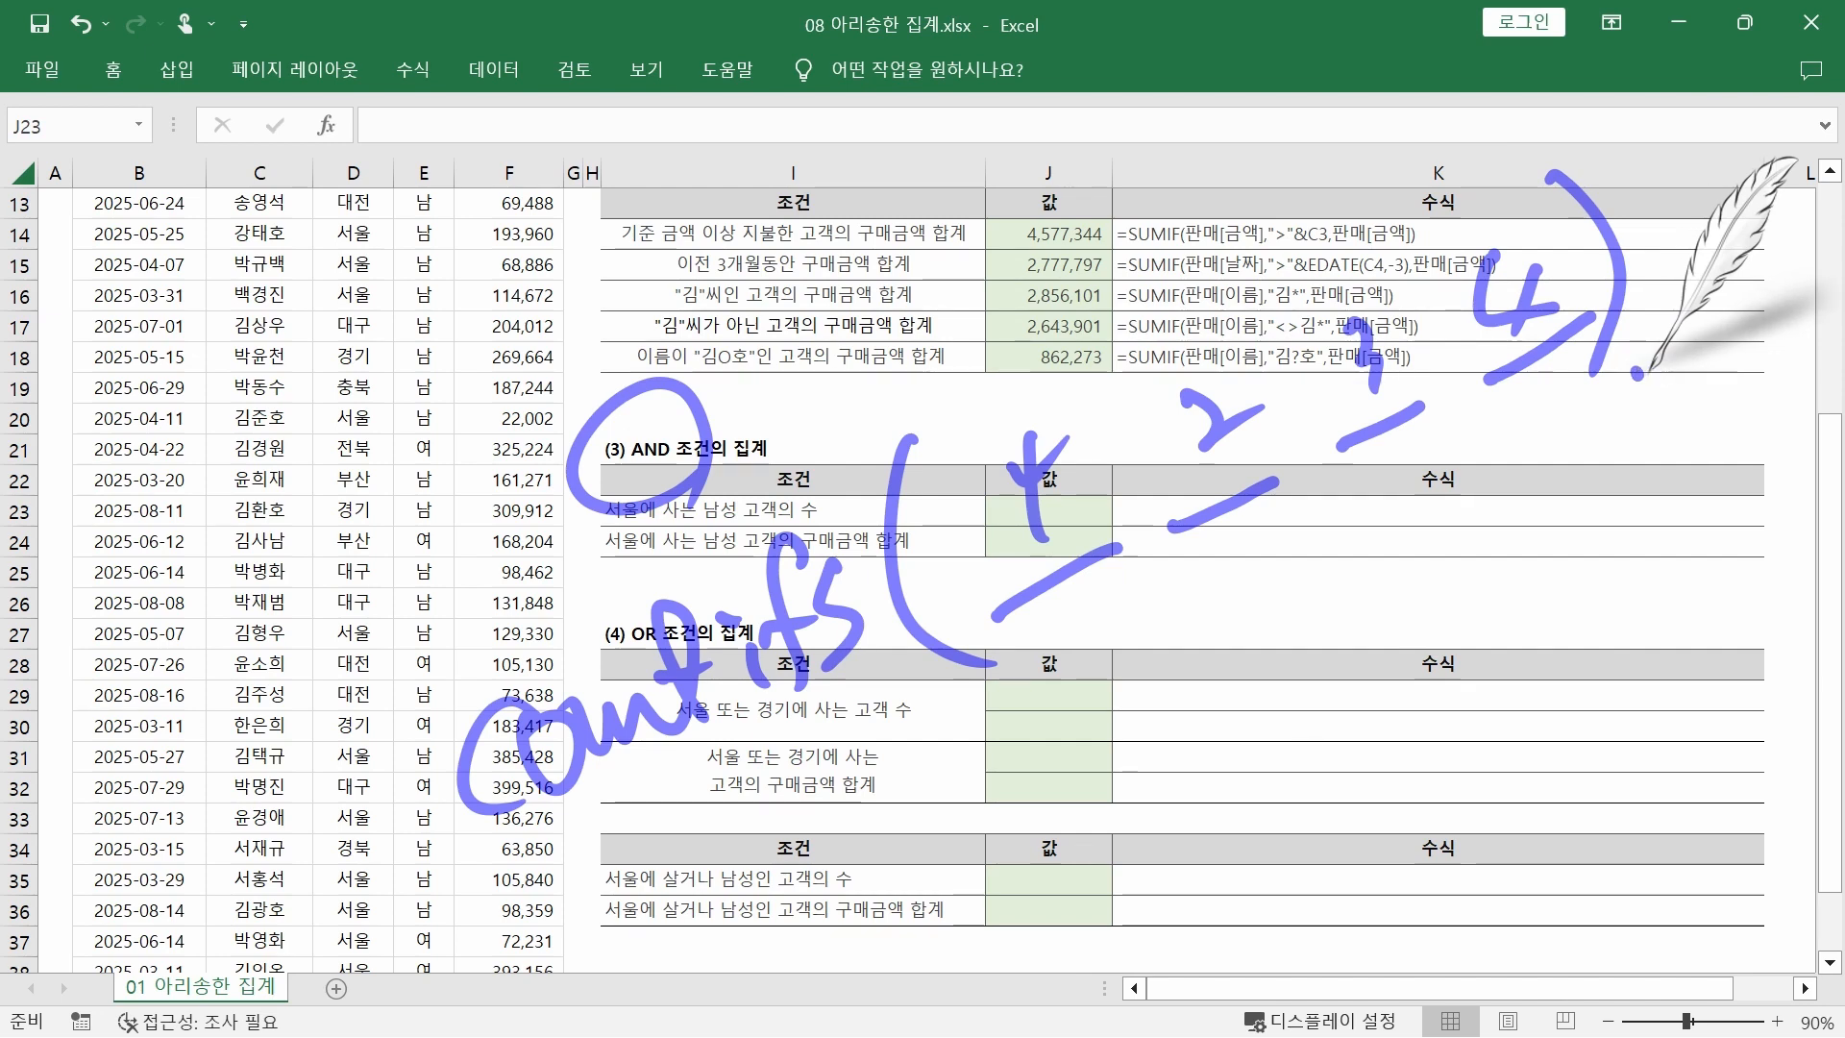
{"action": "left_click_drag", "start_coordinate": [1053, 408], "coordinate": [1047, 404]}
{"action": "left_click_drag", "start_coordinate": [1249, 384], "coordinate": [1456, 384]}
{"action": "mouse_move", "coordinate": [1422, 250]}
{"action": "left_mouse_down"}
{"action": "mouse_move", "coordinate": [1624, 279]}
{"action": "mouse_move", "coordinate": [1586, 384]}
{"action": "left_mouse_up"}
{"action": "mouse_move", "coordinate": [1057, 706]}
{"action": "left_mouse_down"}
{"action": "mouse_move", "coordinate": [1143, 760]}
{"action": "mouse_move", "coordinate": [1150, 742]}
{"action": "left_mouse_up"}
{"action": "left_click_drag", "start_coordinate": [1132, 754], "coordinate": [1191, 765]}
{"action": "left_click_drag", "start_coordinate": [1160, 665], "coordinate": [1200, 651]}
{"action": "left_click_drag", "start_coordinate": [1161, 667], "coordinate": [1241, 704]}
{"action": "left_click_drag", "start_coordinate": [1223, 710], "coordinate": [1244, 748]}
{"action": "left_click_drag", "start_coordinate": [1269, 621], "coordinate": [1301, 670]}
{"action": "mouse_move", "coordinate": [1274, 610]}
{"action": "left_mouse_down"}
{"action": "mouse_move", "coordinate": [1323, 640]}
{"action": "mouse_move", "coordinate": [1293, 672]}
{"action": "left_mouse_up"}
{"action": "left_click_drag", "start_coordinate": [1336, 605], "coordinate": [1346, 663]}
{"action": "left_click_drag", "start_coordinate": [1307, 663], "coordinate": [1365, 678]}
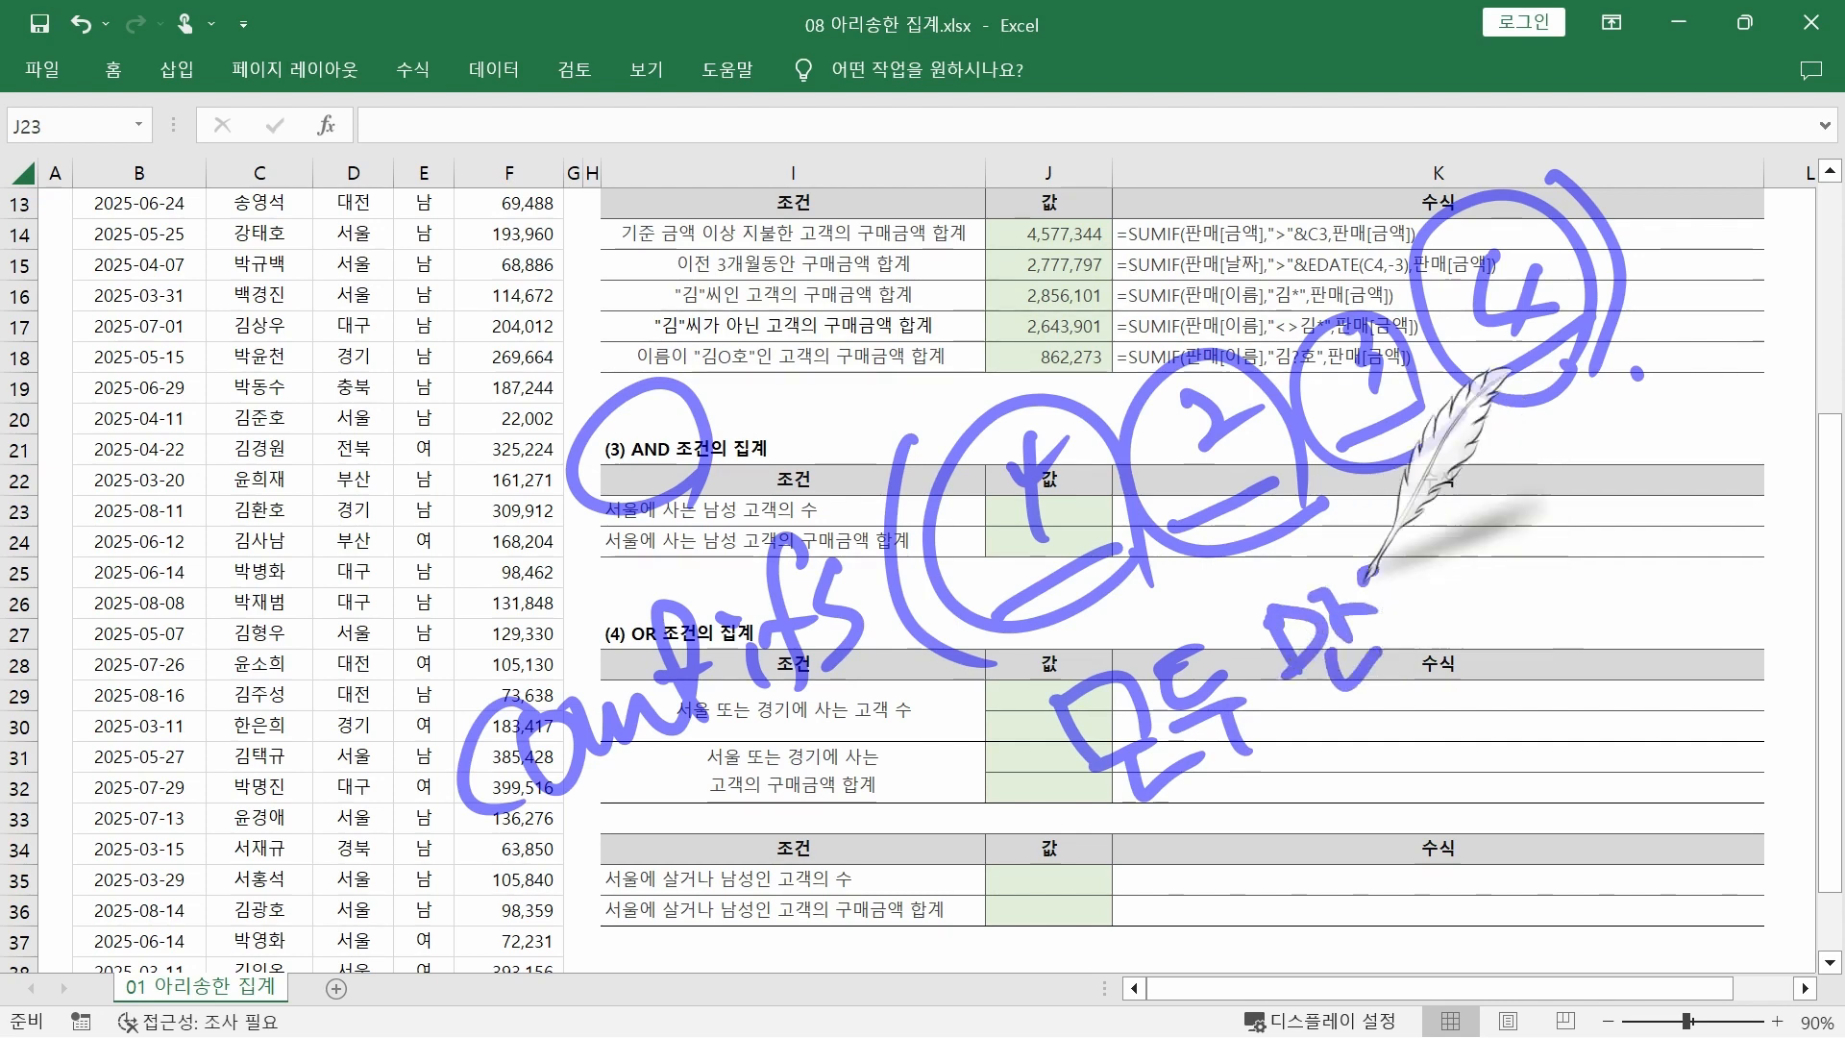
{"action": "left_click_drag", "start_coordinate": [1365, 601], "coordinate": [1413, 588]}
{"action": "mouse_move", "coordinate": [1394, 591]}
{"action": "left_mouse_down"}
{"action": "mouse_move", "coordinate": [1374, 653]}
{"action": "mouse_move", "coordinate": [1442, 625]}
{"action": "left_mouse_up"}
{"action": "left_click_drag", "start_coordinate": [1404, 659], "coordinate": [1465, 644]}
{"action": "left_click_drag", "start_coordinate": [1043, 928], "coordinate": [1501, 757]}
{"action": "left_click", "coordinate": [1506, 764]}
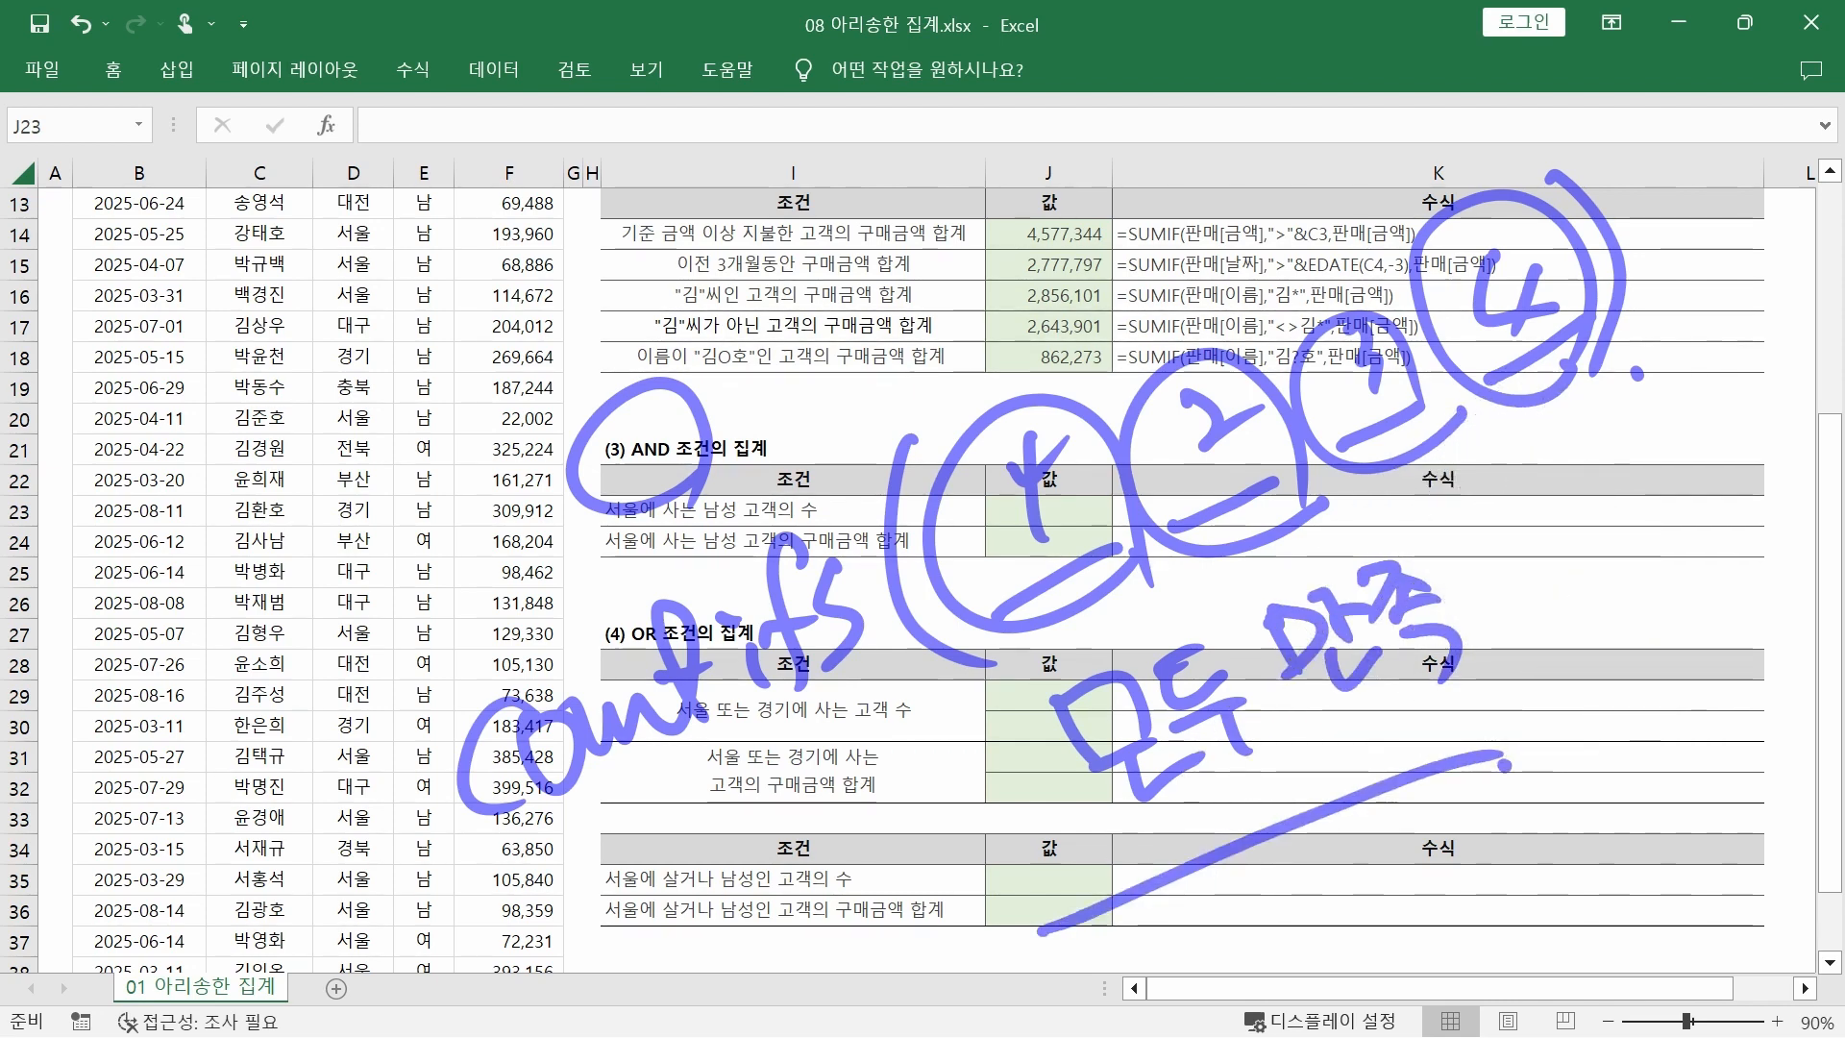
{"action": "key", "text": "Escape"}
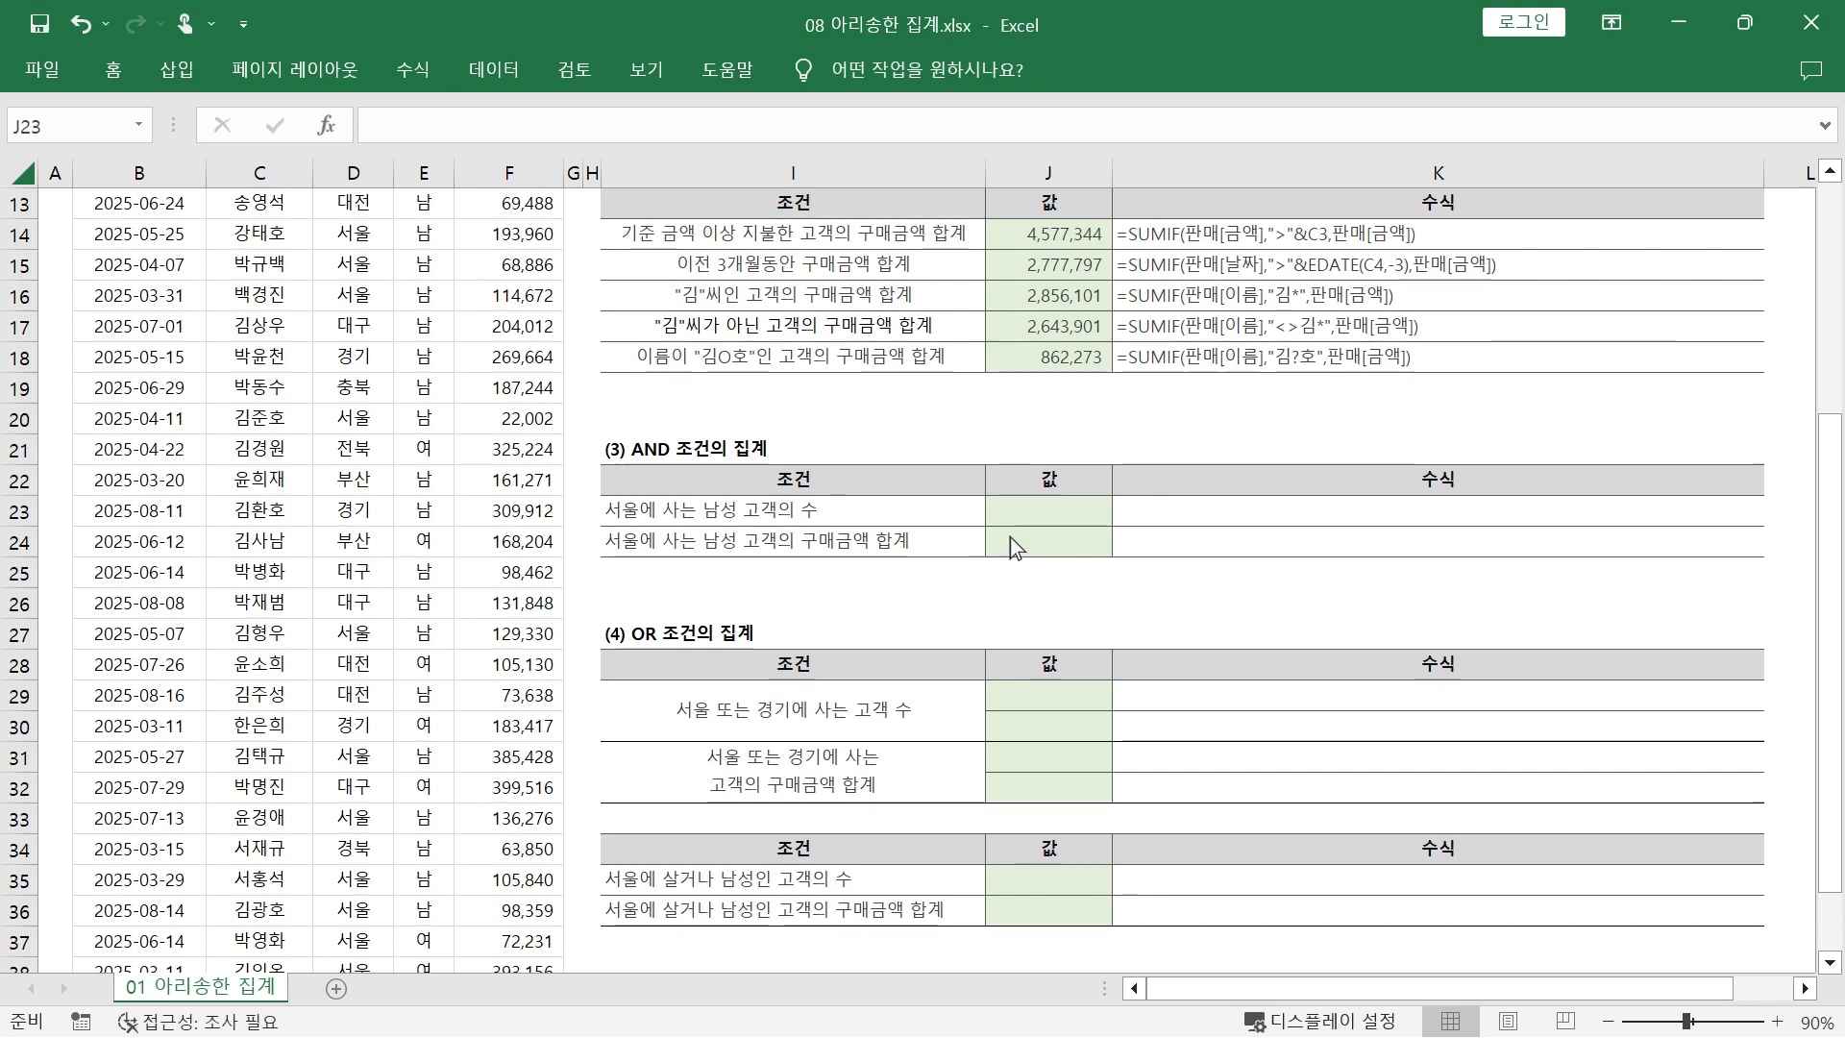
Count male customers living in Seoul in J23 with =COUNTIFS(판매[지역],"서울",판매[성별],"남").
{"action": "left_click", "coordinate": [1028, 507]}
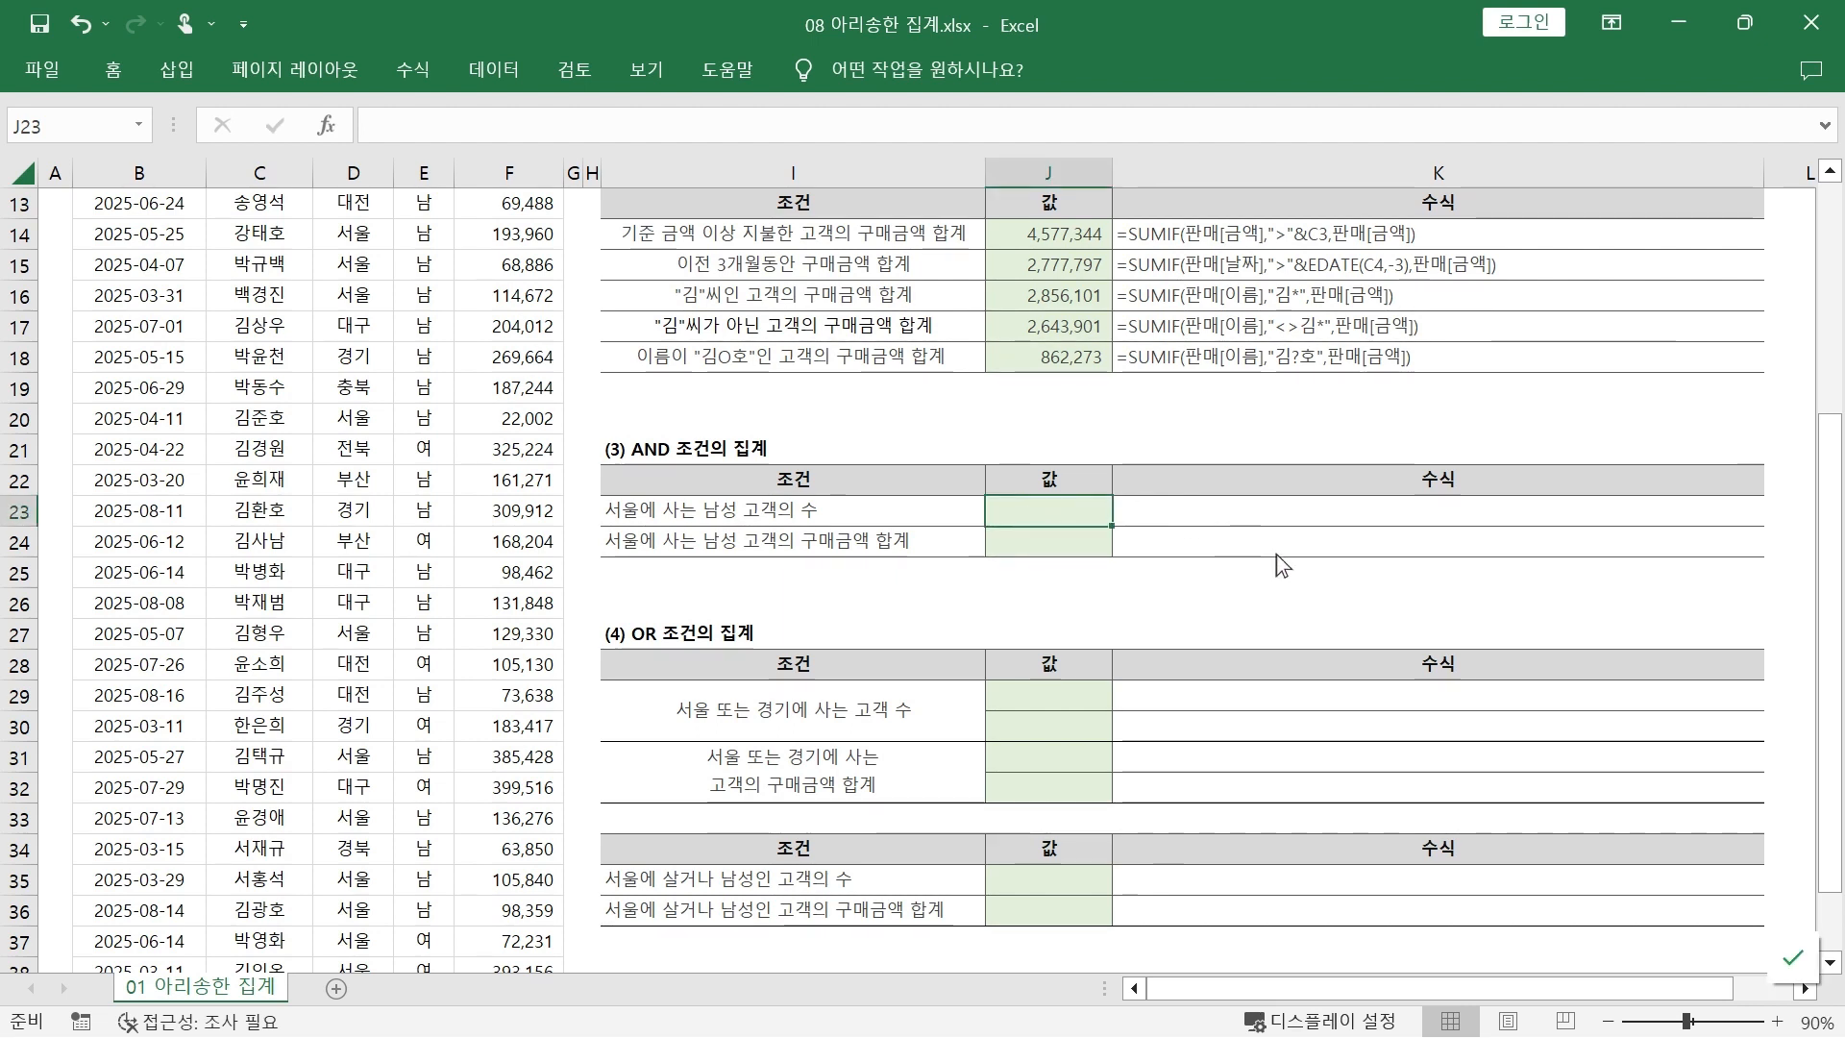
{"action": "left_click", "coordinate": [1086, 508]}
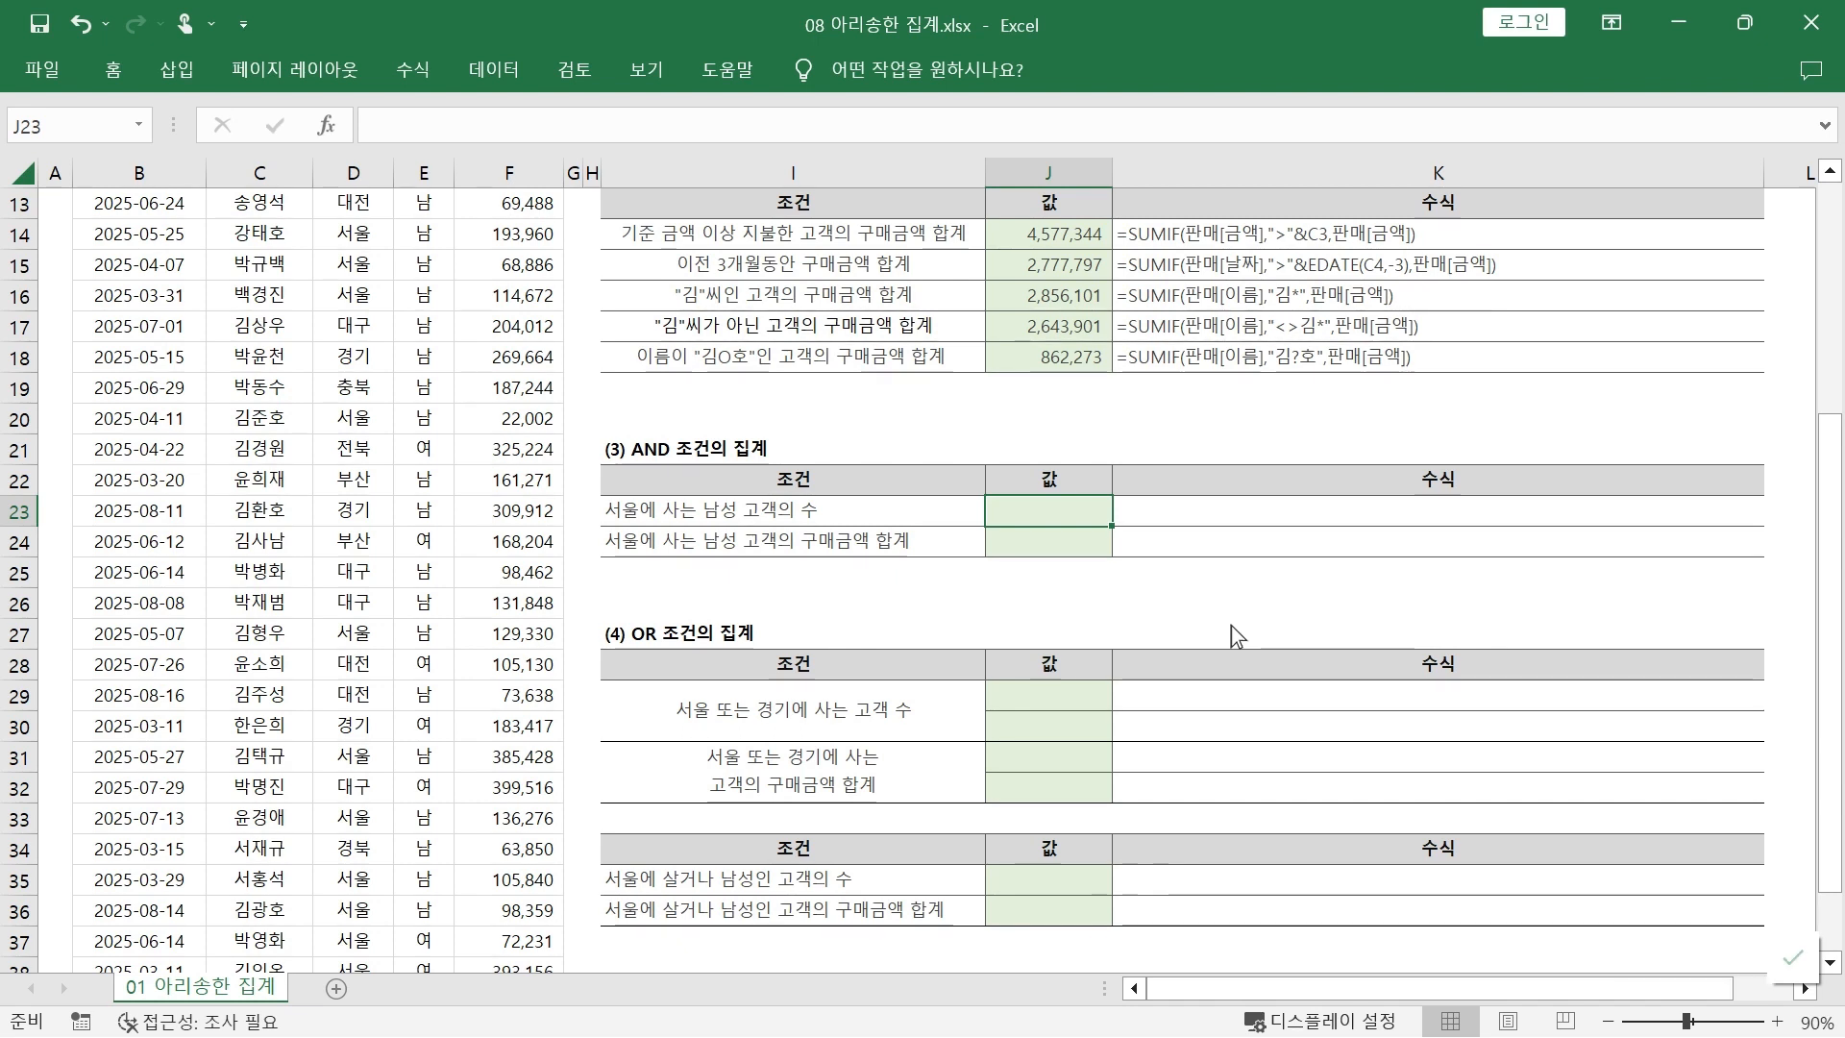
{"action": "type", "text": "="}
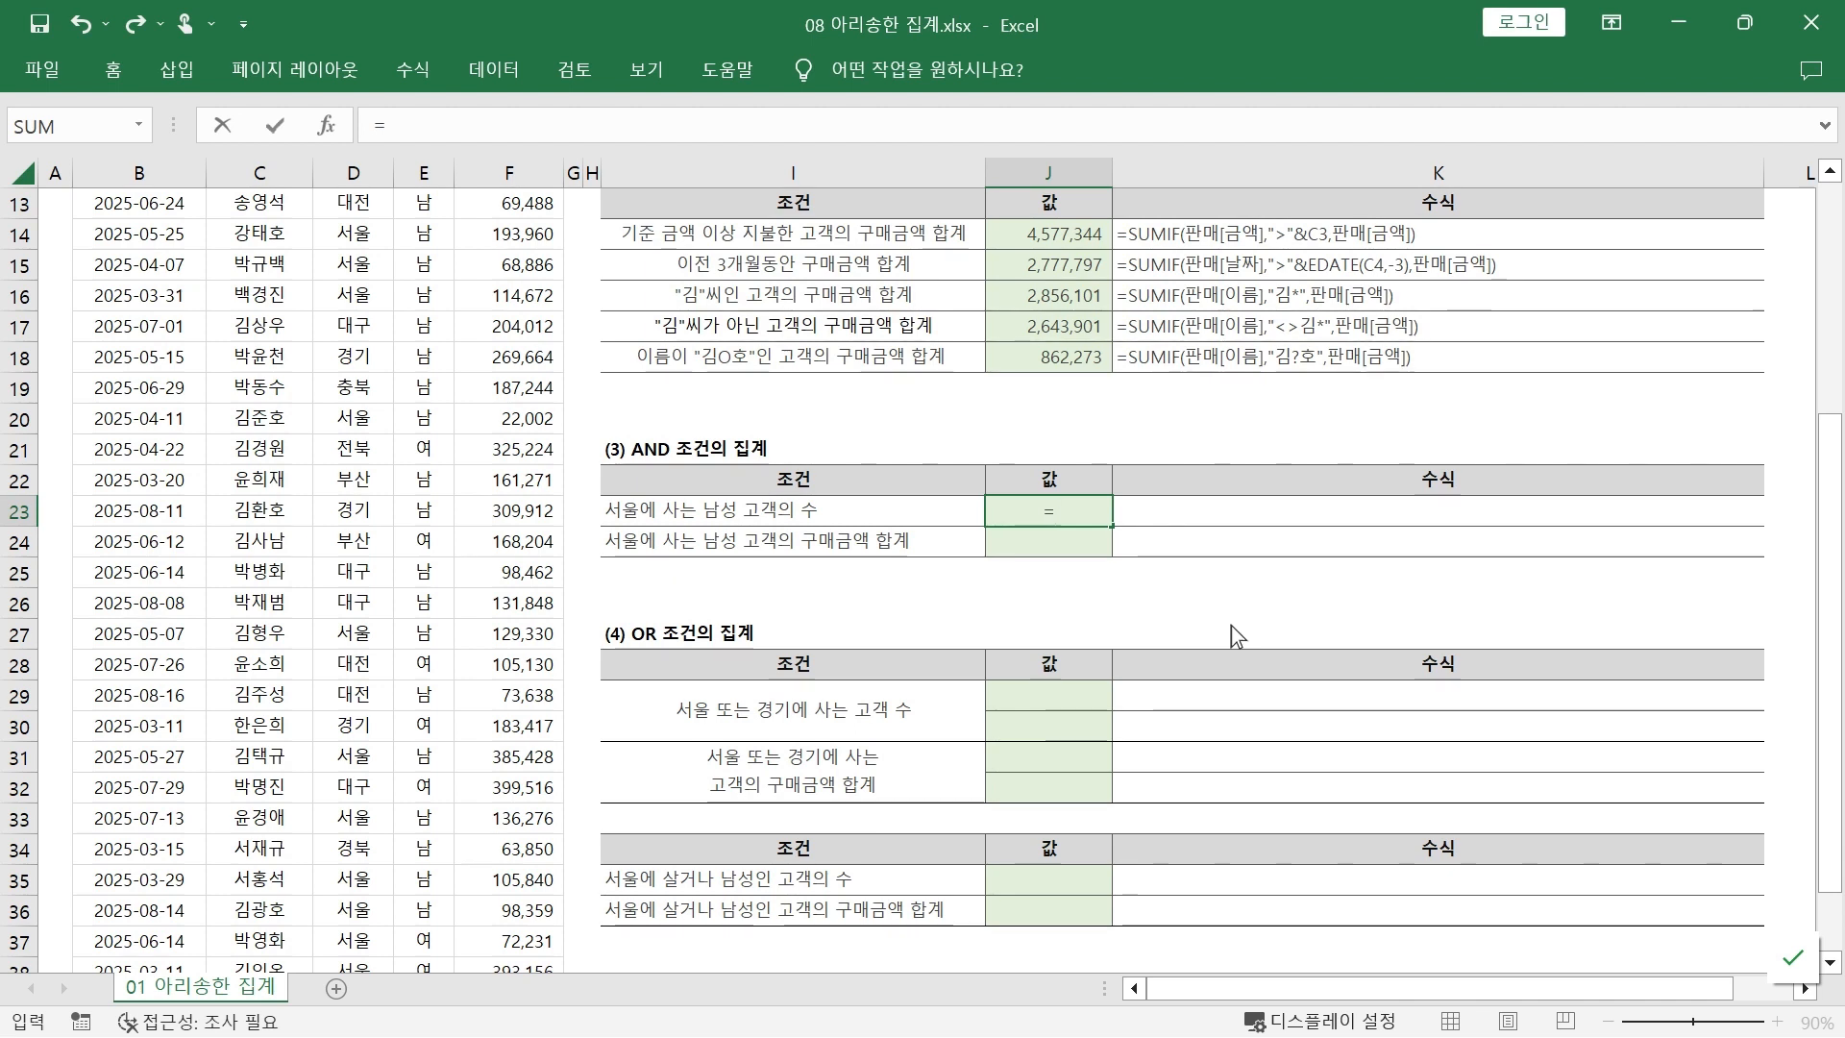
{"action": "type", "text": "ㅊ"}
{"action": "key", "text": "BackSpace"}
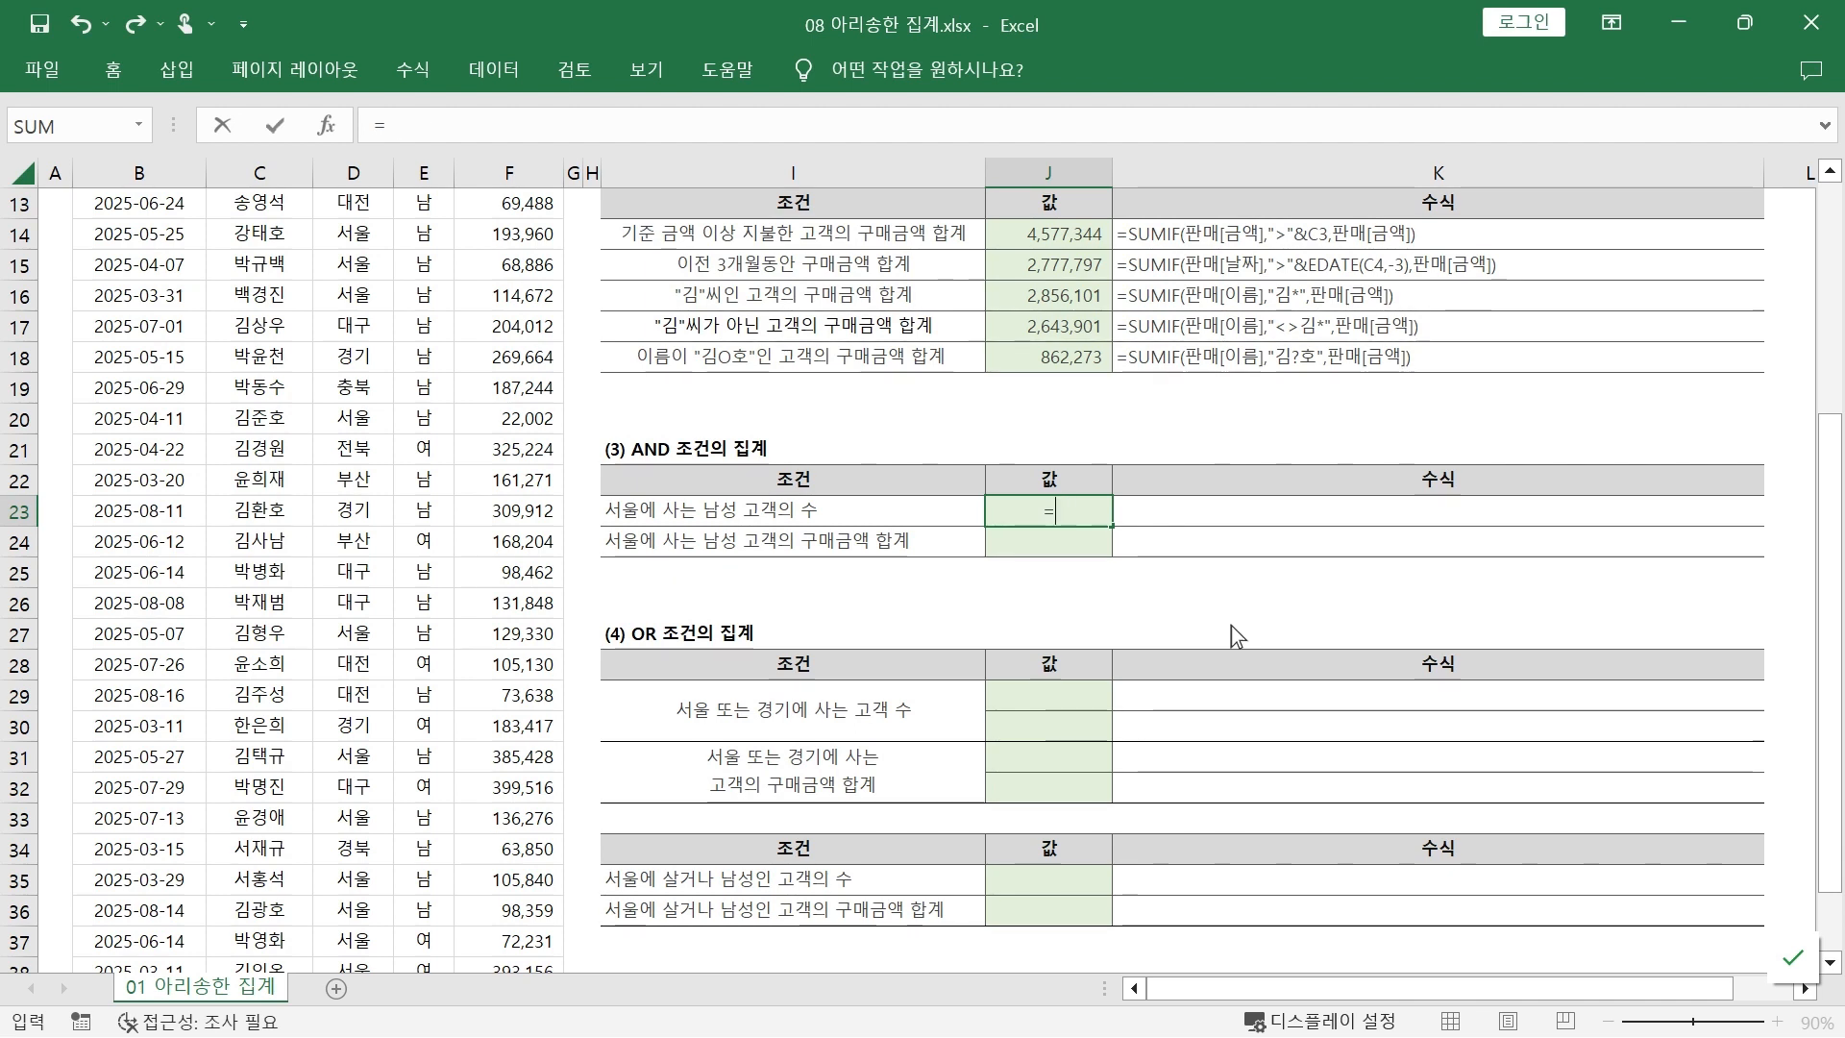
{"action": "type", "text": "count"}
{"action": "key", "text": "Down"}
{"action": "key", "text": "Down"}
{"action": "key", "text": "Down"}
{"action": "key", "text": "Down"}
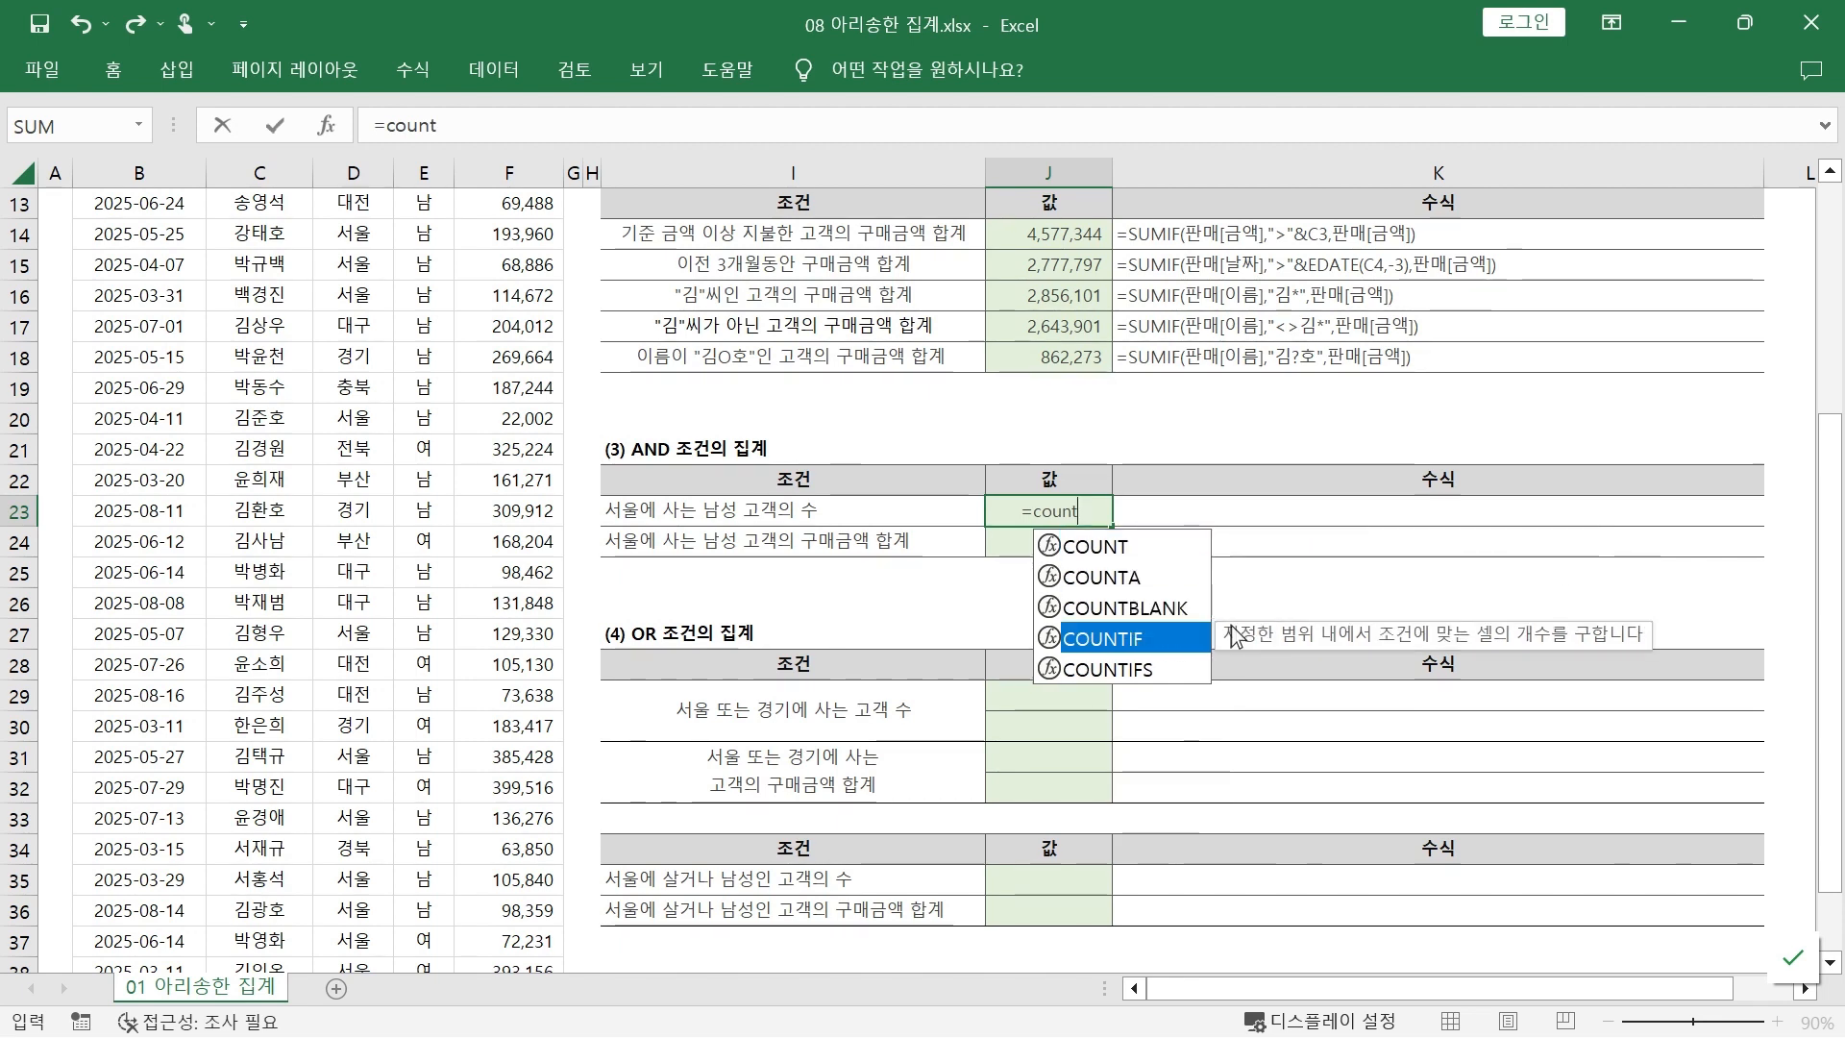
{"action": "key", "text": "Tab"}
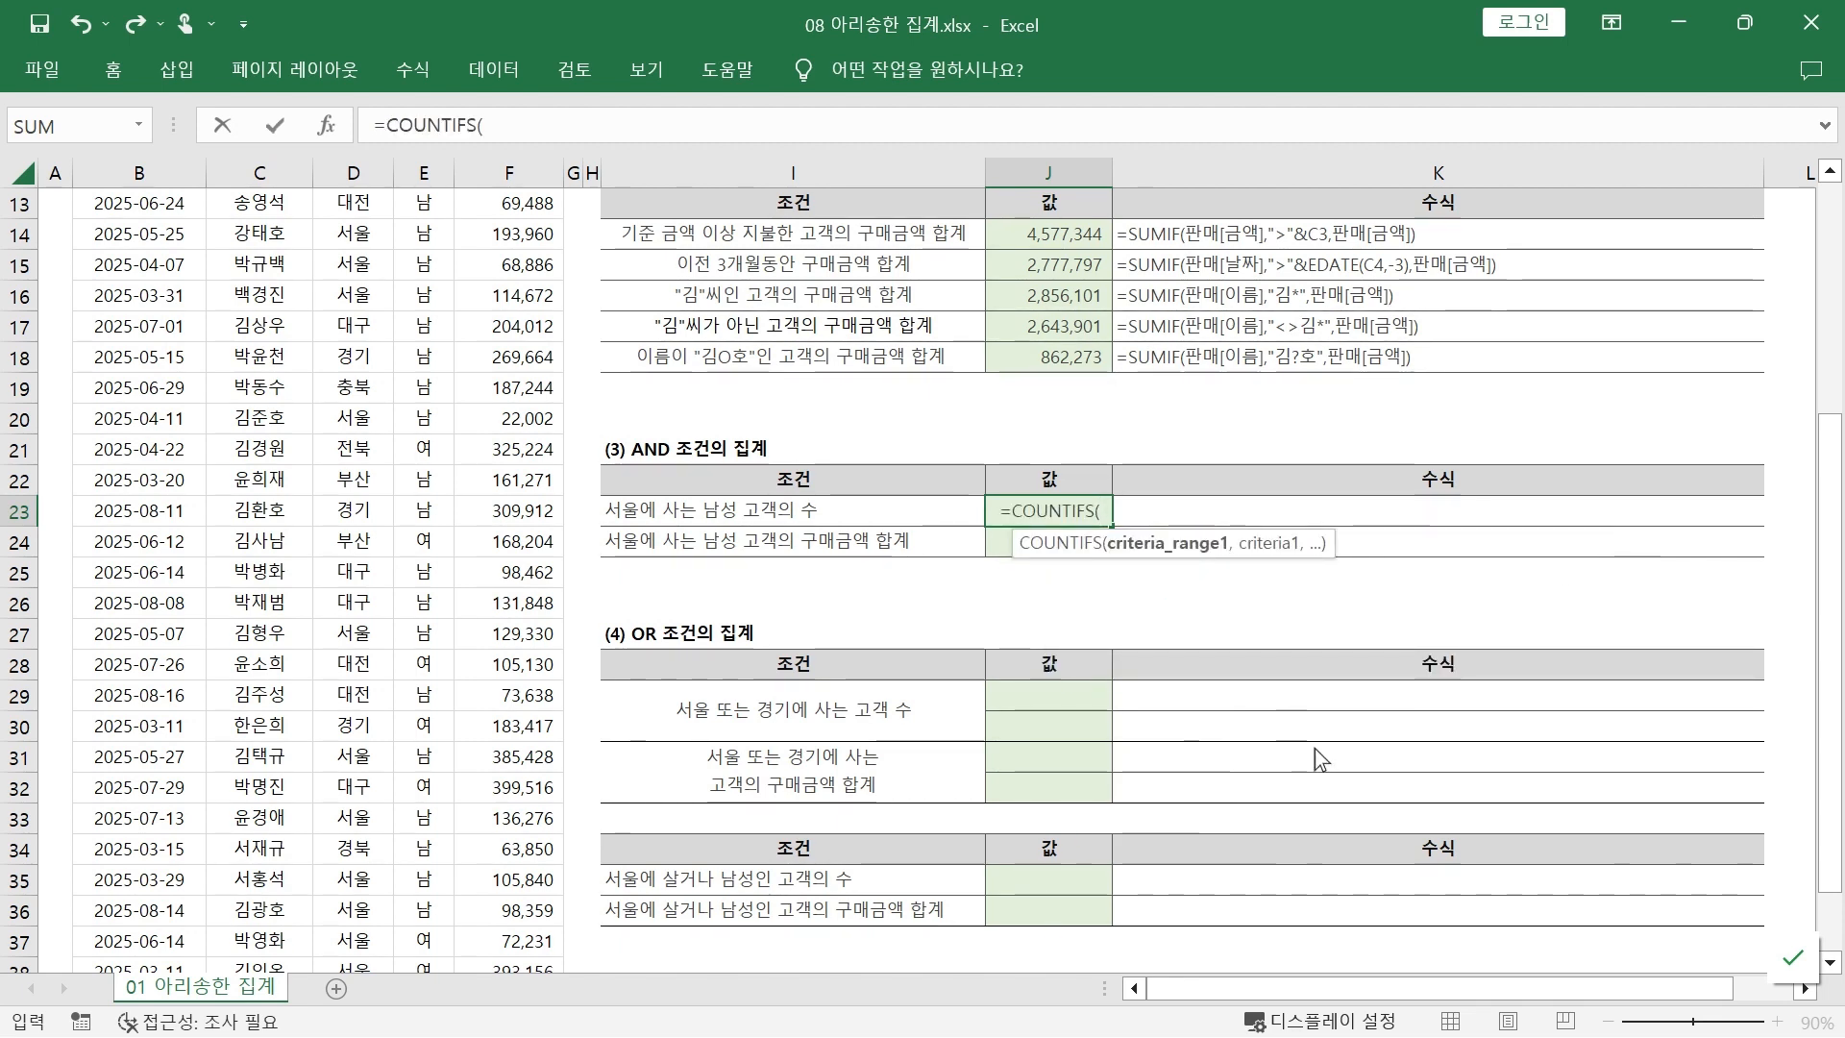
{"action": "type", "text": "판매[지여"}
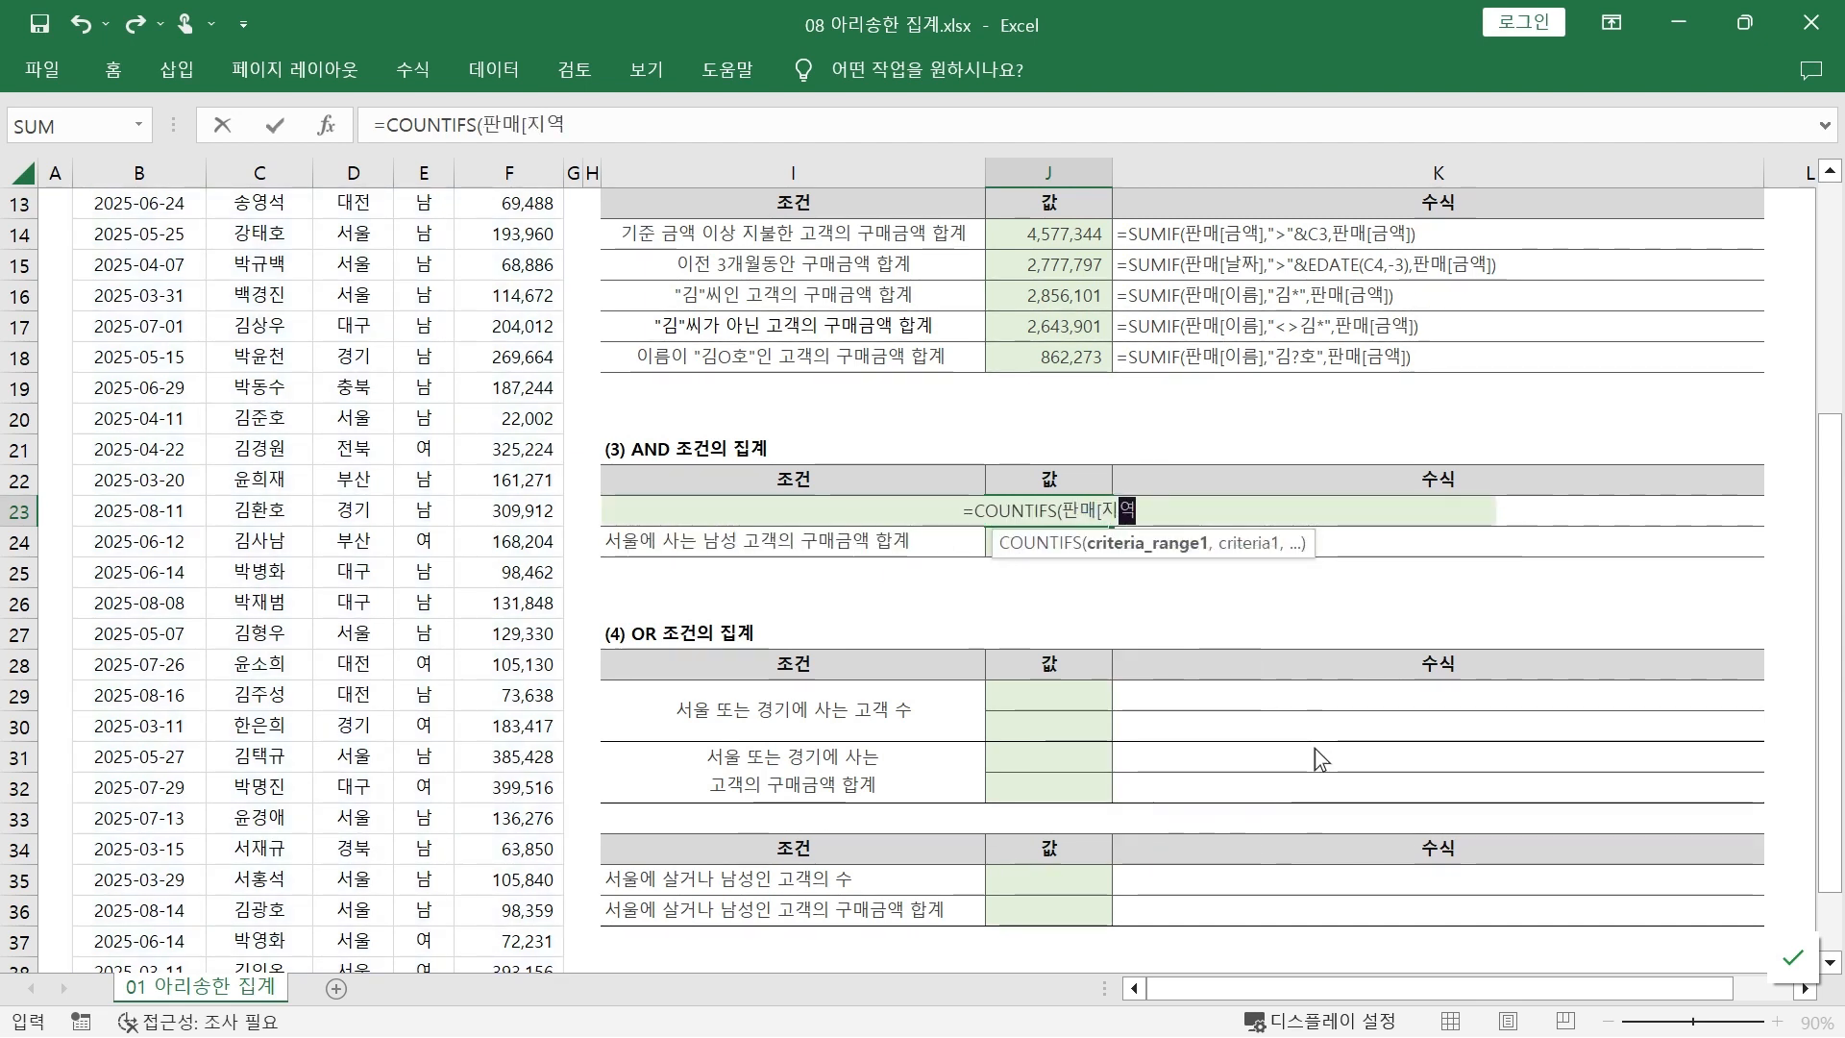
{"action": "type", "text": "ㄱ],\""}
{"action": "type", "text": "서울\","}
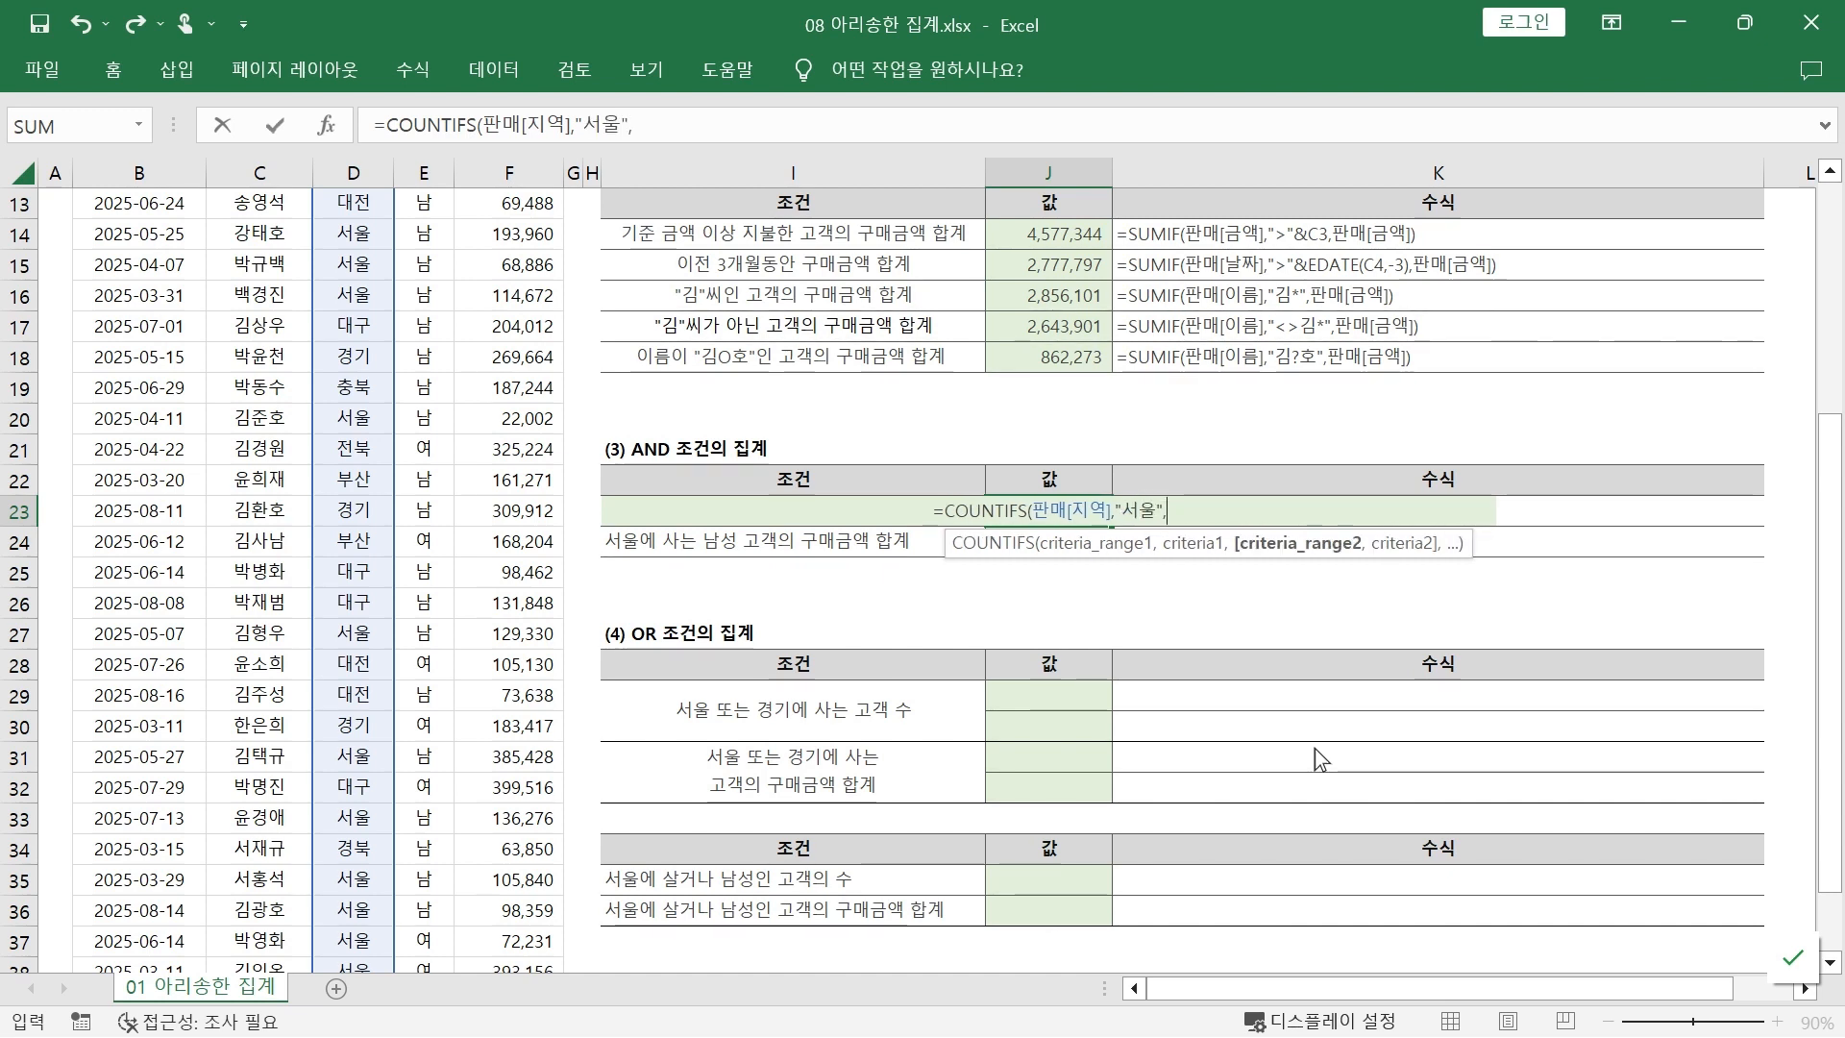
{"action": "type", "text": "판매["}
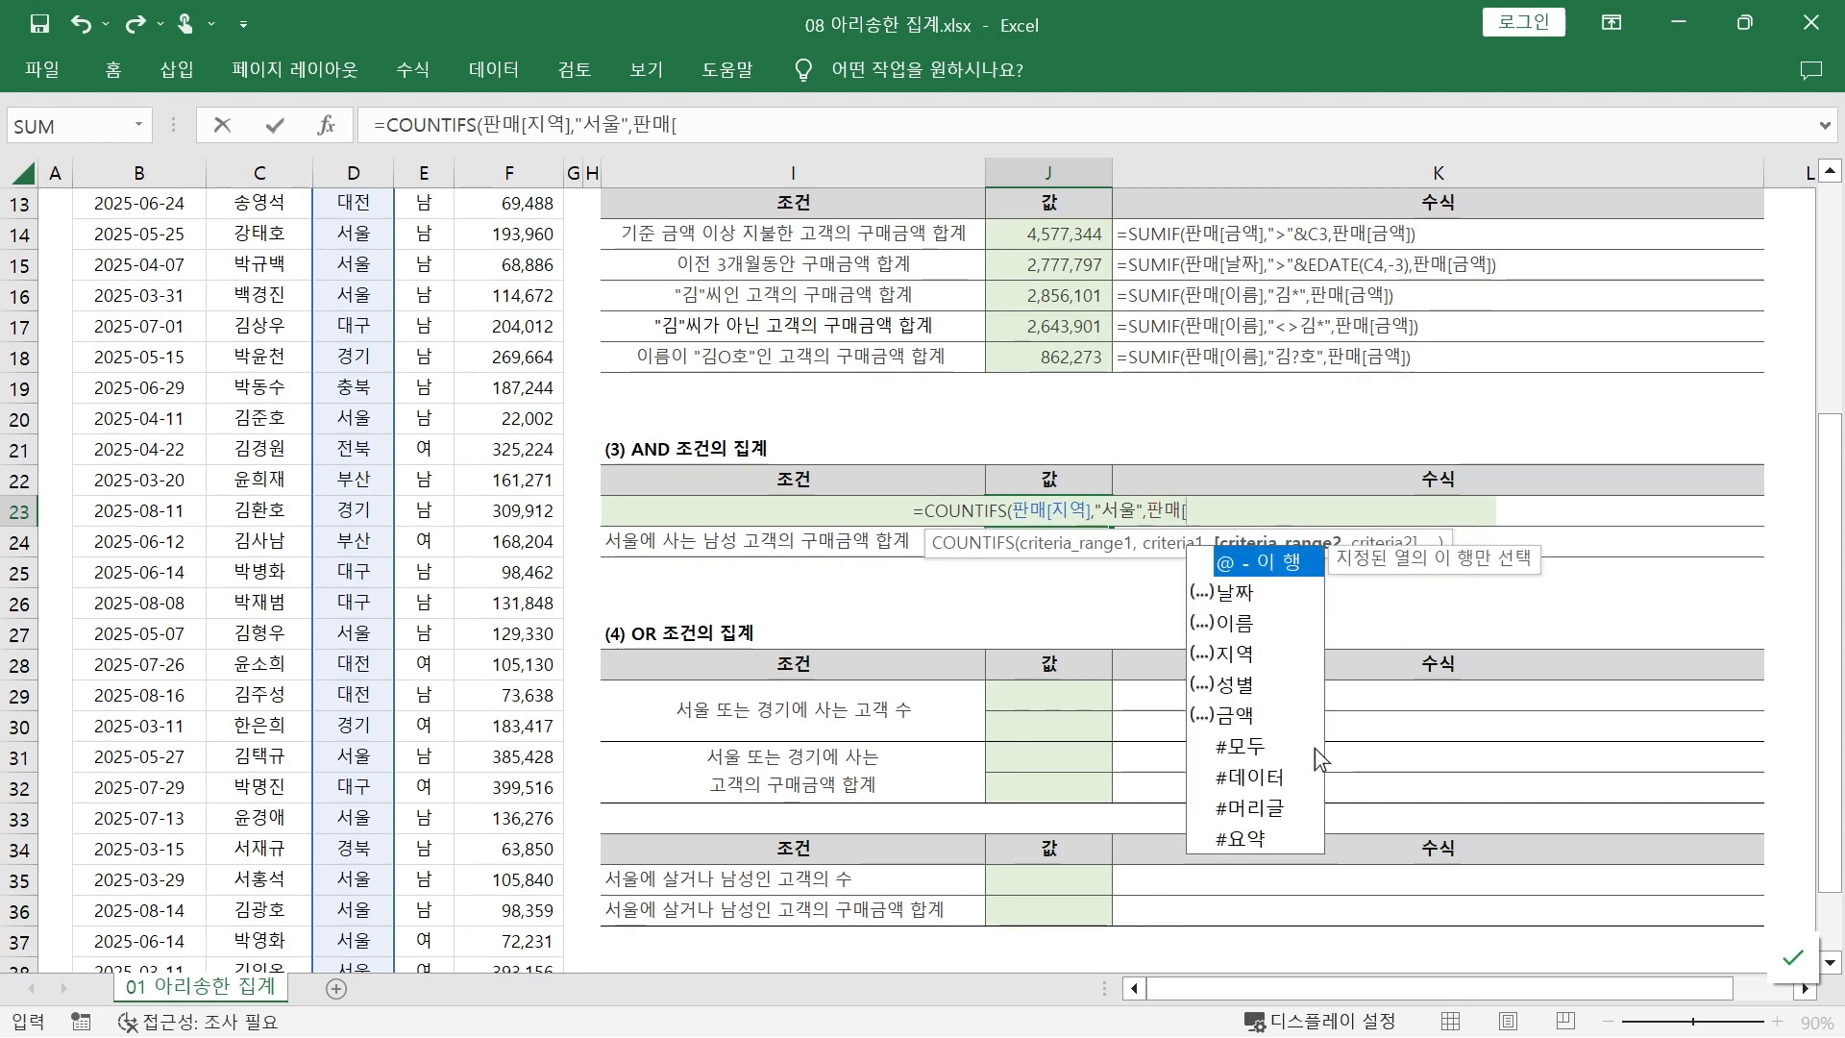
{"action": "type", "text": "성별],\"남"}
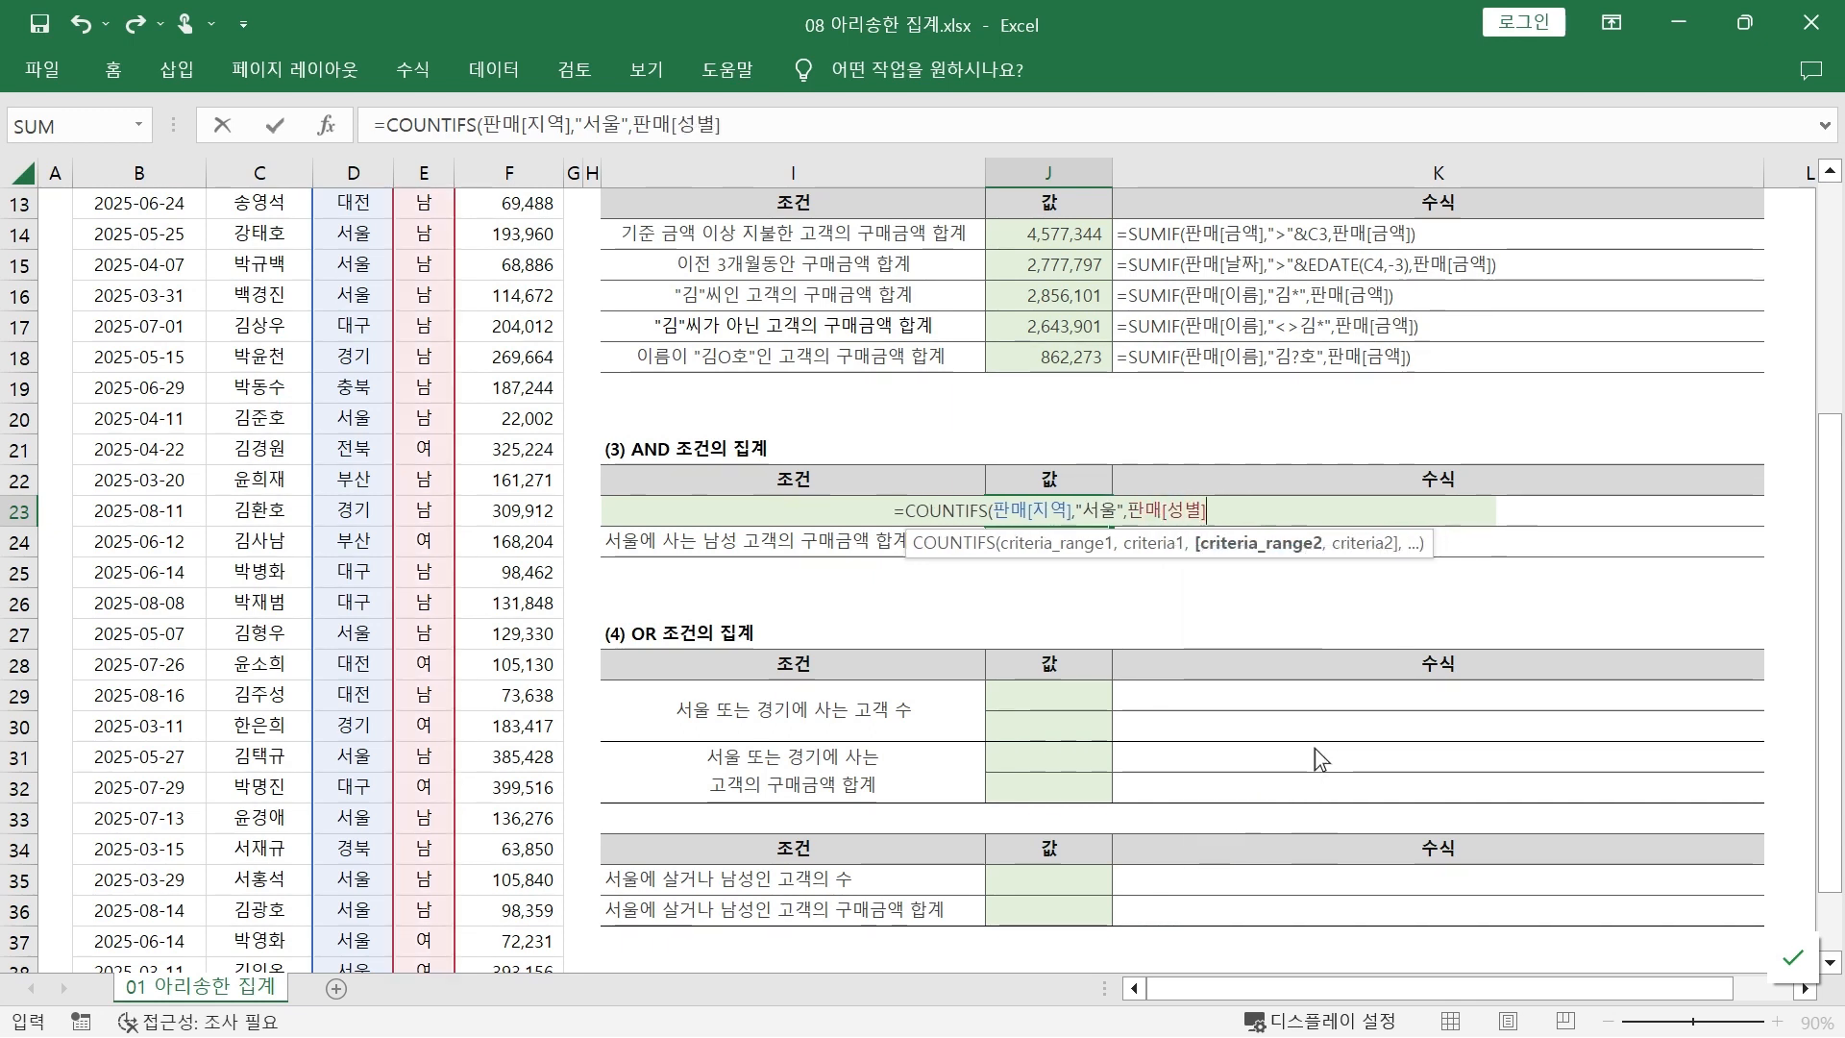
{"action": "type", "text": "\")"}
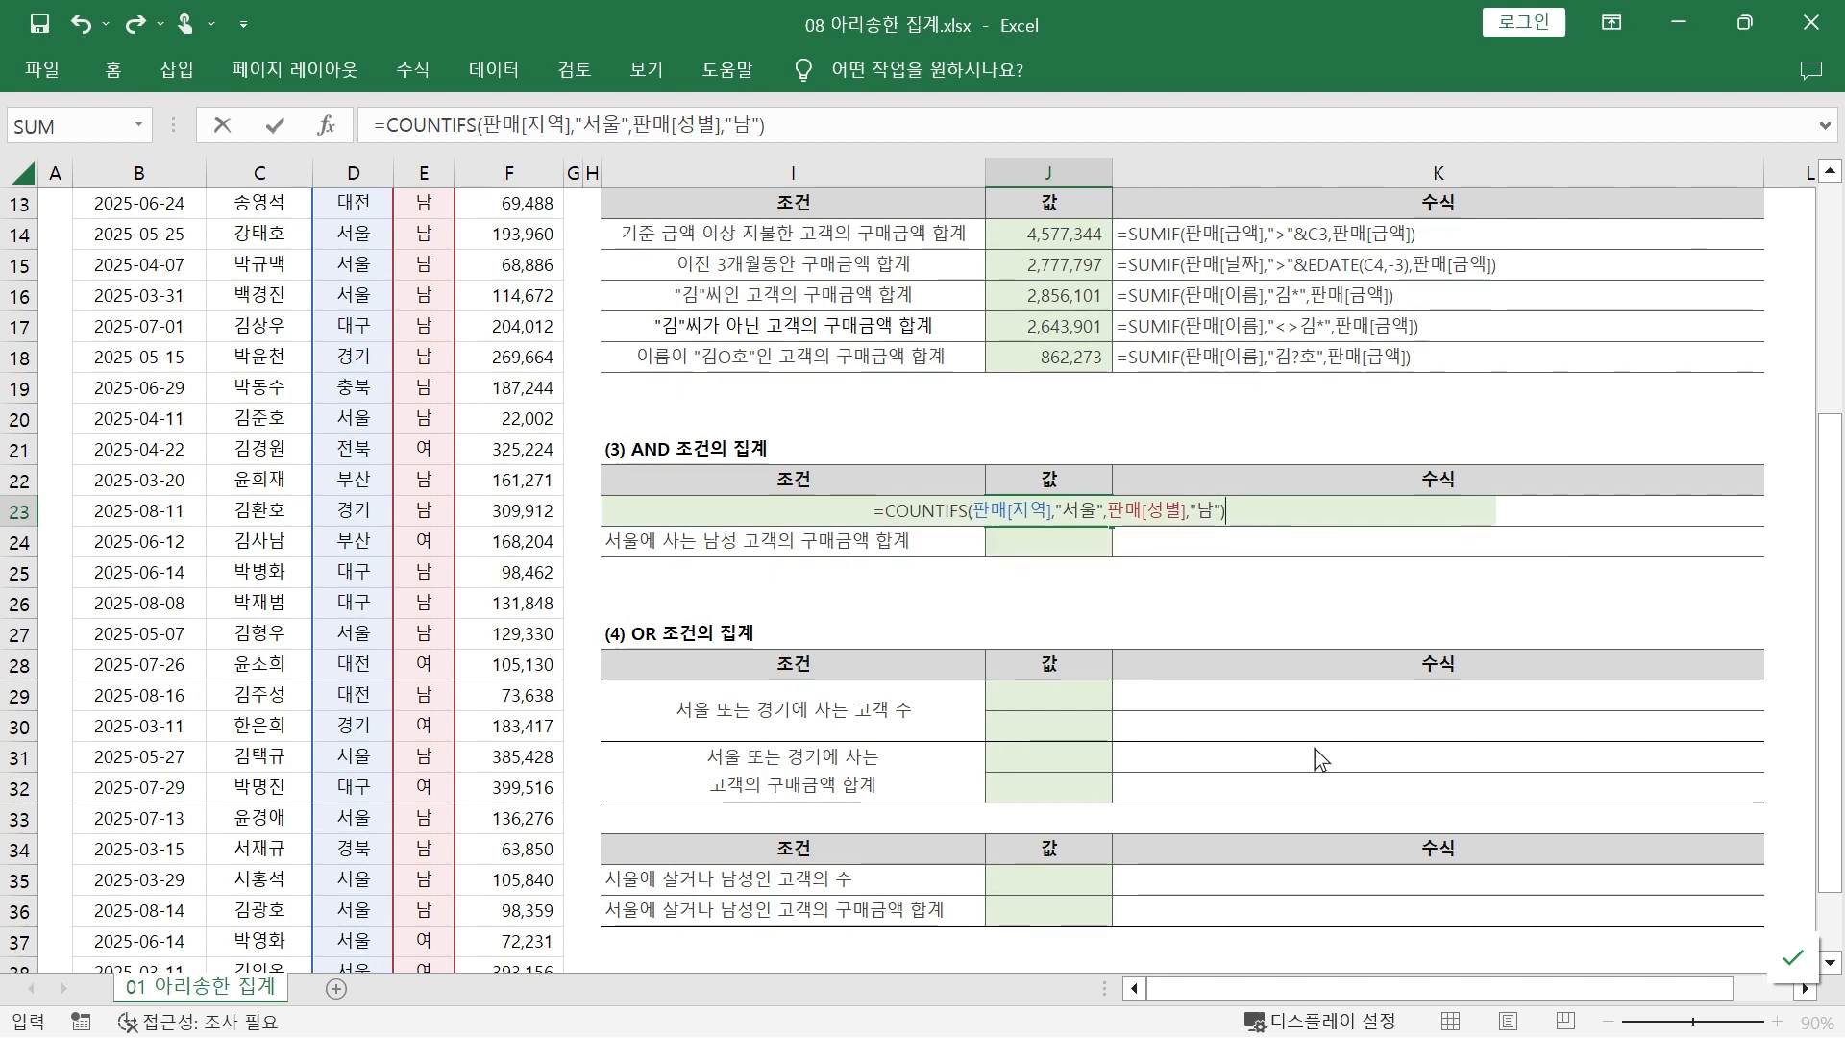
{"action": "key", "text": "Return"}
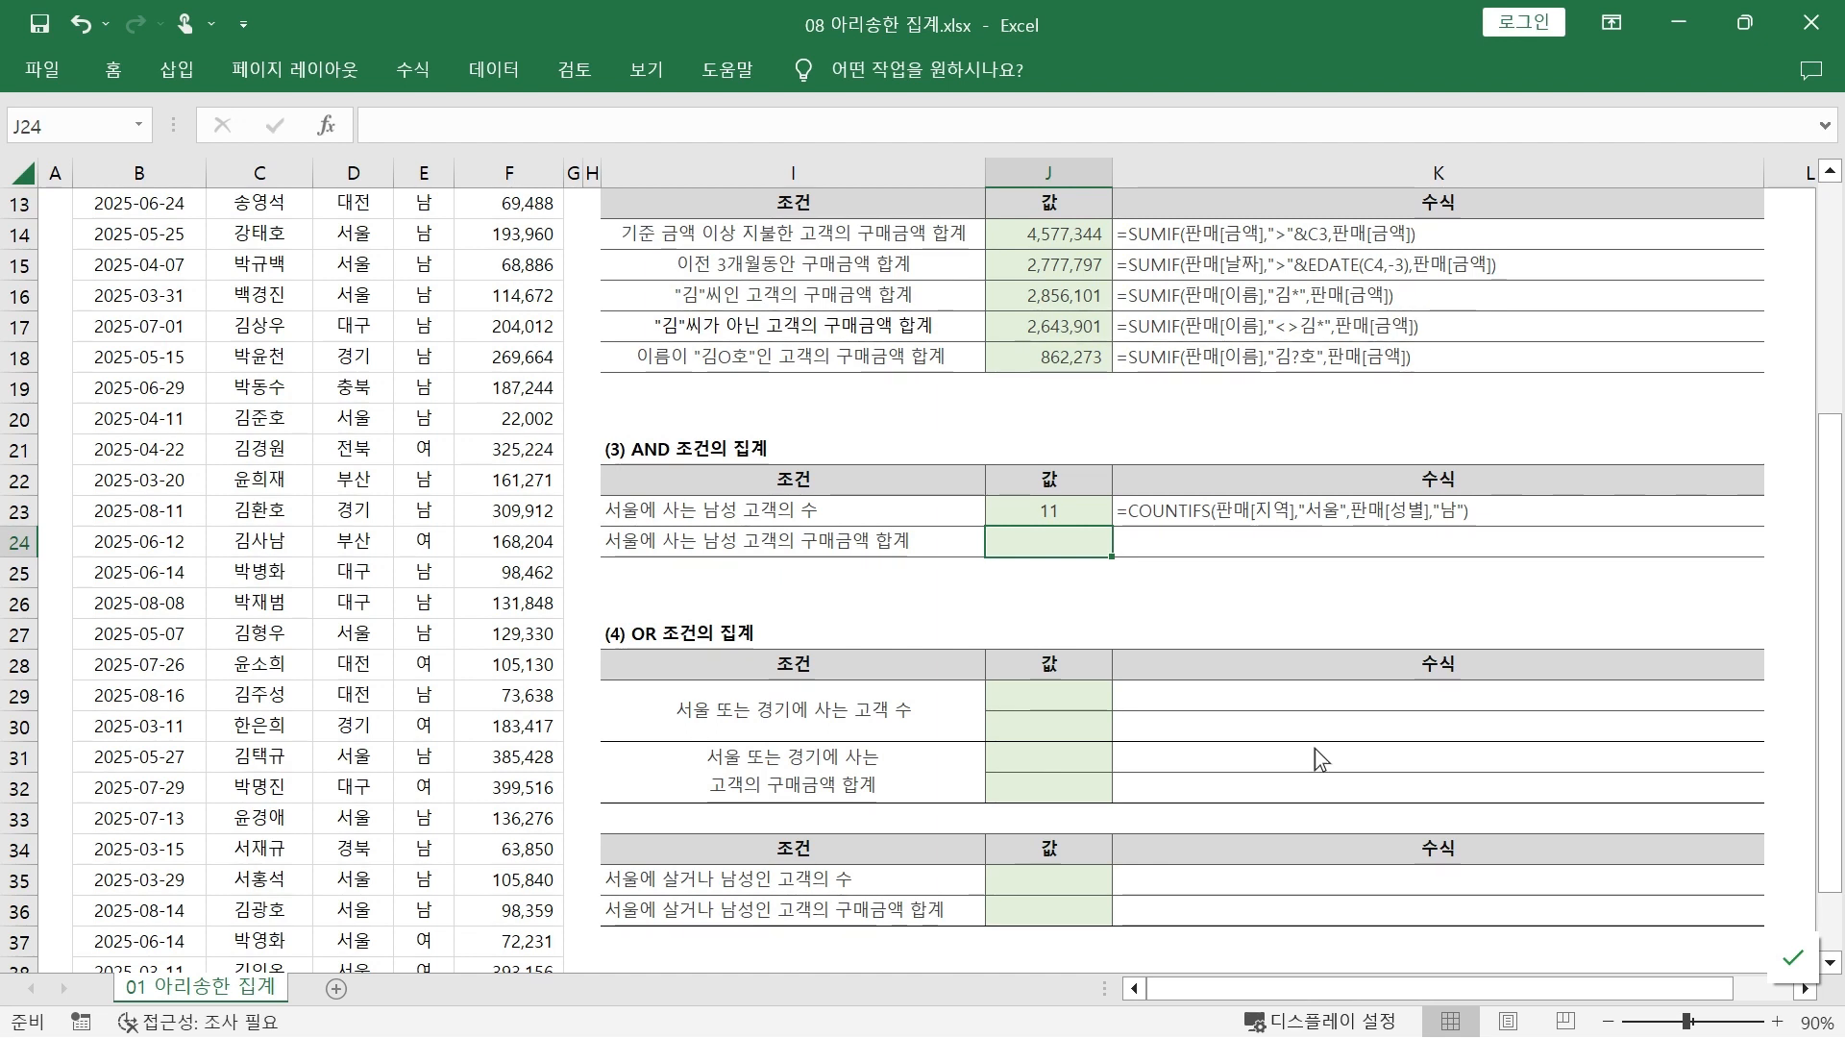
Total the purchases of male customers living in Seoul in J24 with =SUMIFS(판매[금액],판매[지역],"서울",판매[성별],"남").
{"action": "type", "text": "=sum"}
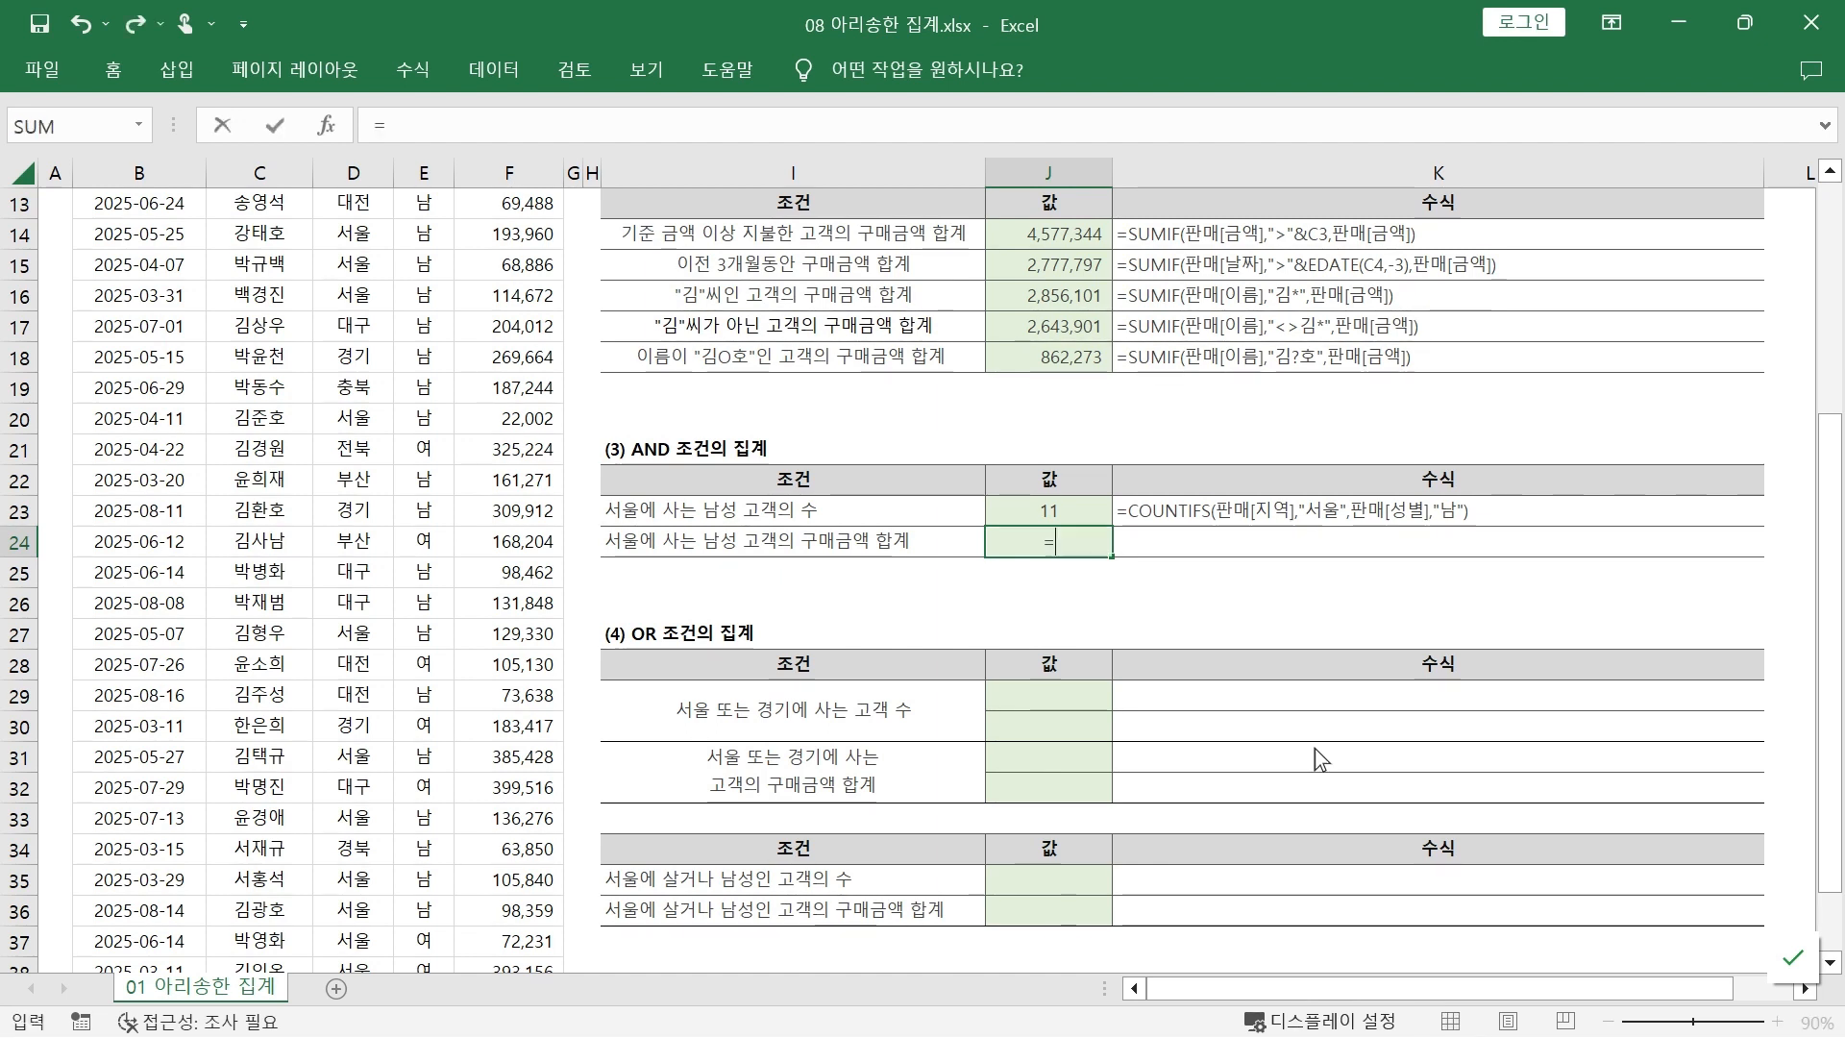
{"action": "key", "text": "Down"}
{"action": "key", "text": "Down"}
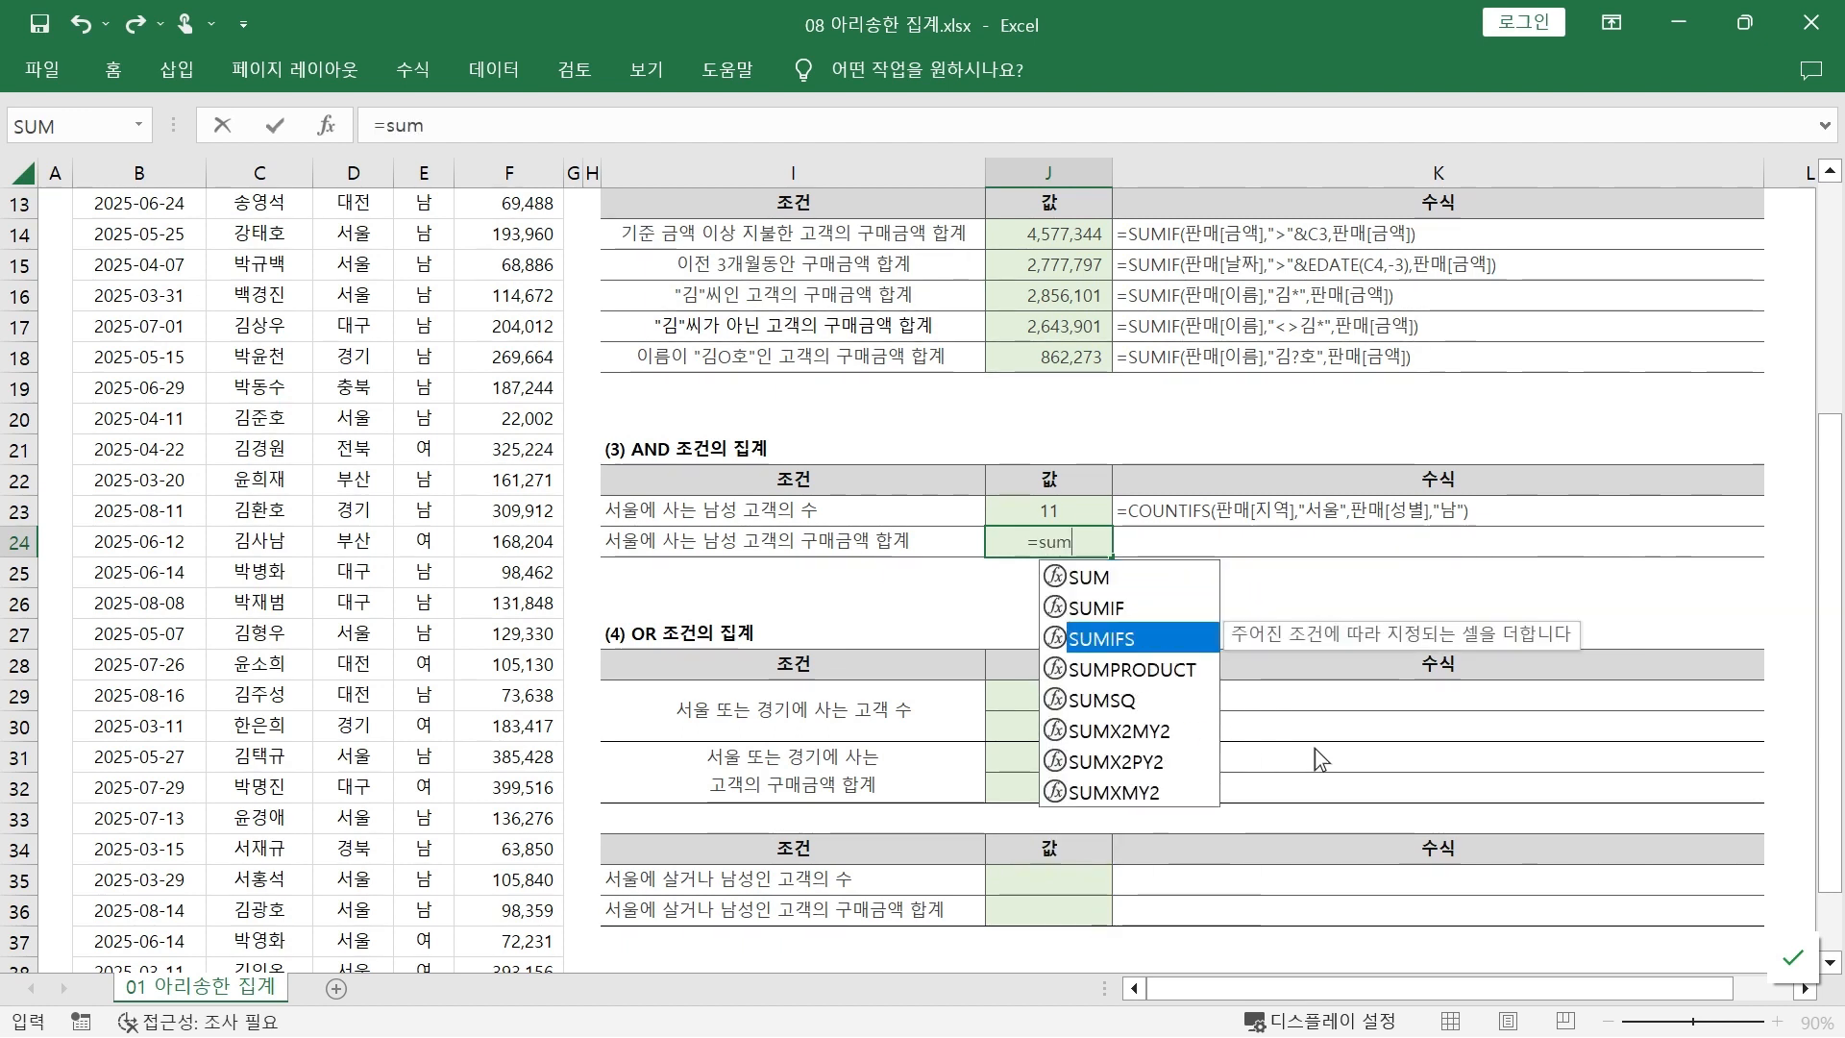
{"action": "key", "text": "Tab"}
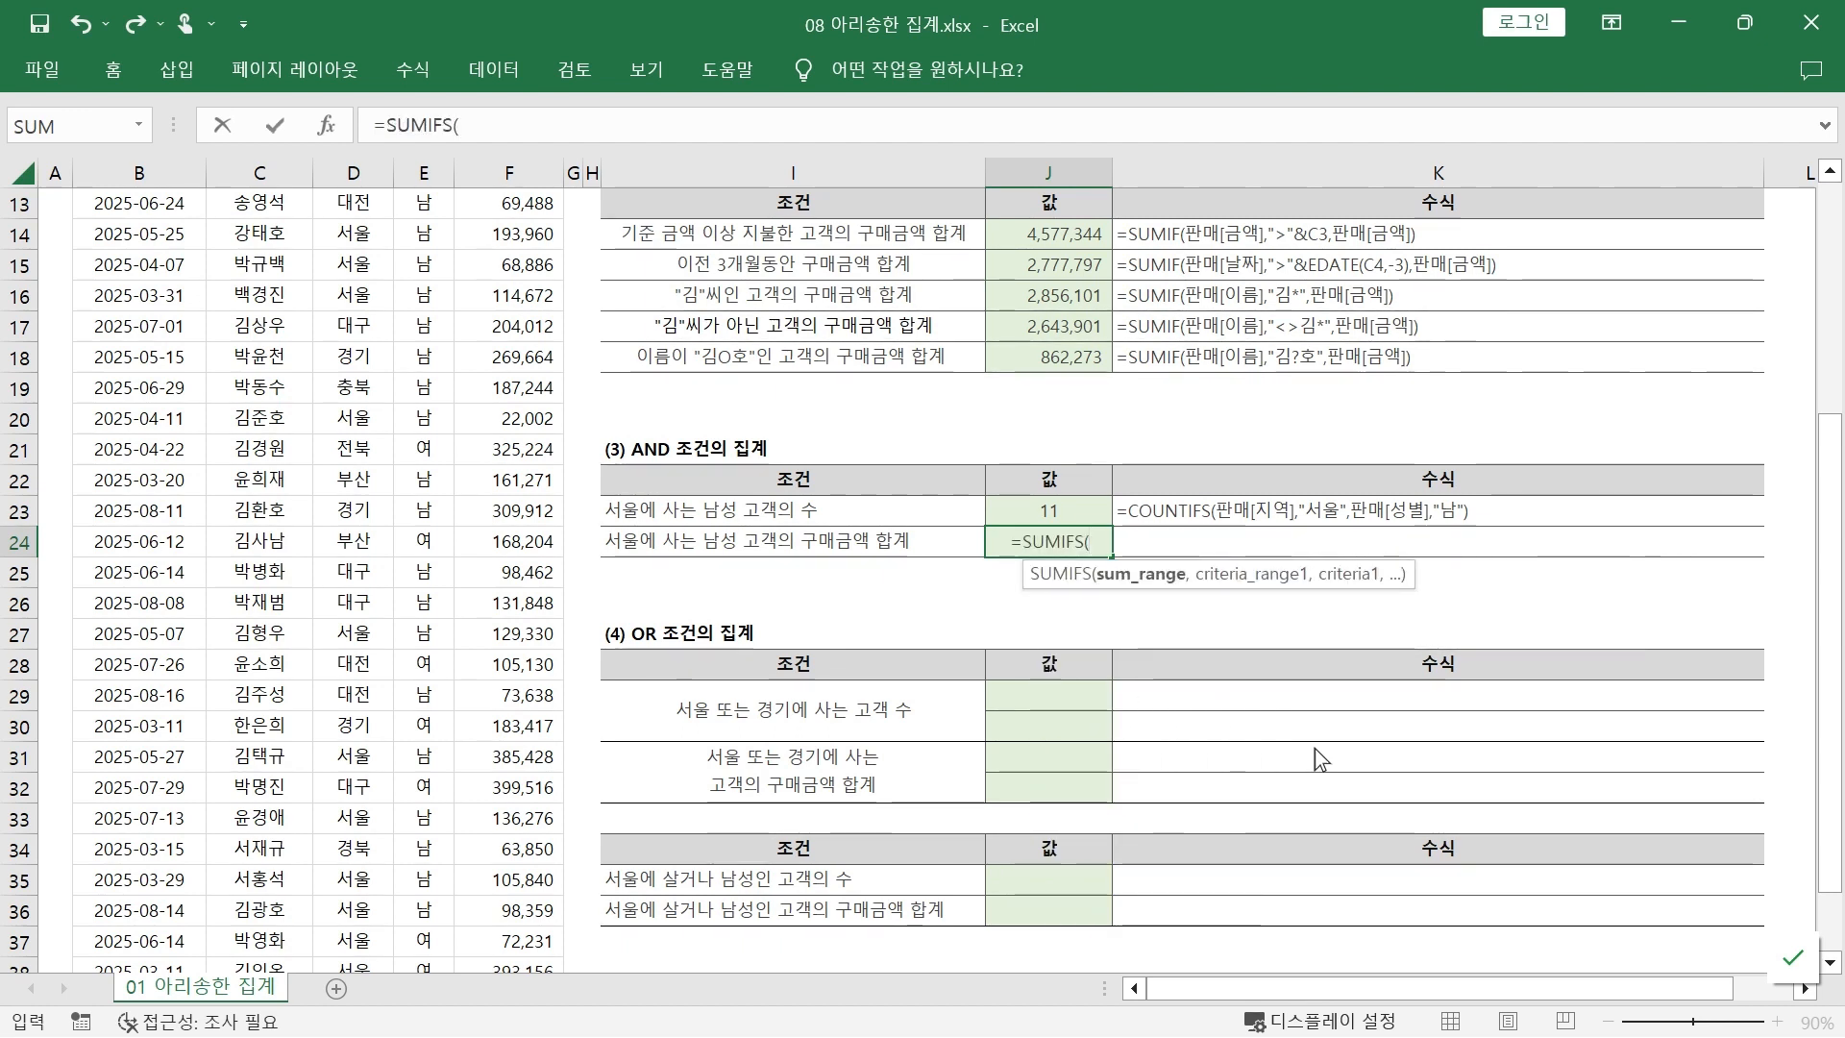
{"action": "type", "text": "판매"}
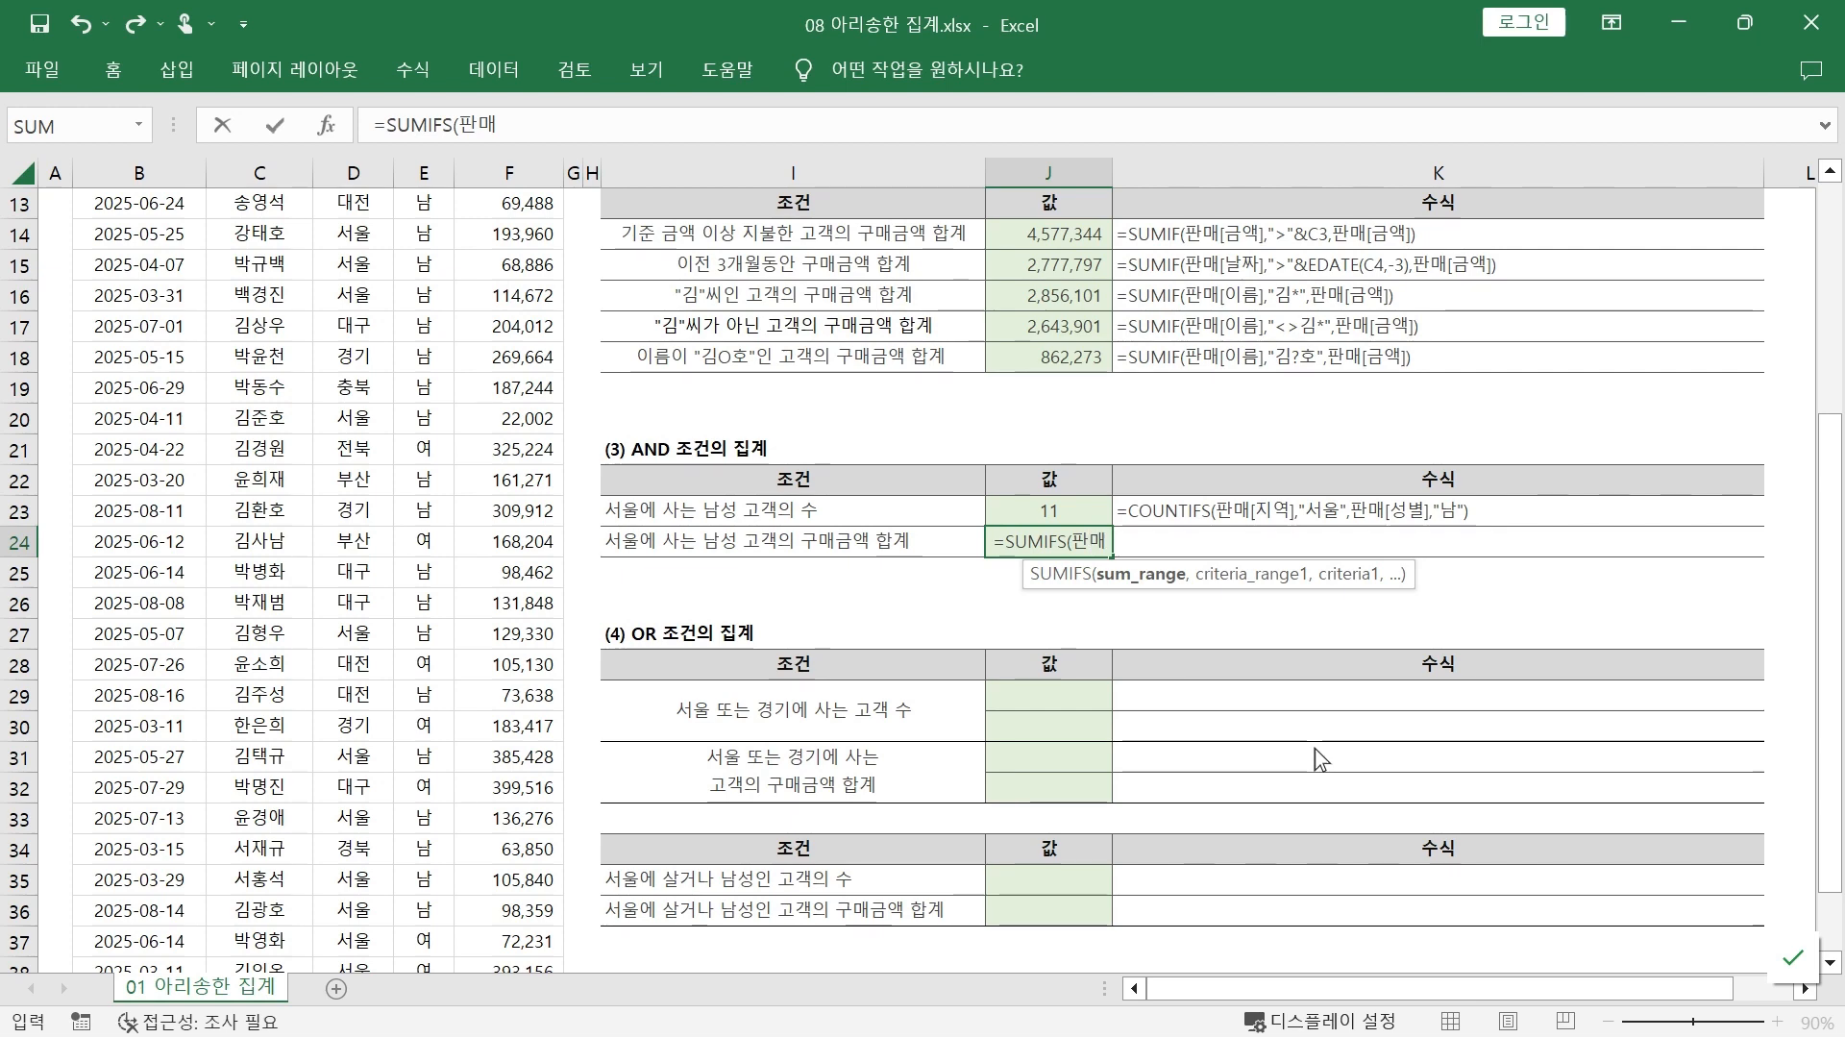
{"action": "type", "text": "[금액],판ㅁ"}
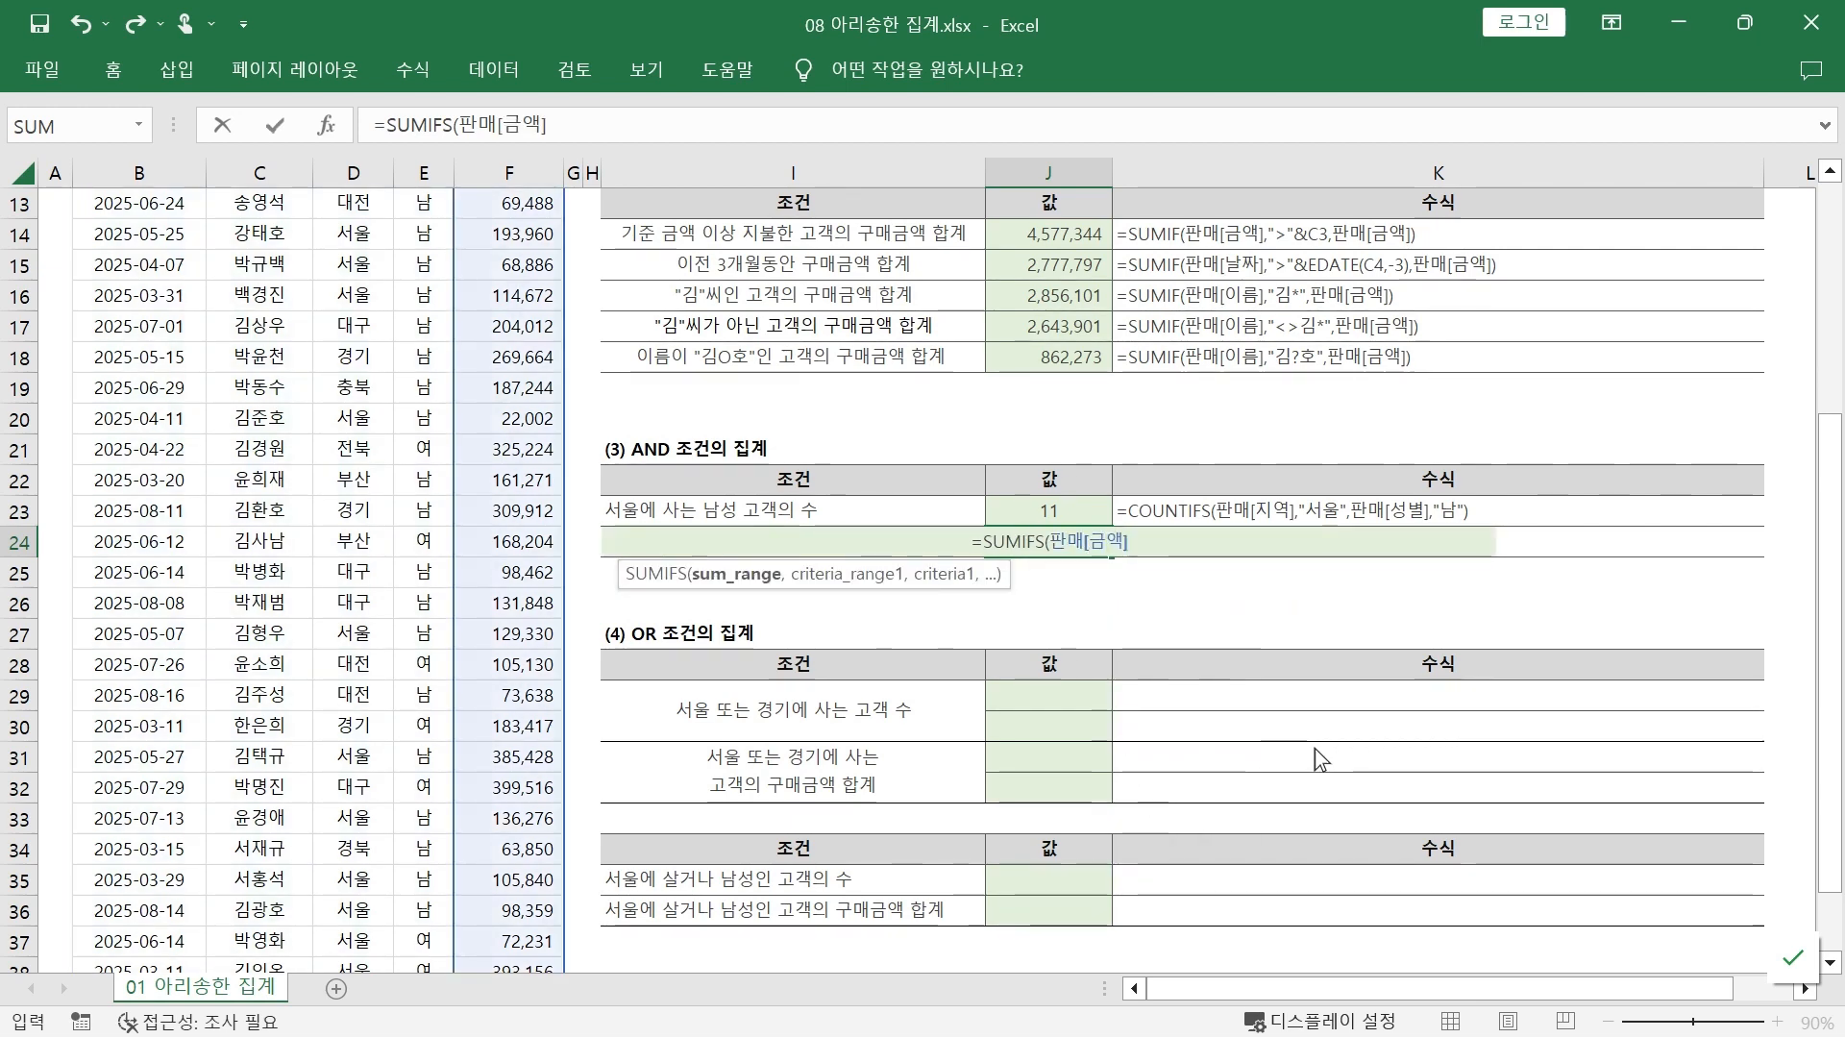
{"action": "type", "text": "매"}
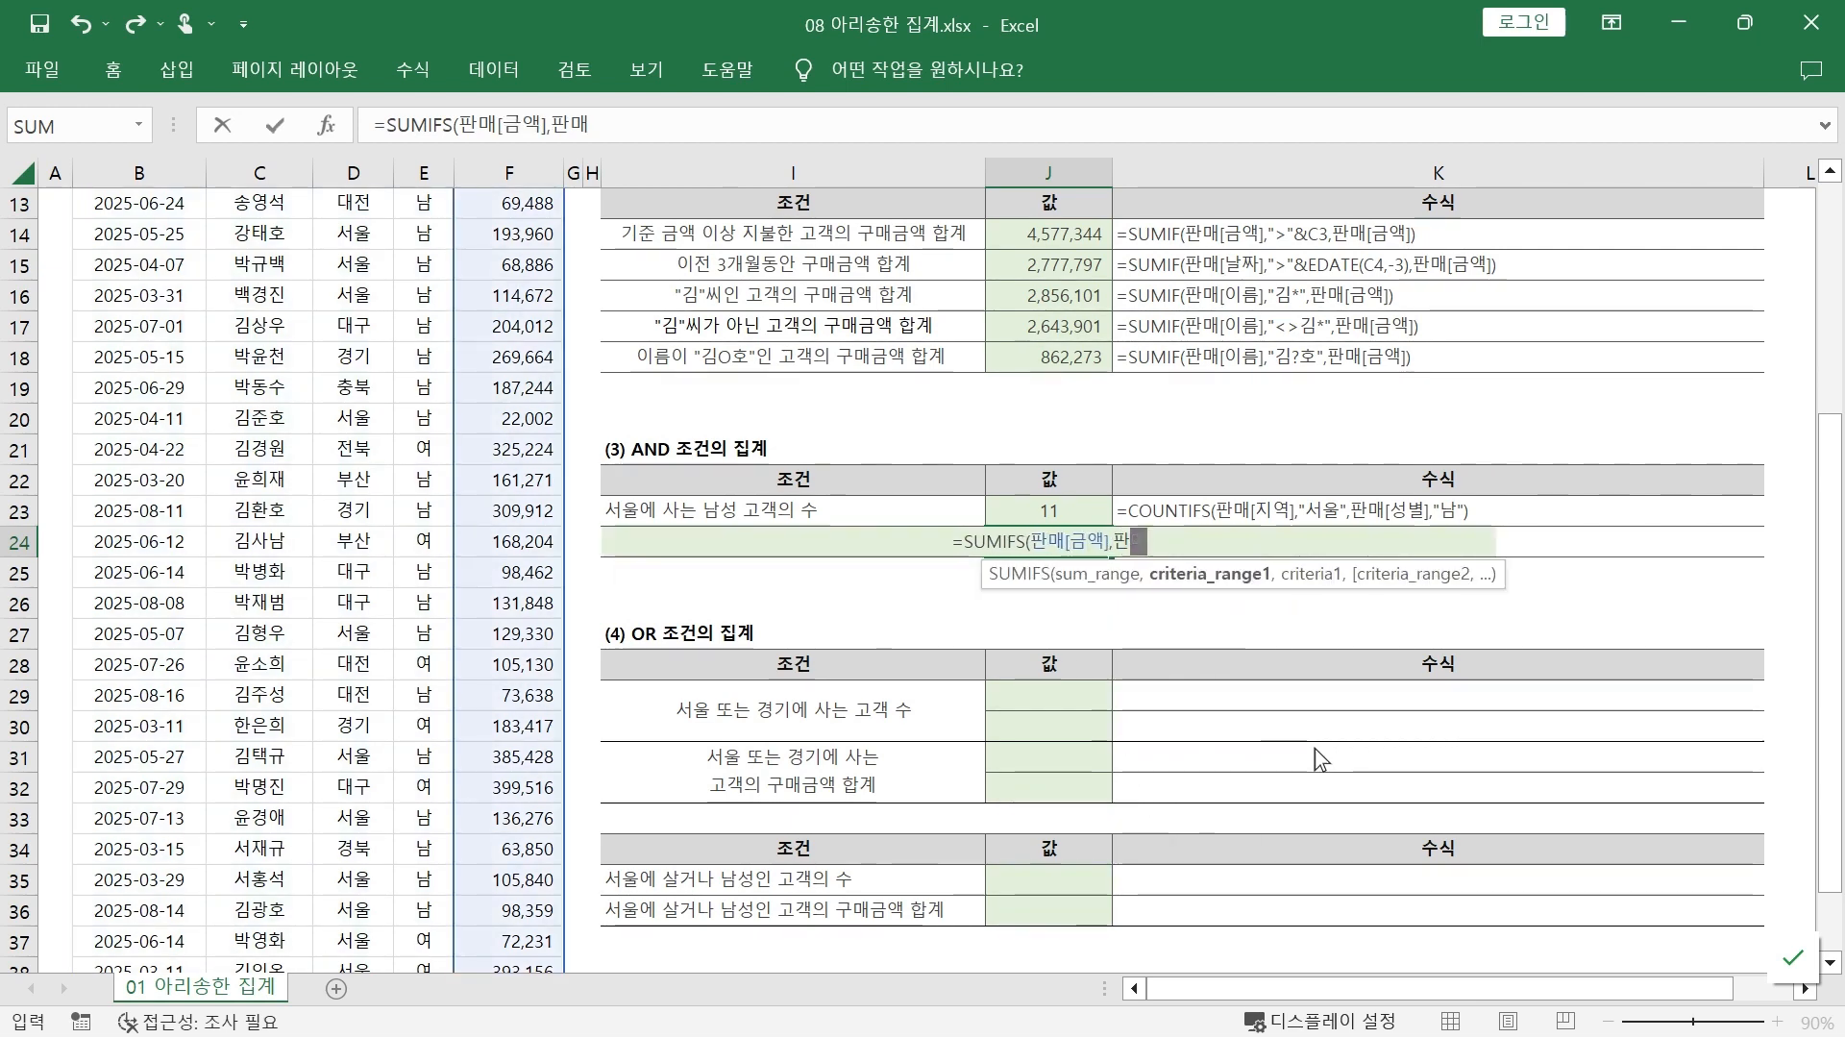
{"action": "type", "text": "[지여역],"}
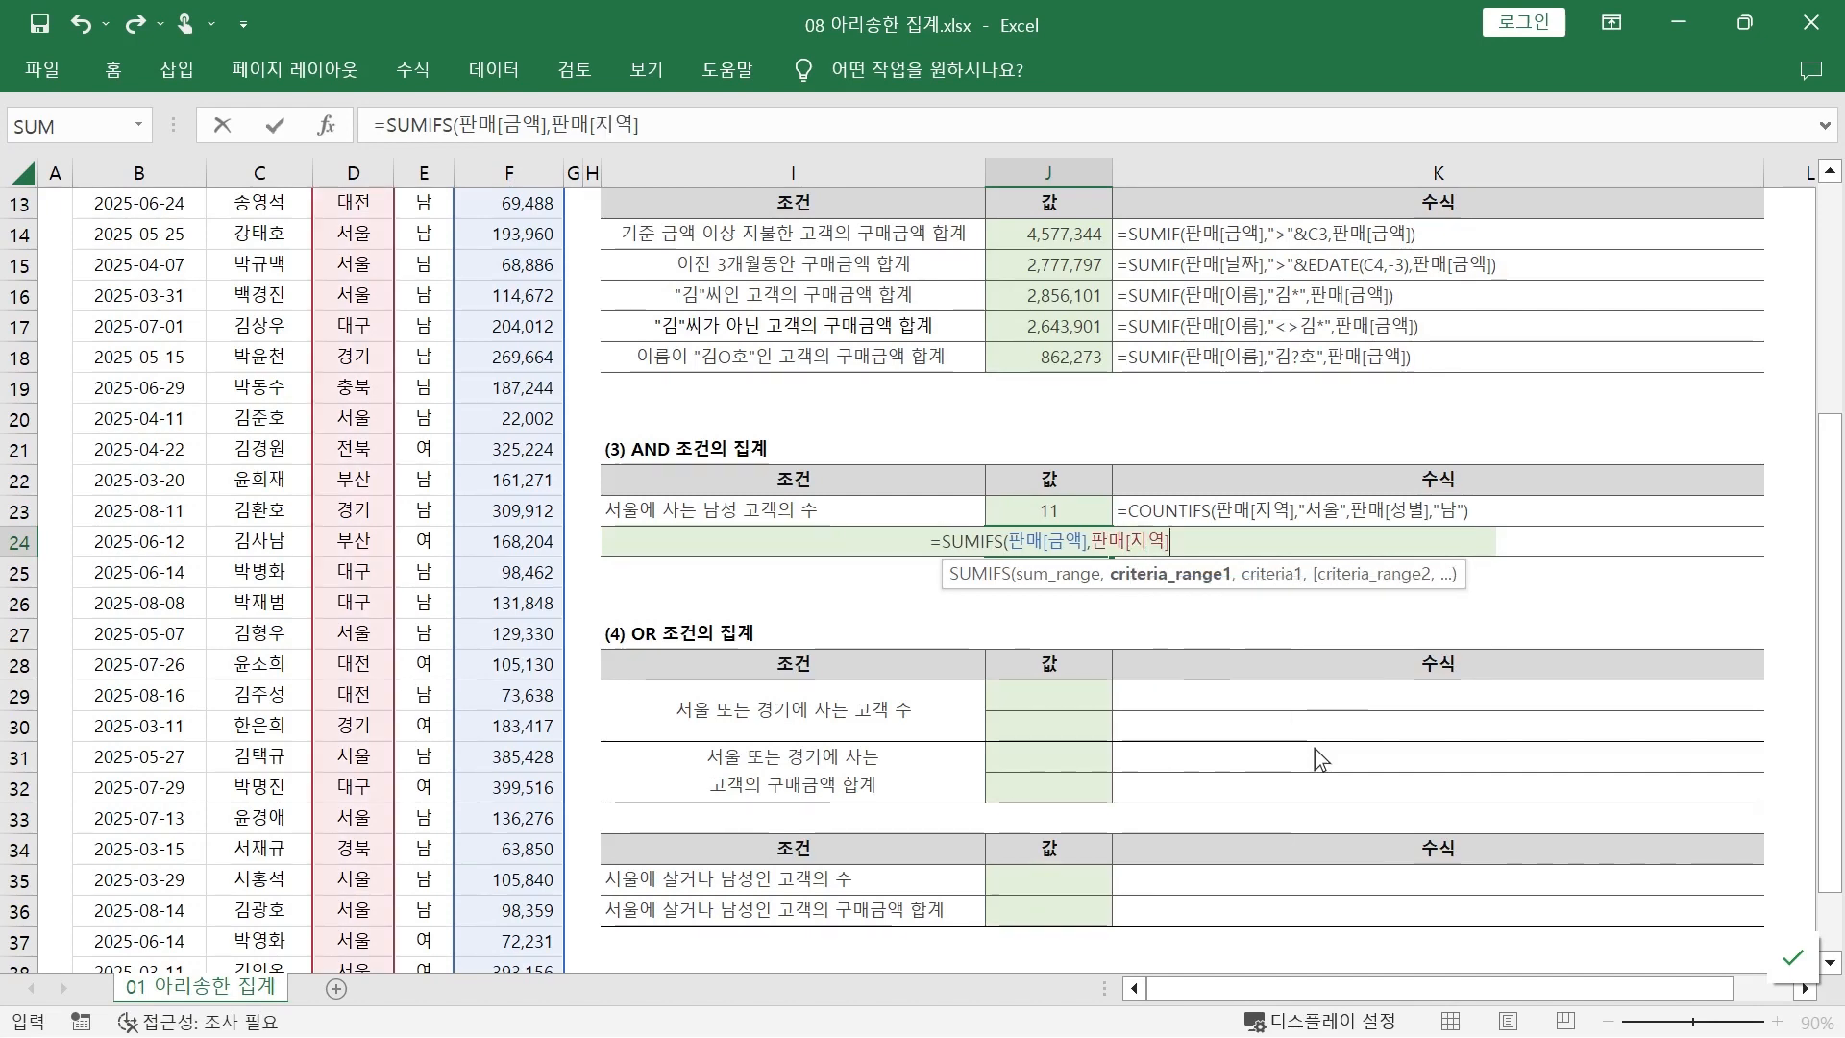
{"action": "type", "text": "\"서울\",파"}
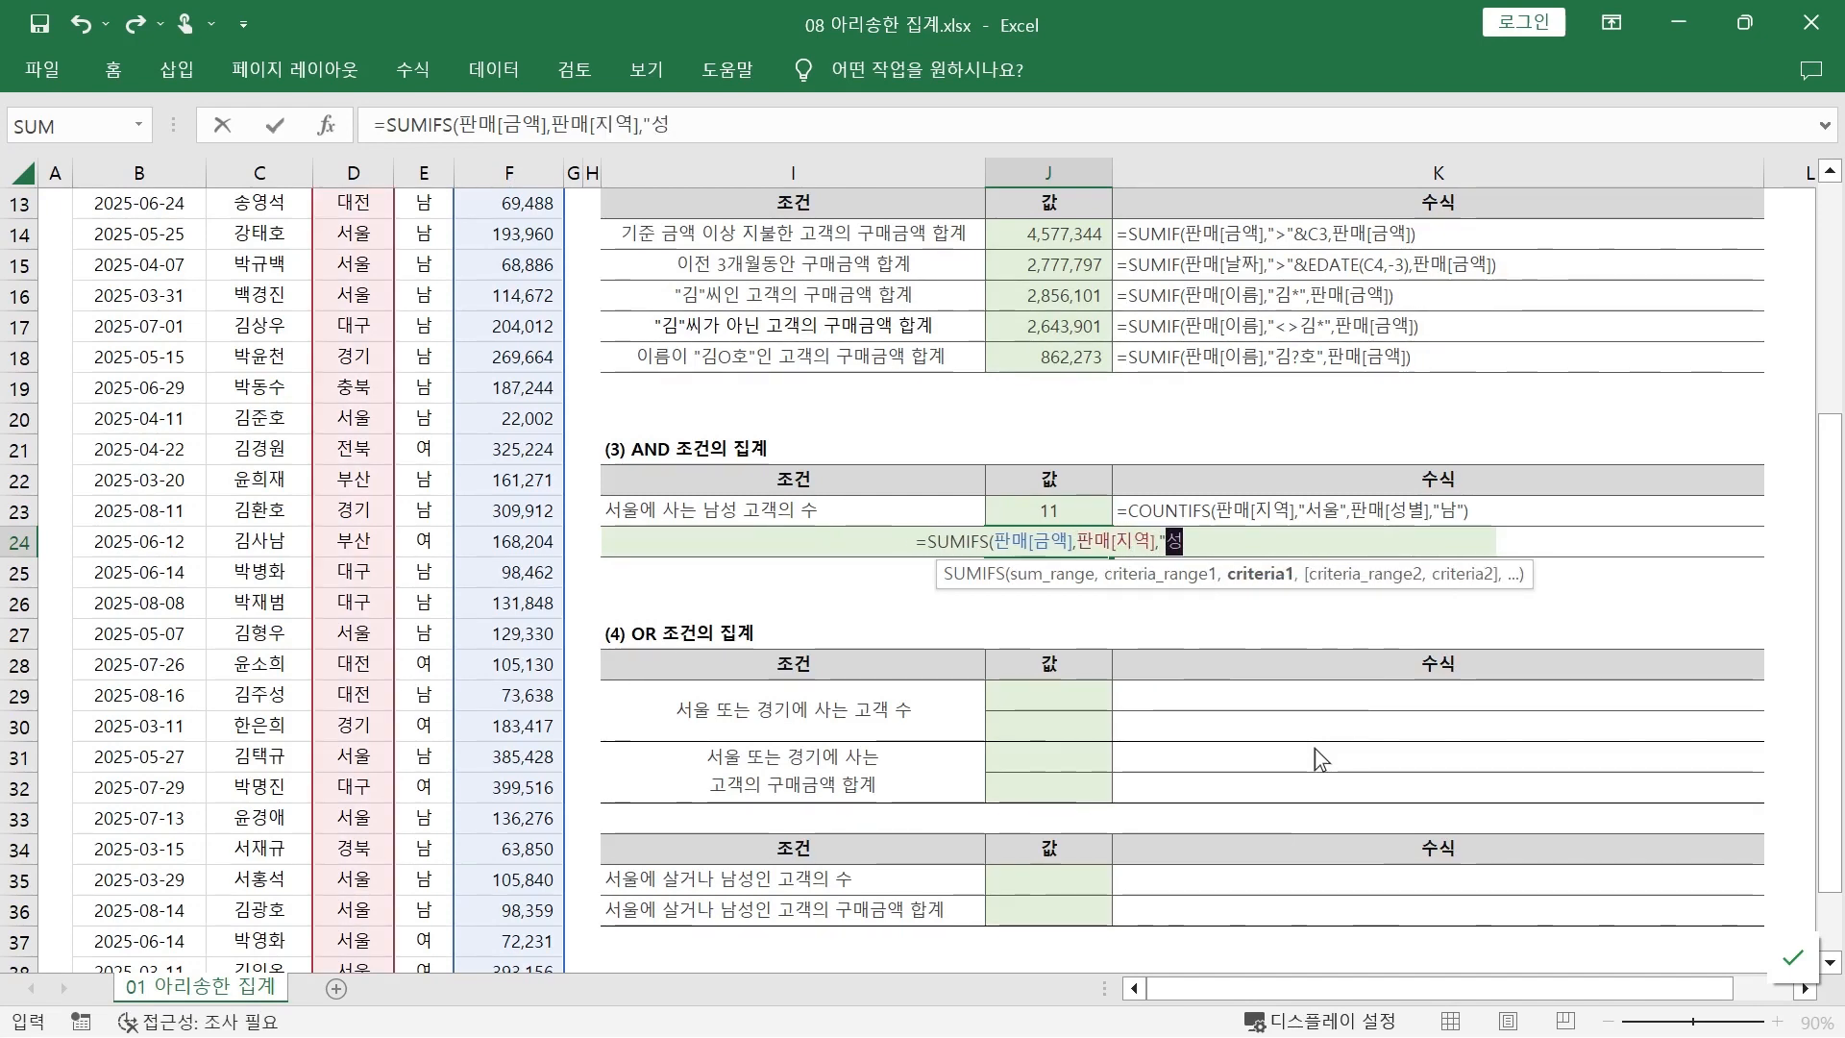
{"action": "type", "text": "판매"}
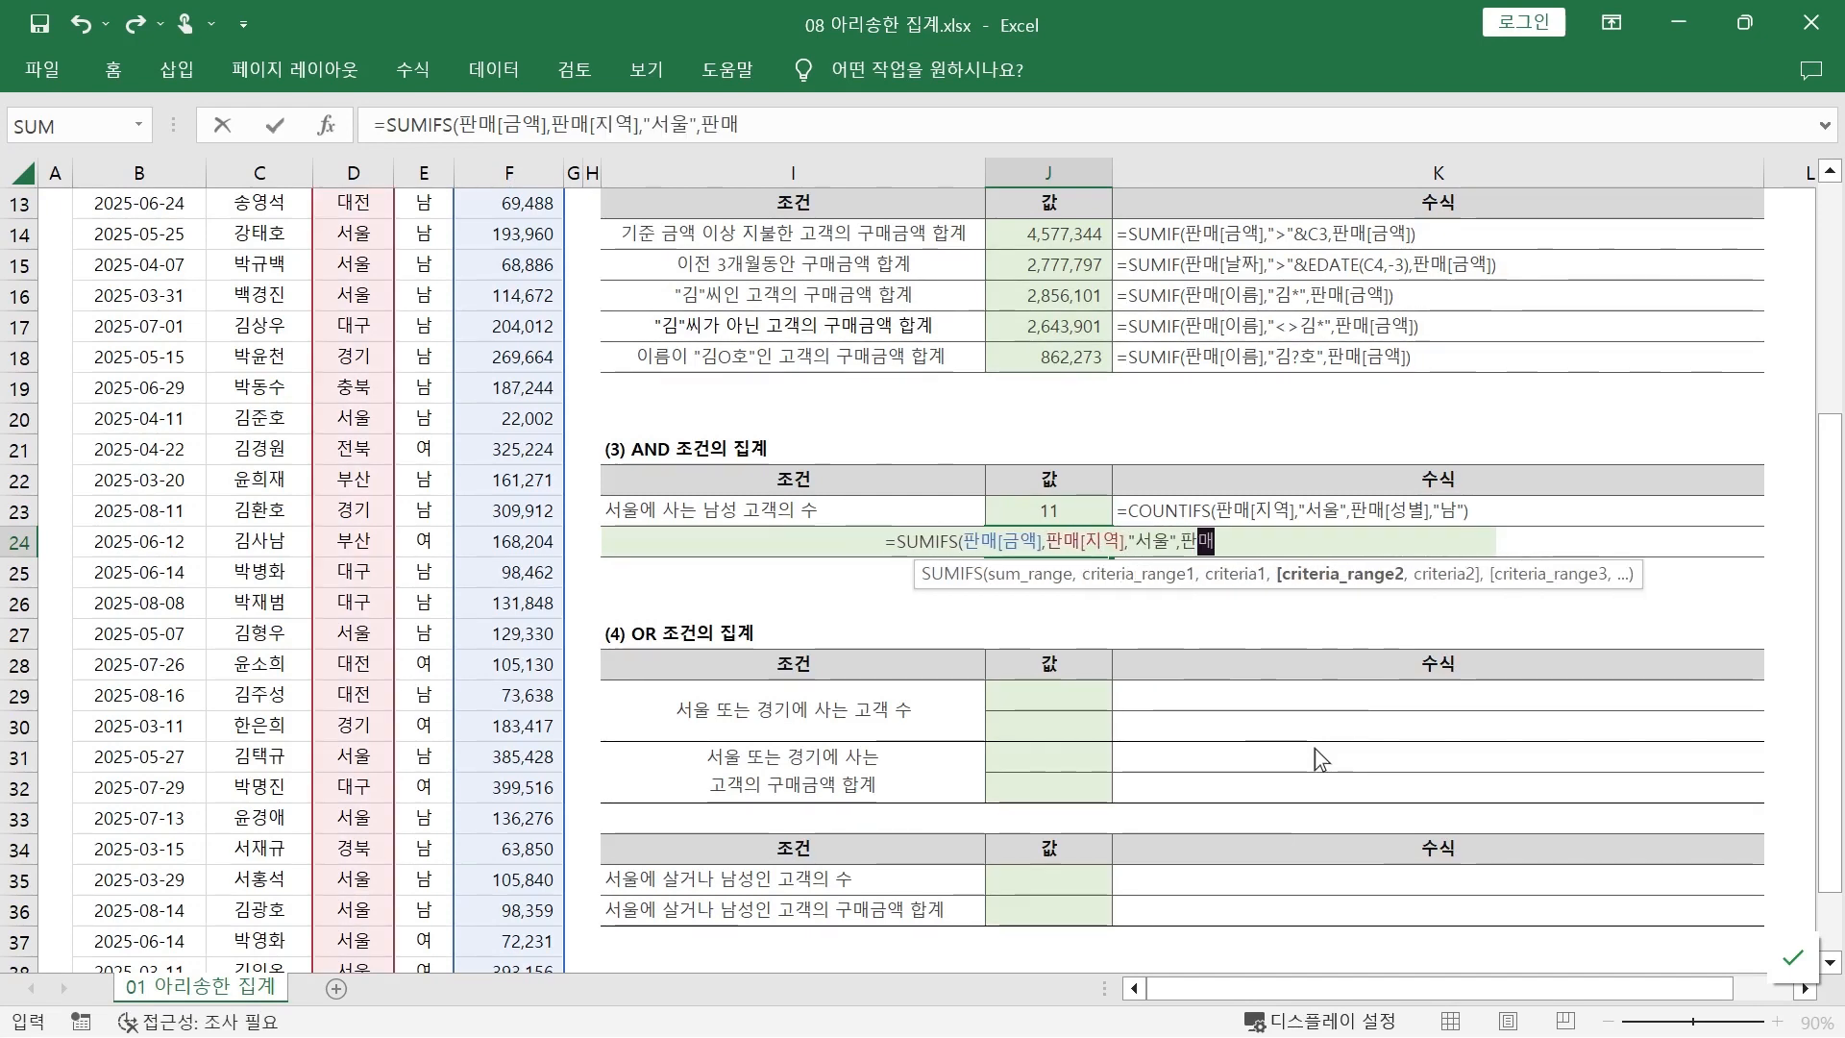
{"action": "type", "text": "[성별],\"남\")"}
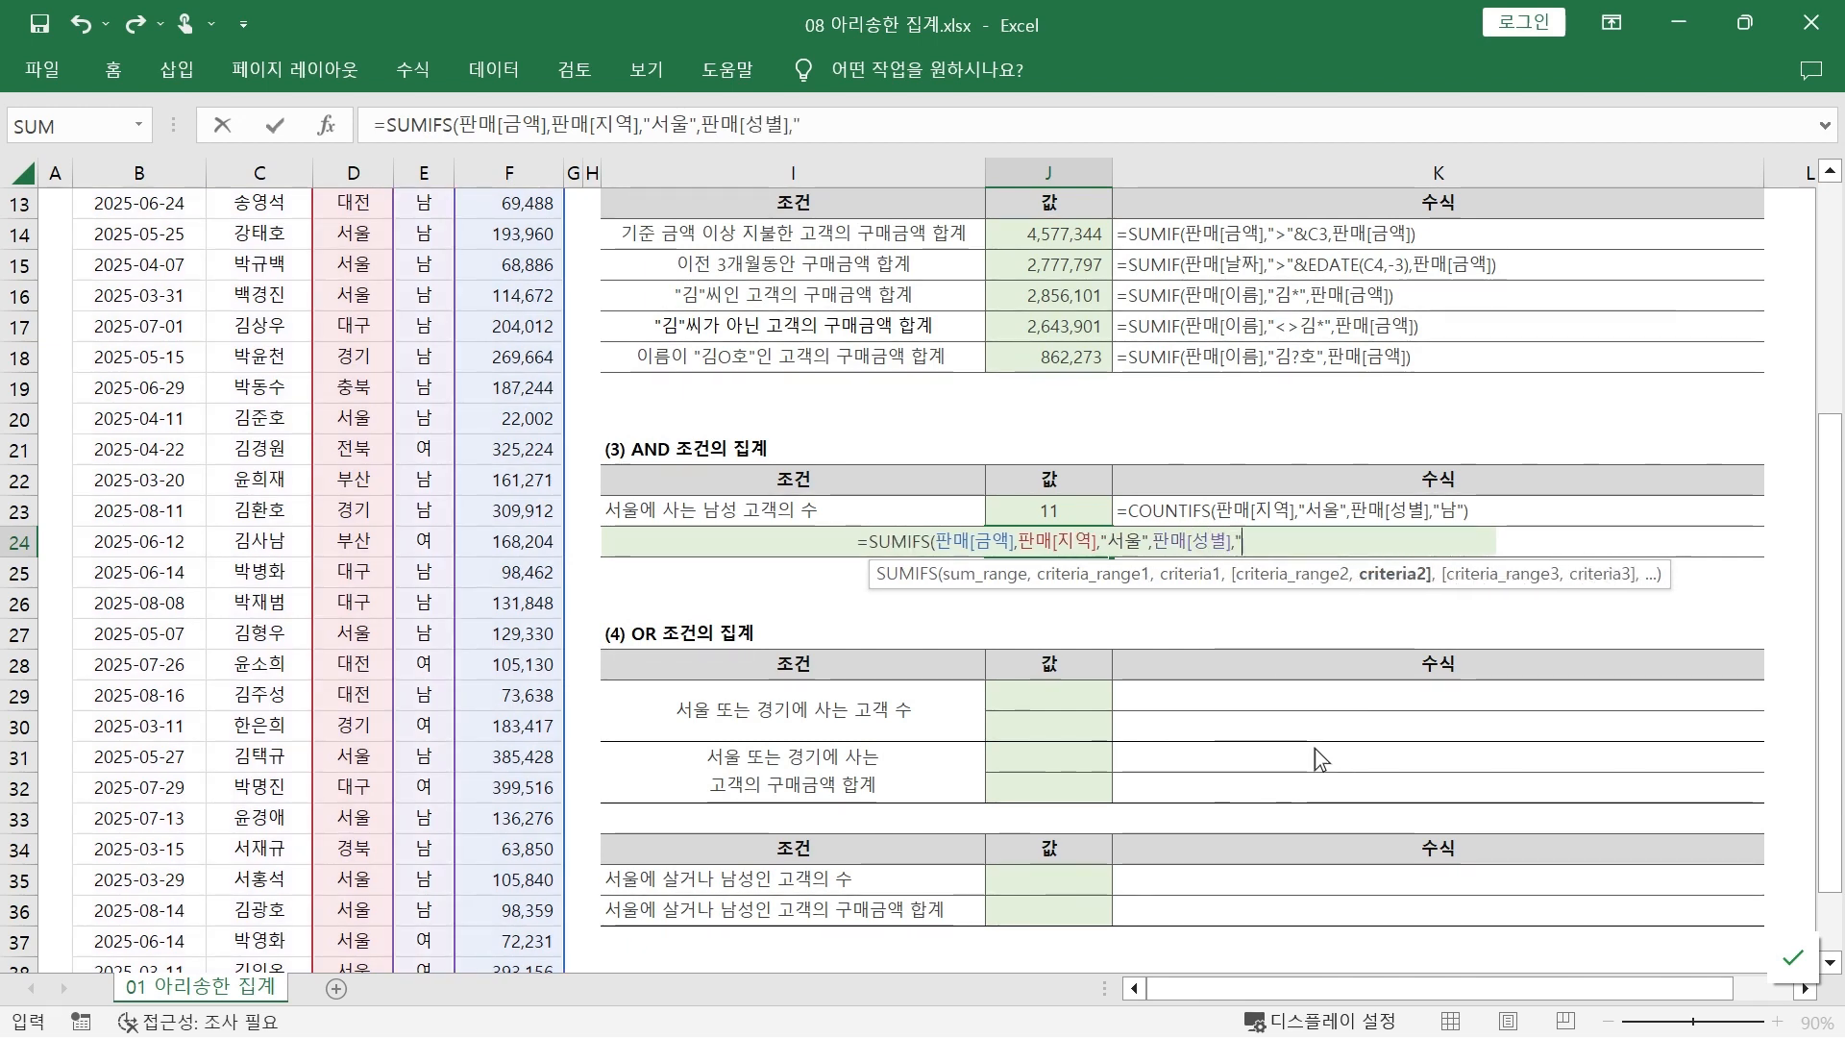
{"action": "key", "text": "Return"}
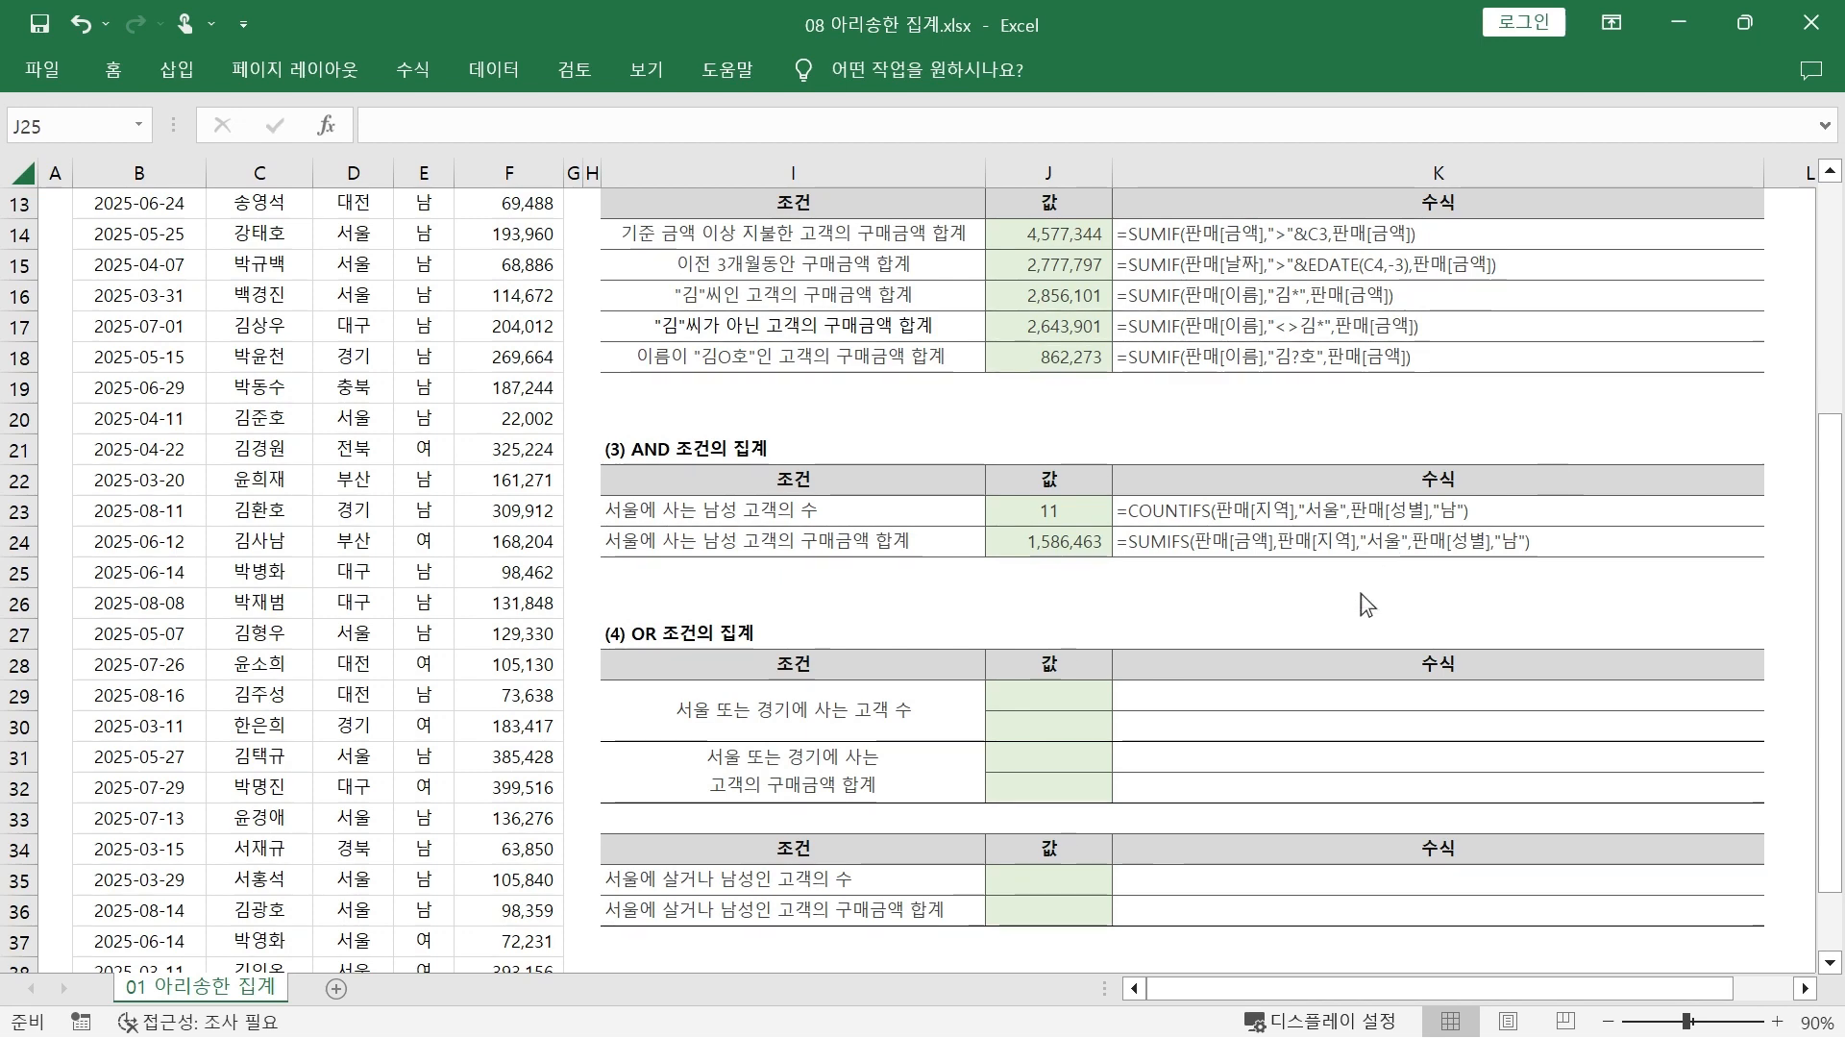
{"action": "scroll", "coordinate": [1334, 563], "scroll_direction": "down", "scroll_amount": 2}
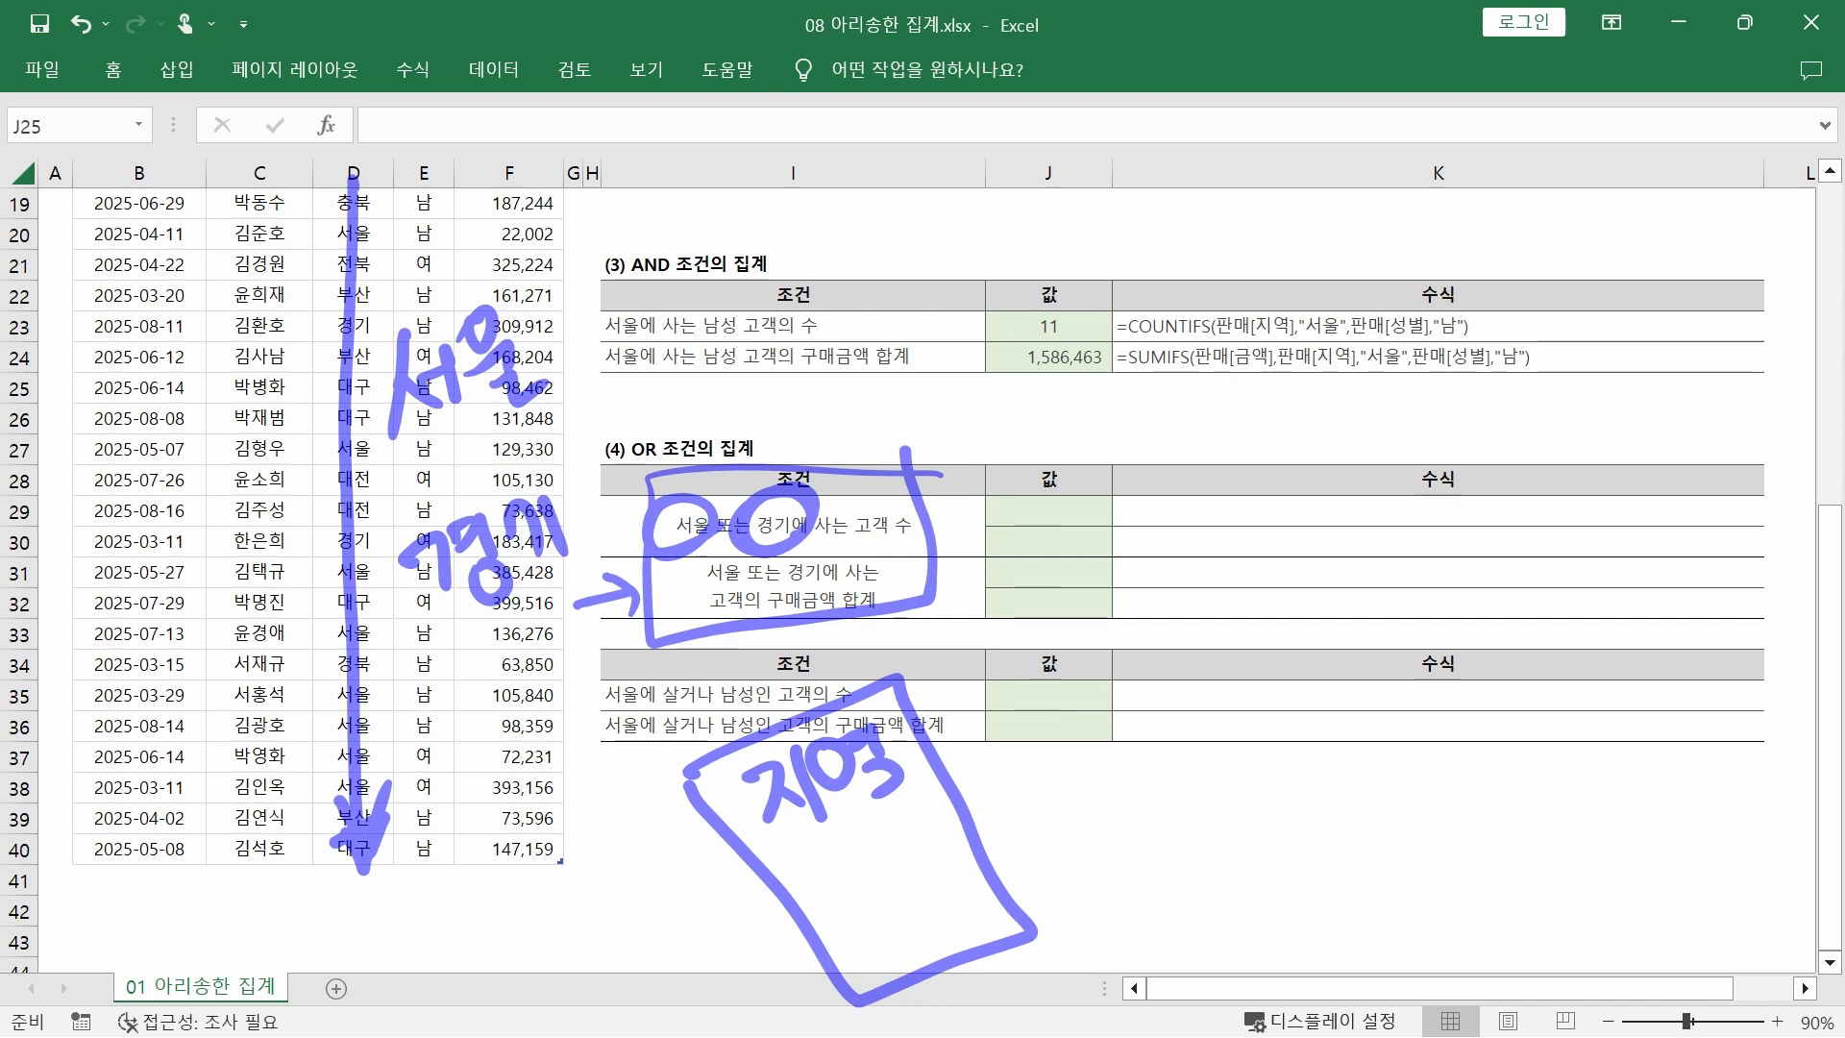
{"action": "mouse_move", "coordinate": [519, 269]}
{"action": "left_mouse_down"}
{"action": "mouse_move", "coordinate": [356, 403]}
{"action": "mouse_move", "coordinate": [581, 413]}
{"action": "left_mouse_up"}
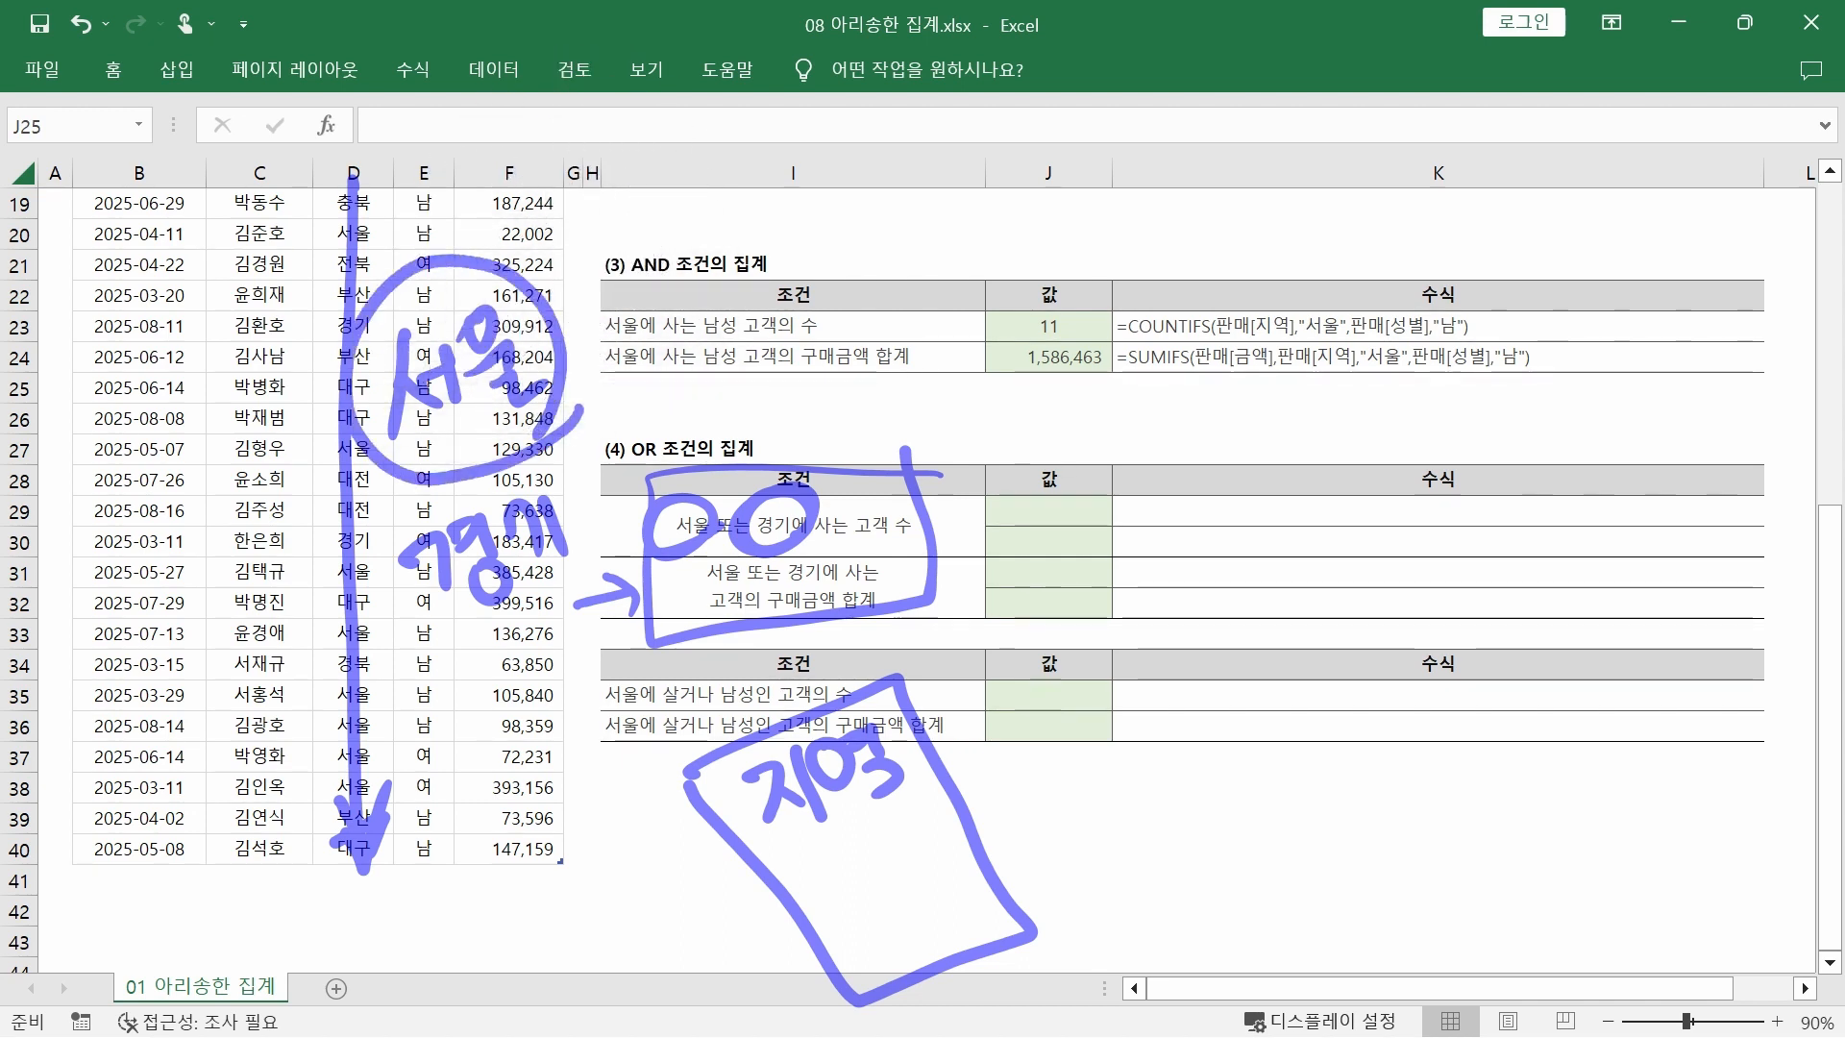
{"action": "mouse_move", "coordinate": [601, 550]}
{"action": "left_mouse_down"}
{"action": "mouse_move", "coordinate": [382, 594]}
{"action": "mouse_move", "coordinate": [581, 473]}
{"action": "left_mouse_up"}
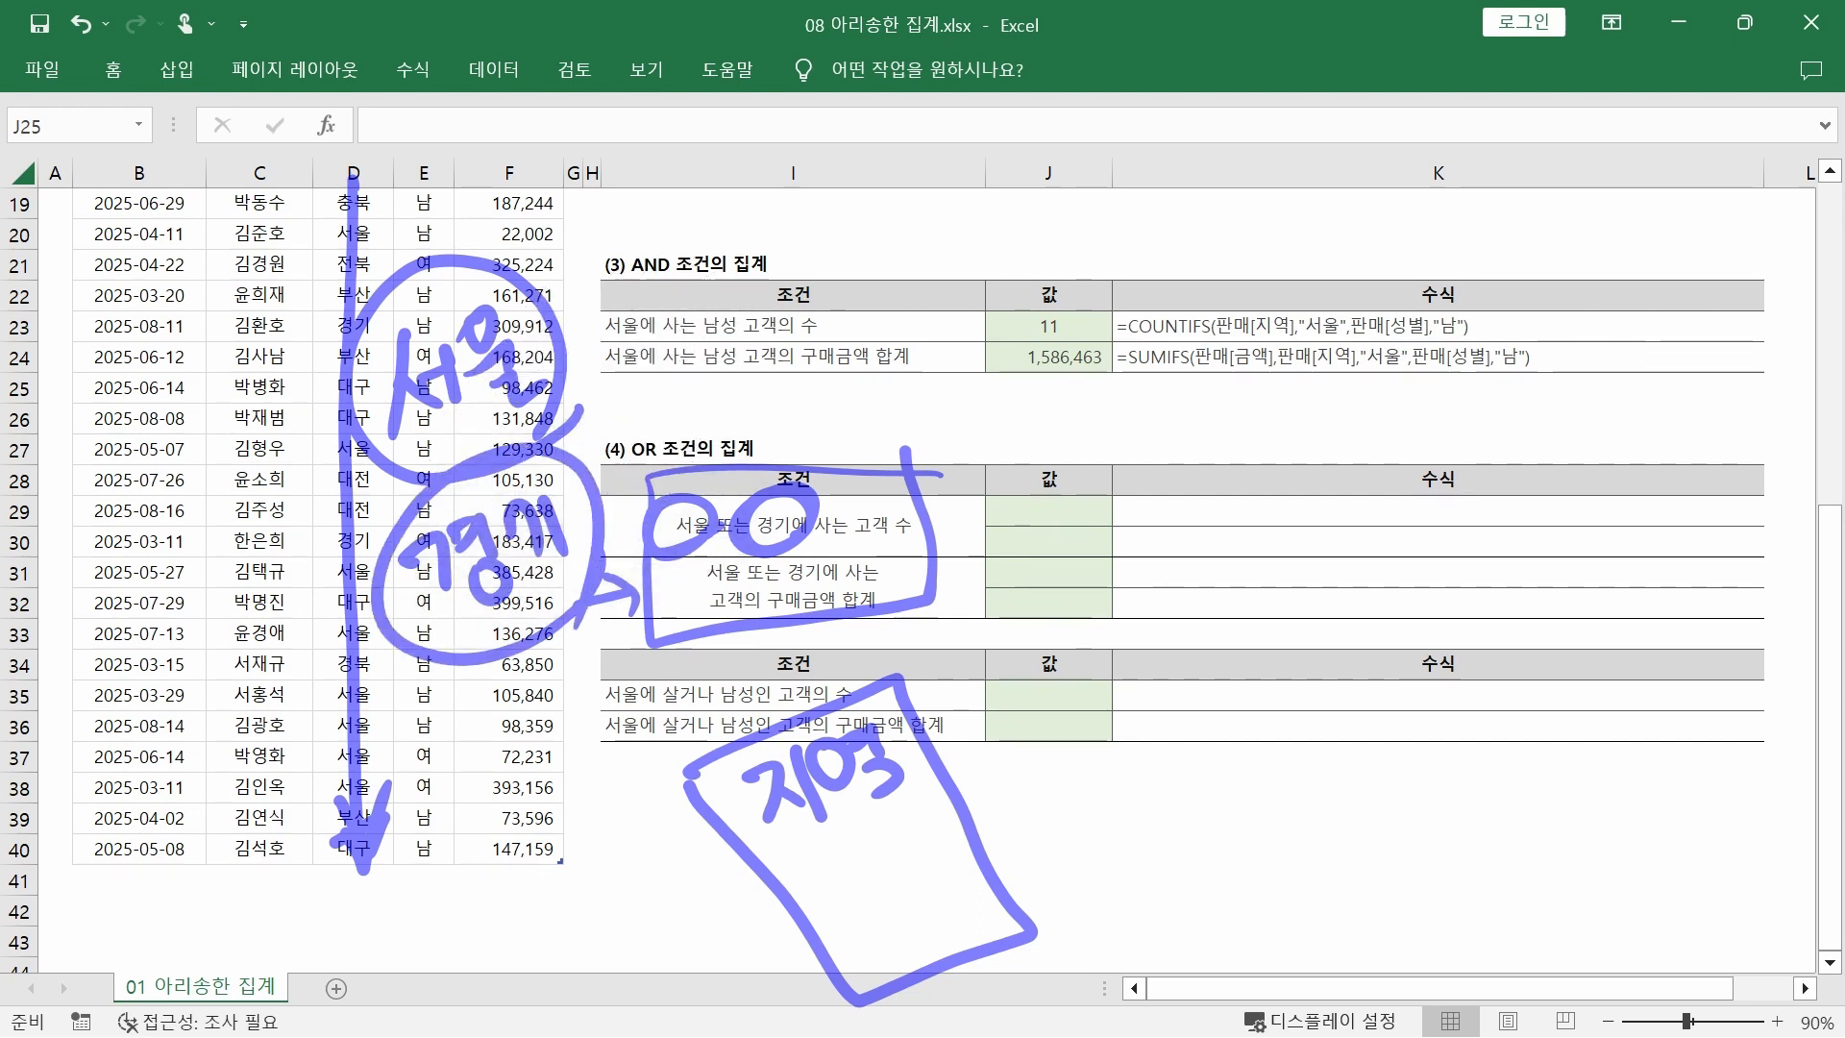
{"action": "key", "text": "Escape"}
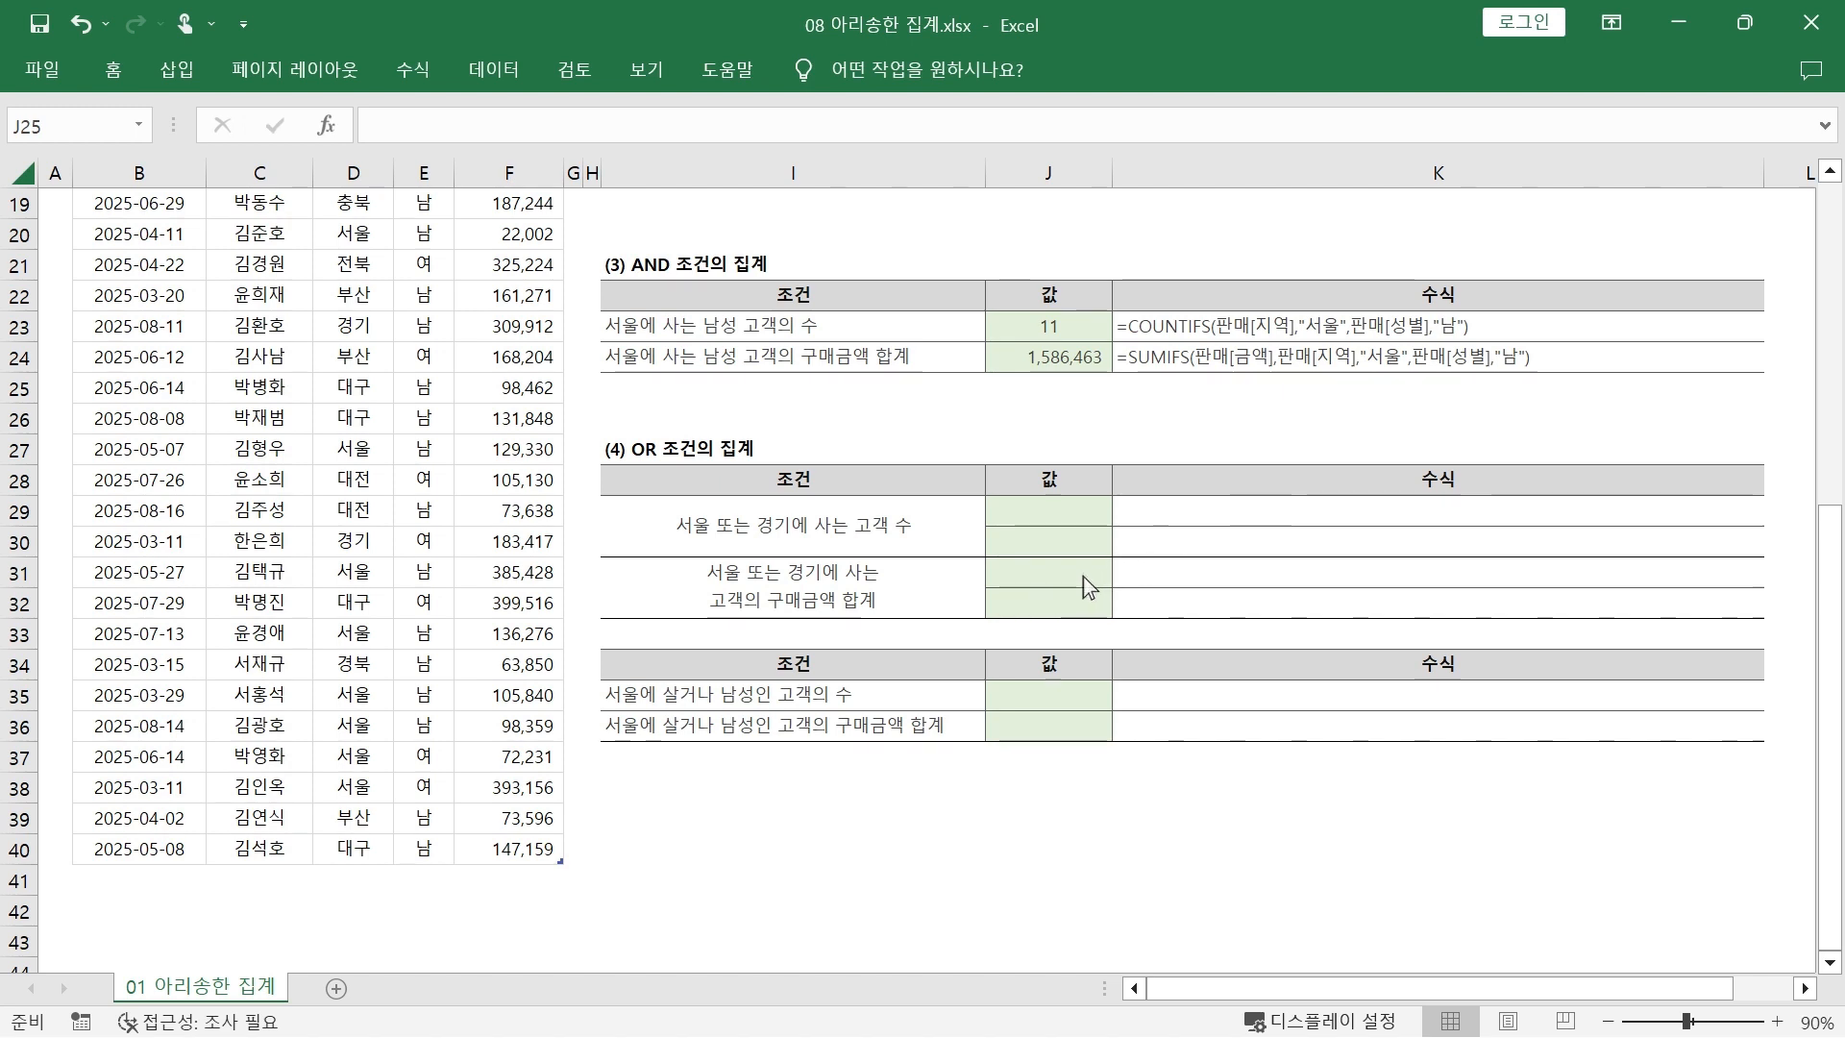
Enter =COUNTIF(판매[지역],"서울") in J29 as the first part of the Seoul-or-Gyeonggi customer count.
{"action": "left_click", "coordinate": [1034, 519]}
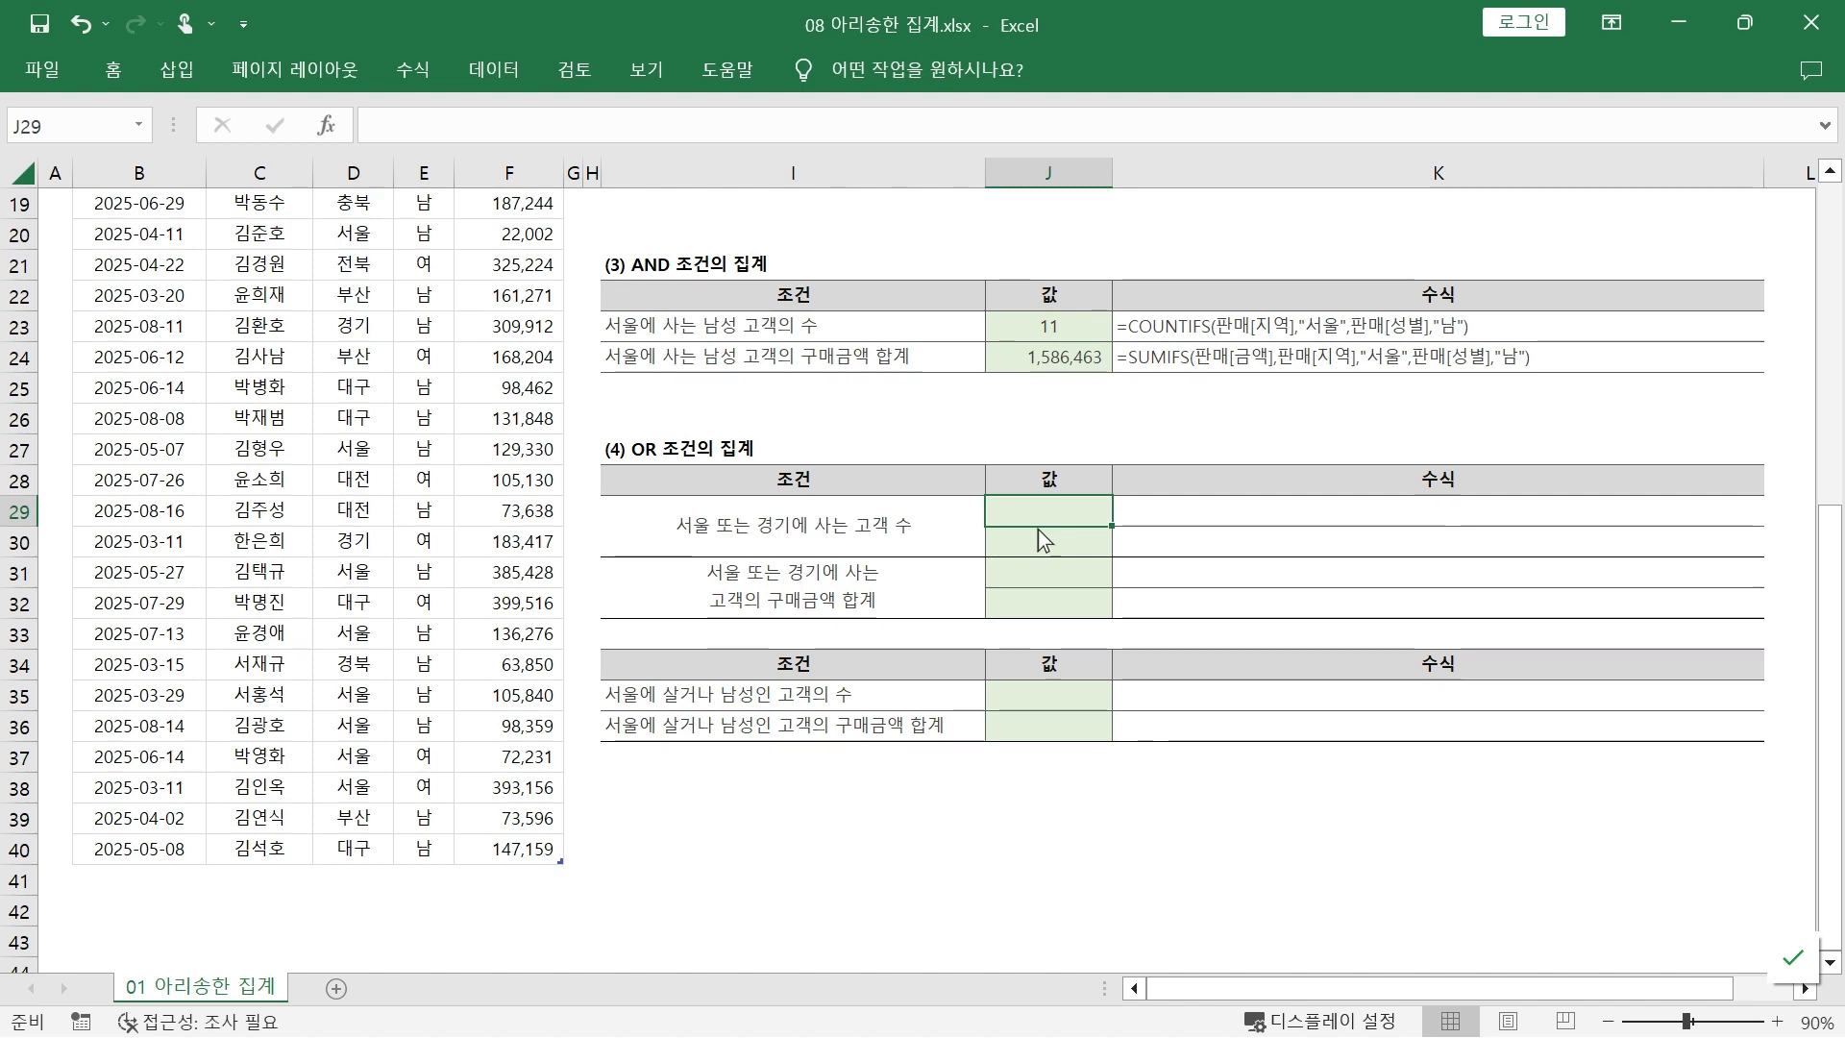
{"action": "type", "text": "="}
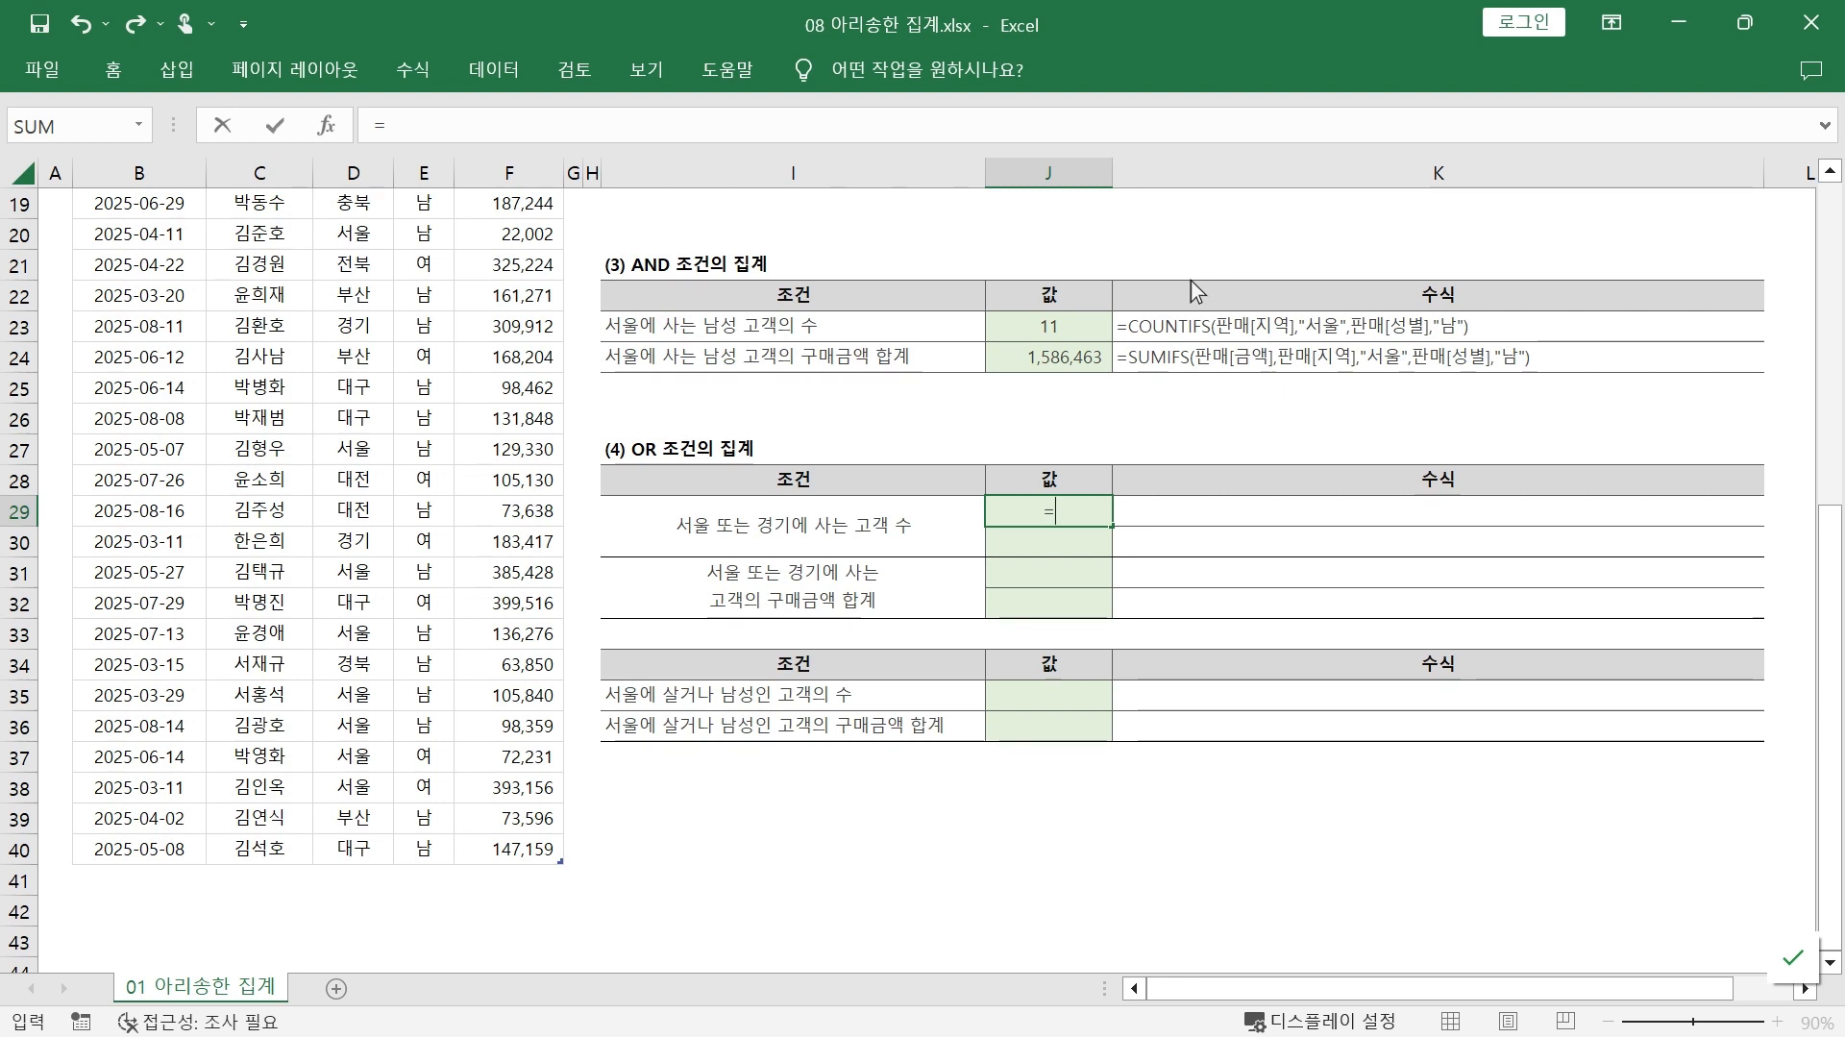
{"action": "type", "text": "ㅊ"}
{"action": "key", "text": "BackSpace"}
{"action": "type", "text": "count"}
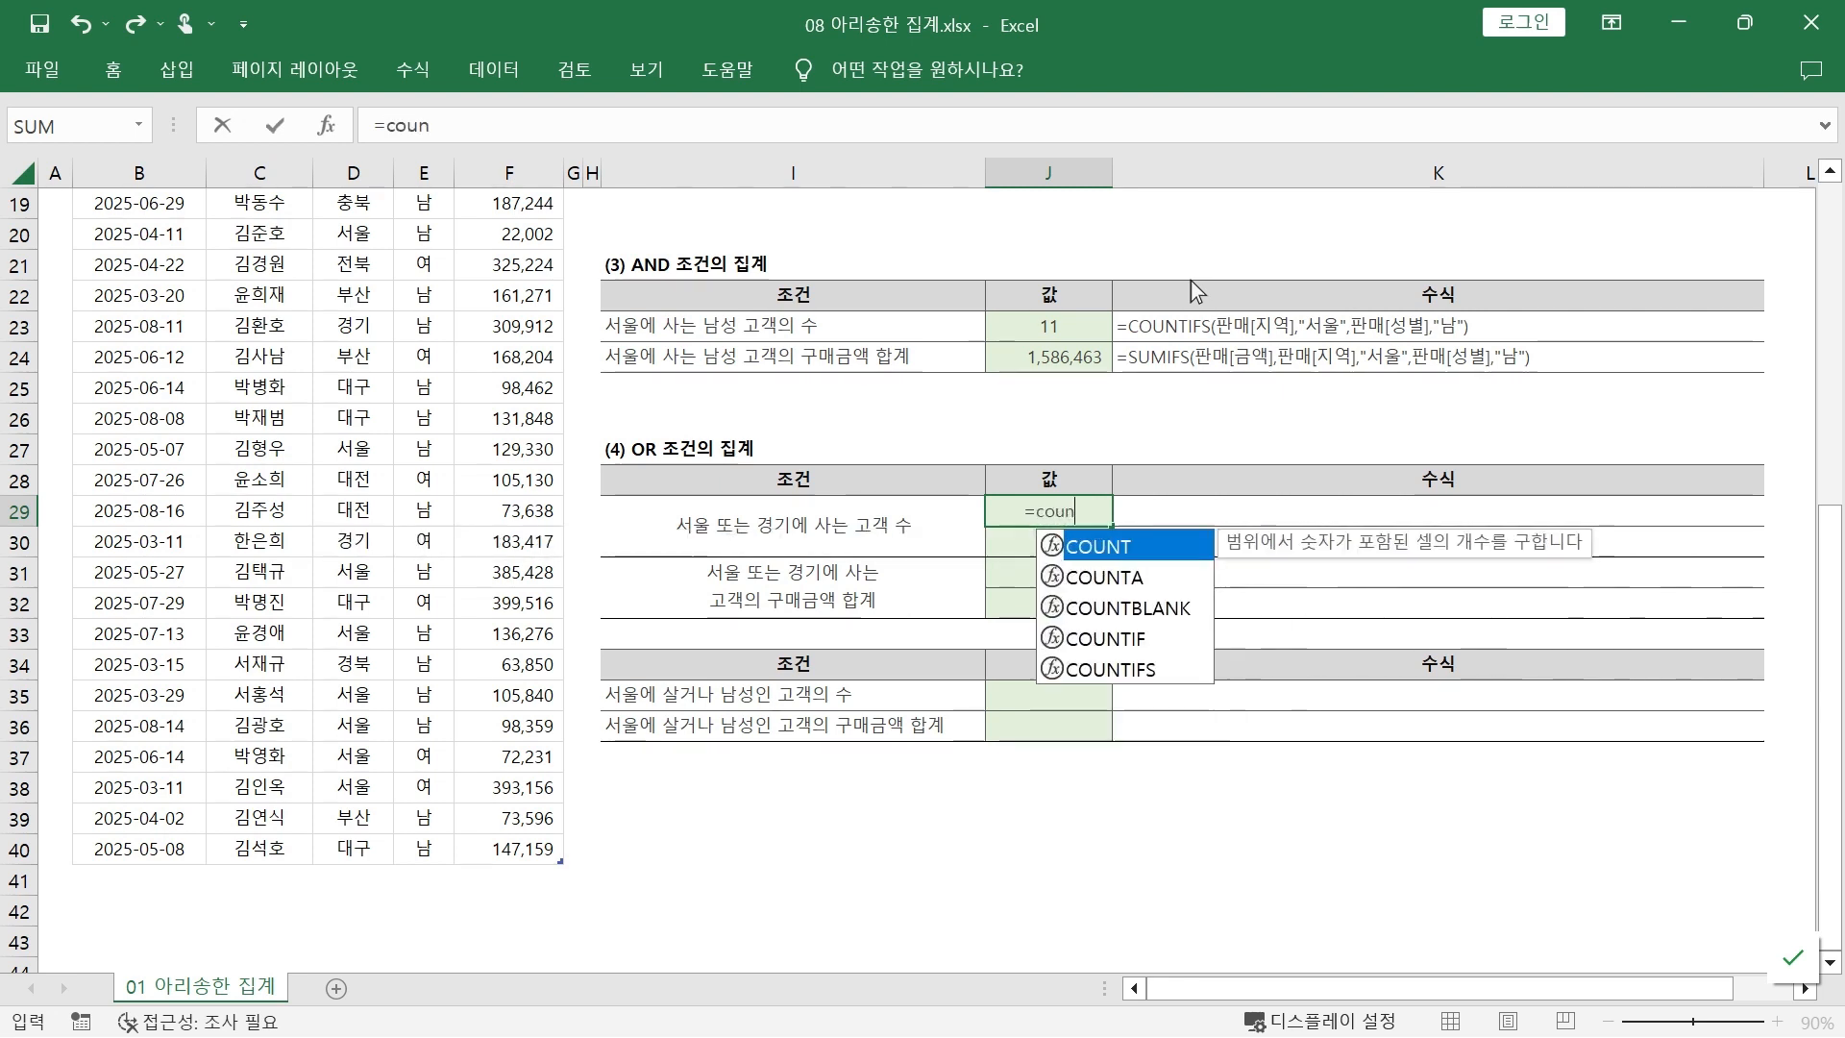
{"action": "key", "text": "Down"}
{"action": "key", "text": "Down"}
{"action": "key", "text": "Down"}
{"action": "key", "text": "Tab"}
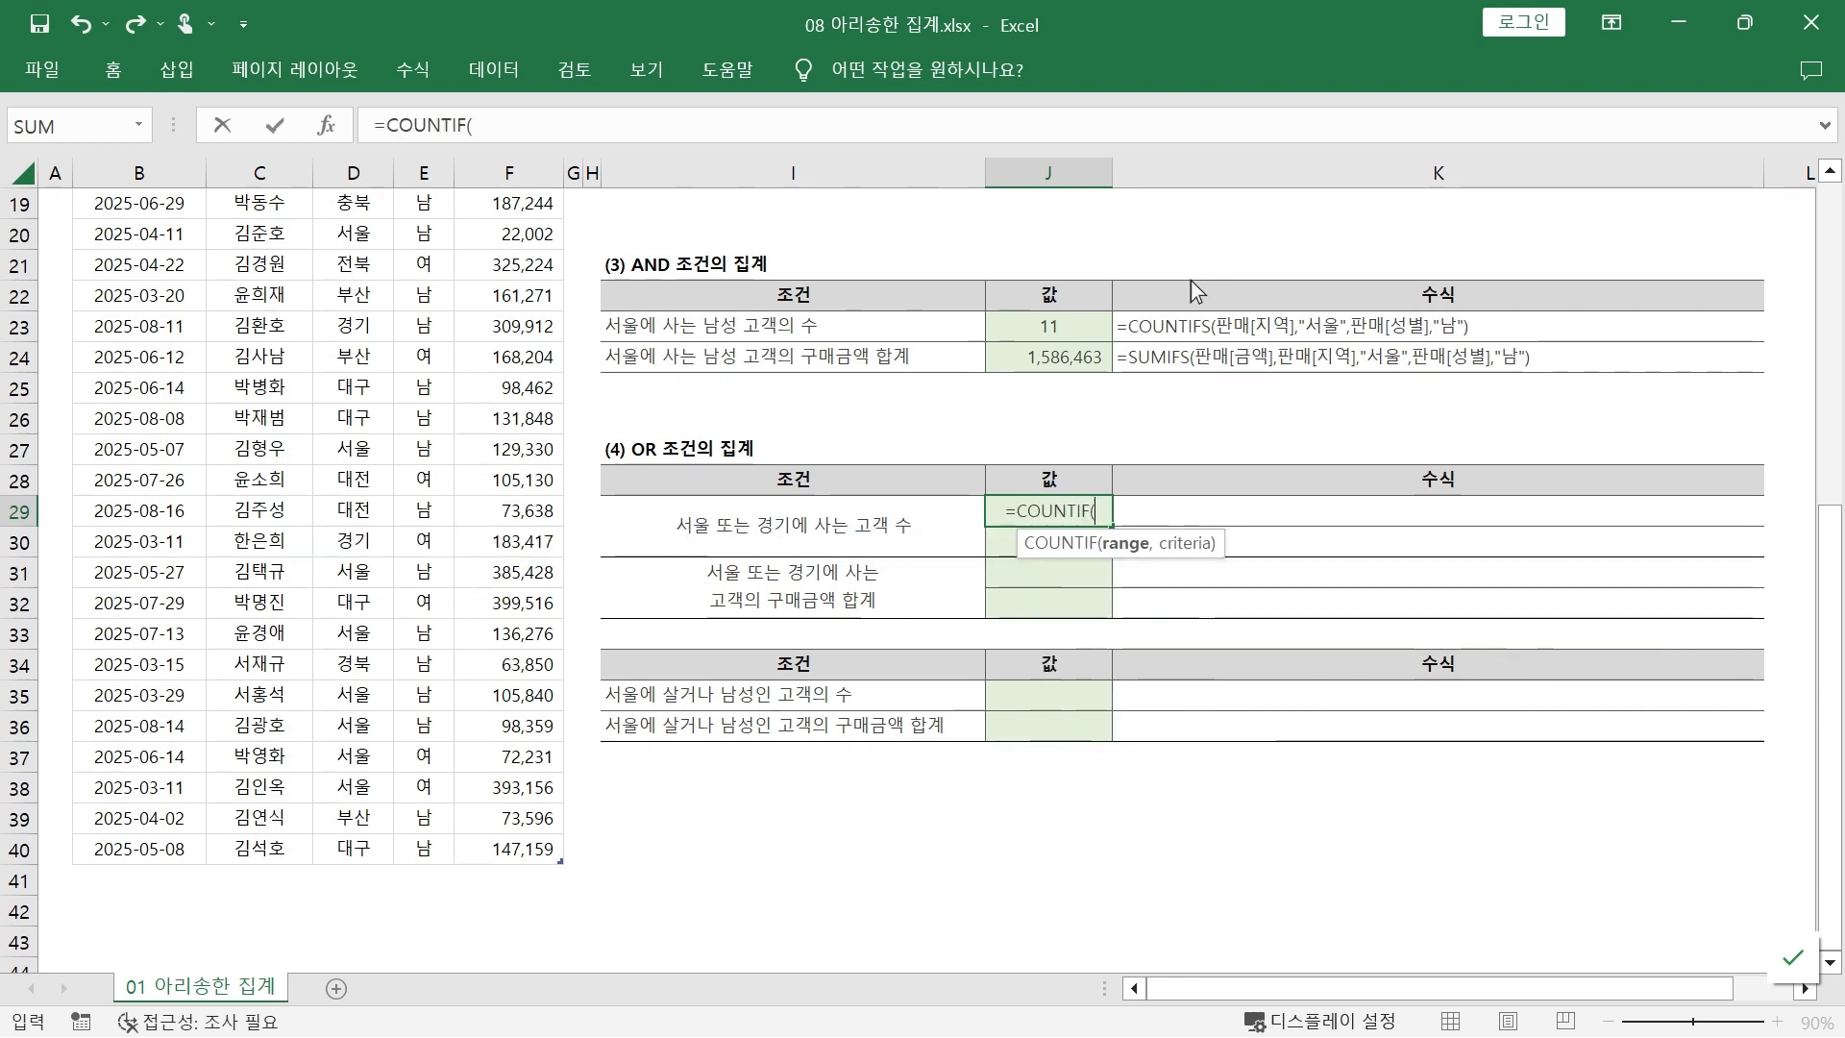
{"action": "type", "text": "판매[지역"}
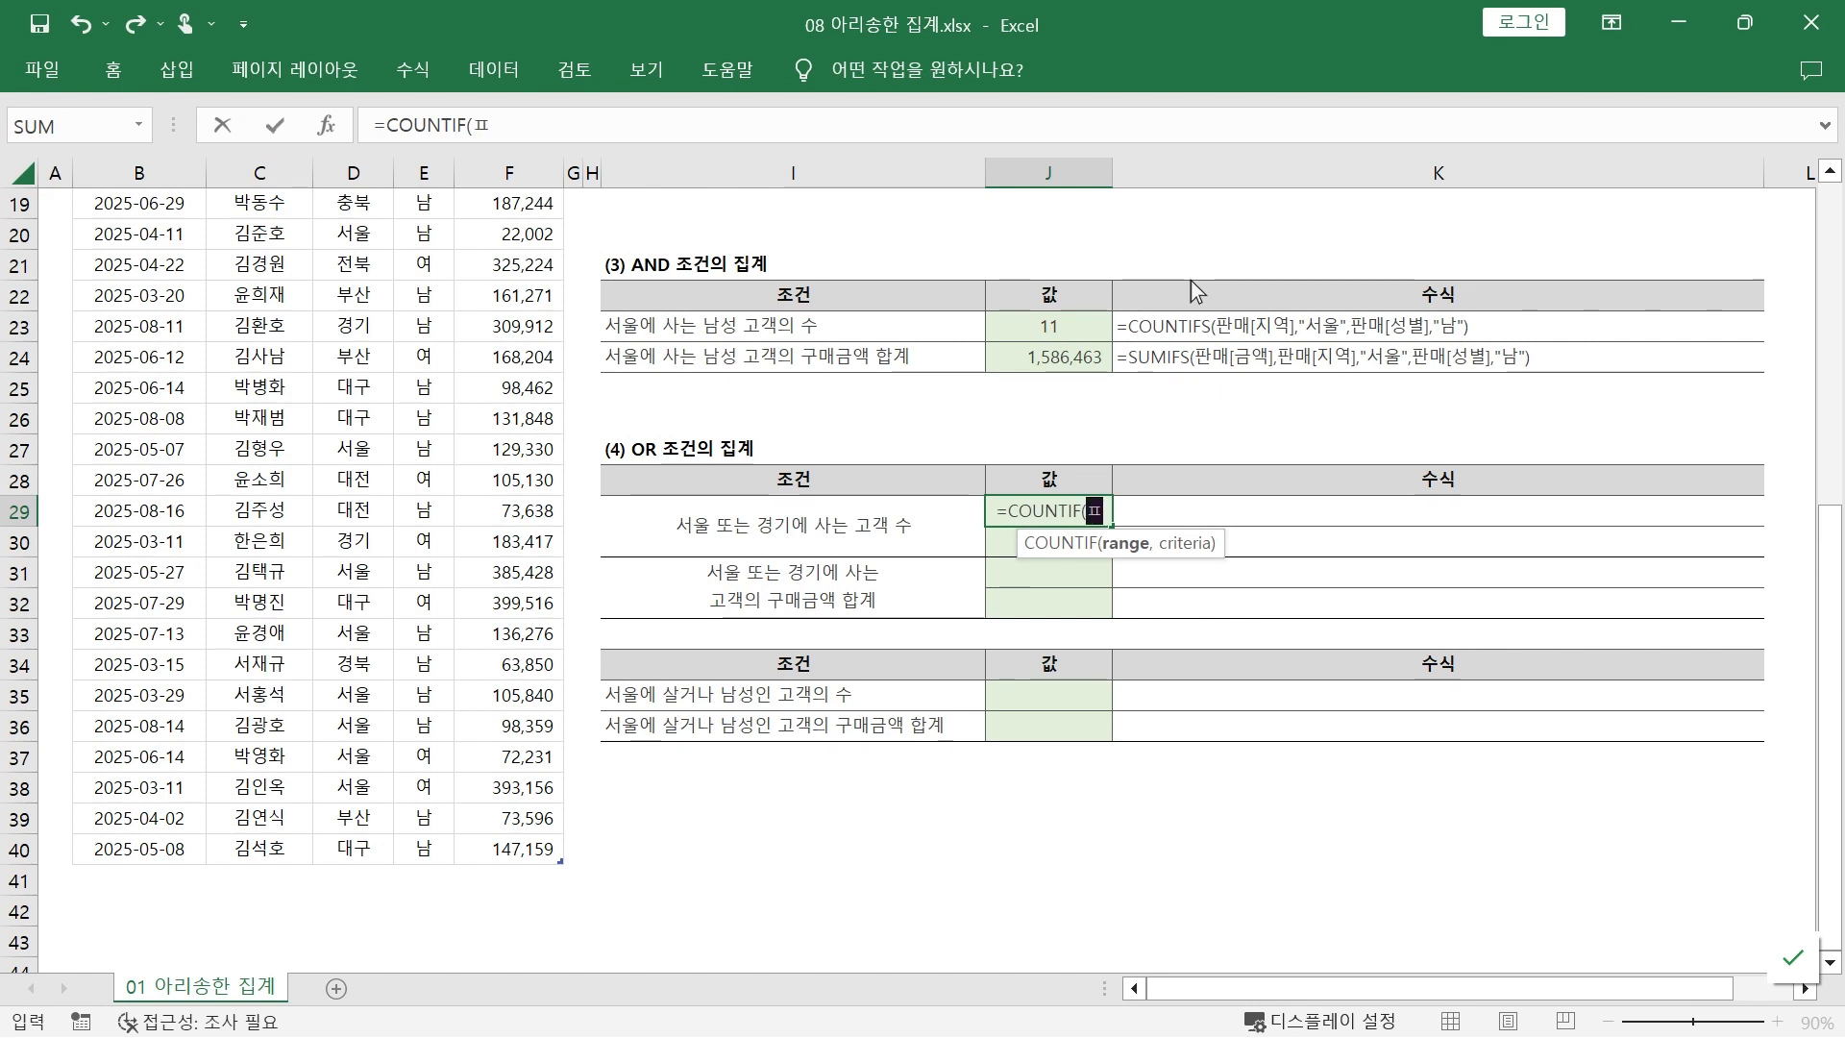
{"action": "type", "text": "],\"서울\""}
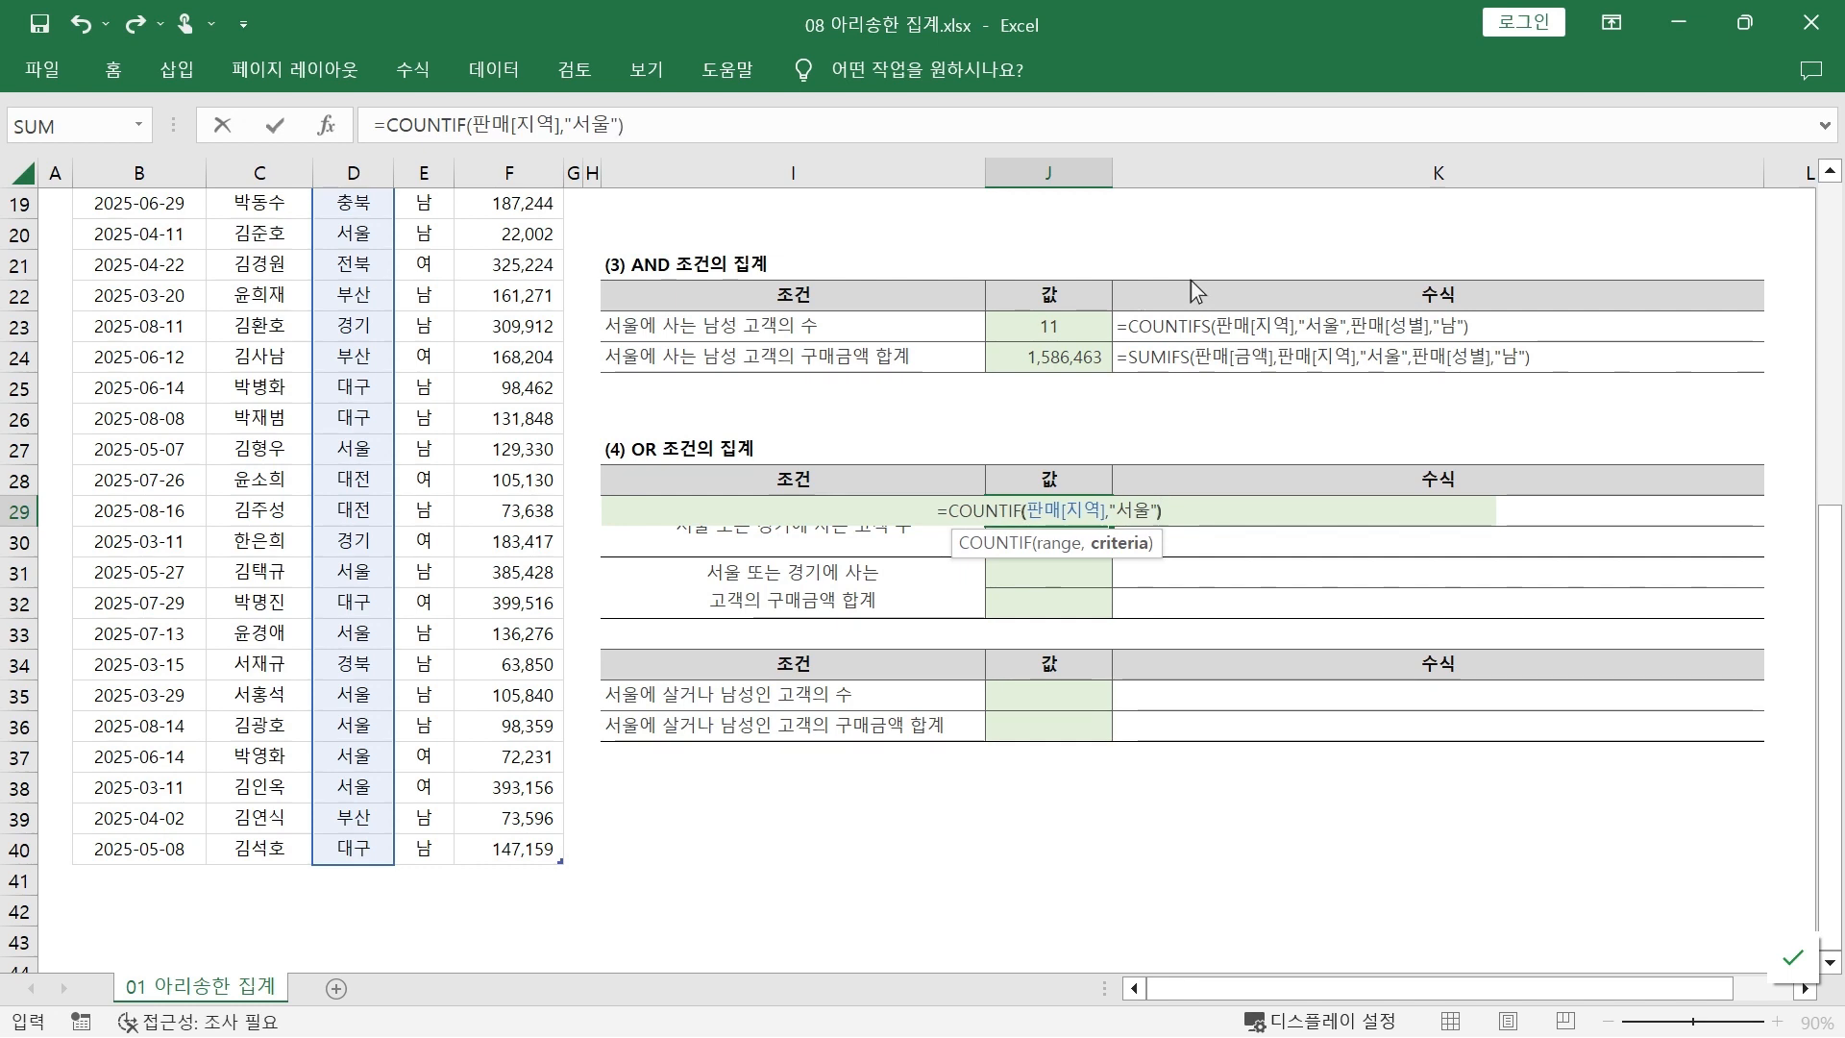
{"action": "type", "text": ")"}
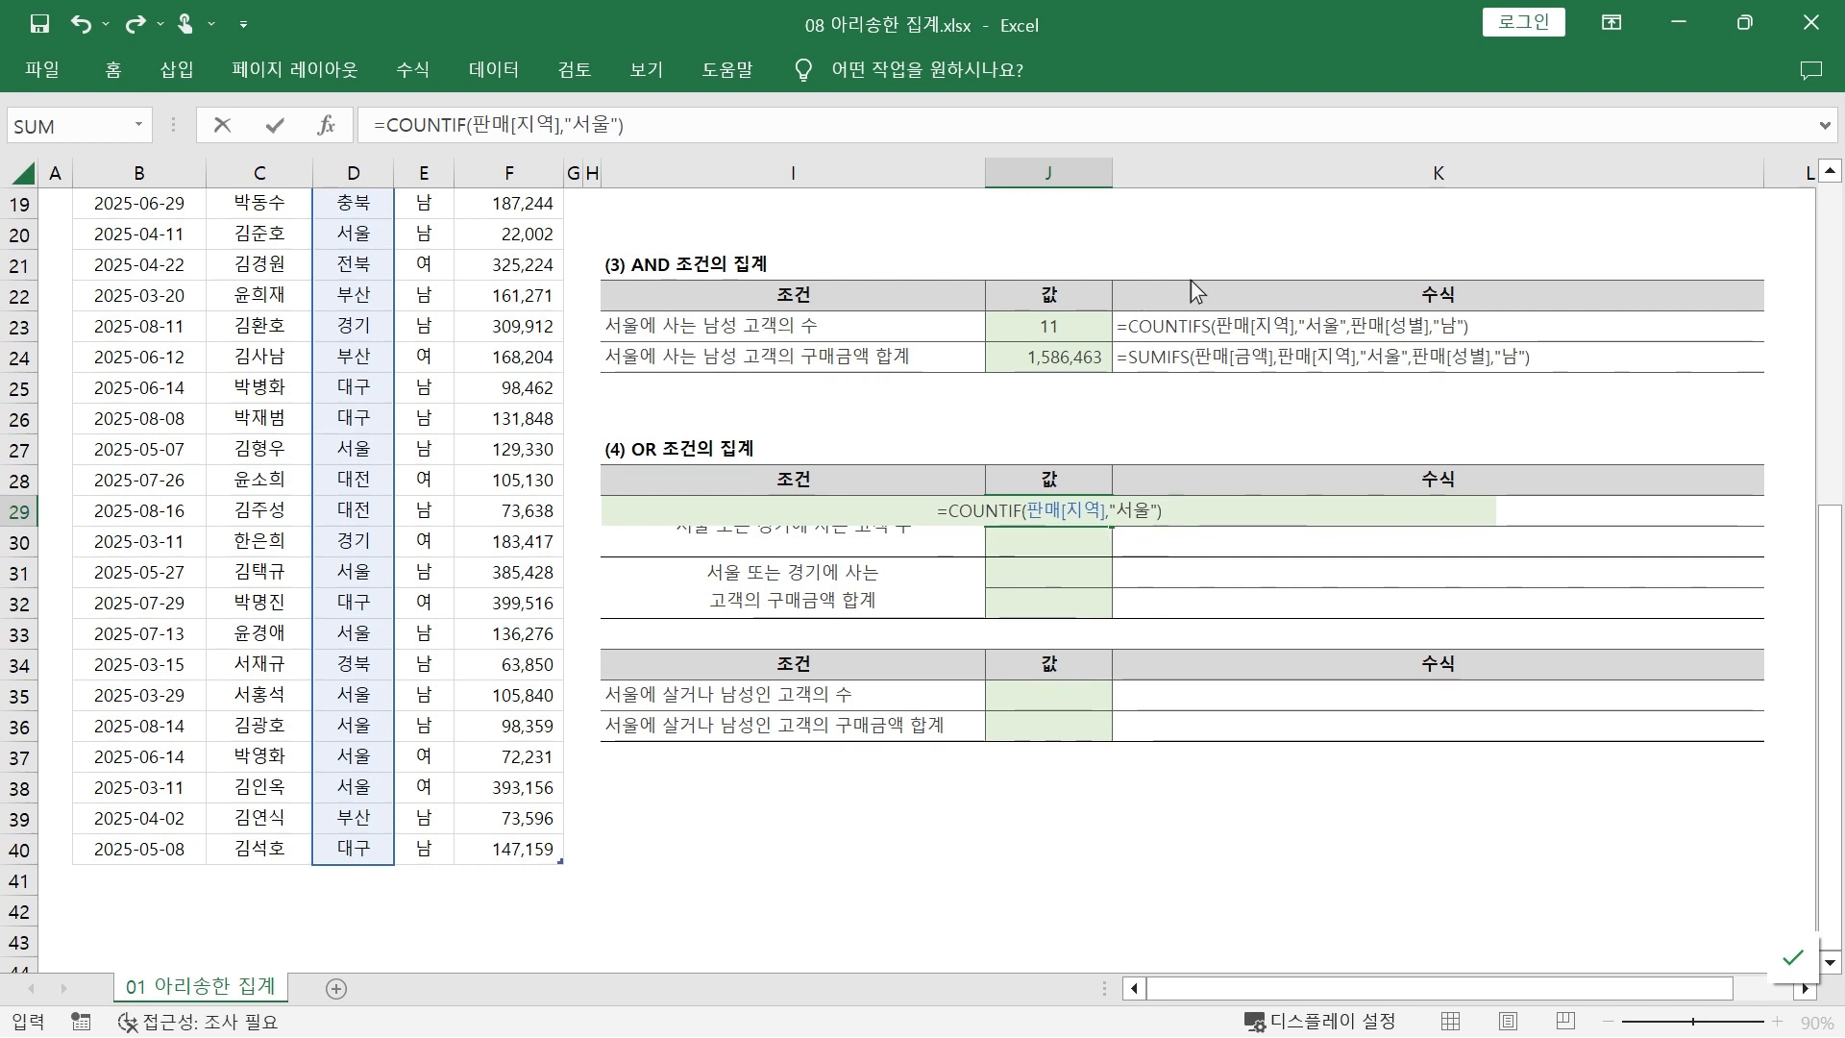
Complete the J29 formula by adding +COUNTIF(판매[지역],"경기") to include customers living in Gyeonggi.
{"action": "type", "text": "+"}
{"action": "type", "text": "coun"}
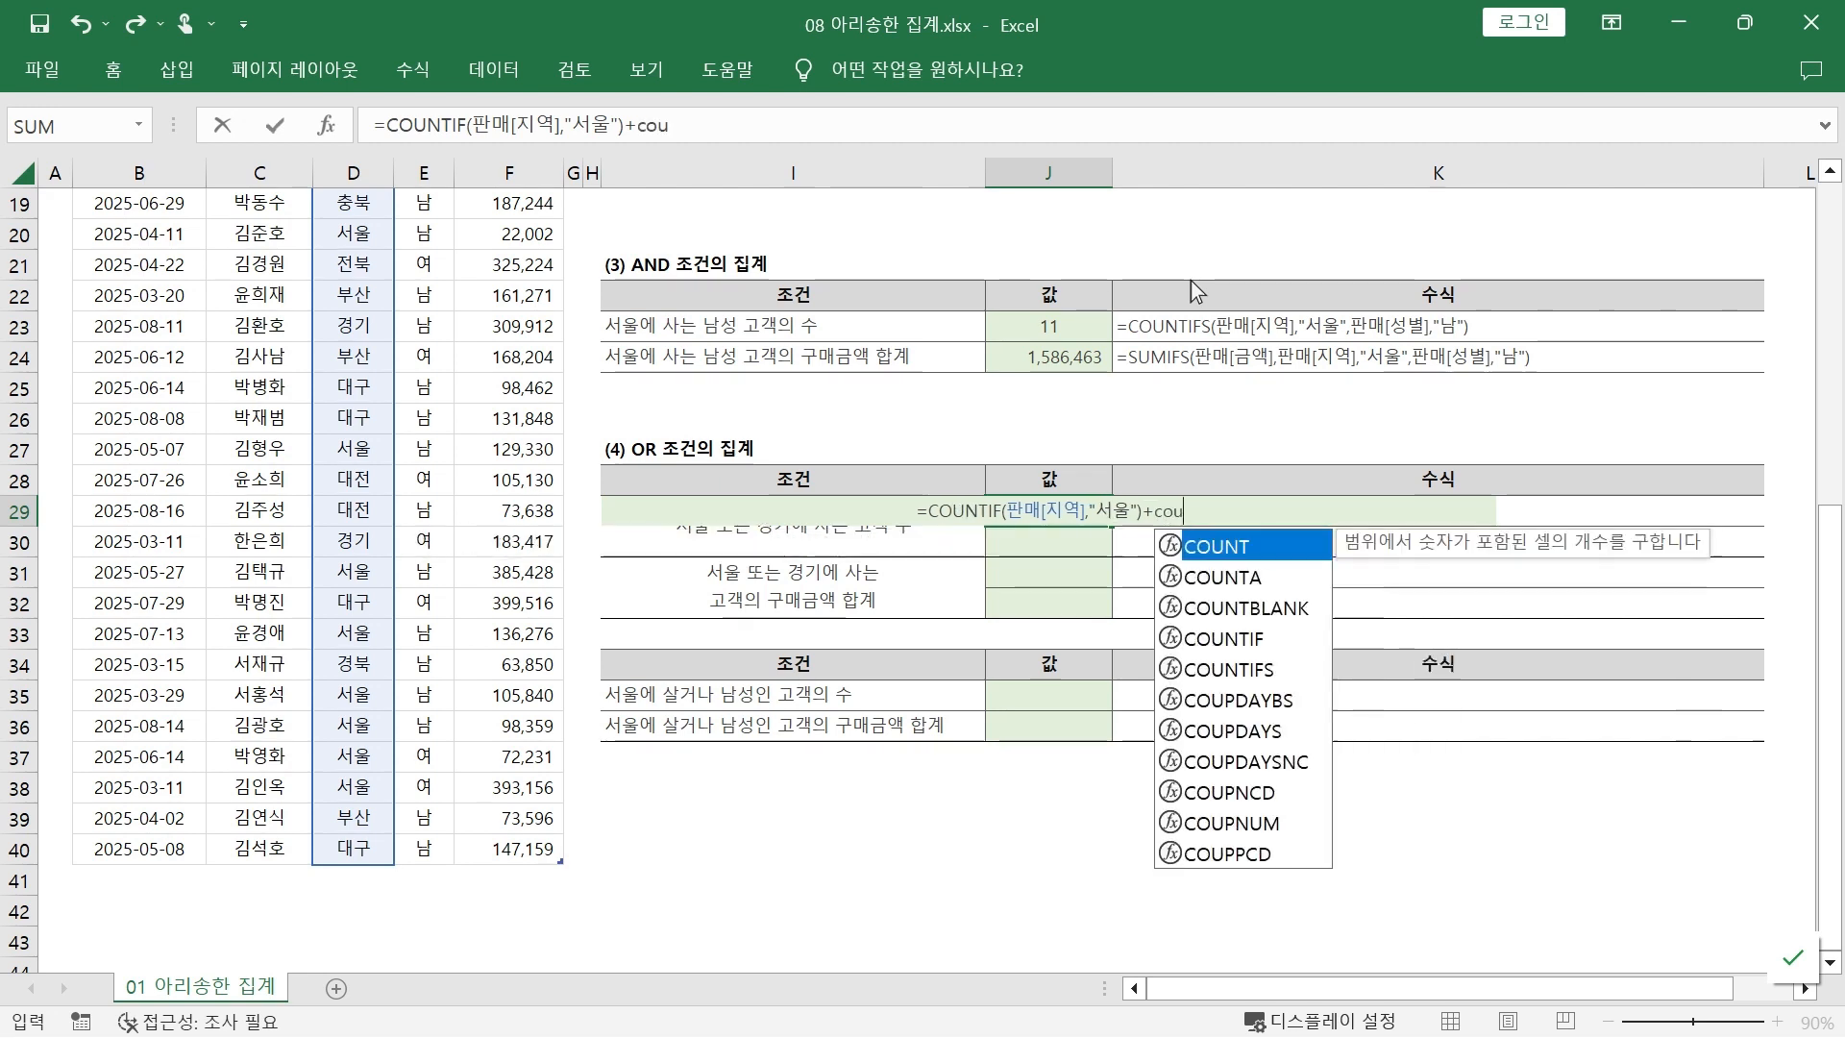
{"action": "key", "text": "Down"}
{"action": "key", "text": "Down"}
{"action": "key", "text": "Down"}
{"action": "key", "text": "Tab"}
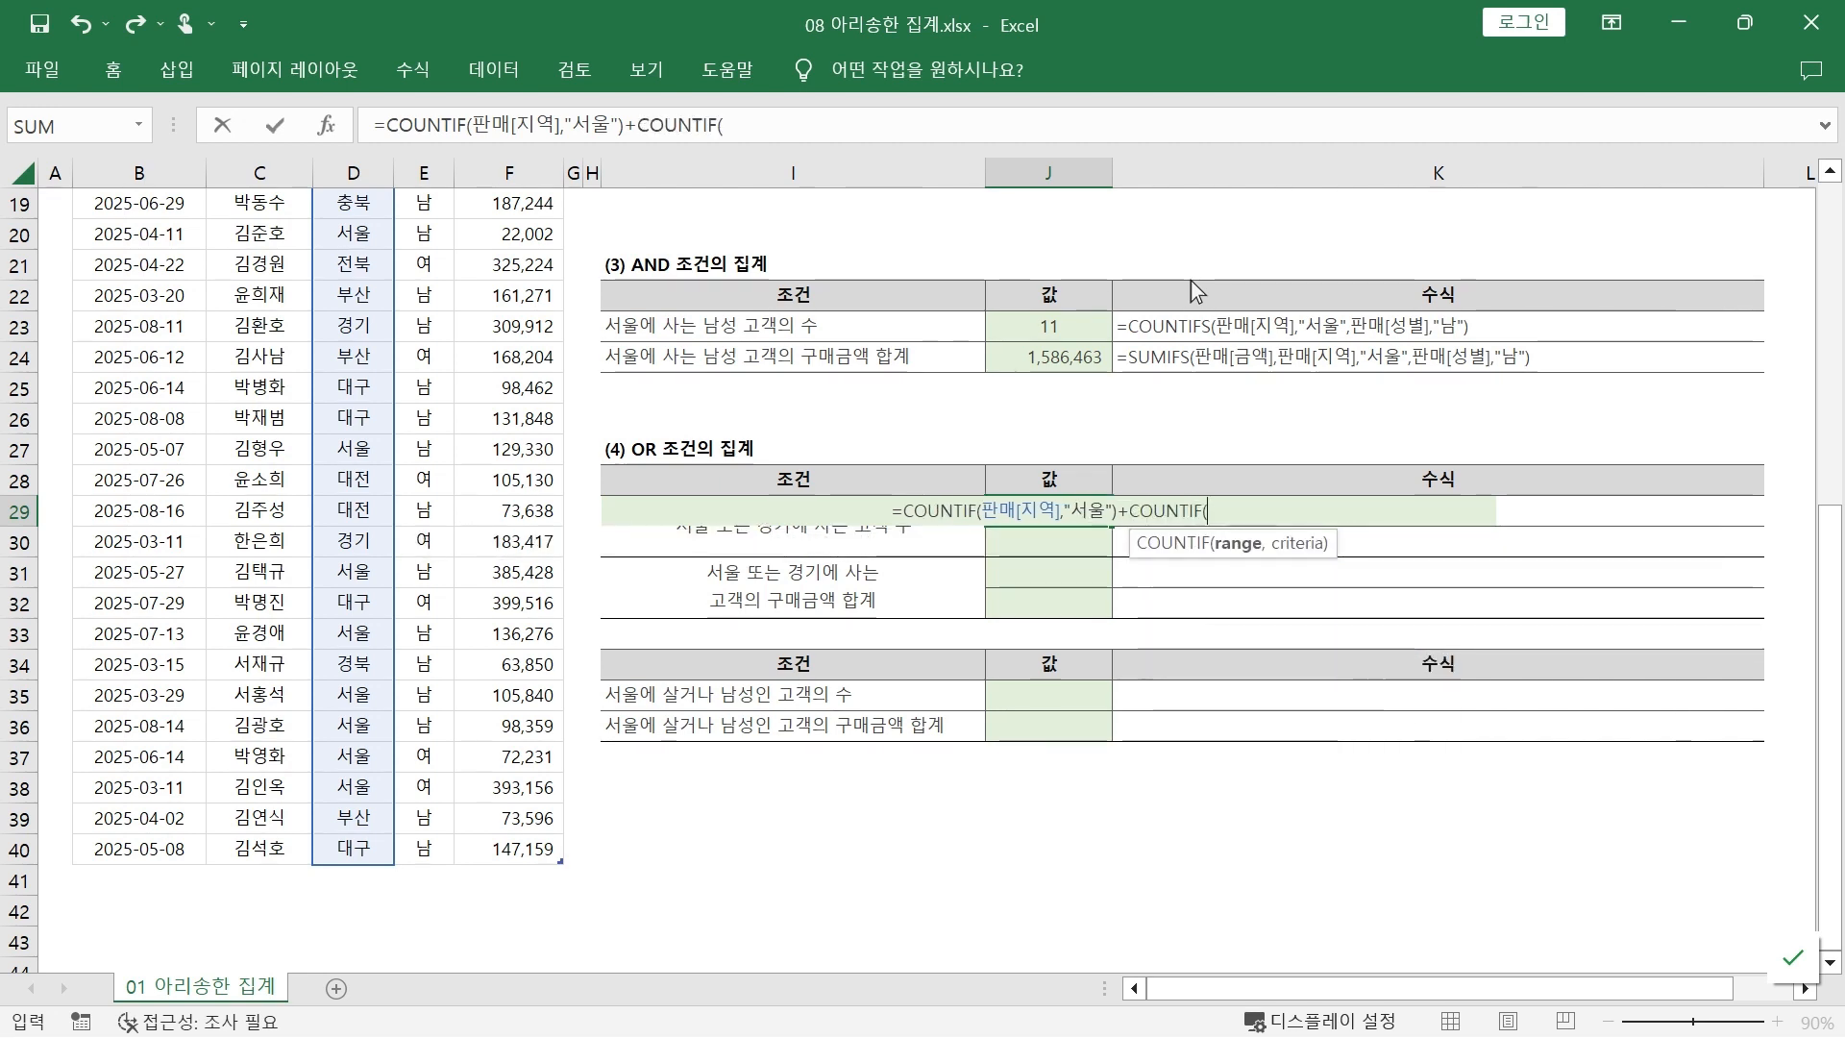
{"action": "type", "text": "vk"}
{"action": "key", "text": "BackSpace"}
{"action": "key", "text": "BackSpace"}
{"action": "key", "text": "Hangul"}
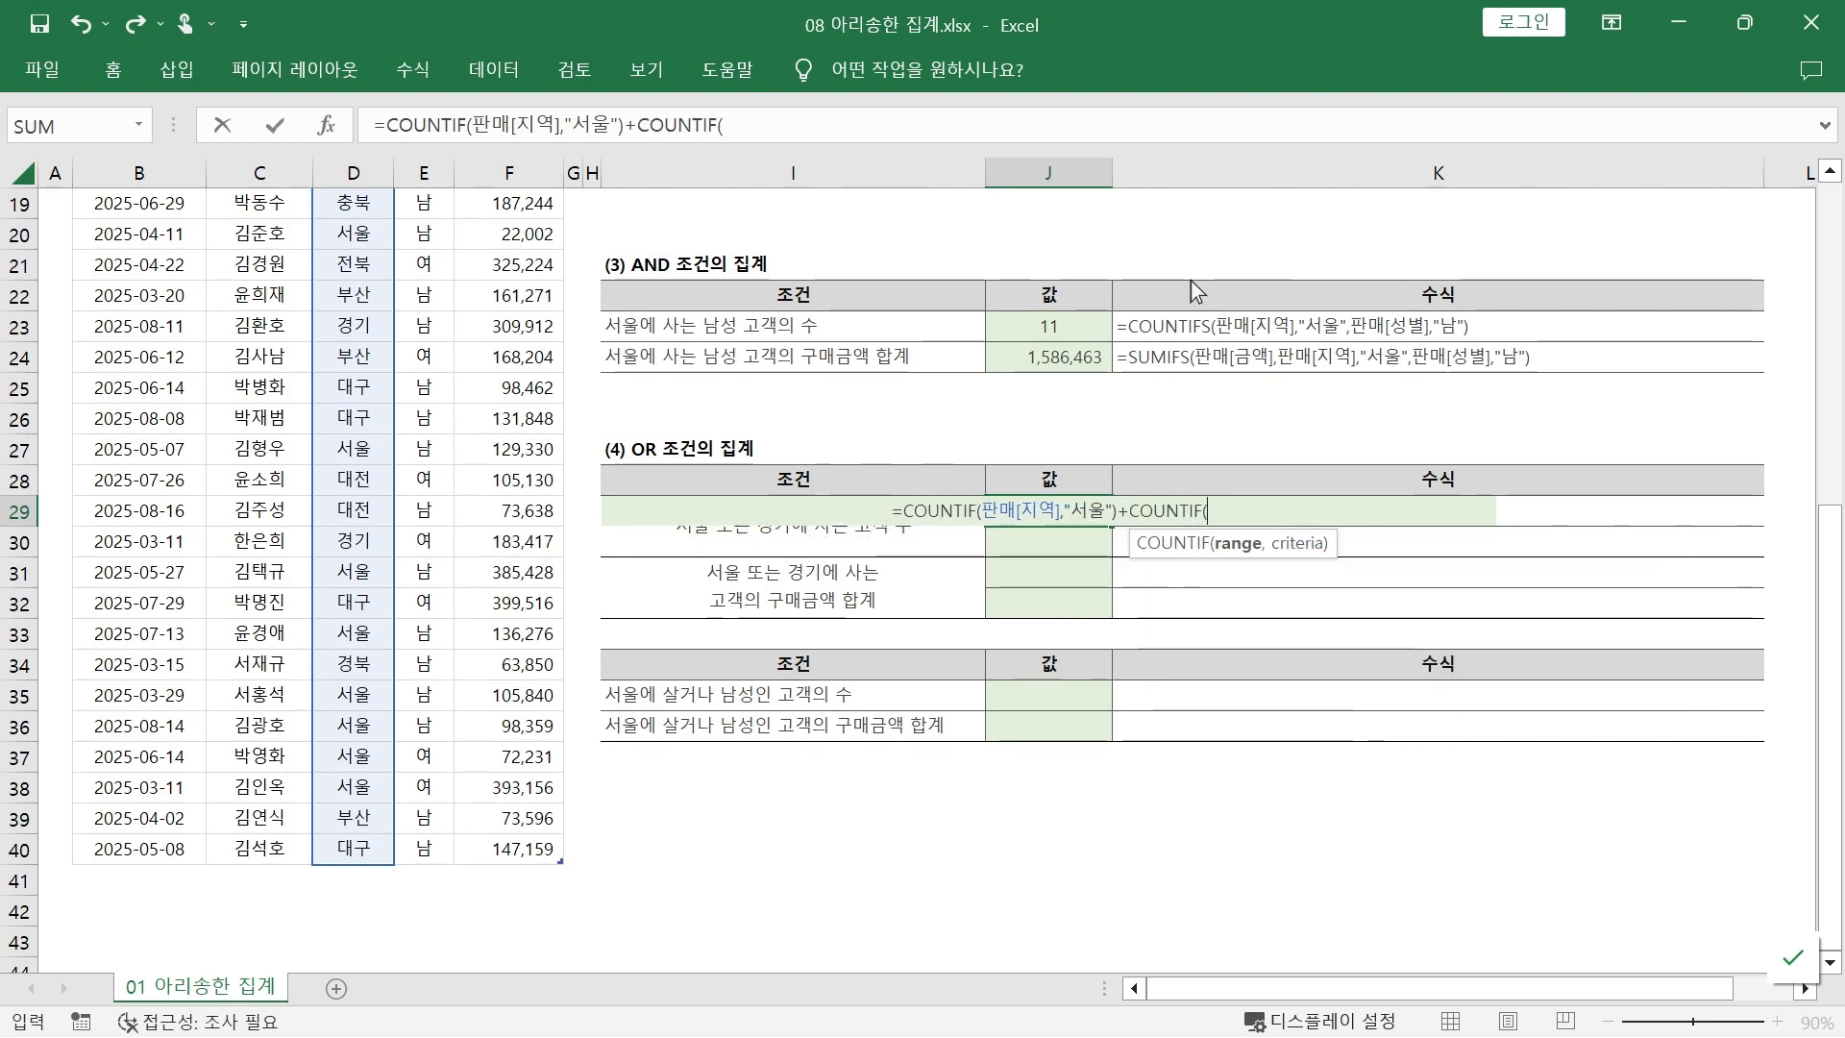
{"action": "type", "text": "판매[진"}
{"action": "type", "text": "역"}
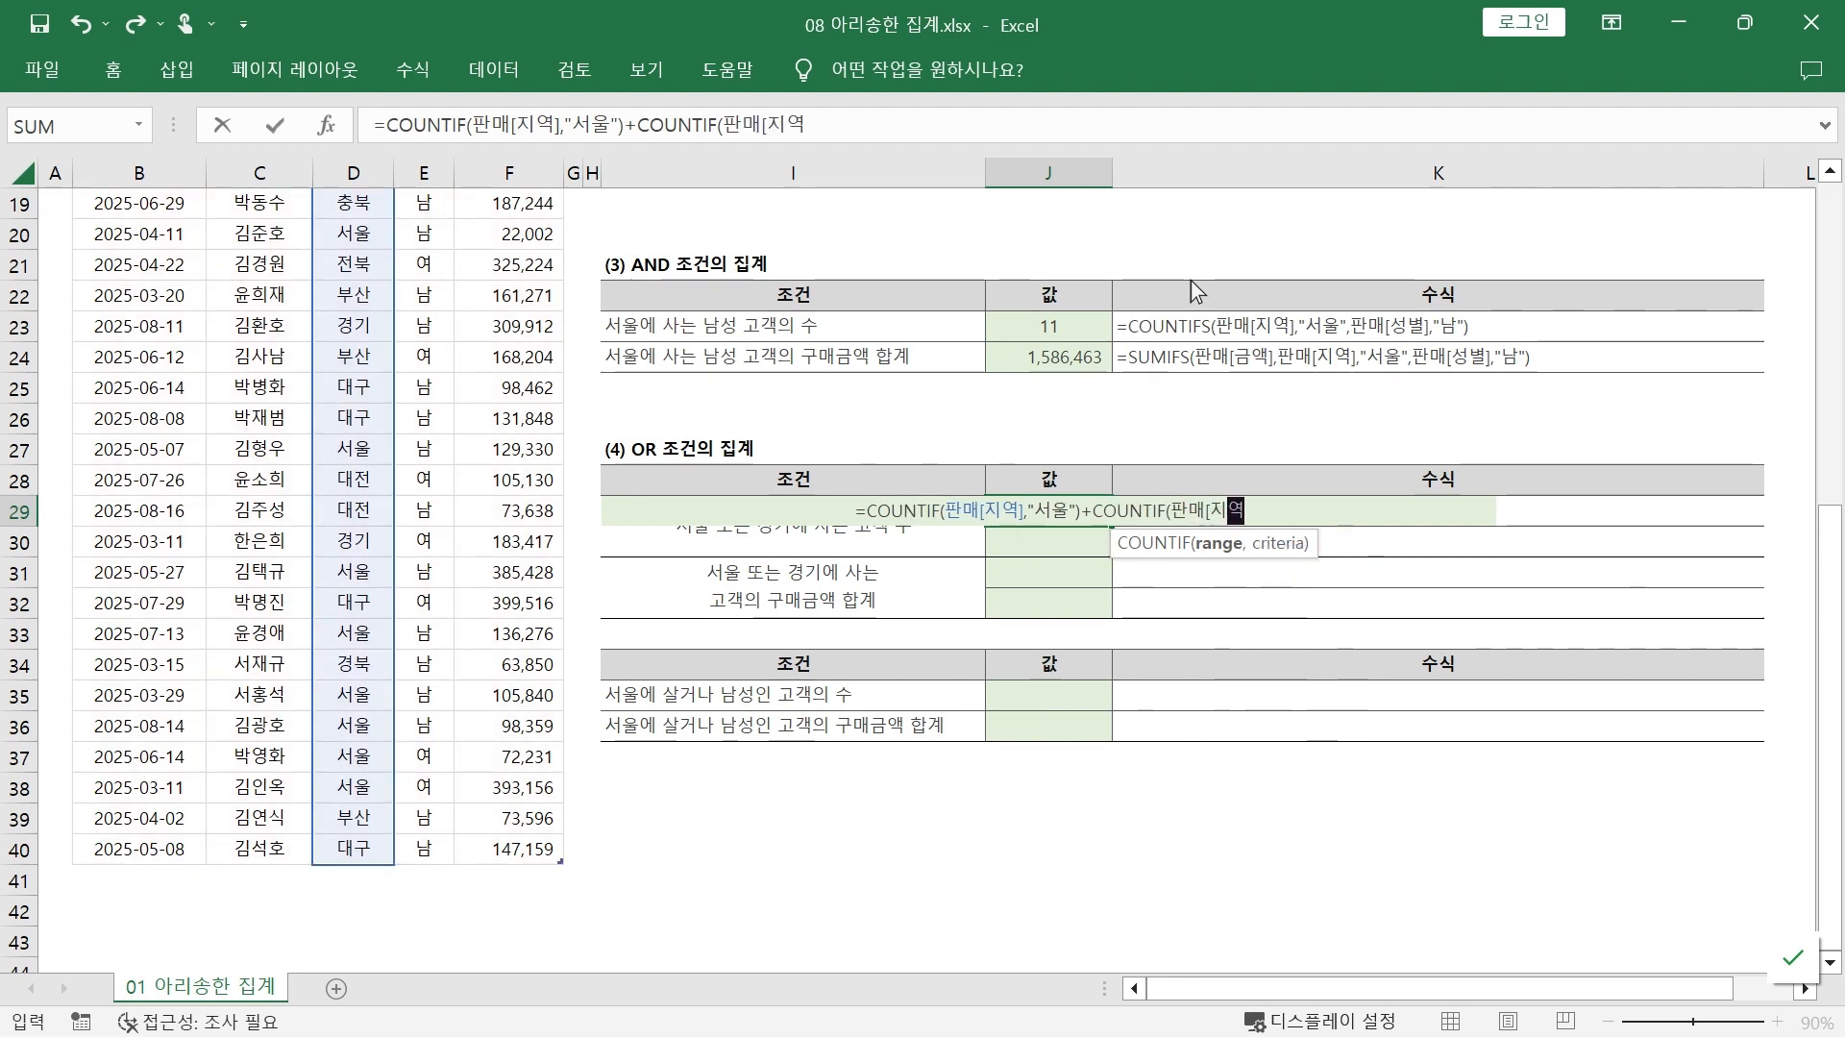
{"action": "type", "text": "],\"겨경기\")"}
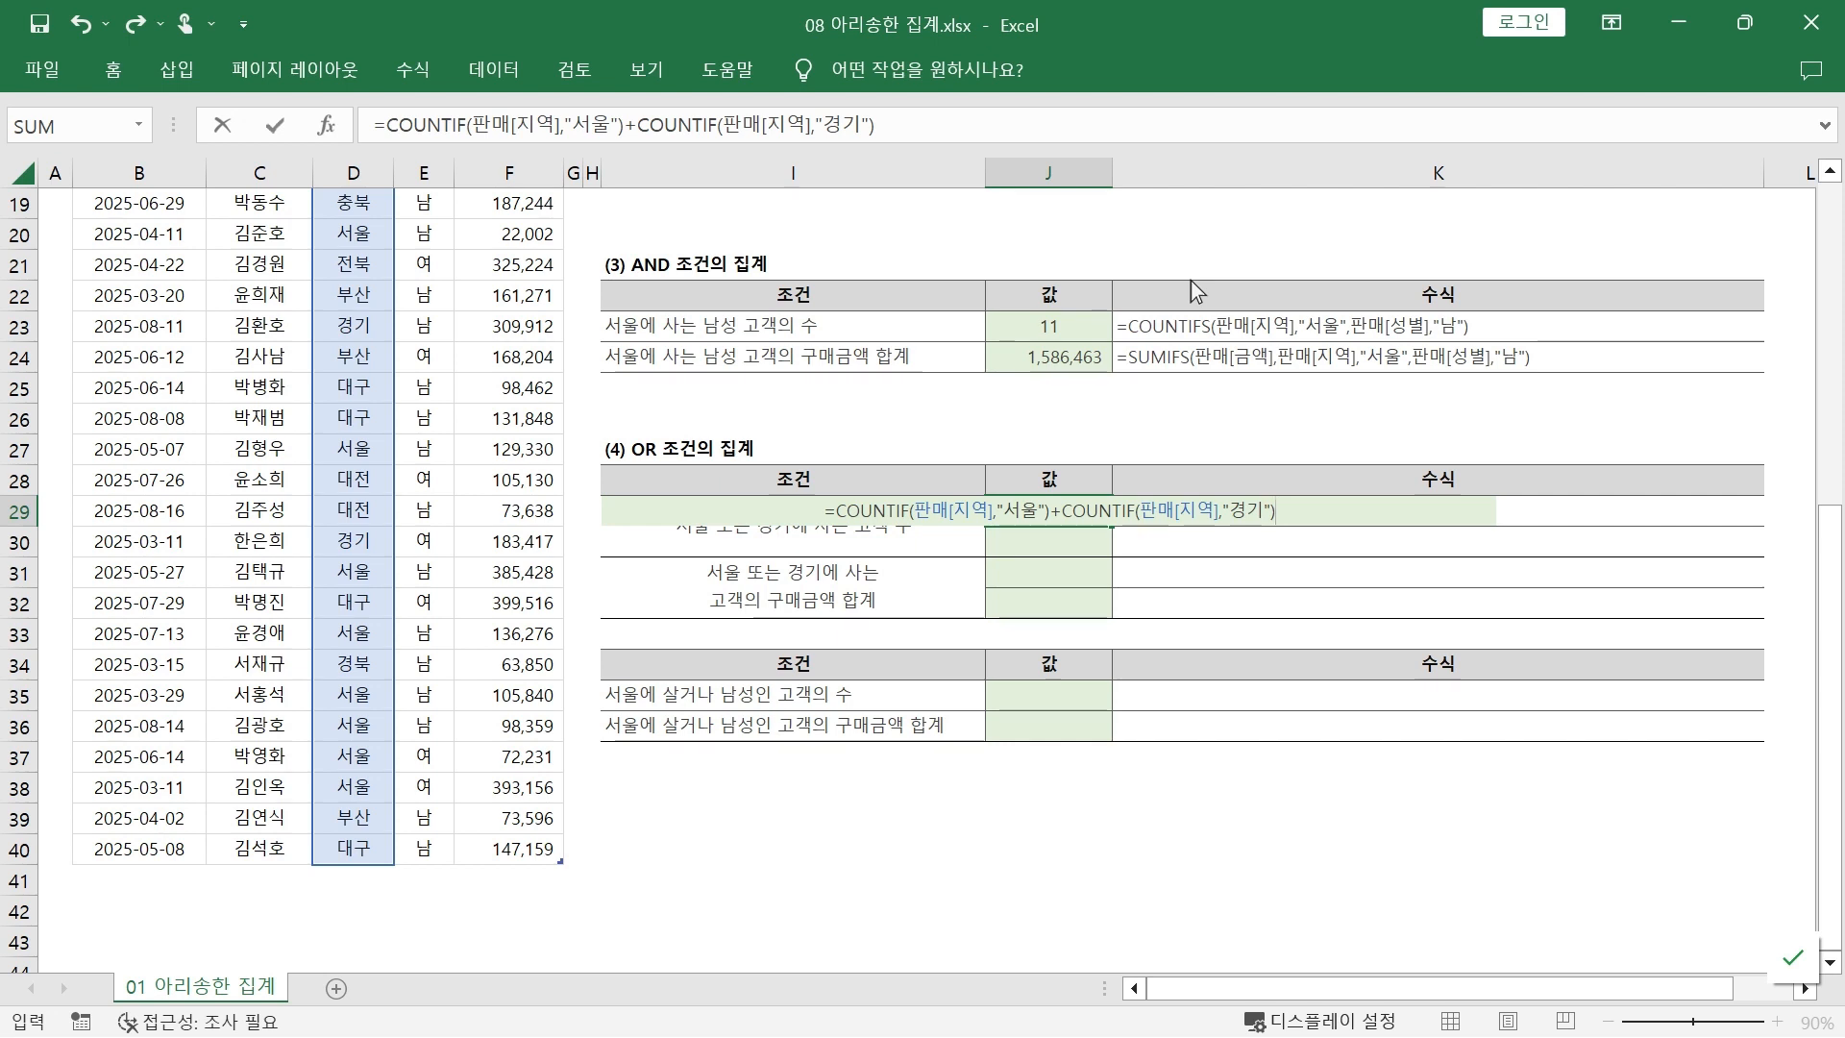
{"action": "key", "text": "Return"}
{"action": "key", "text": "Up"}
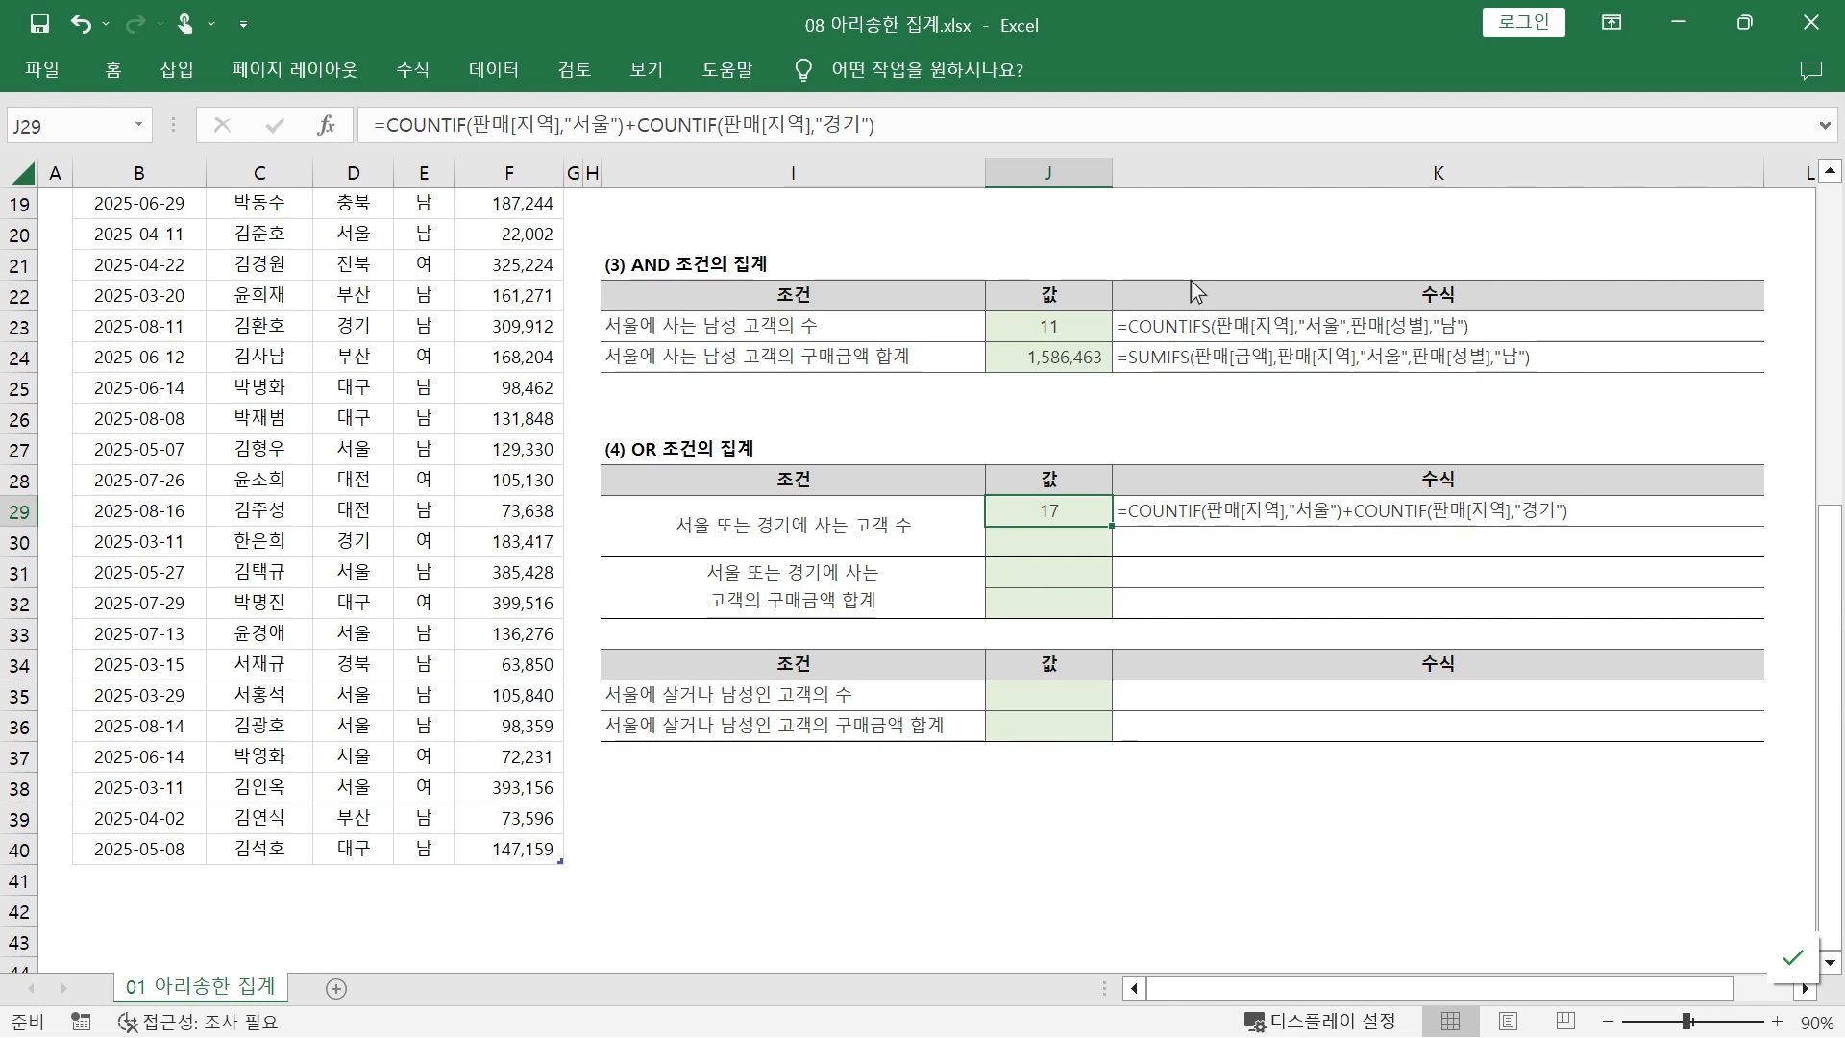
Count customers living in Seoul or Gyeonggi in J30 with the array-constant formula =SUM(COUNTIF(판매[지역],{"서울","경기"})).
{"action": "key", "text": "Down"}
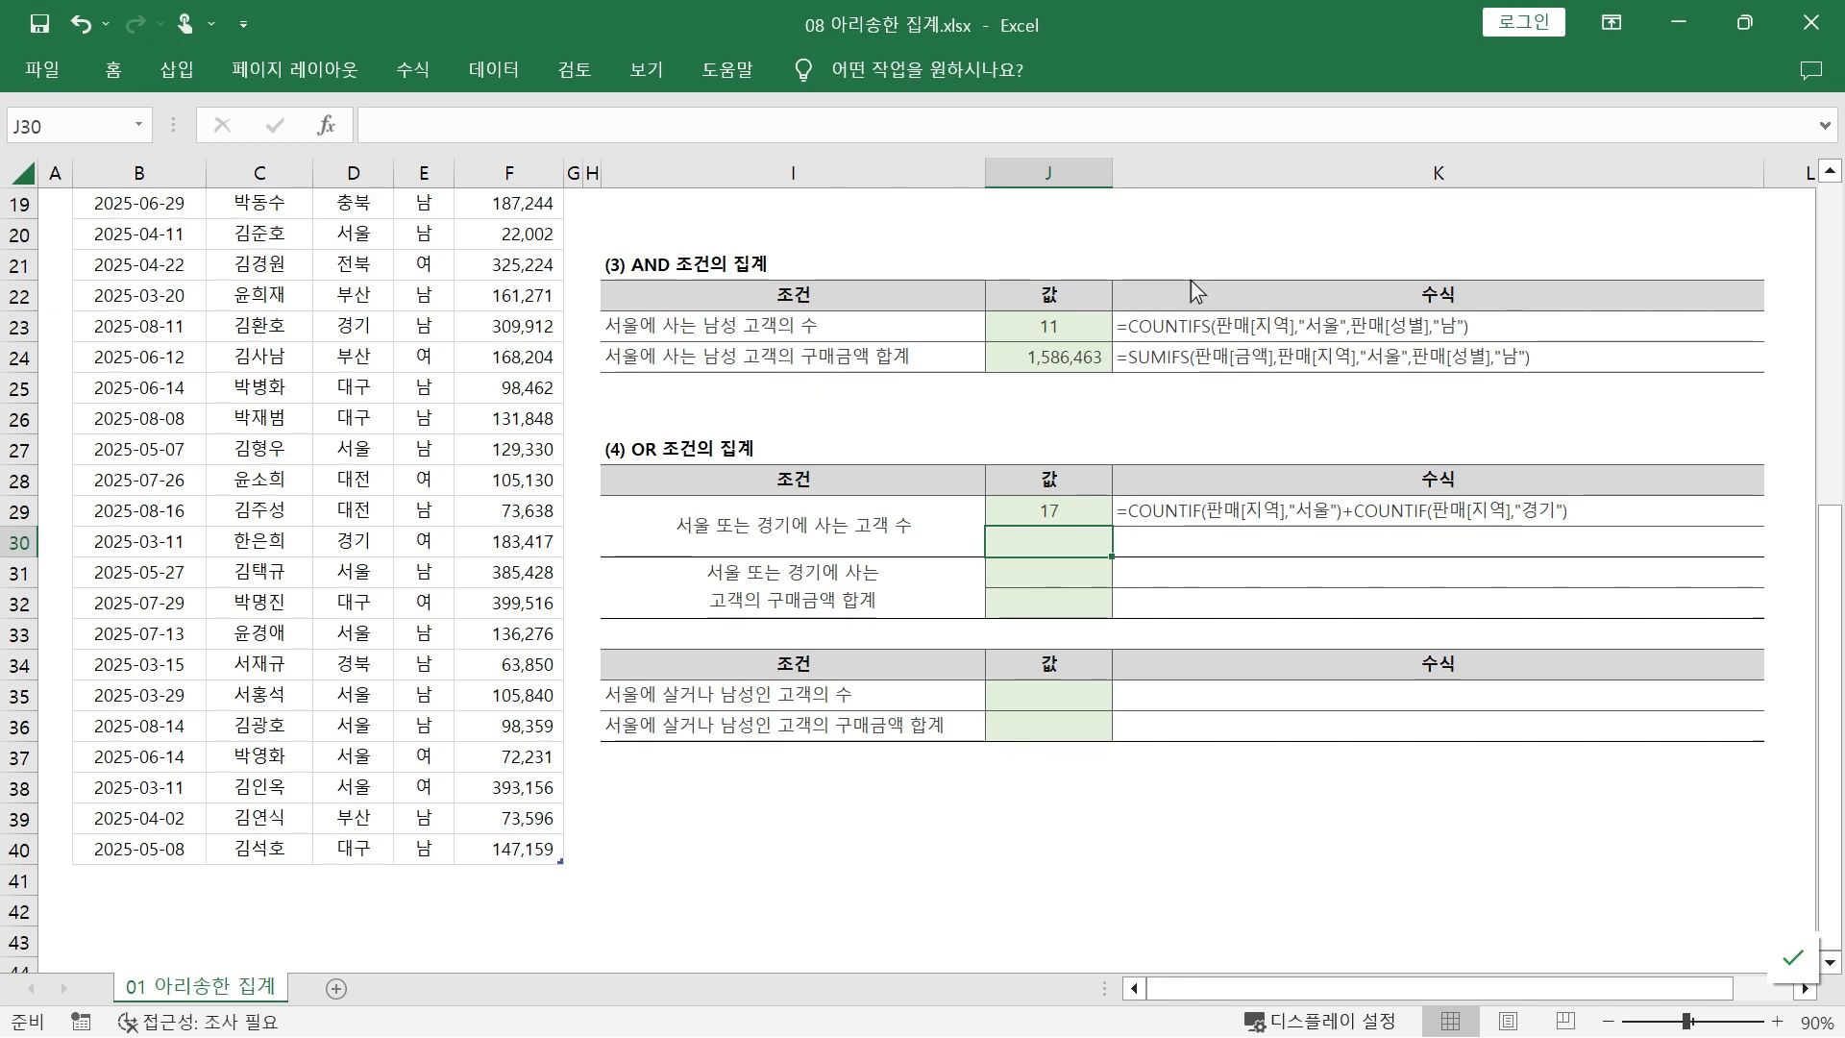
{"action": "type", "text": "=ㄴ"}
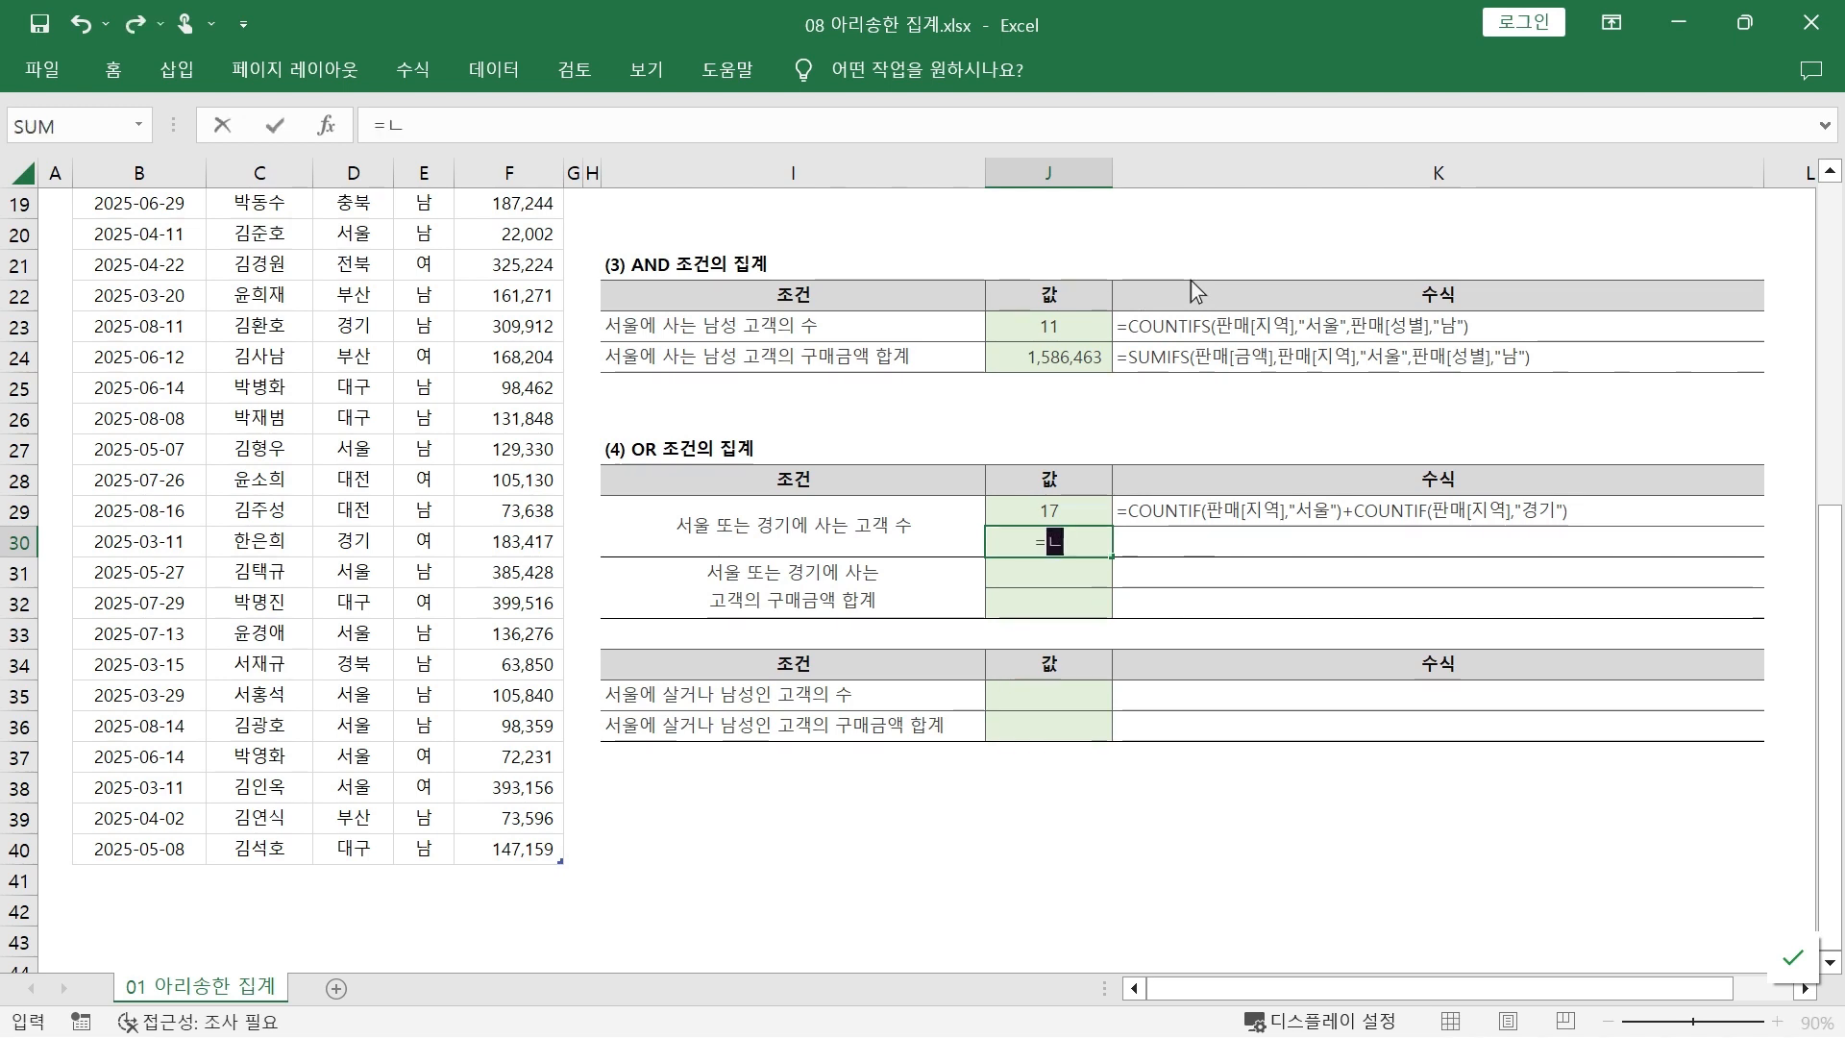
{"action": "key", "text": "BackSpace"}
{"action": "key", "text": "Hangul"}
{"action": "type", "text": "sum"}
{"action": "key", "text": "Tab"}
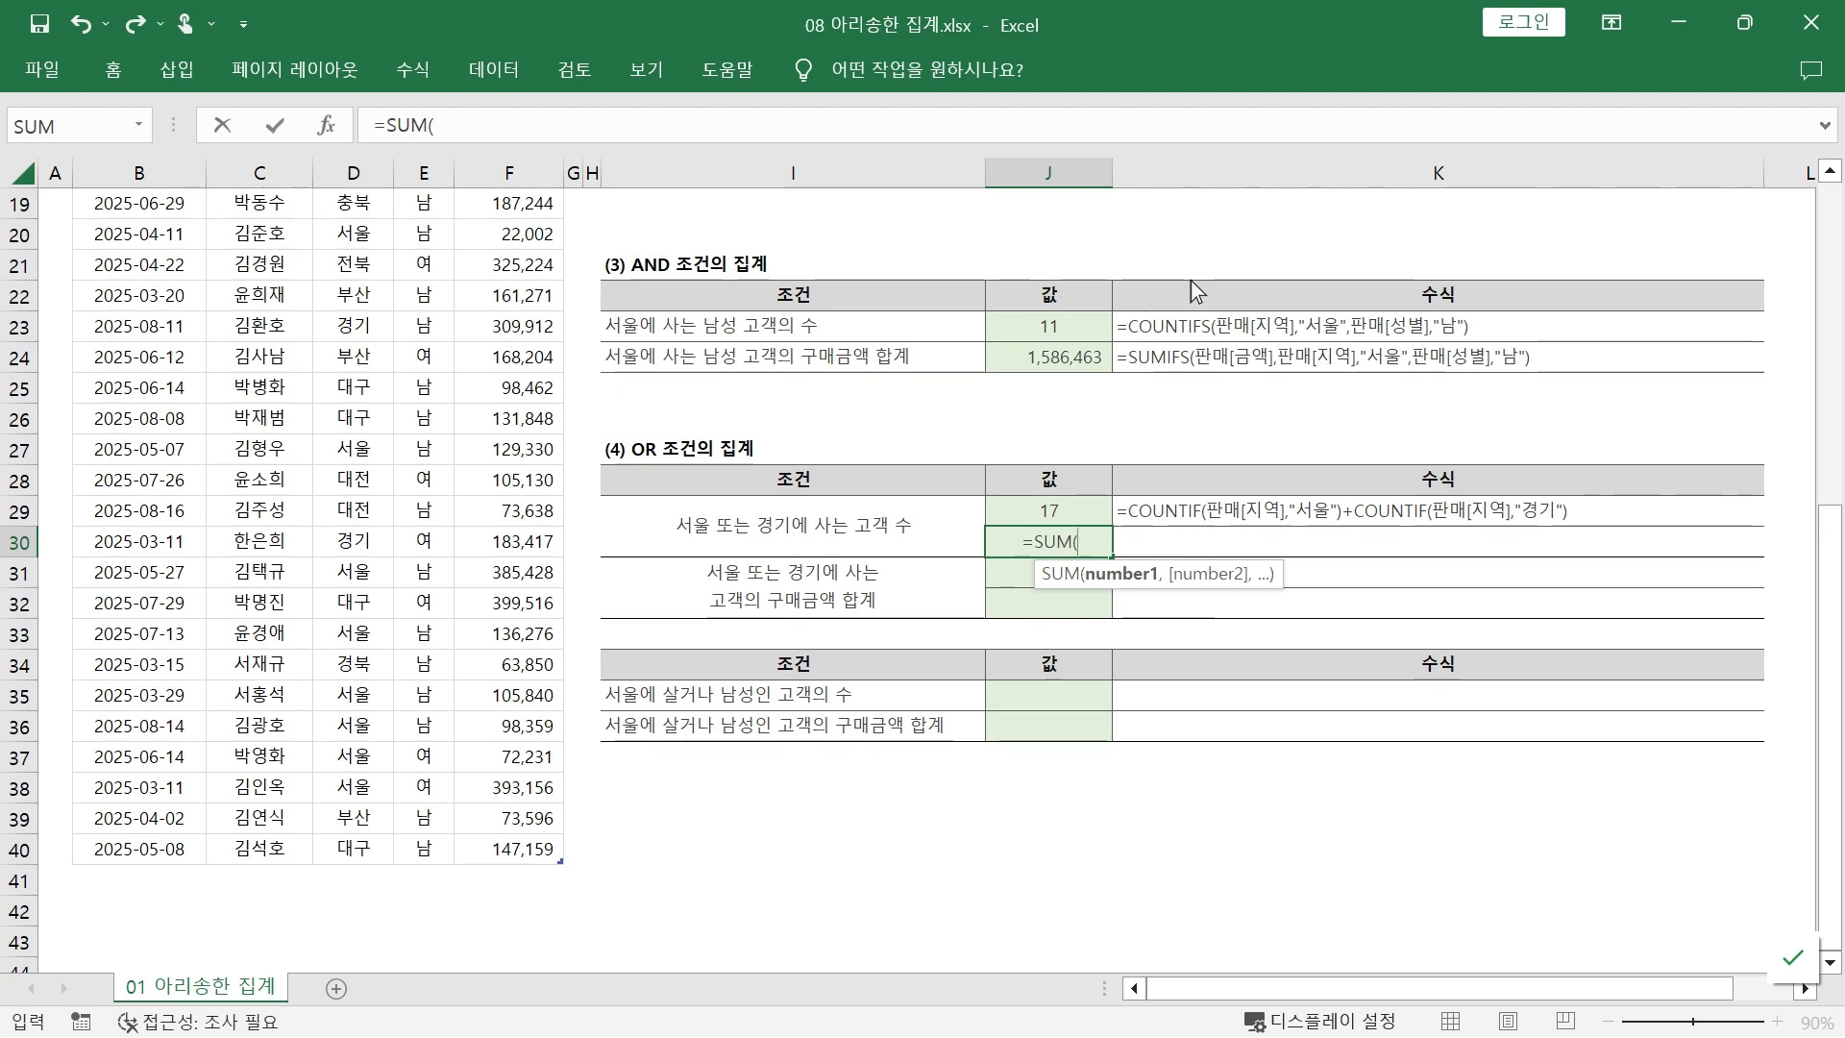
{"action": "type", "text": "count"}
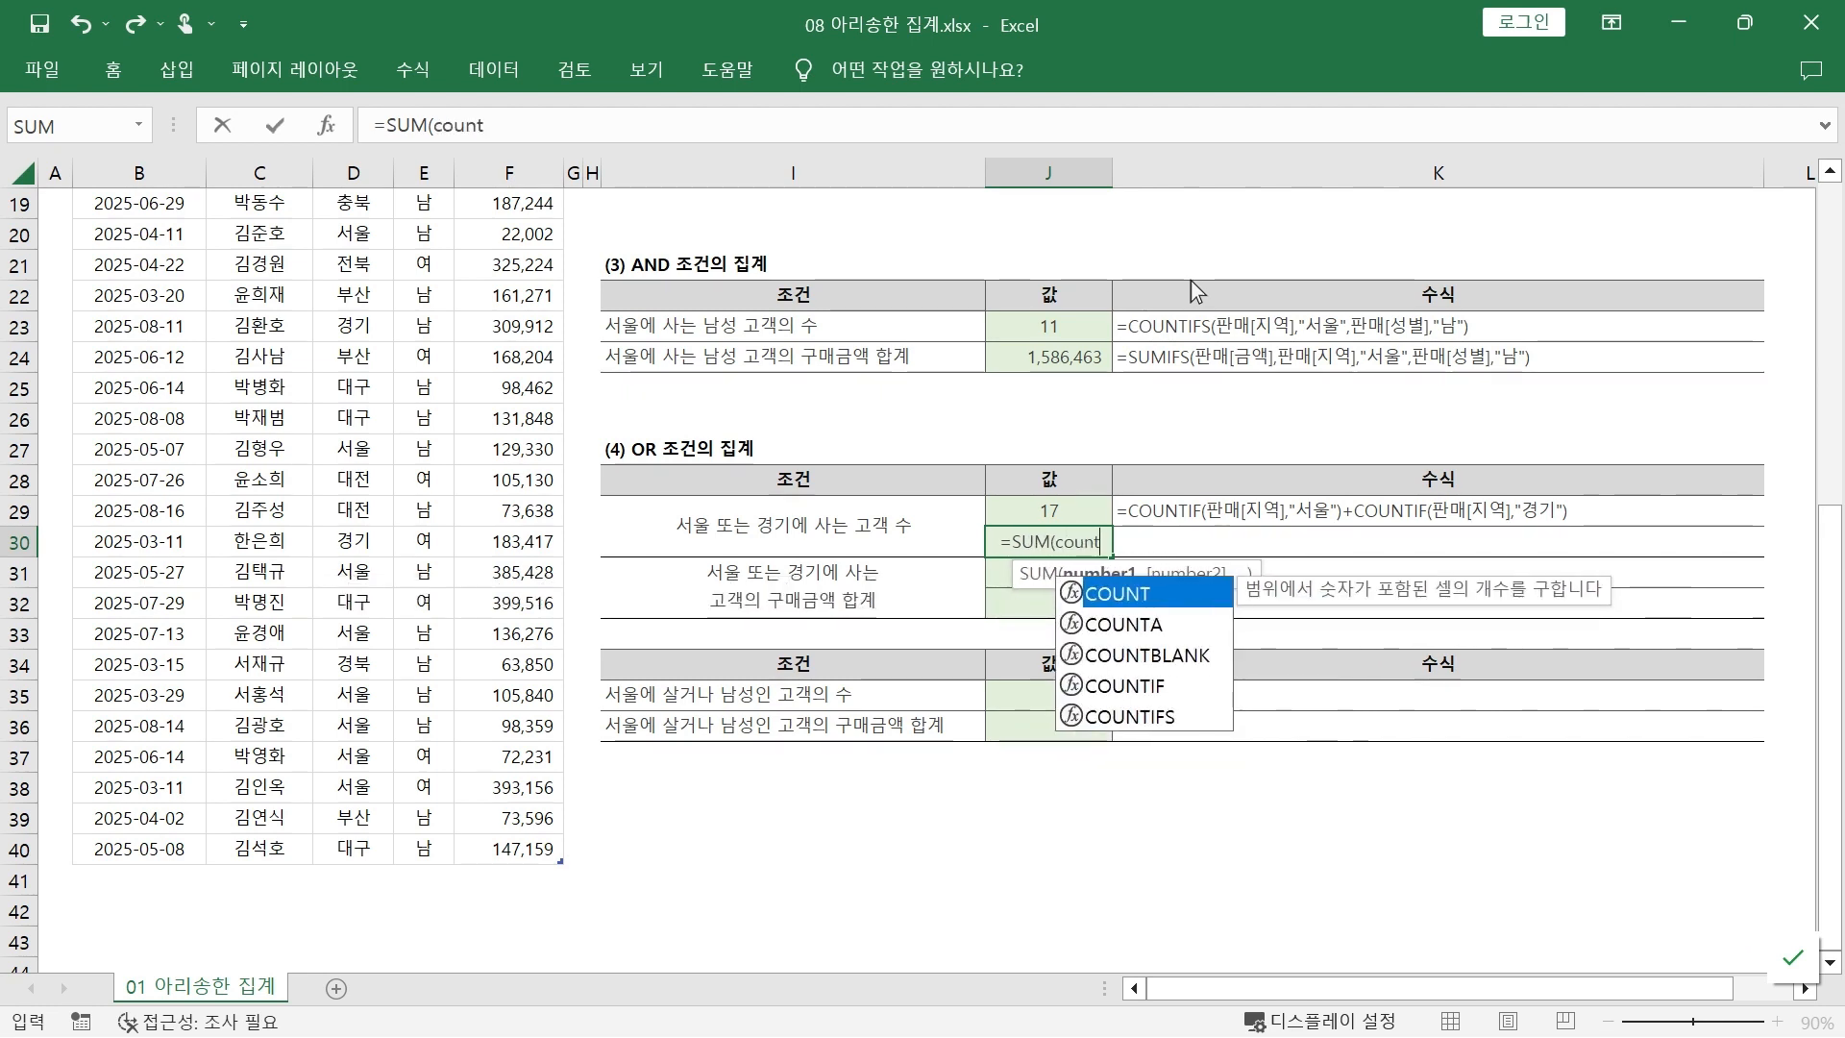
{"action": "key", "text": "Tab"}
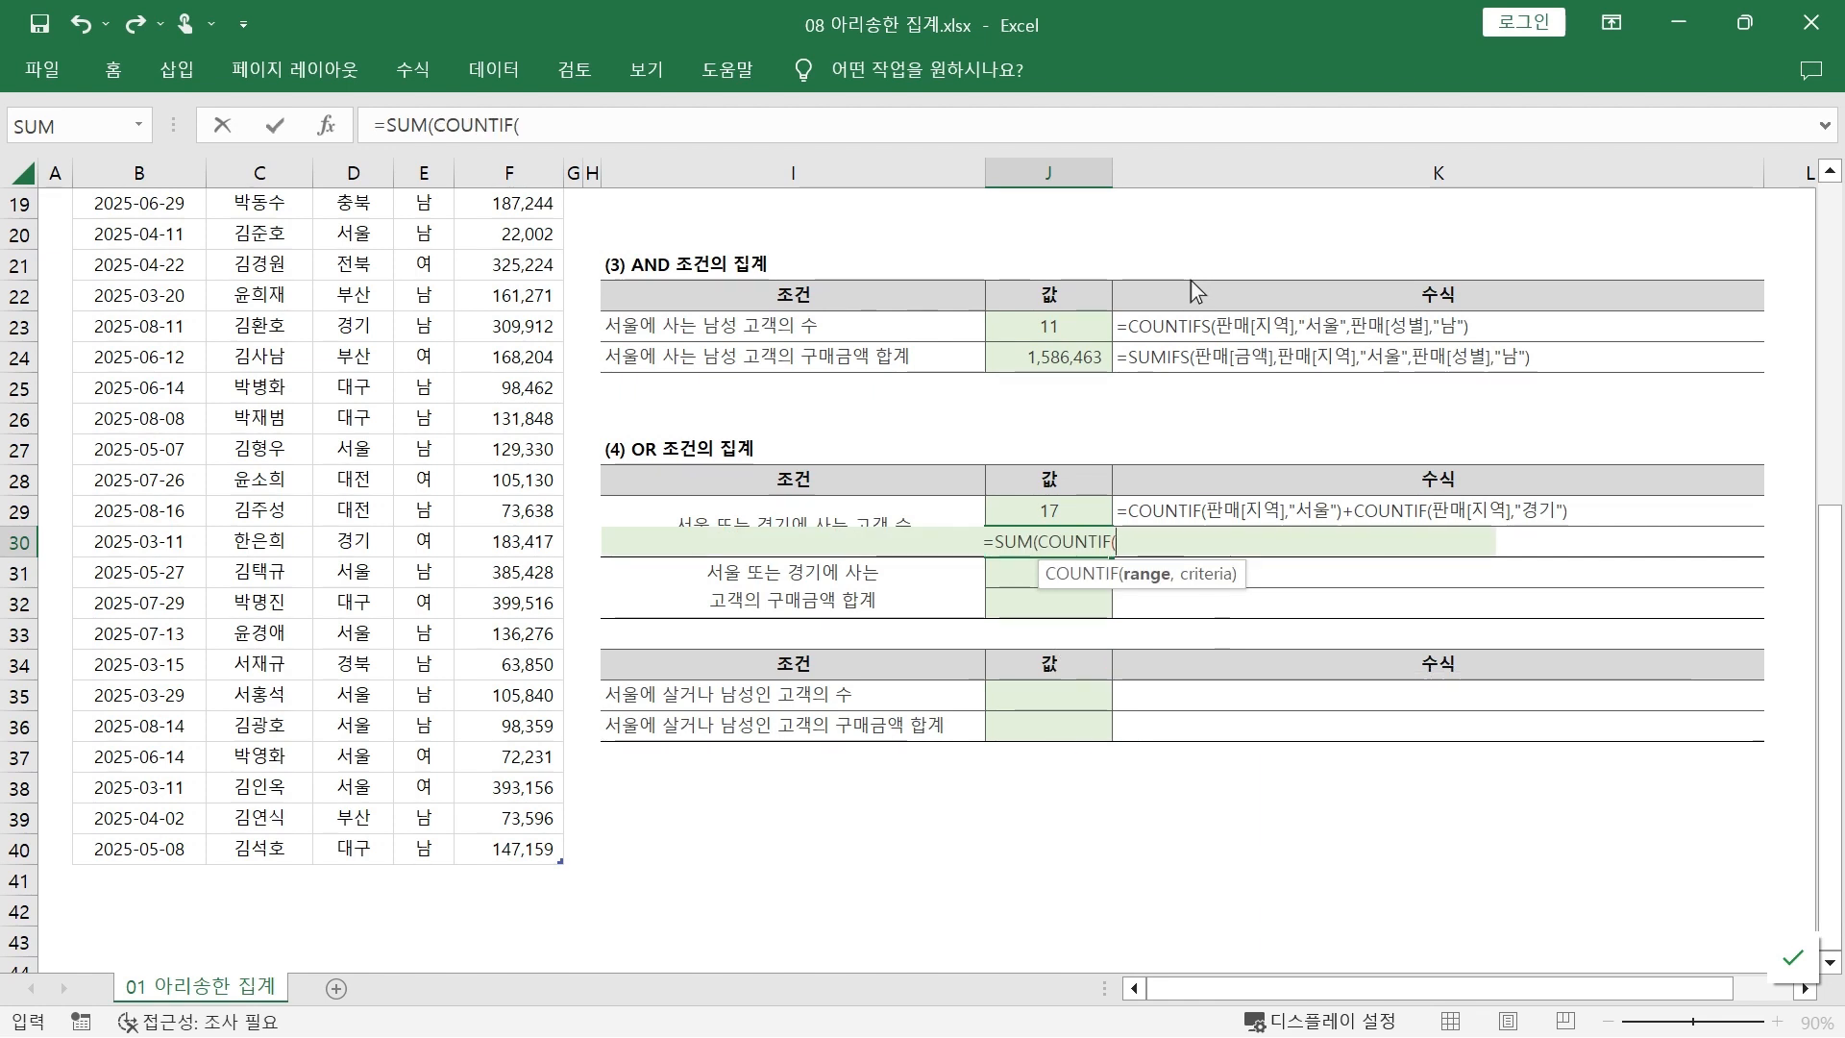
{"action": "type", "text": "판"}
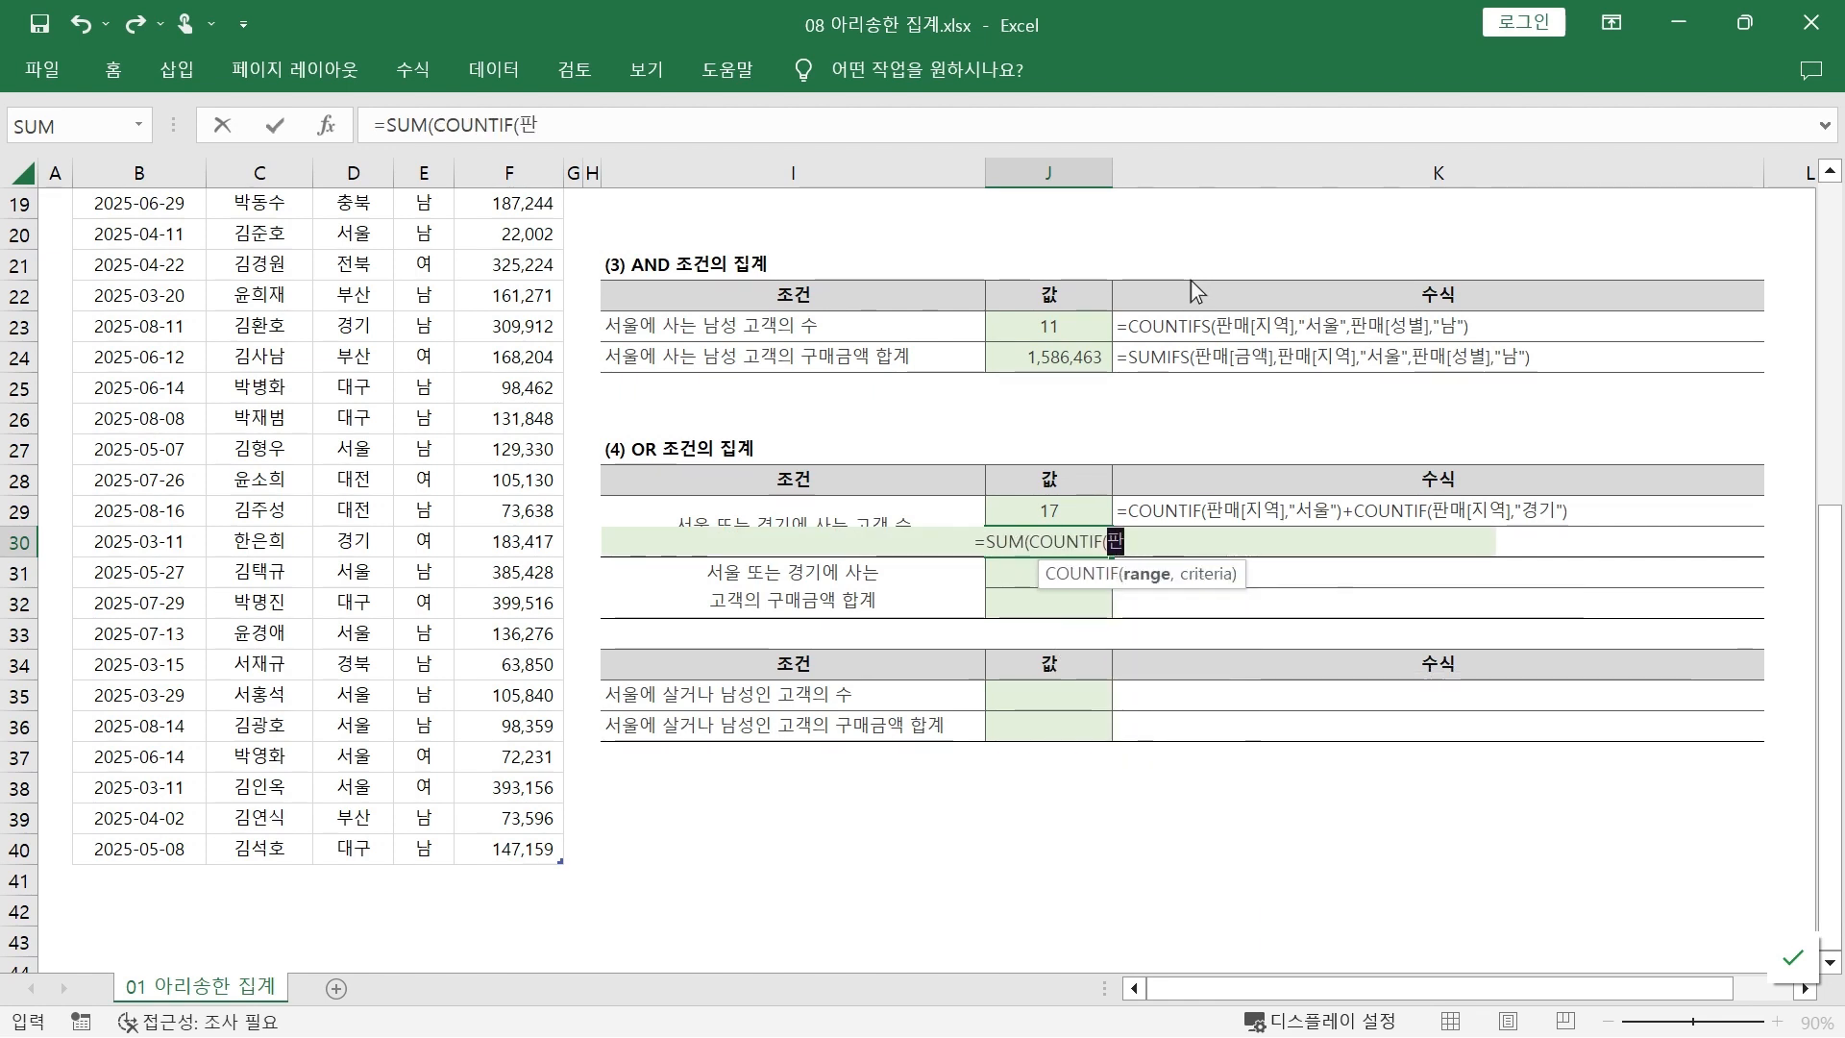
{"action": "type", "text": "ㅁ매[지"}
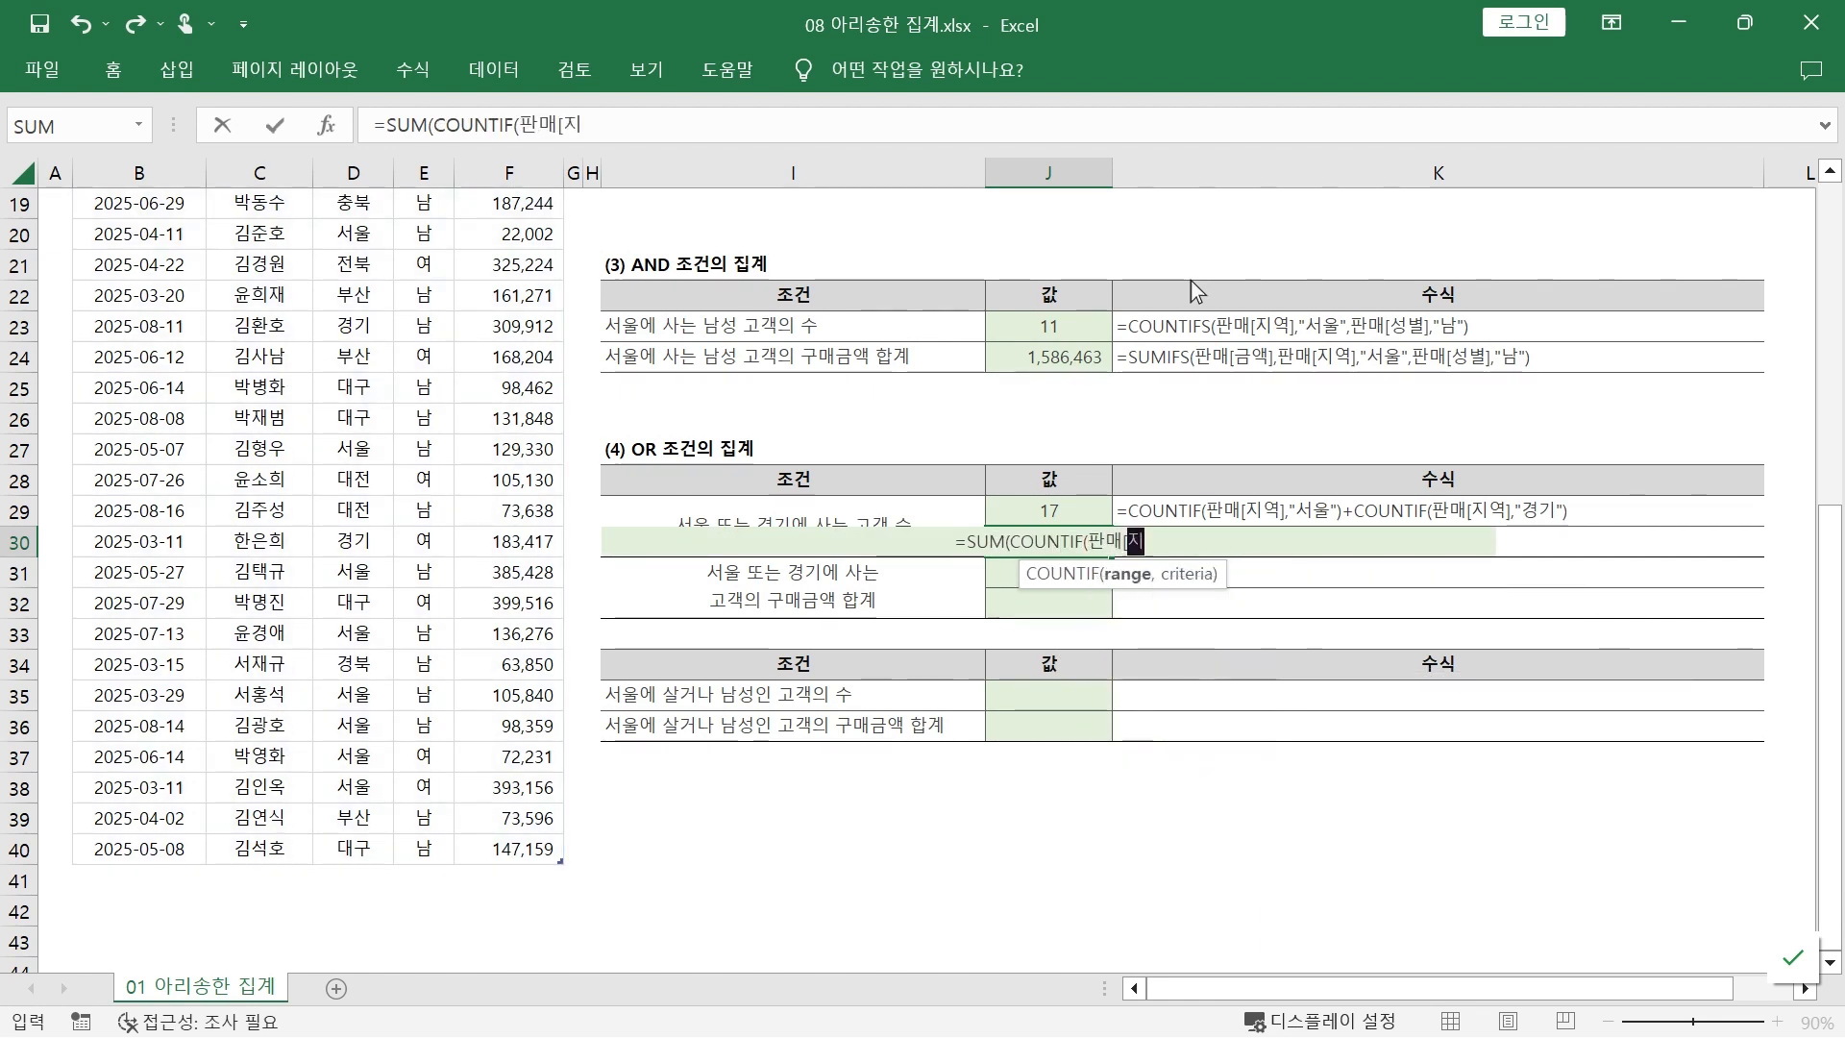
{"action": "type", "text": "역],"}
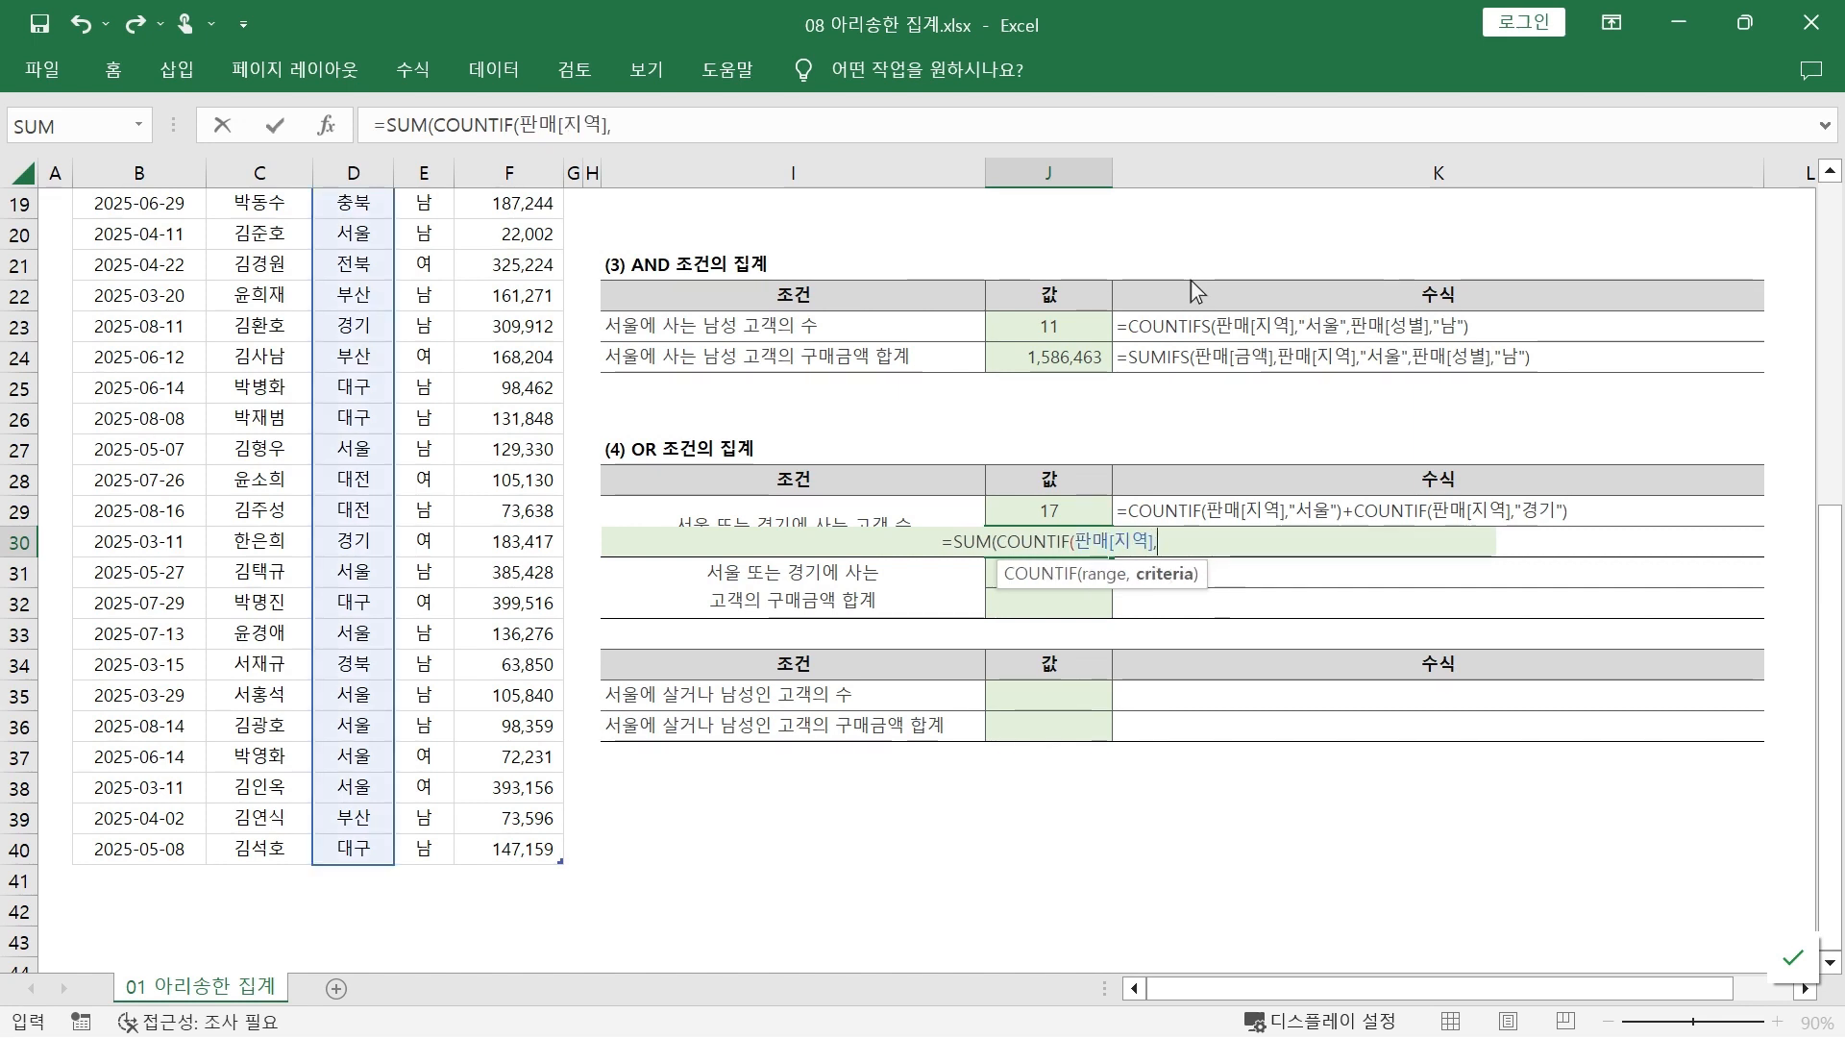
{"action": "type", "text": "{\"서울"}
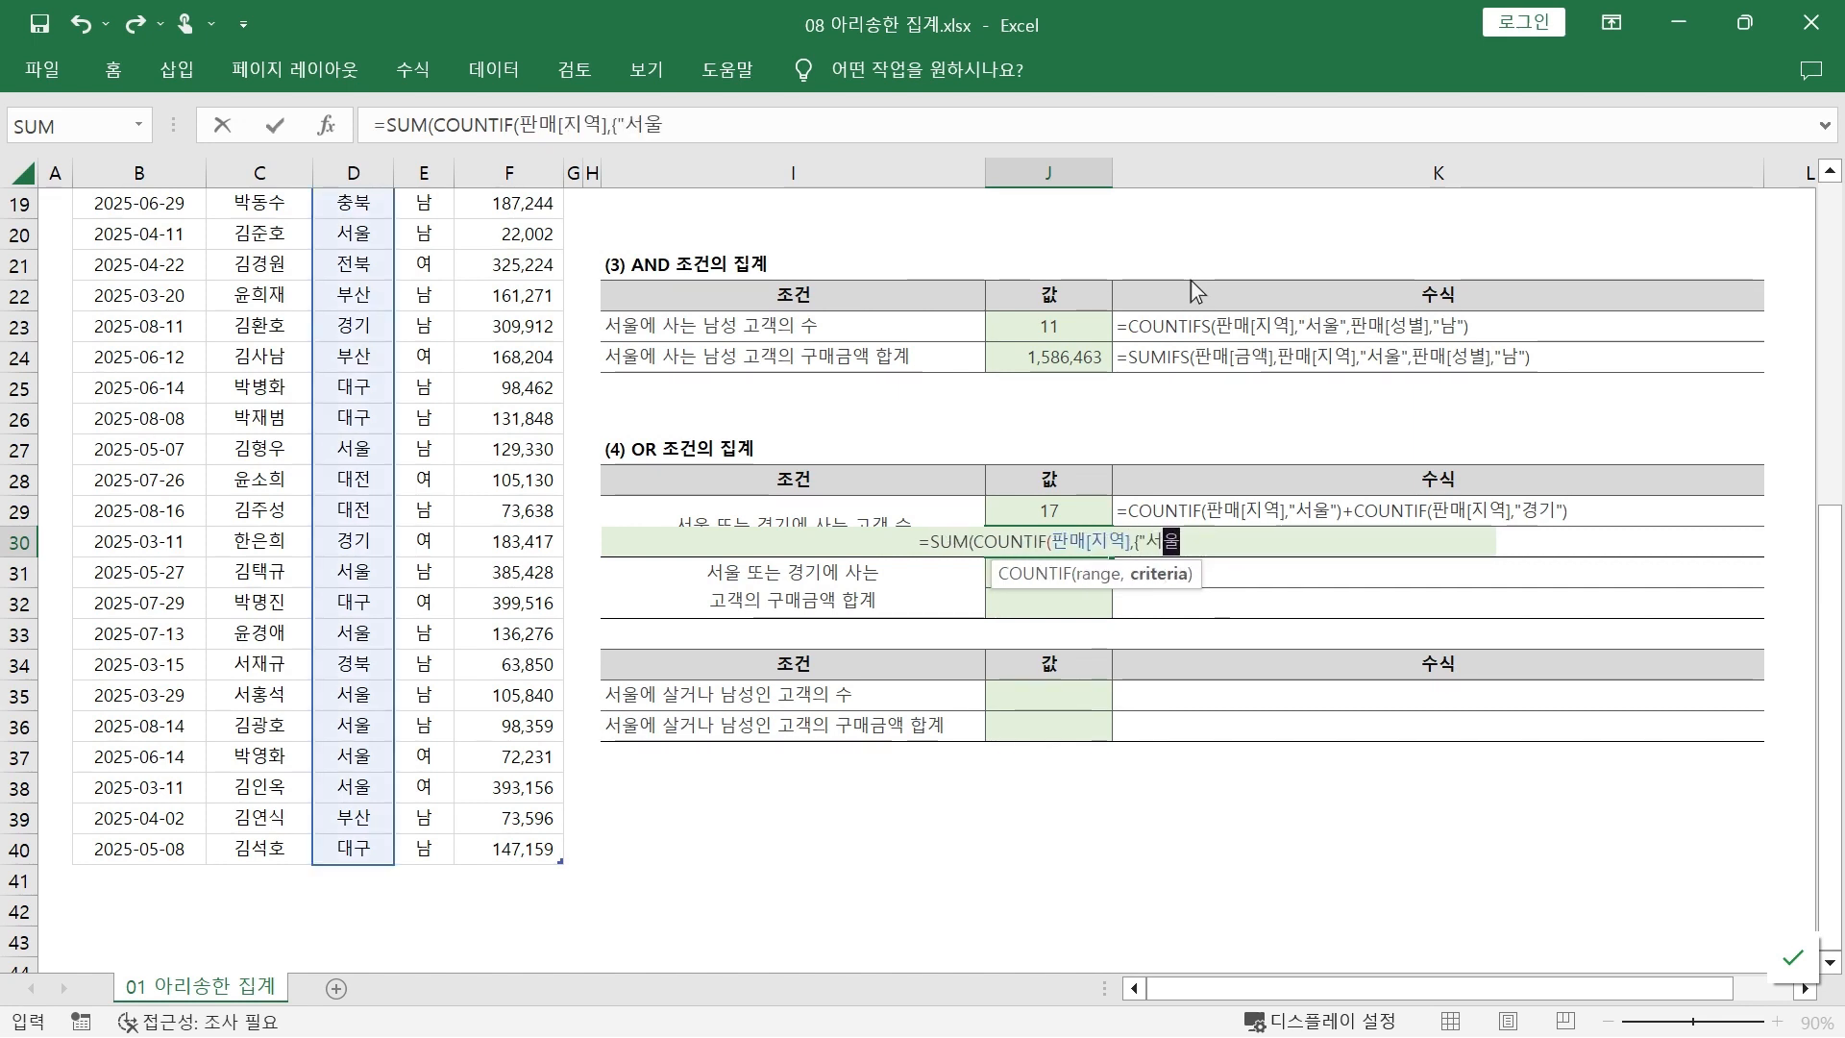
{"action": "type", "text": "\",\"경기\""}
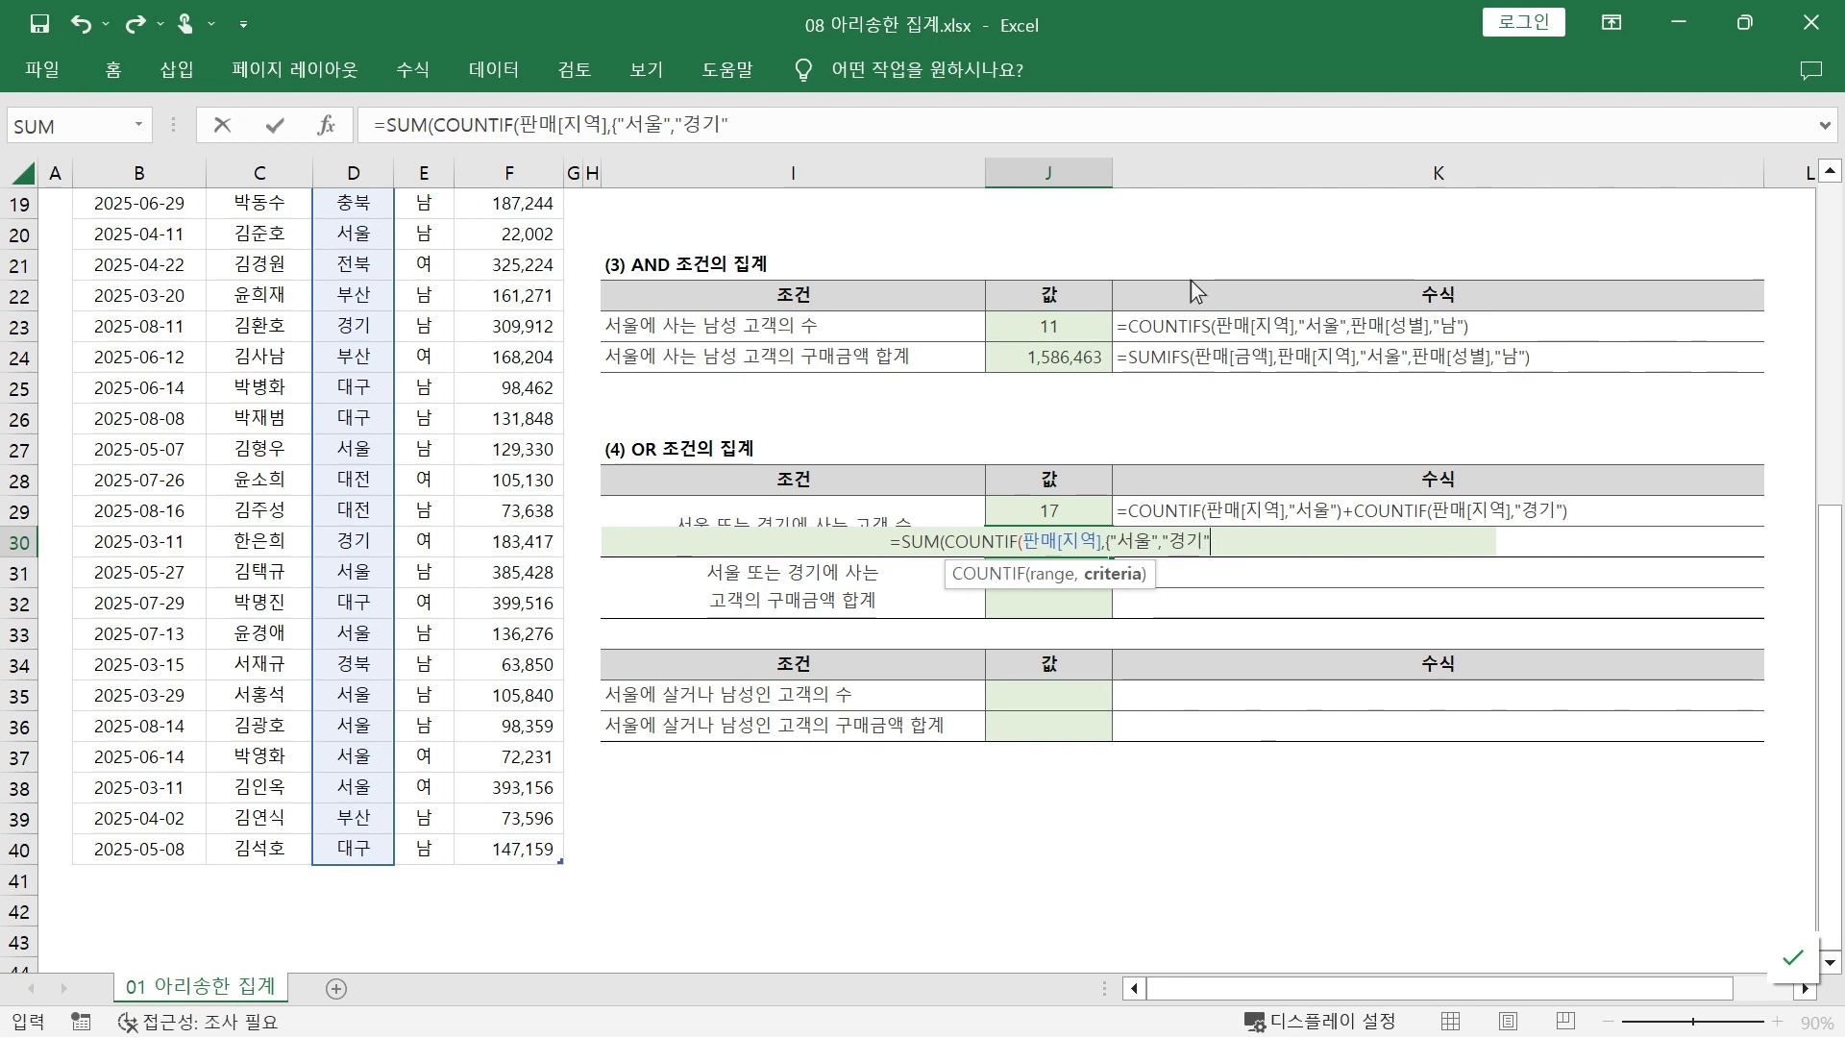
{"action": "type", "text": "}"}
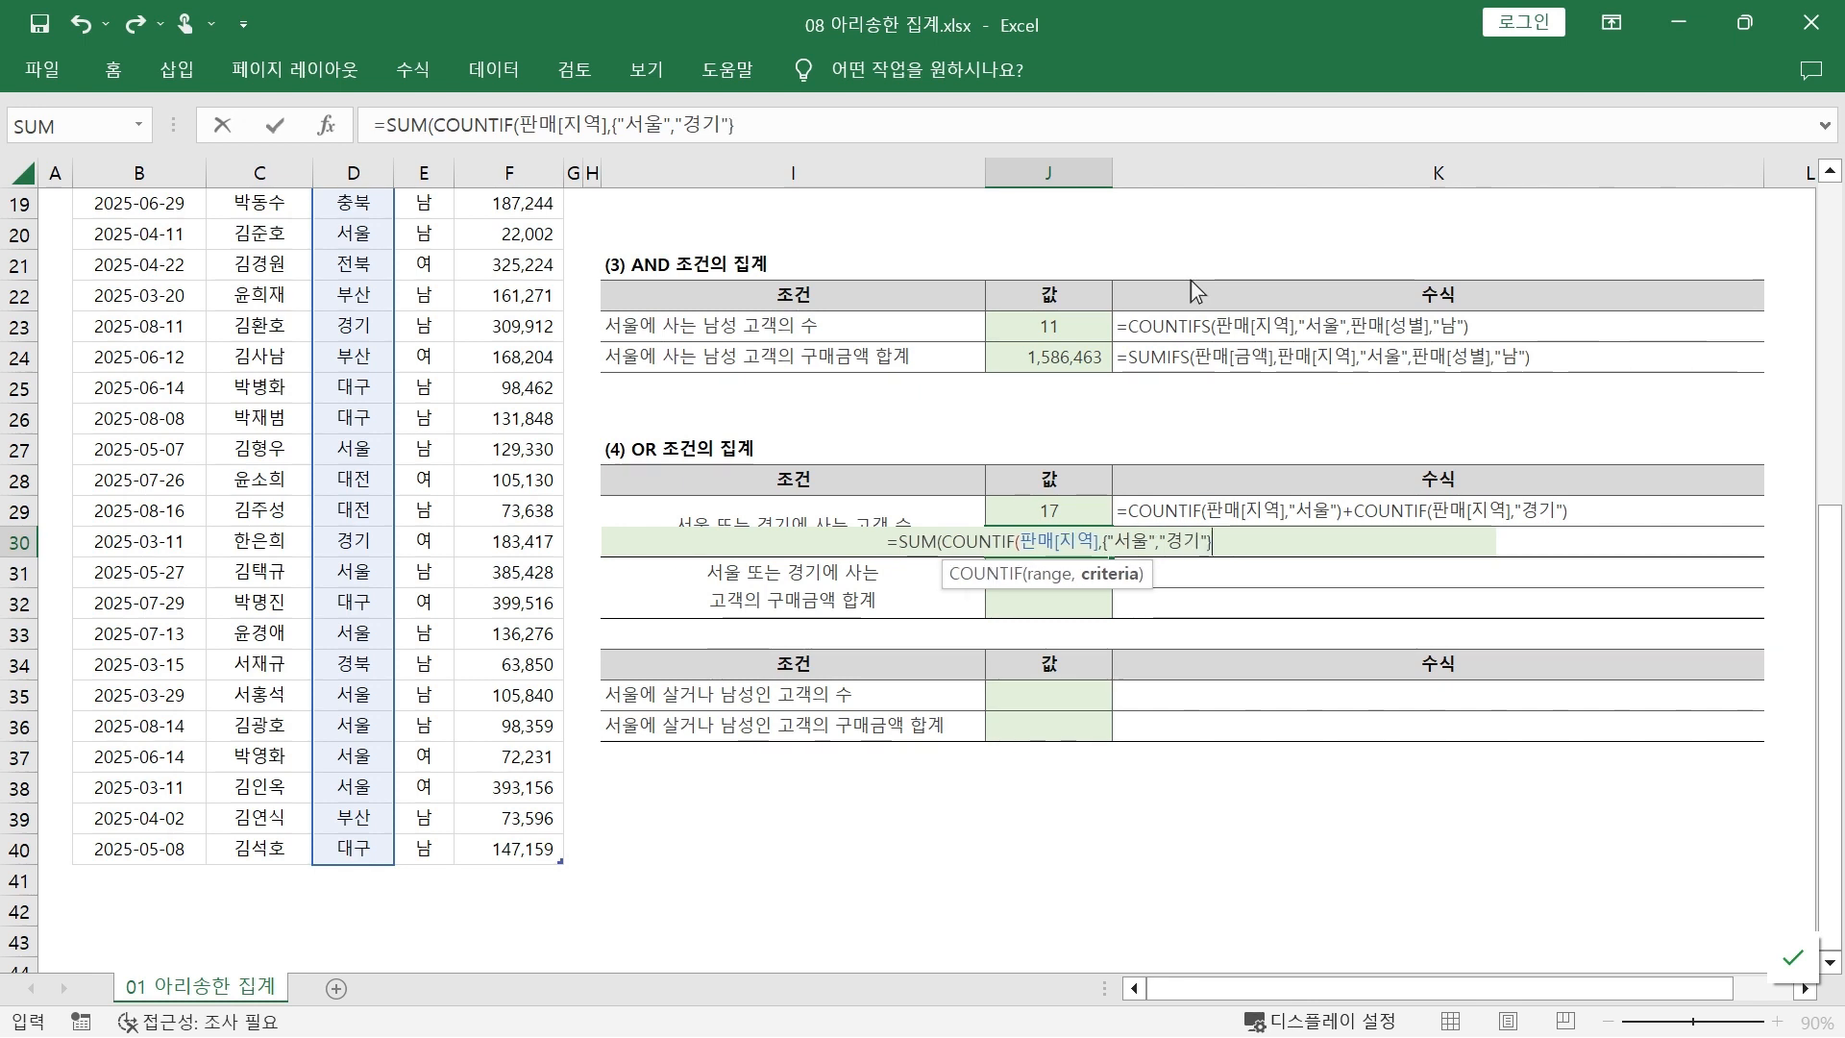
{"action": "type", "text": "))"}
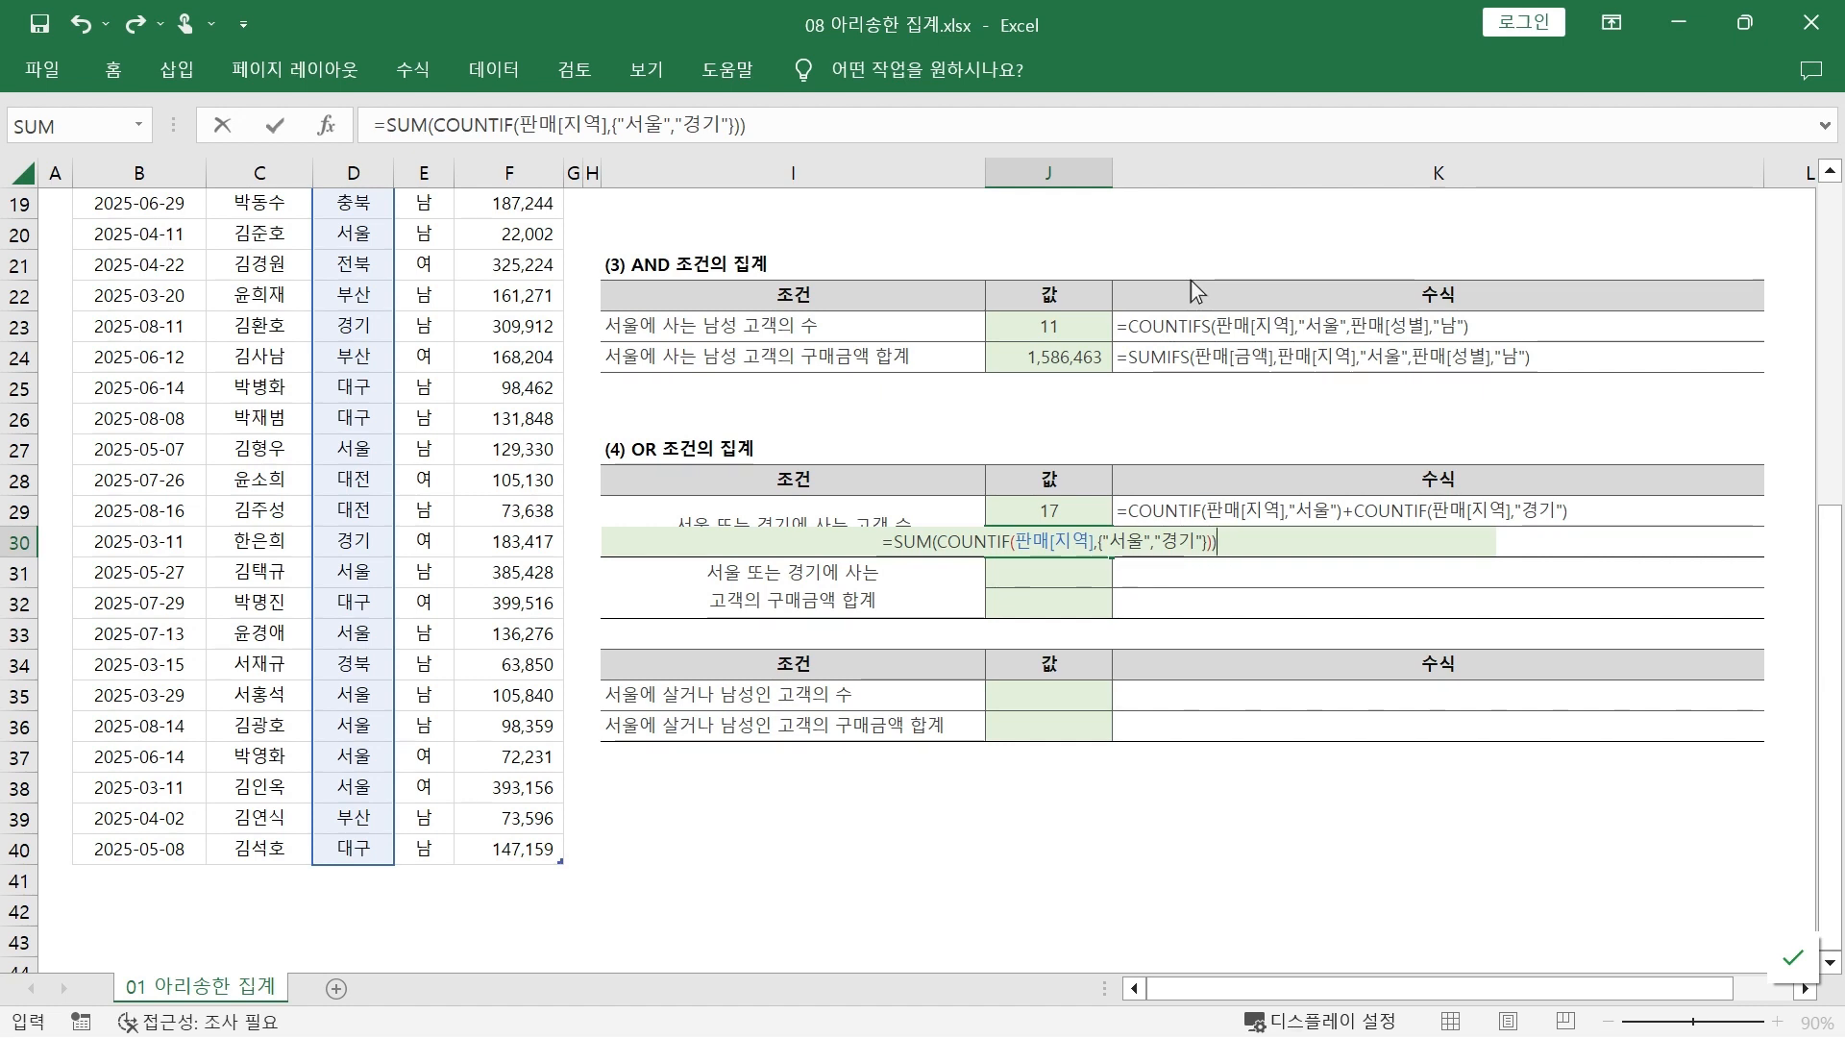
{"action": "key", "text": "Return"}
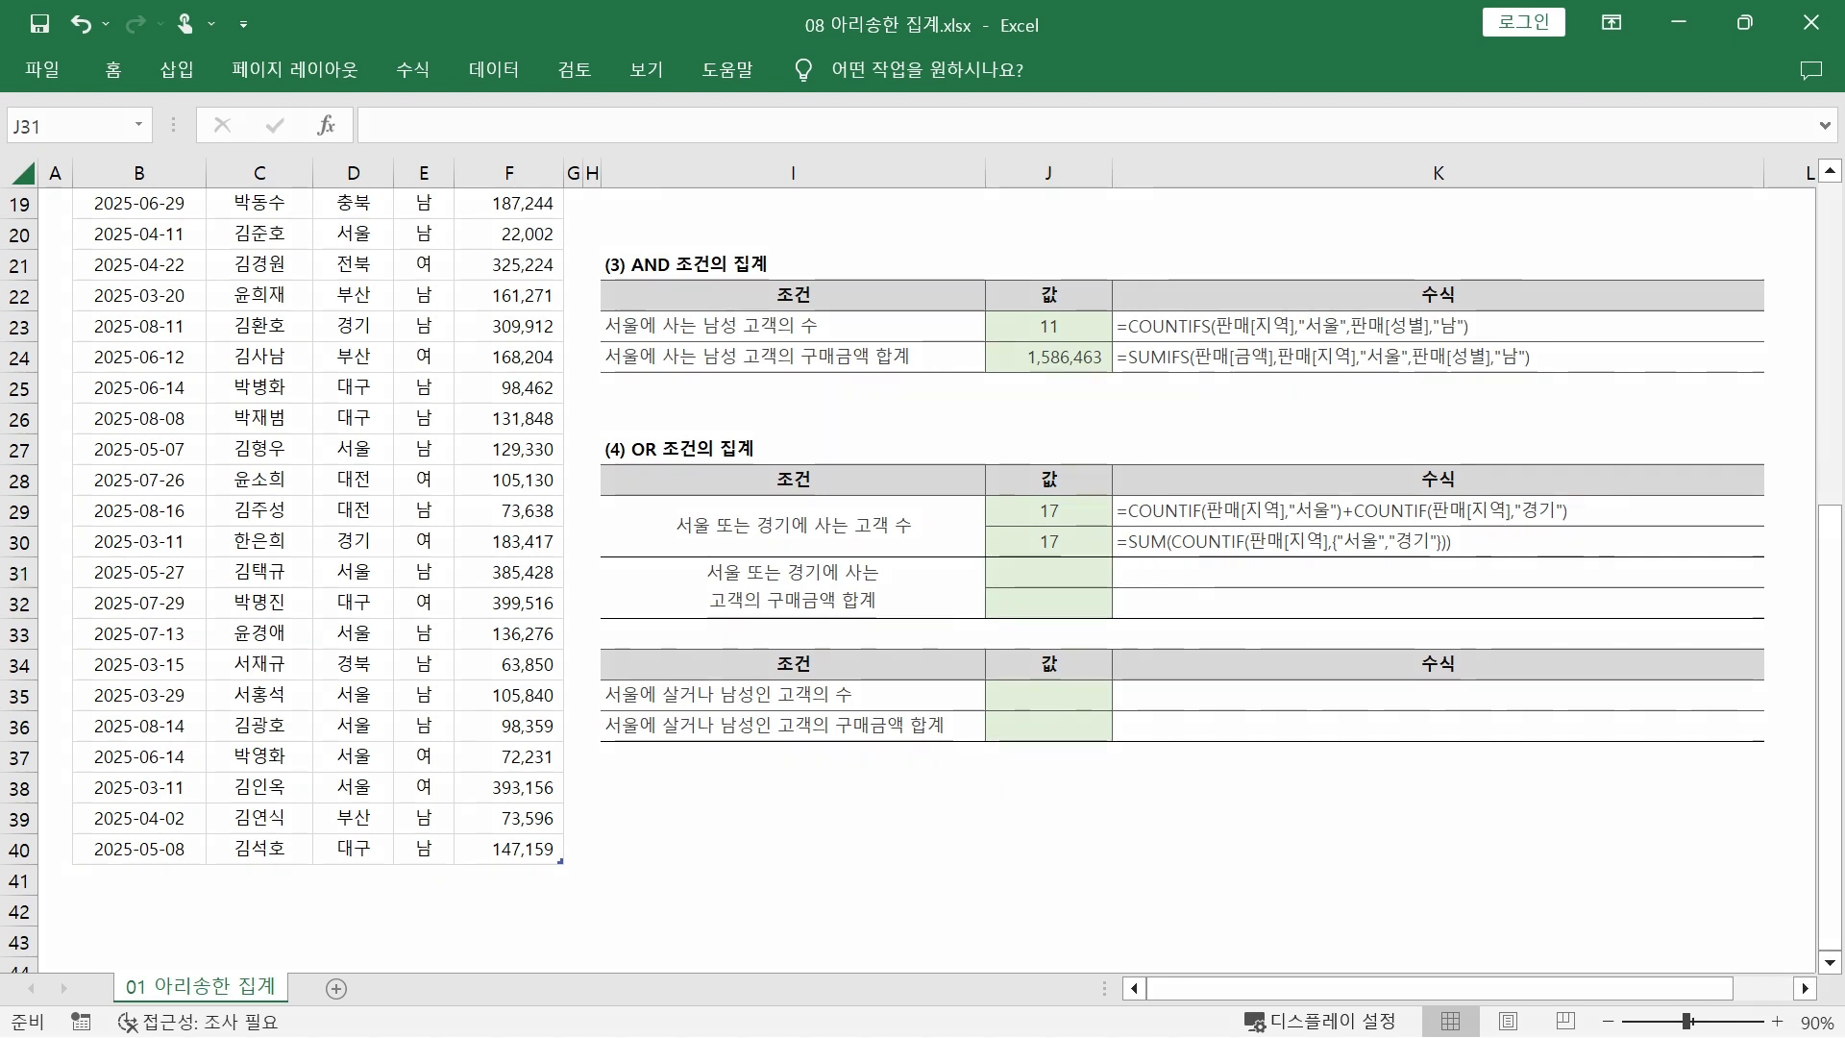
{"action": "left_click_drag", "start_coordinate": [1120, 515], "coordinate": [1534, 524]}
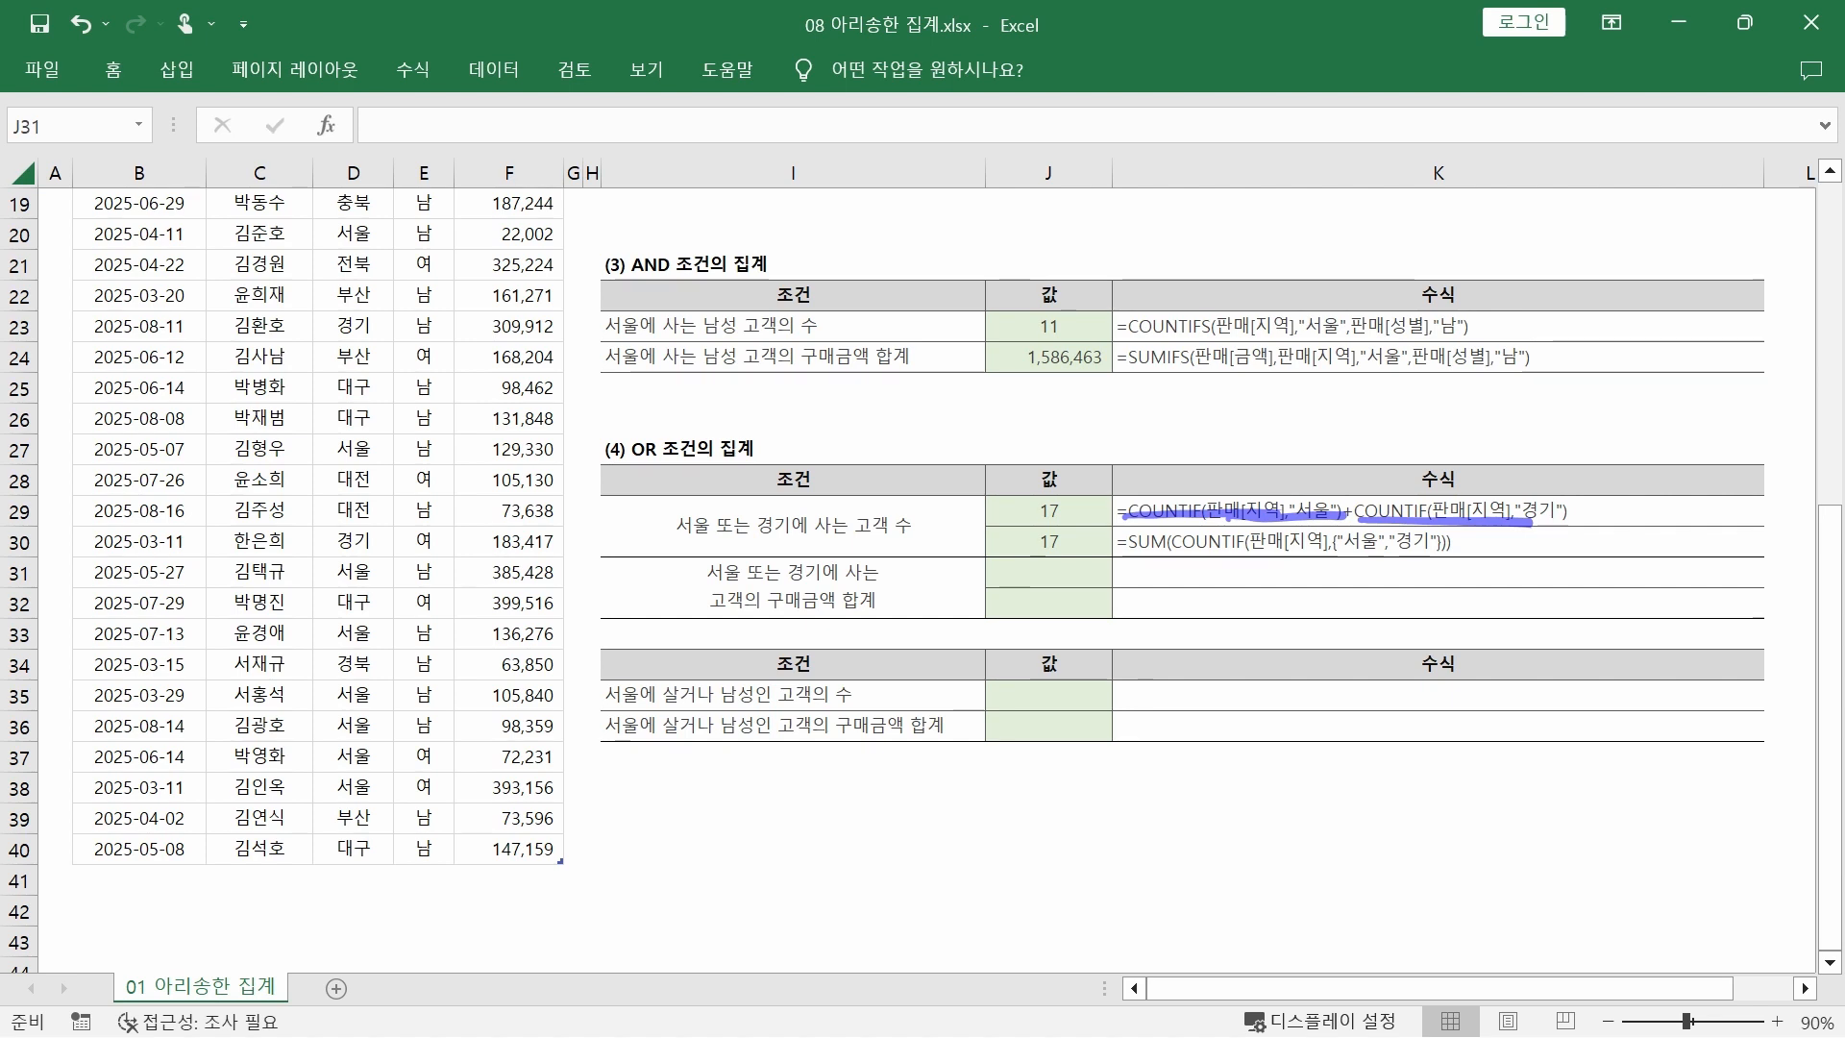
{"action": "mouse_move", "coordinate": [1390, 557]}
{"action": "left_mouse_down"}
{"action": "mouse_move", "coordinate": [1272, 527]}
{"action": "mouse_move", "coordinate": [1332, 565]}
{"action": "mouse_move", "coordinate": [1287, 469]}
{"action": "mouse_move", "coordinate": [1293, 514]}
{"action": "left_mouse_up"}
{"action": "mouse_move", "coordinate": [1209, 444]}
{"action": "left_mouse_down"}
{"action": "mouse_move", "coordinate": [1237, 473]}
{"action": "mouse_move", "coordinate": [1269, 445]}
{"action": "left_mouse_up"}
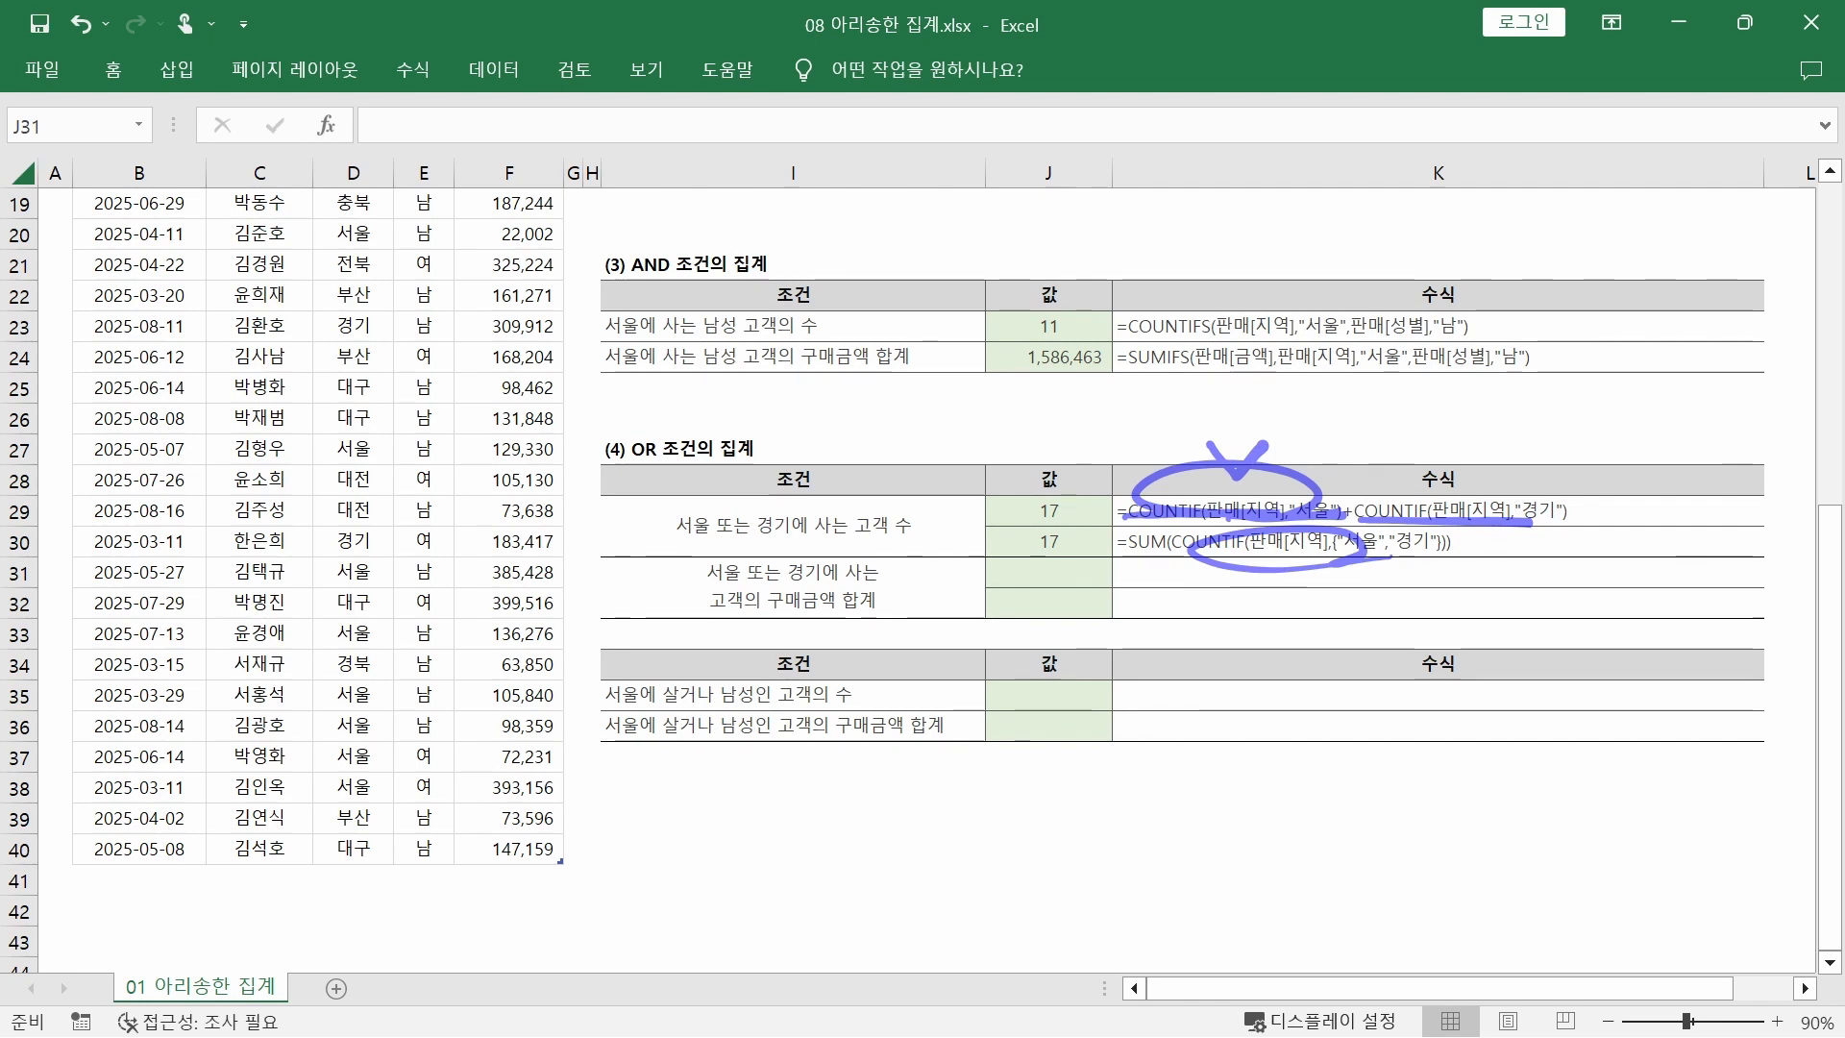
{"action": "mouse_move", "coordinate": [1398, 565]}
{"action": "left_mouse_down"}
{"action": "mouse_move", "coordinate": [1195, 583]}
{"action": "mouse_move", "coordinate": [1144, 553]}
{"action": "mouse_move", "coordinate": [1155, 543]}
{"action": "left_mouse_up"}
{"action": "left_click_drag", "start_coordinate": [1328, 522], "coordinate": [1368, 511]}
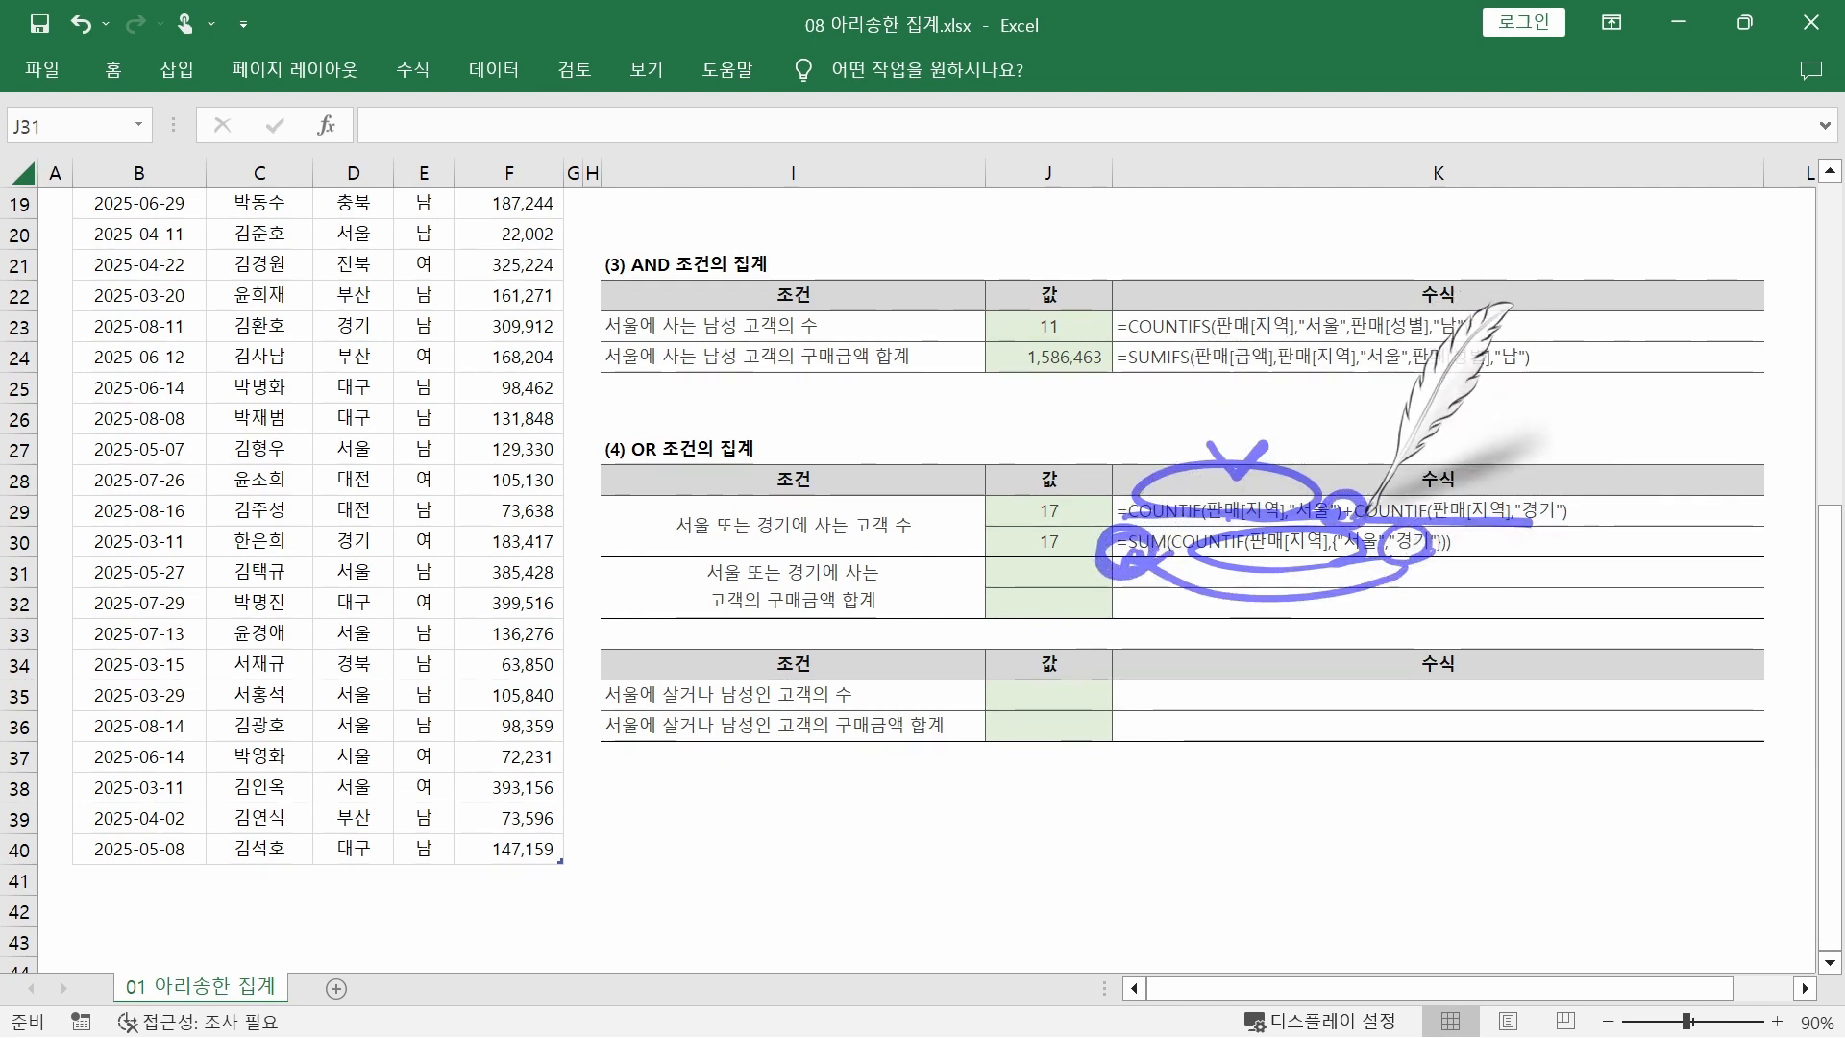
{"action": "key", "text": "Escape"}
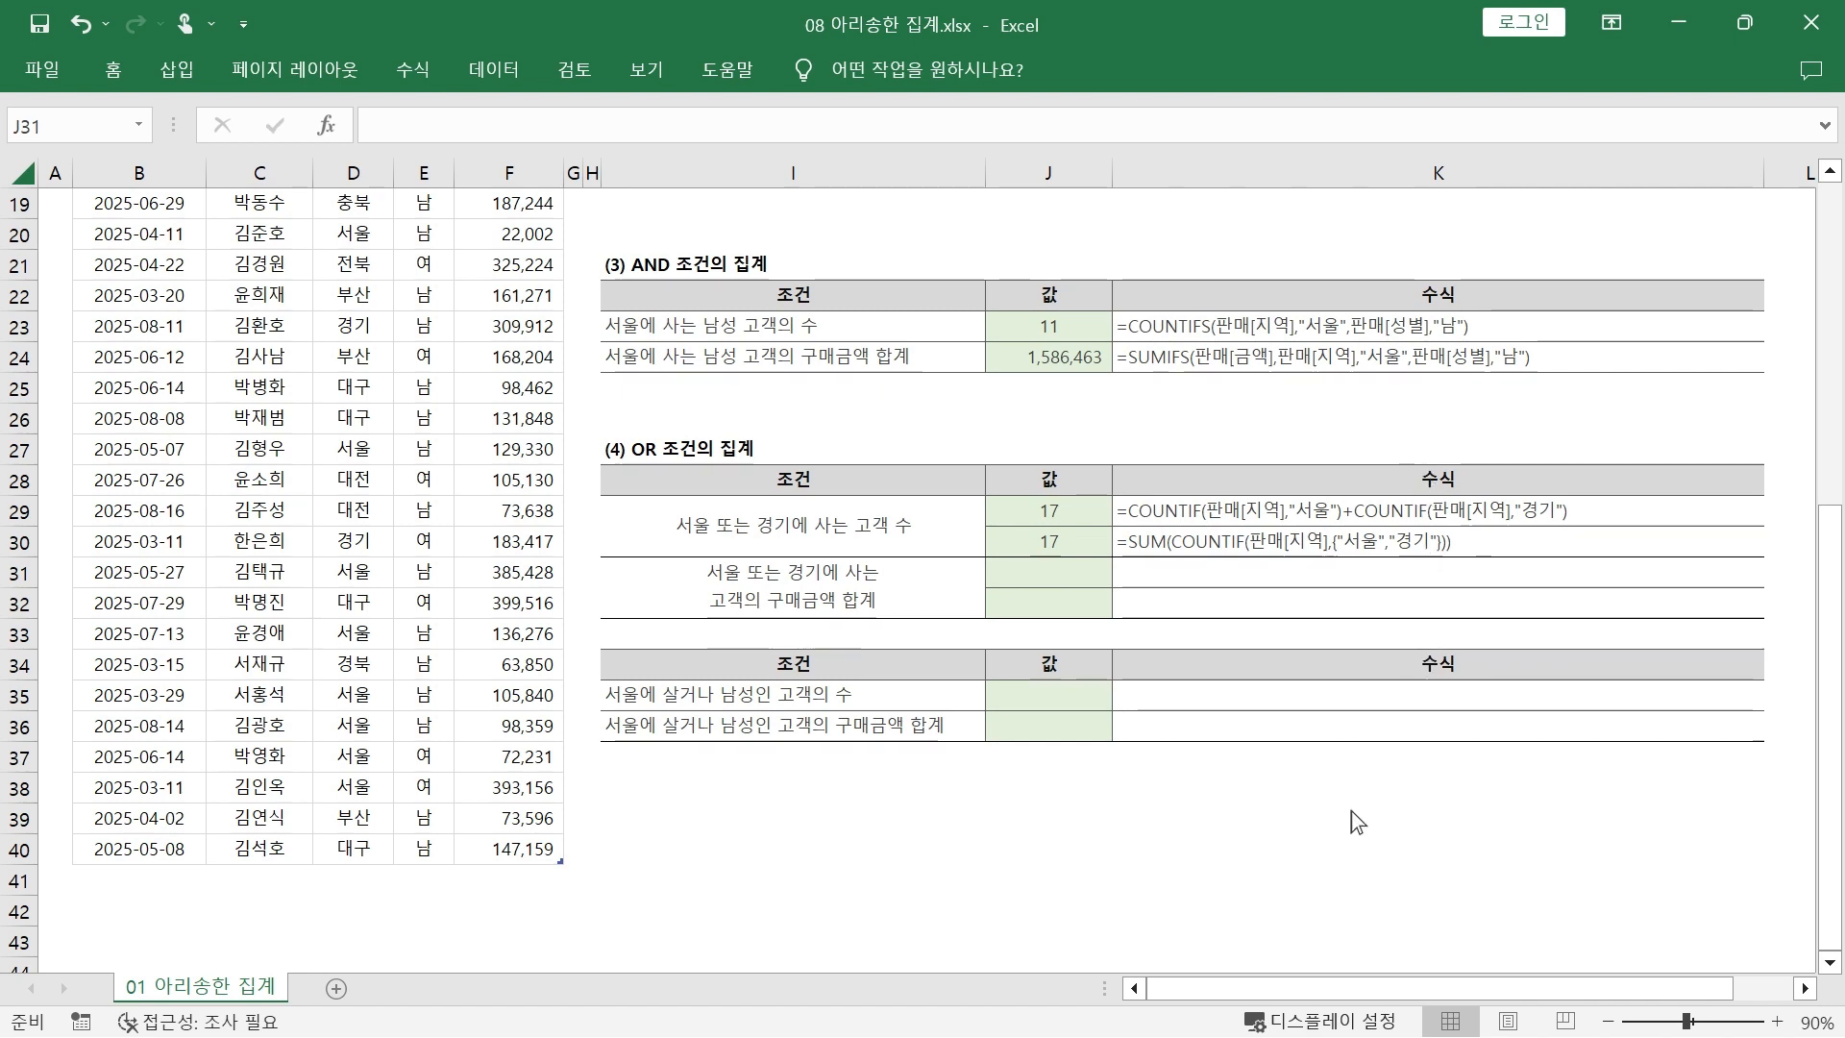
Enter =SUMIF(판매[지역],"서울",판매[금액]) in J31 as the first part of the Seoul-or-Gyeonggi purchase total.
{"action": "left_click", "coordinate": [1046, 567]}
{"action": "type", "text": "="}
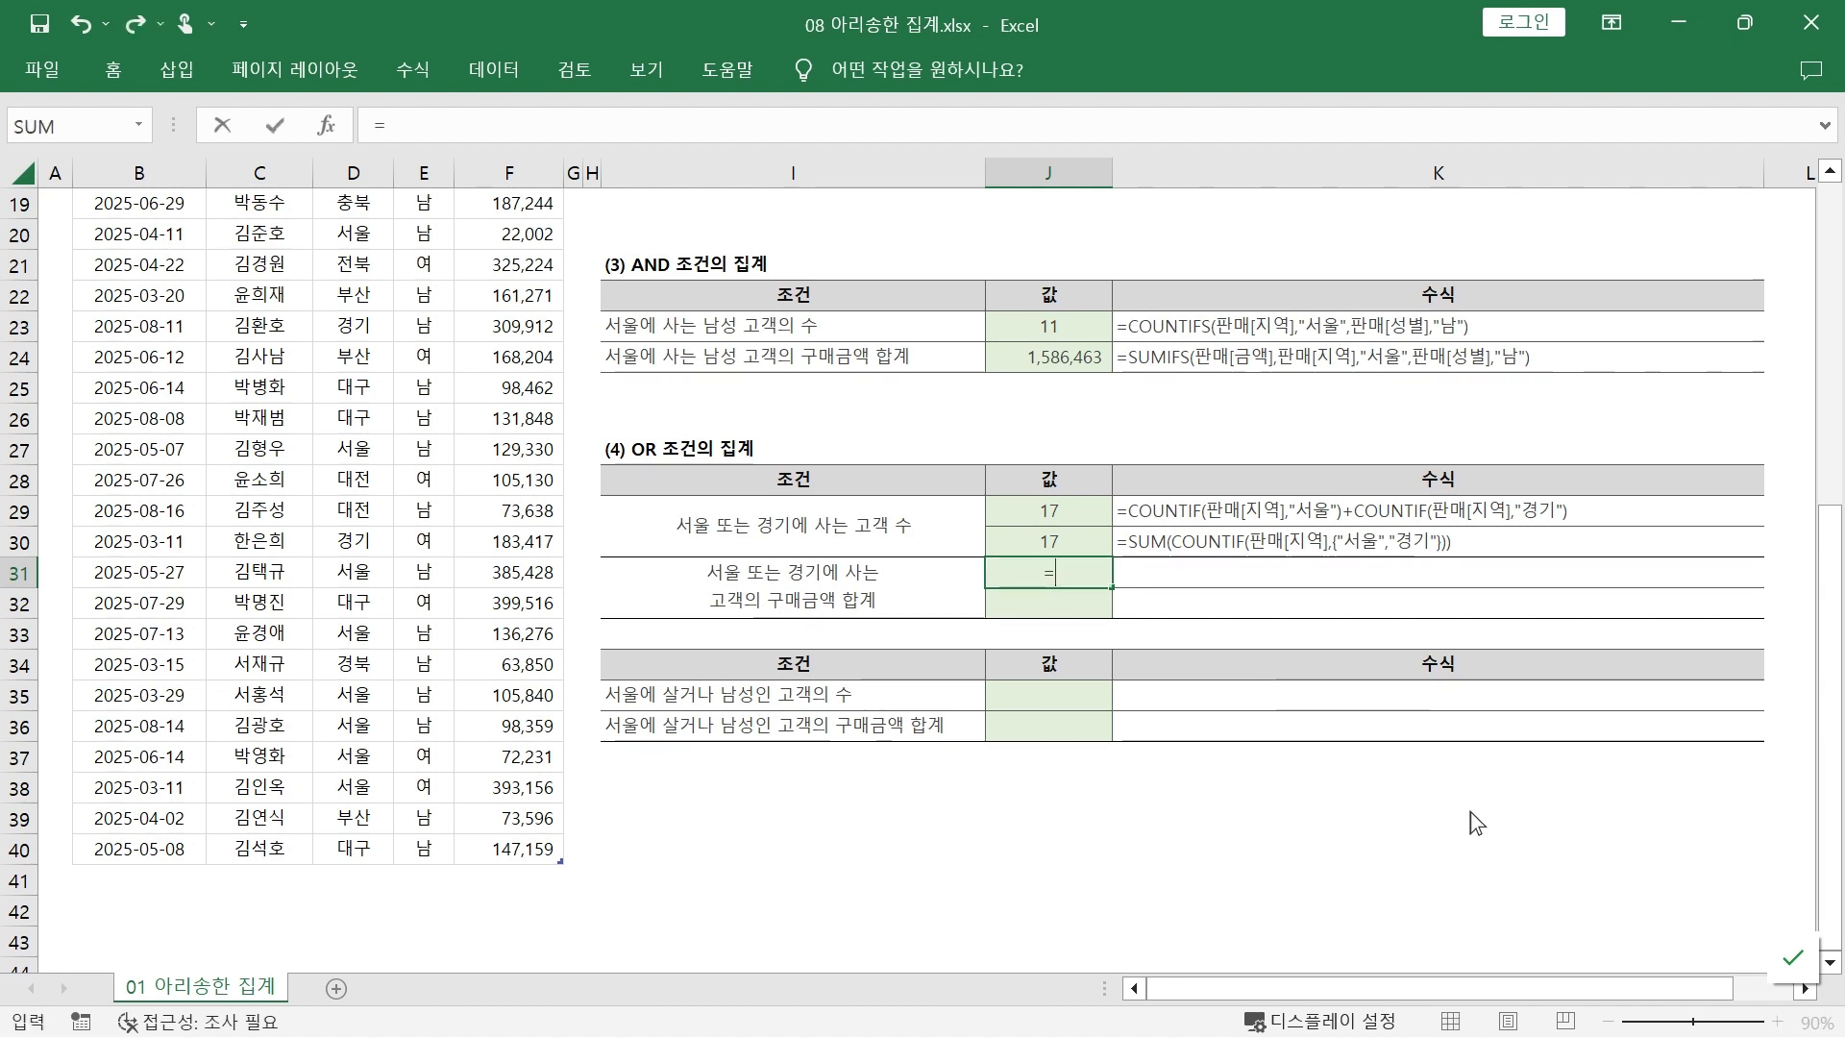
{"action": "type", "text": "sum"}
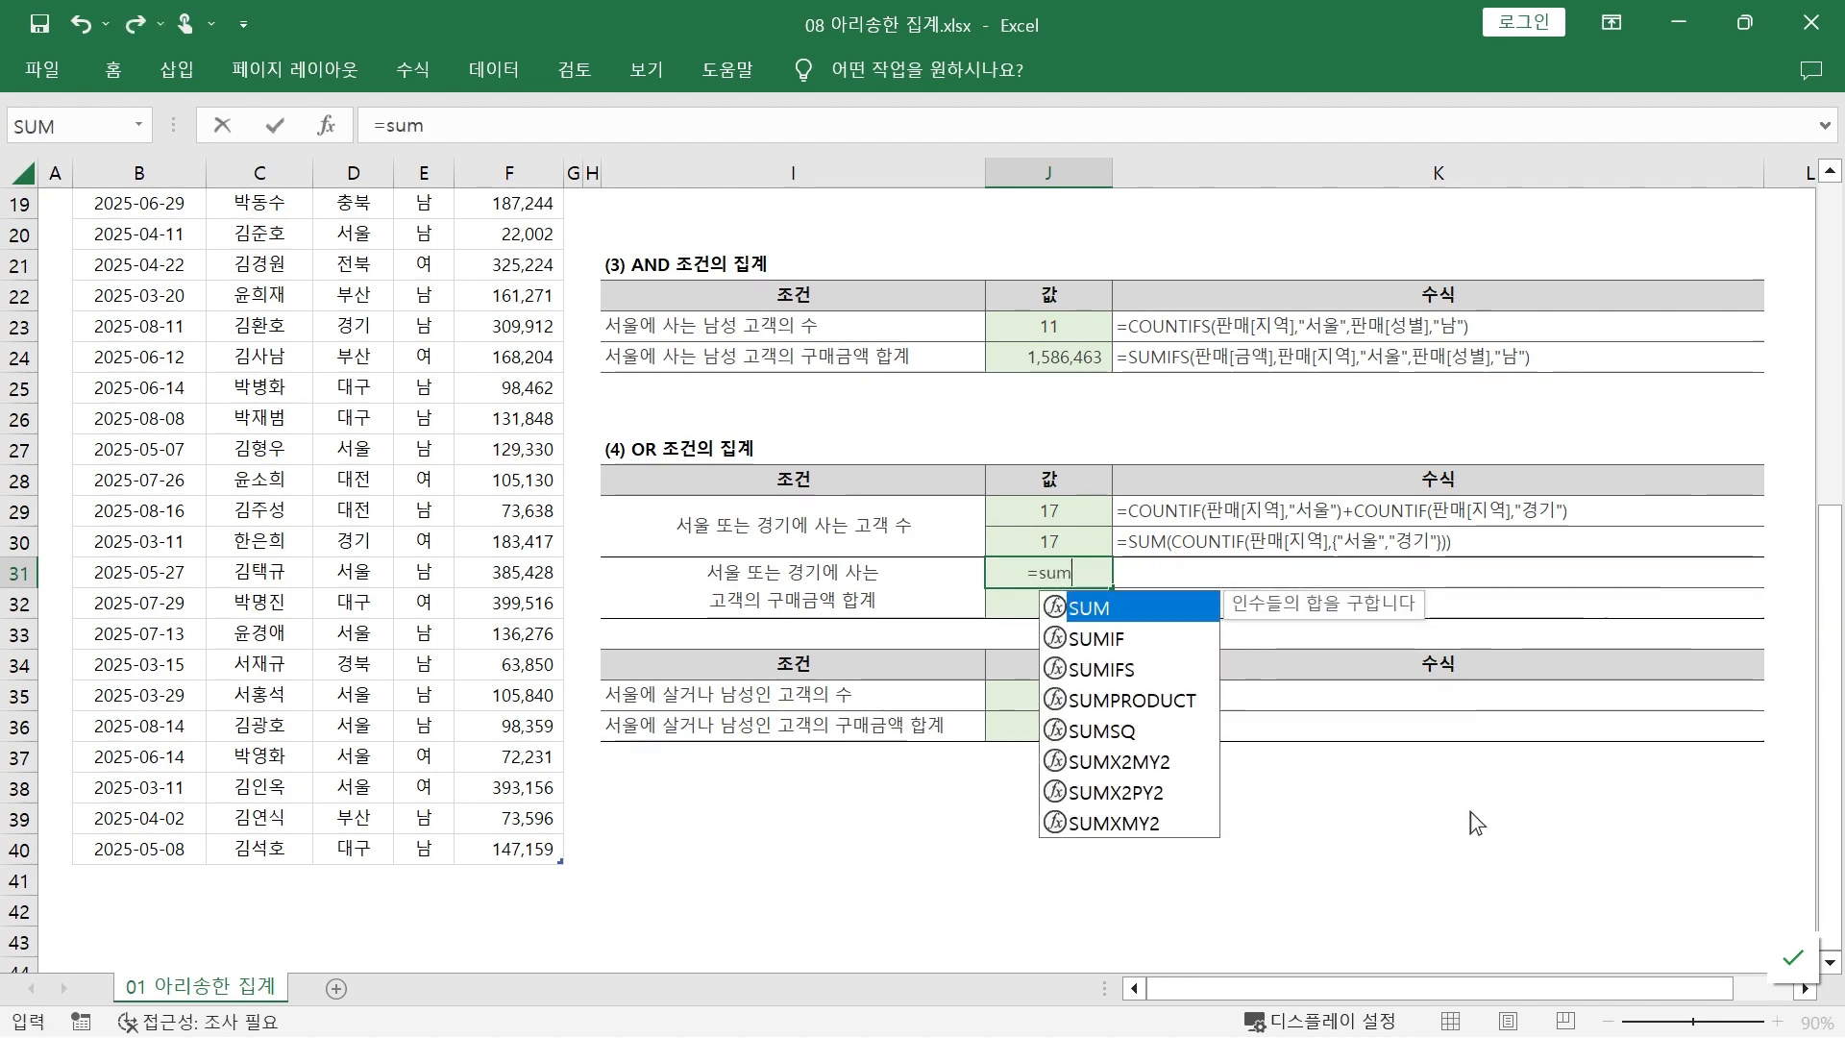
{"action": "key", "text": "Down"}
{"action": "key", "text": "Tab"}
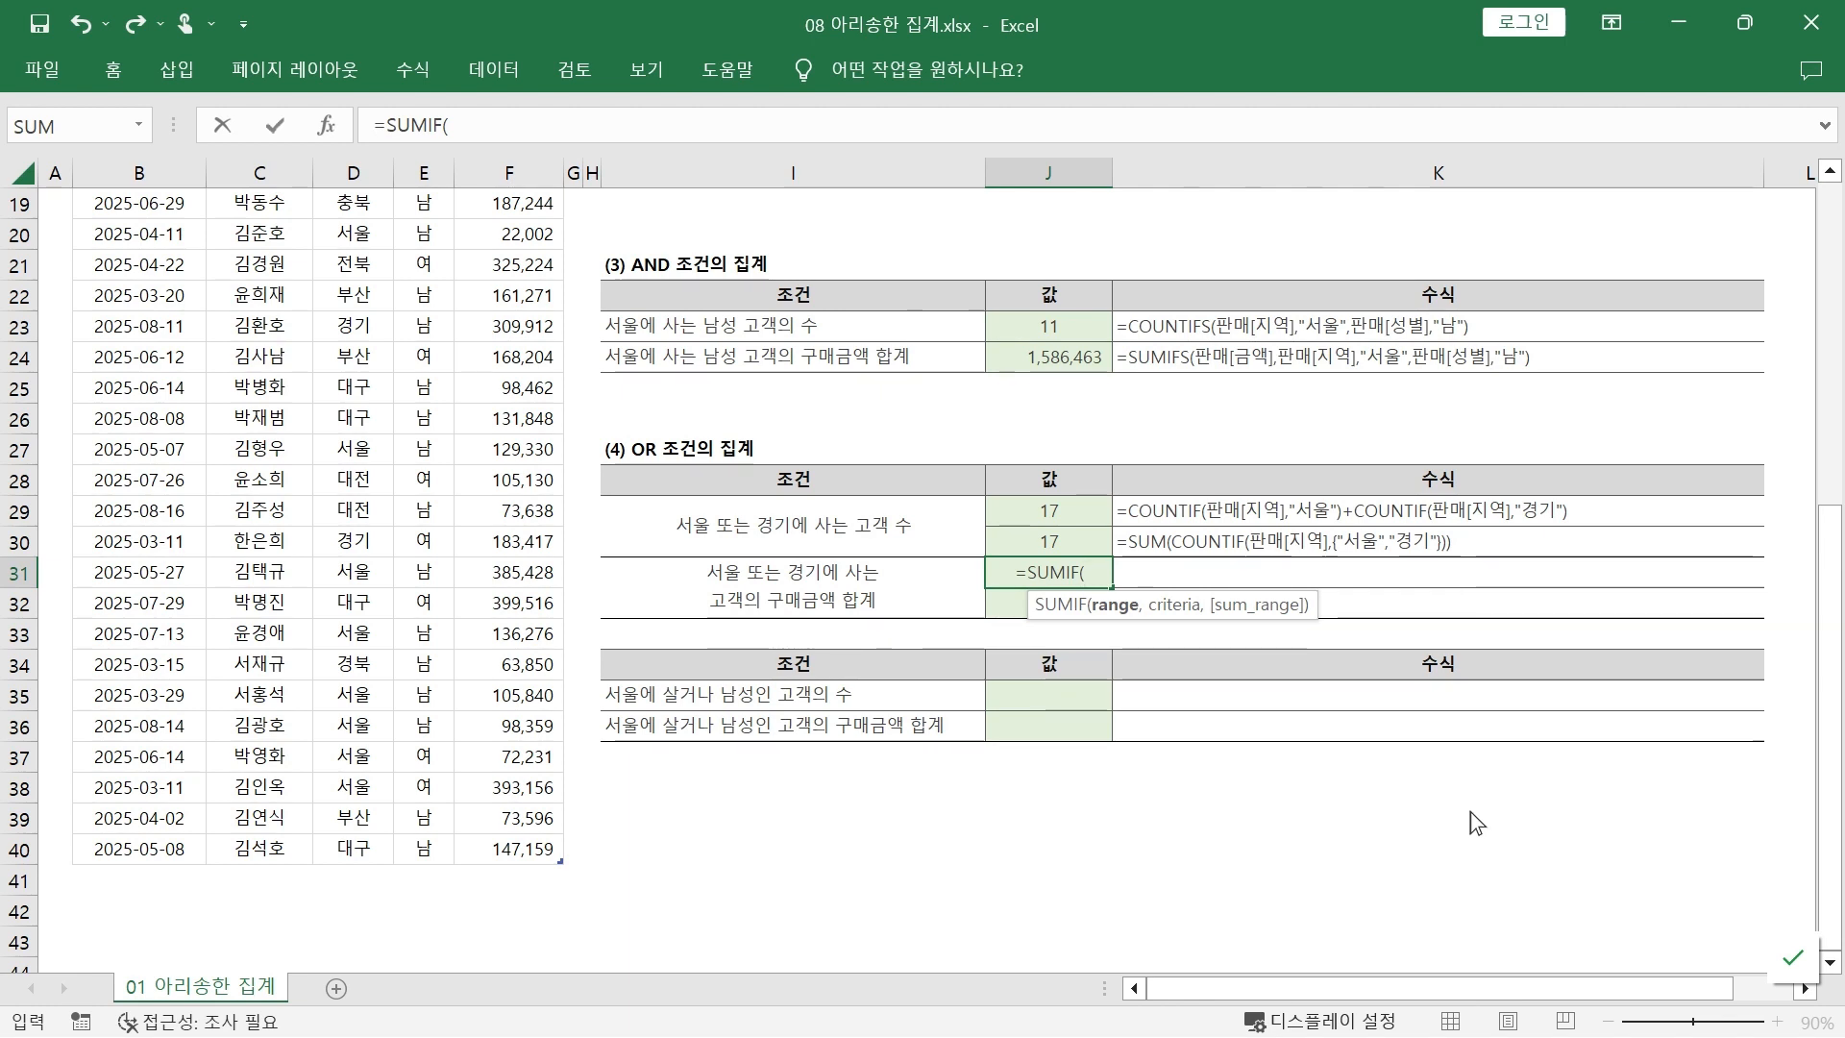
{"action": "type", "text": "판매[지역"}
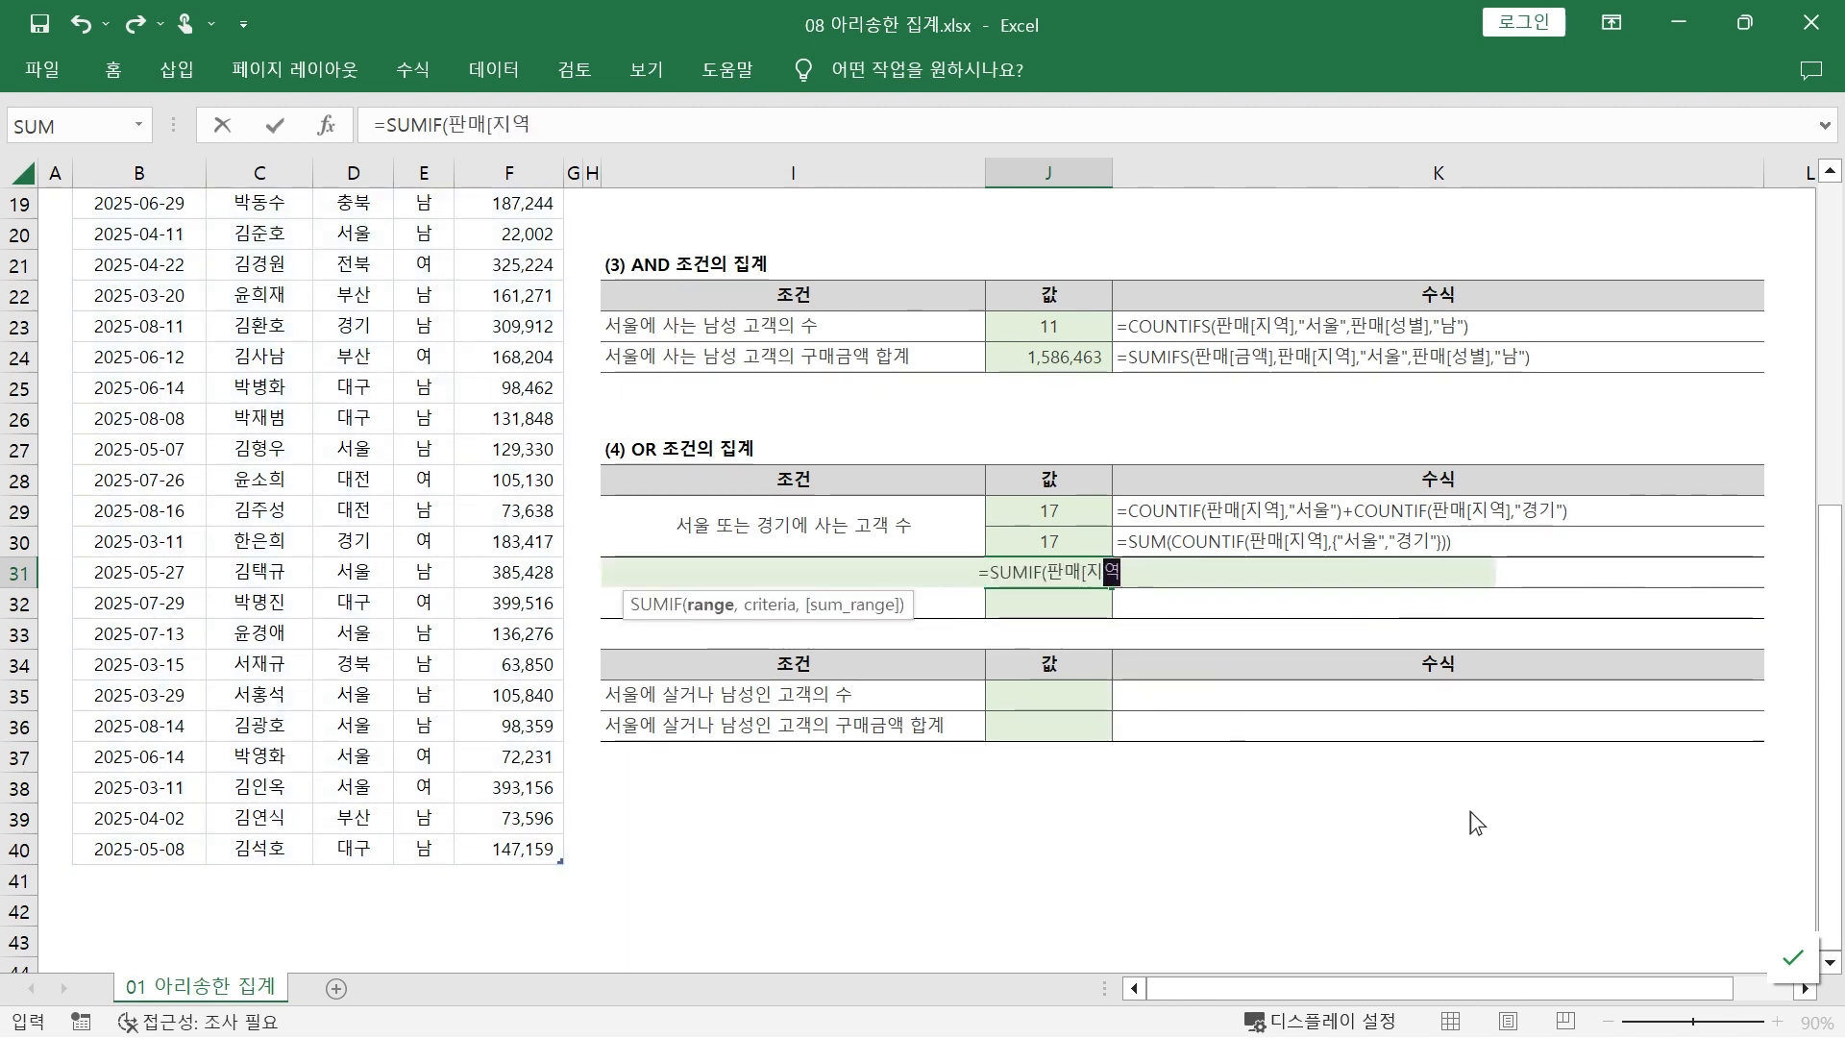
{"action": "type", "text": "],\"서울\""}
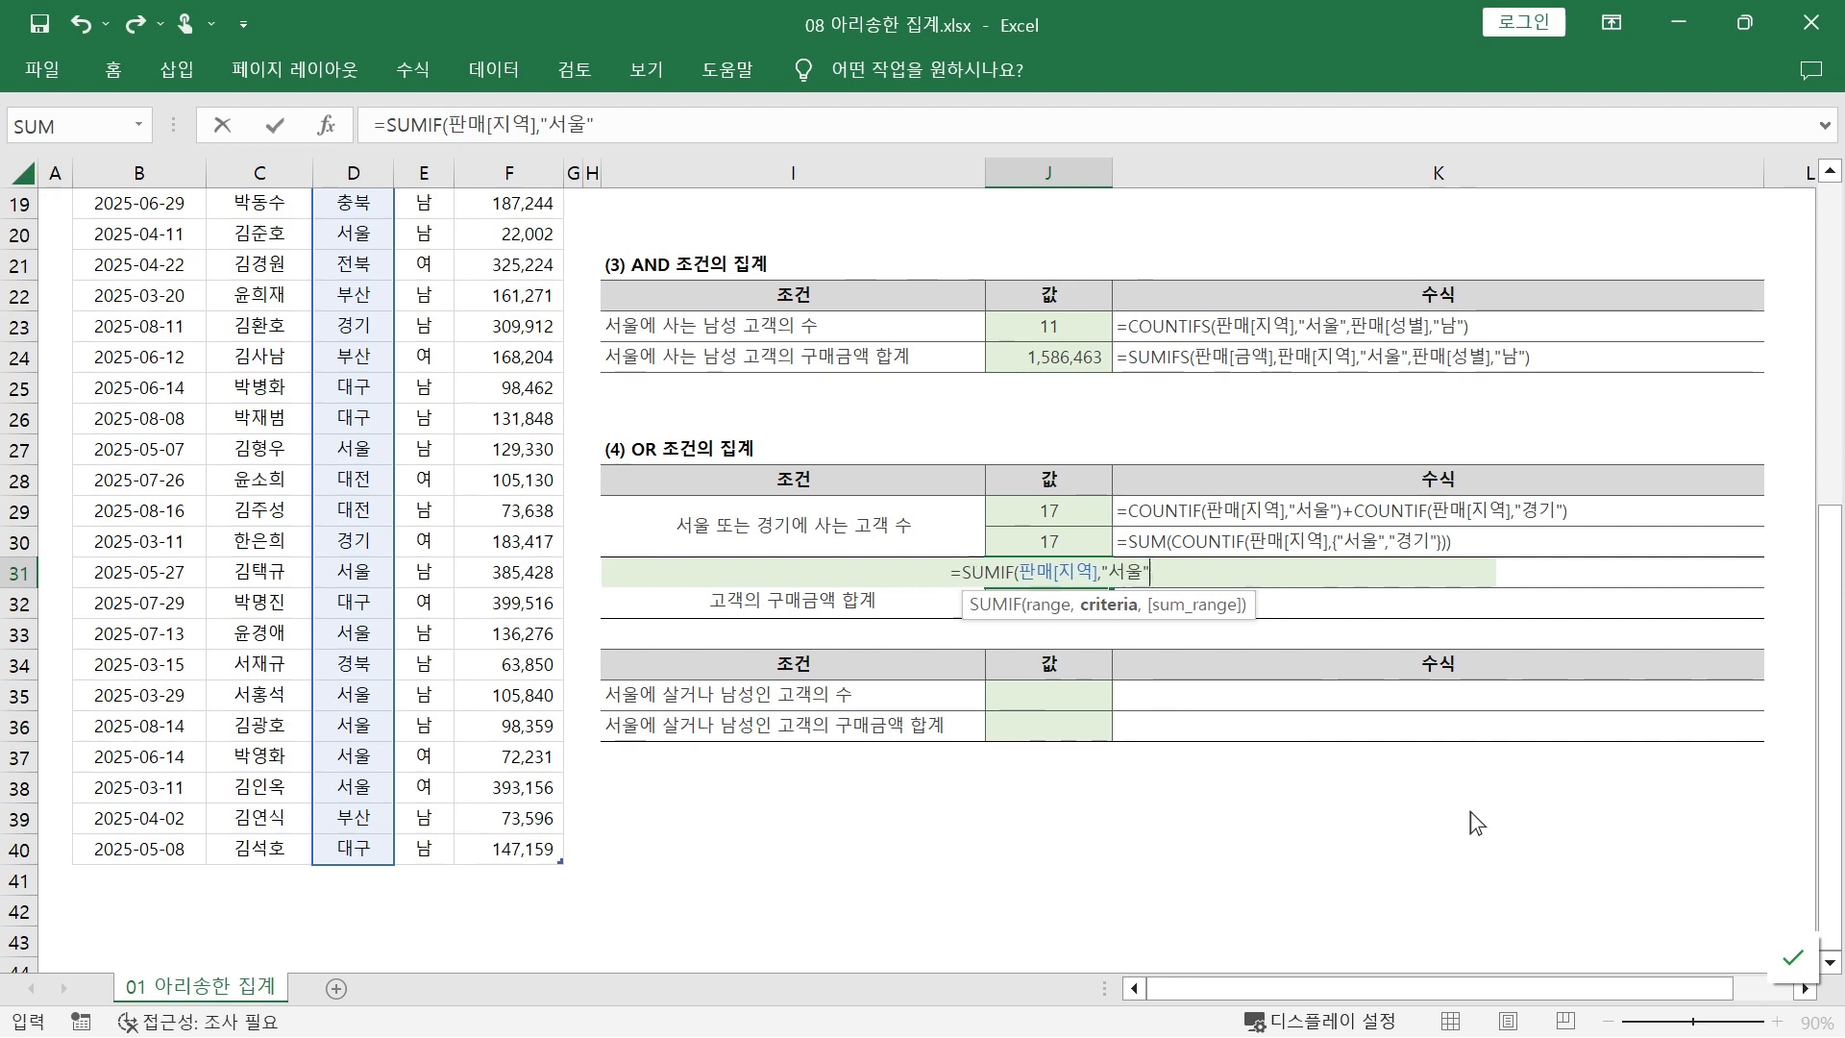
{"action": "type", "text": ","}
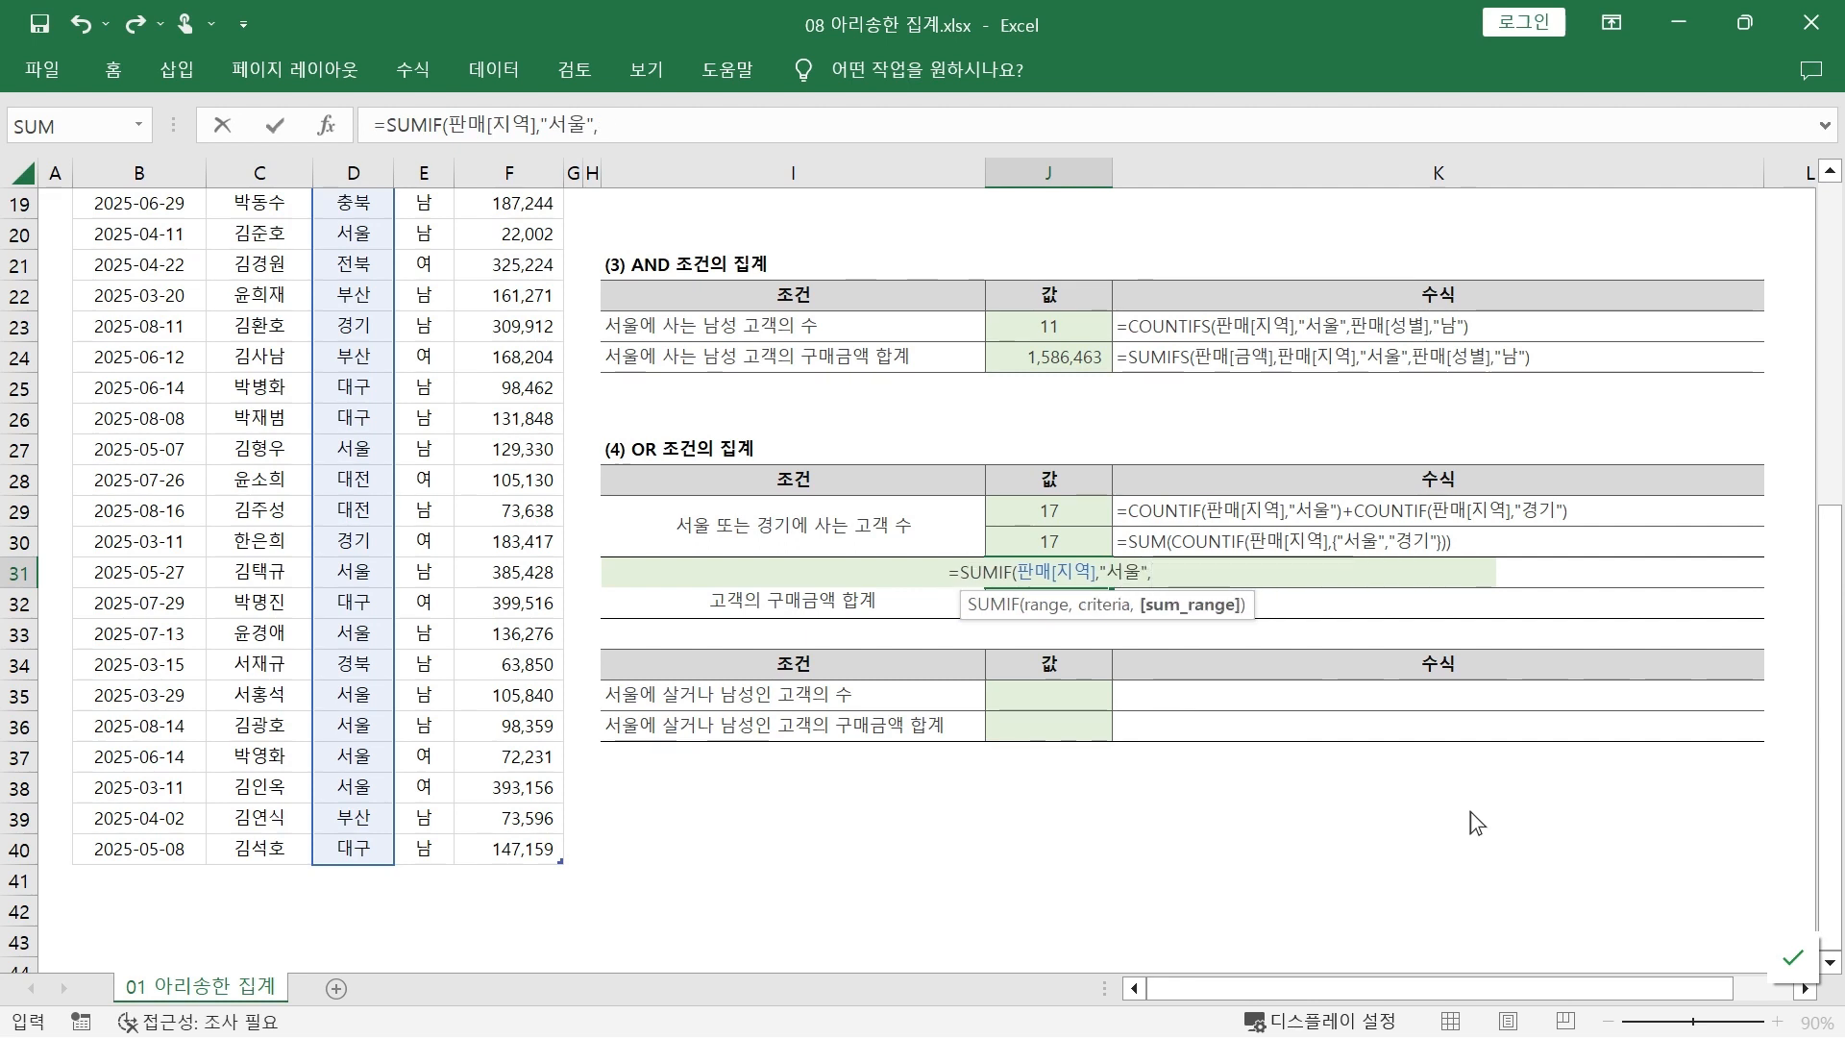
{"action": "type", "text": "판매[금"}
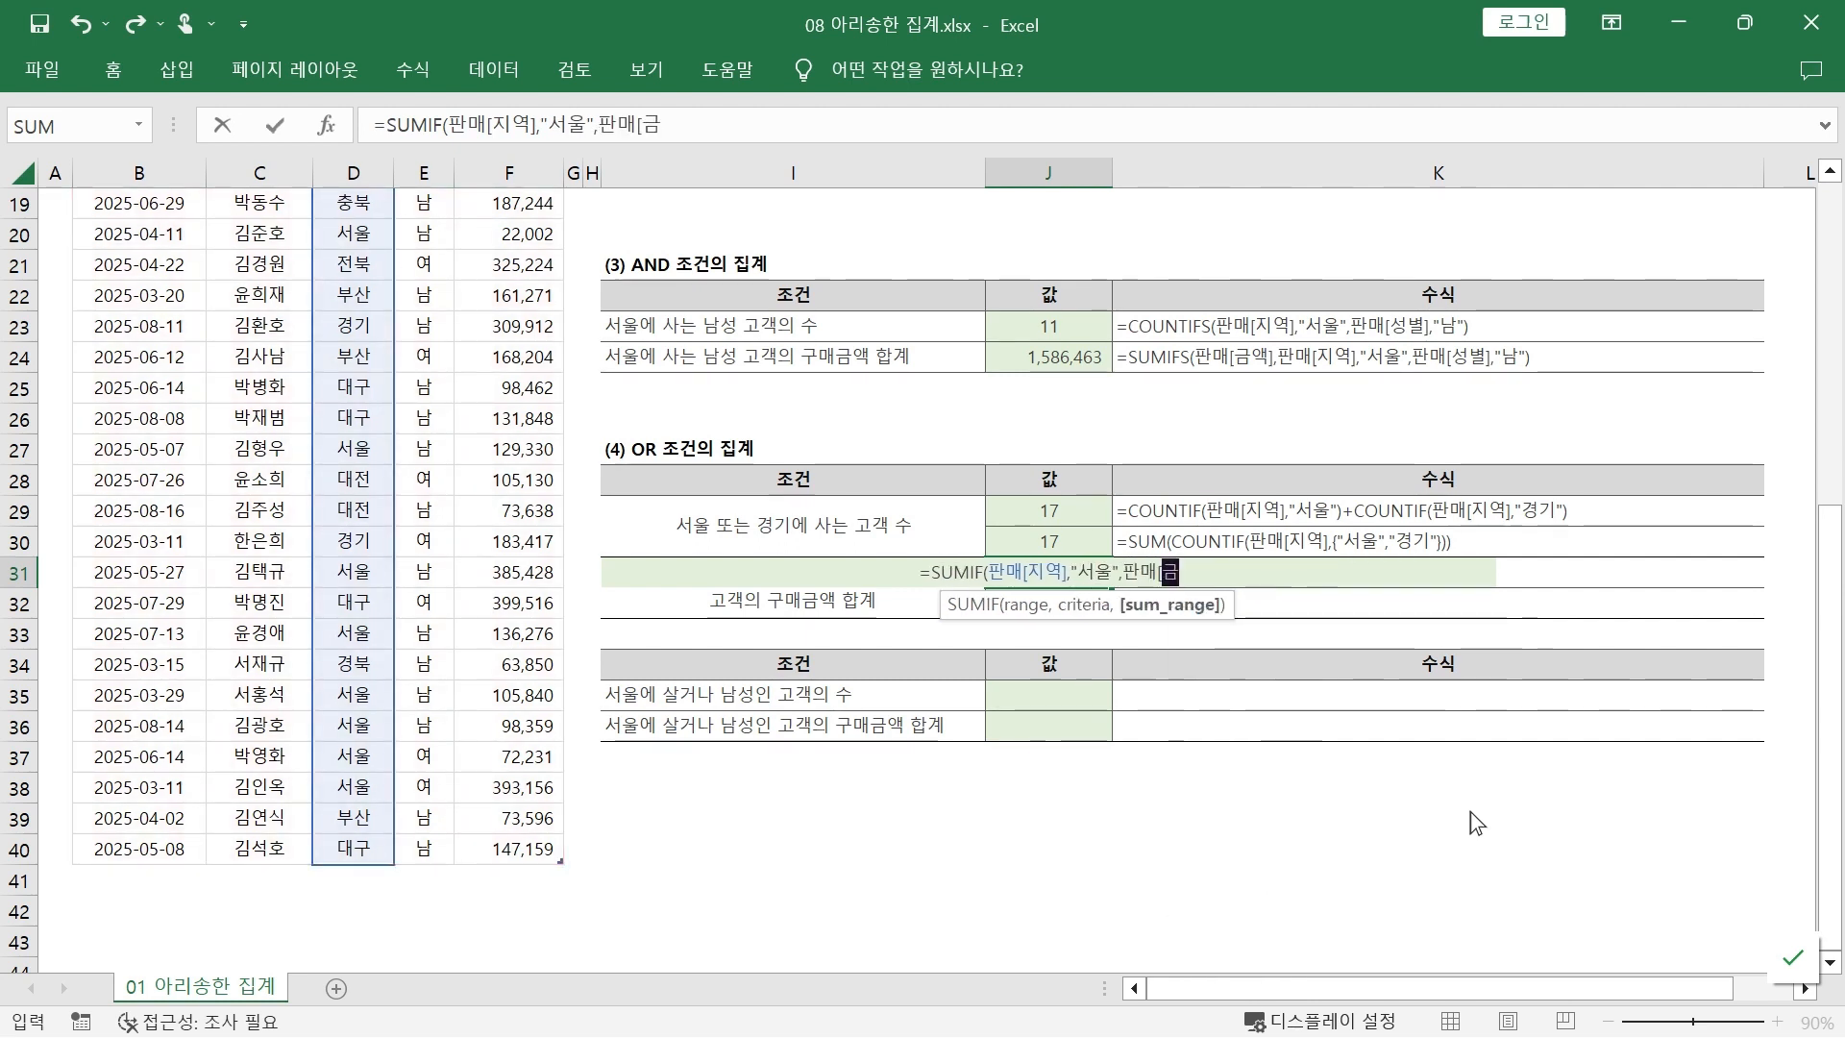
{"action": "type", "text": "액])"}
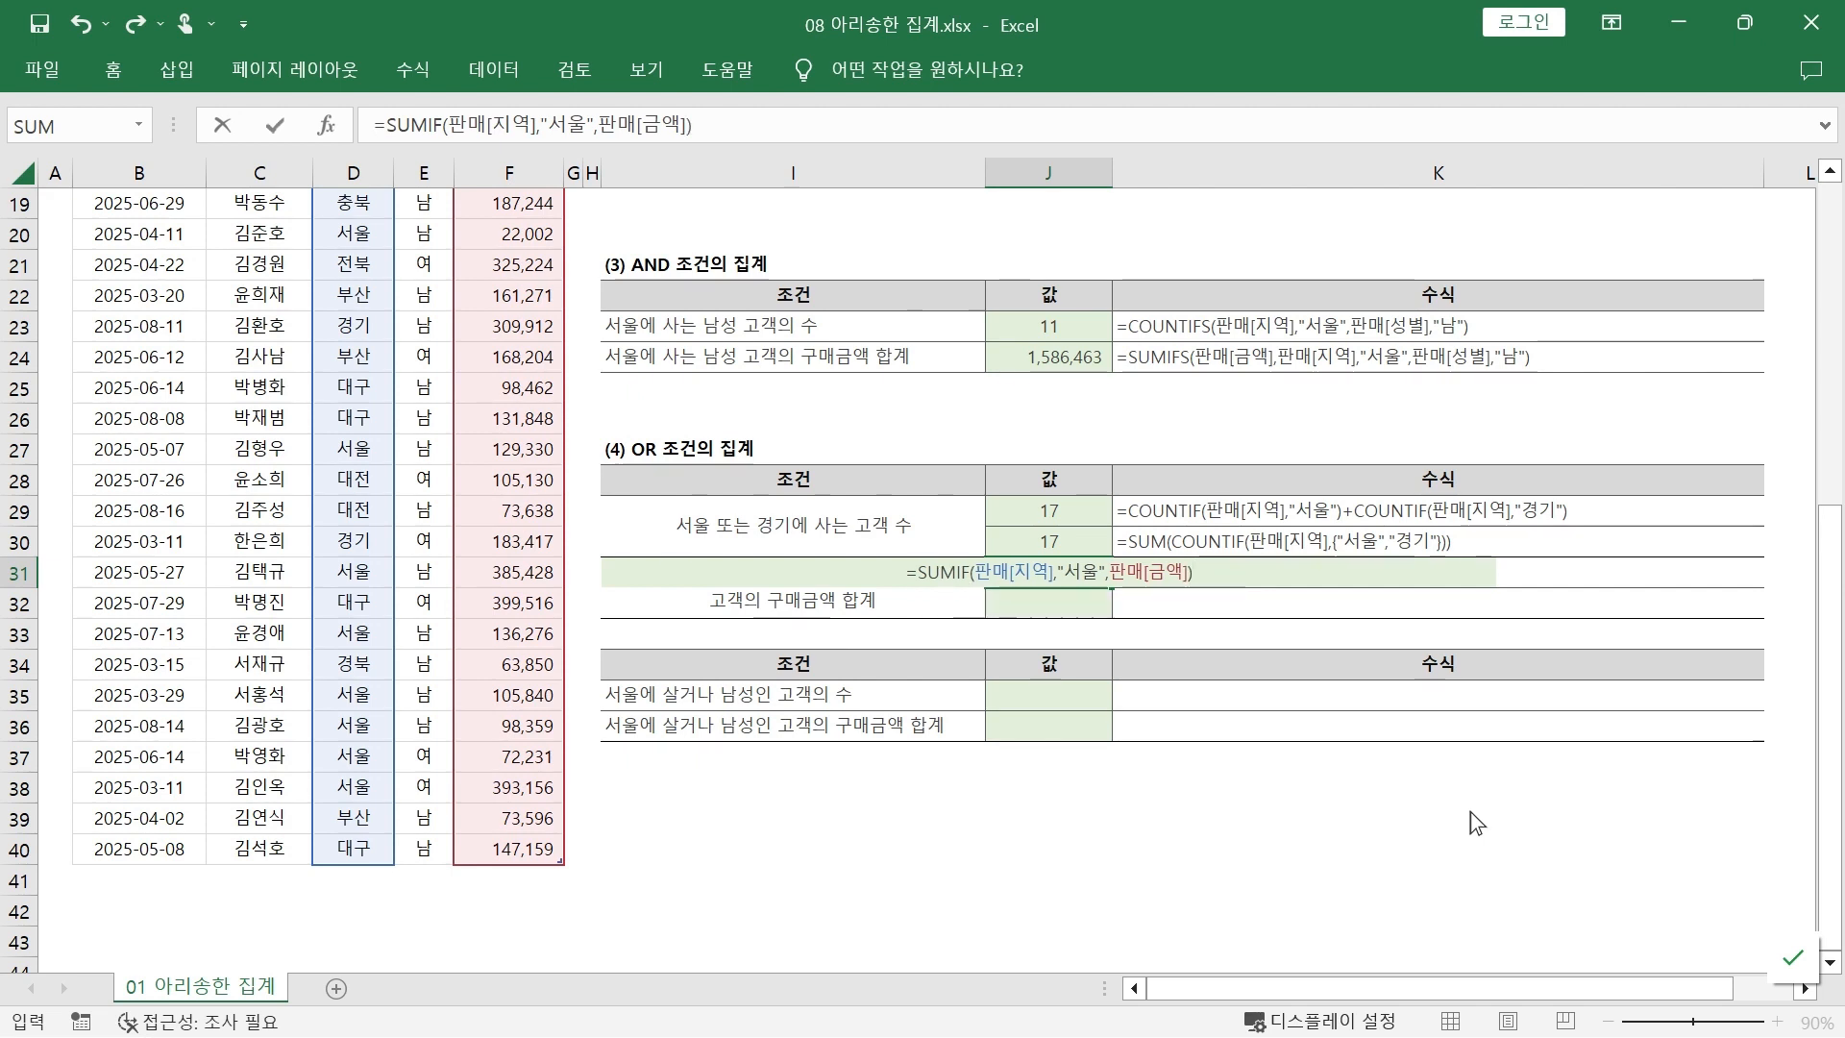
Complete the J31 formula by adding +SUMIF(판매[지역],"경기",판매[금액]) to include purchases of Gyeonggi customers.
{"action": "type", "text": "+"}
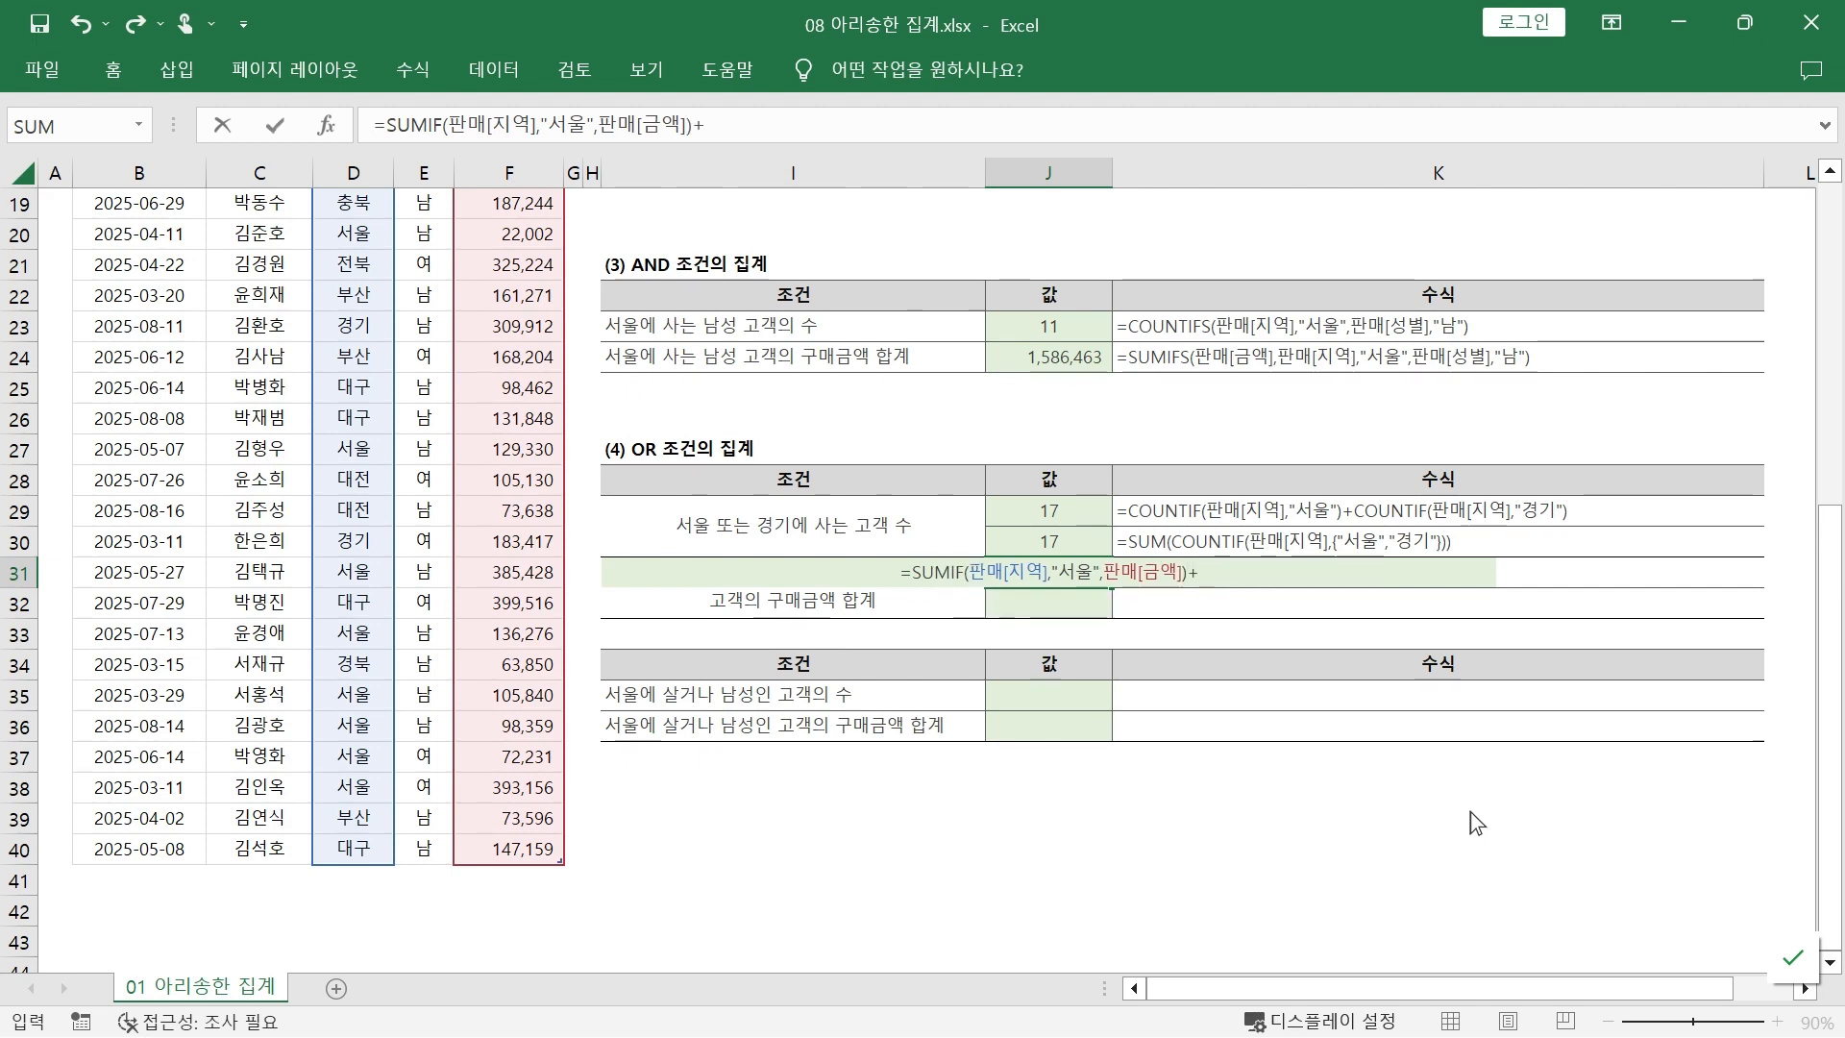
{"action": "type", "text": "sum"}
{"action": "key", "text": "Down"}
{"action": "key", "text": "Down"}
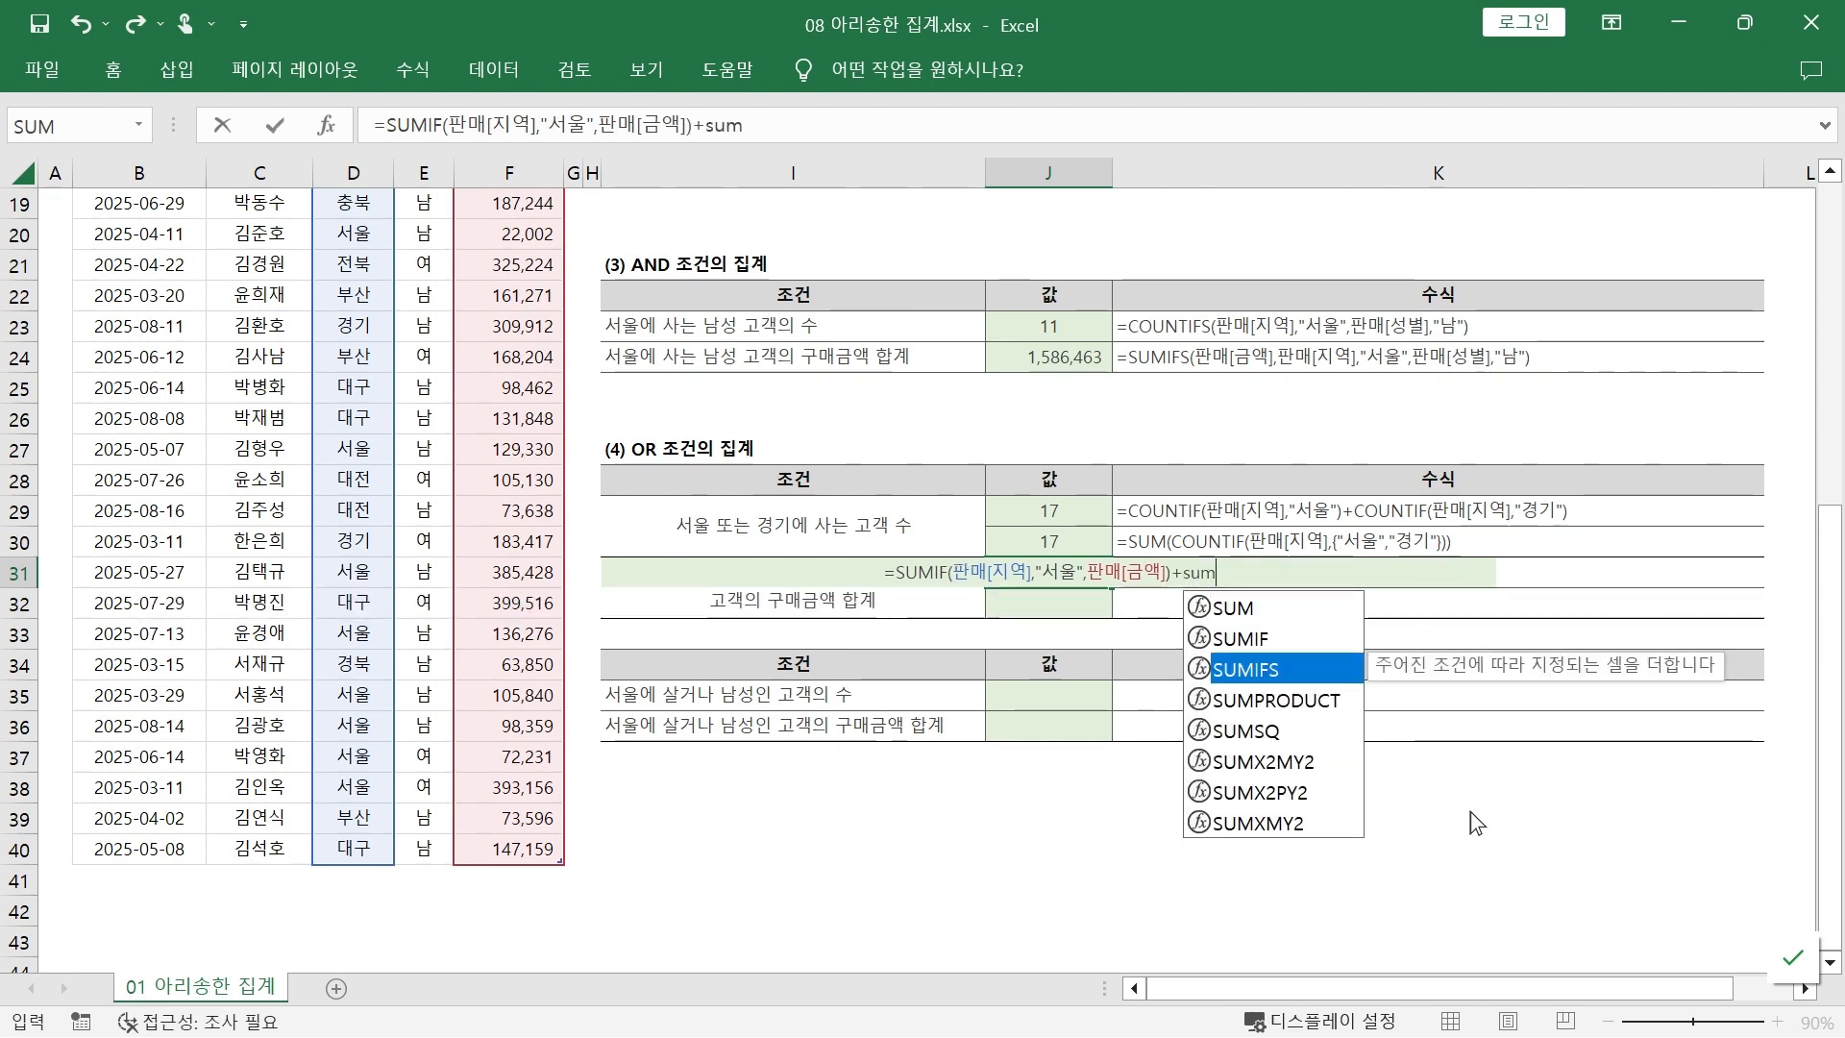
{"action": "key", "text": "Up"}
{"action": "key", "text": "Tab"}
{"action": "type", "text": "판"}
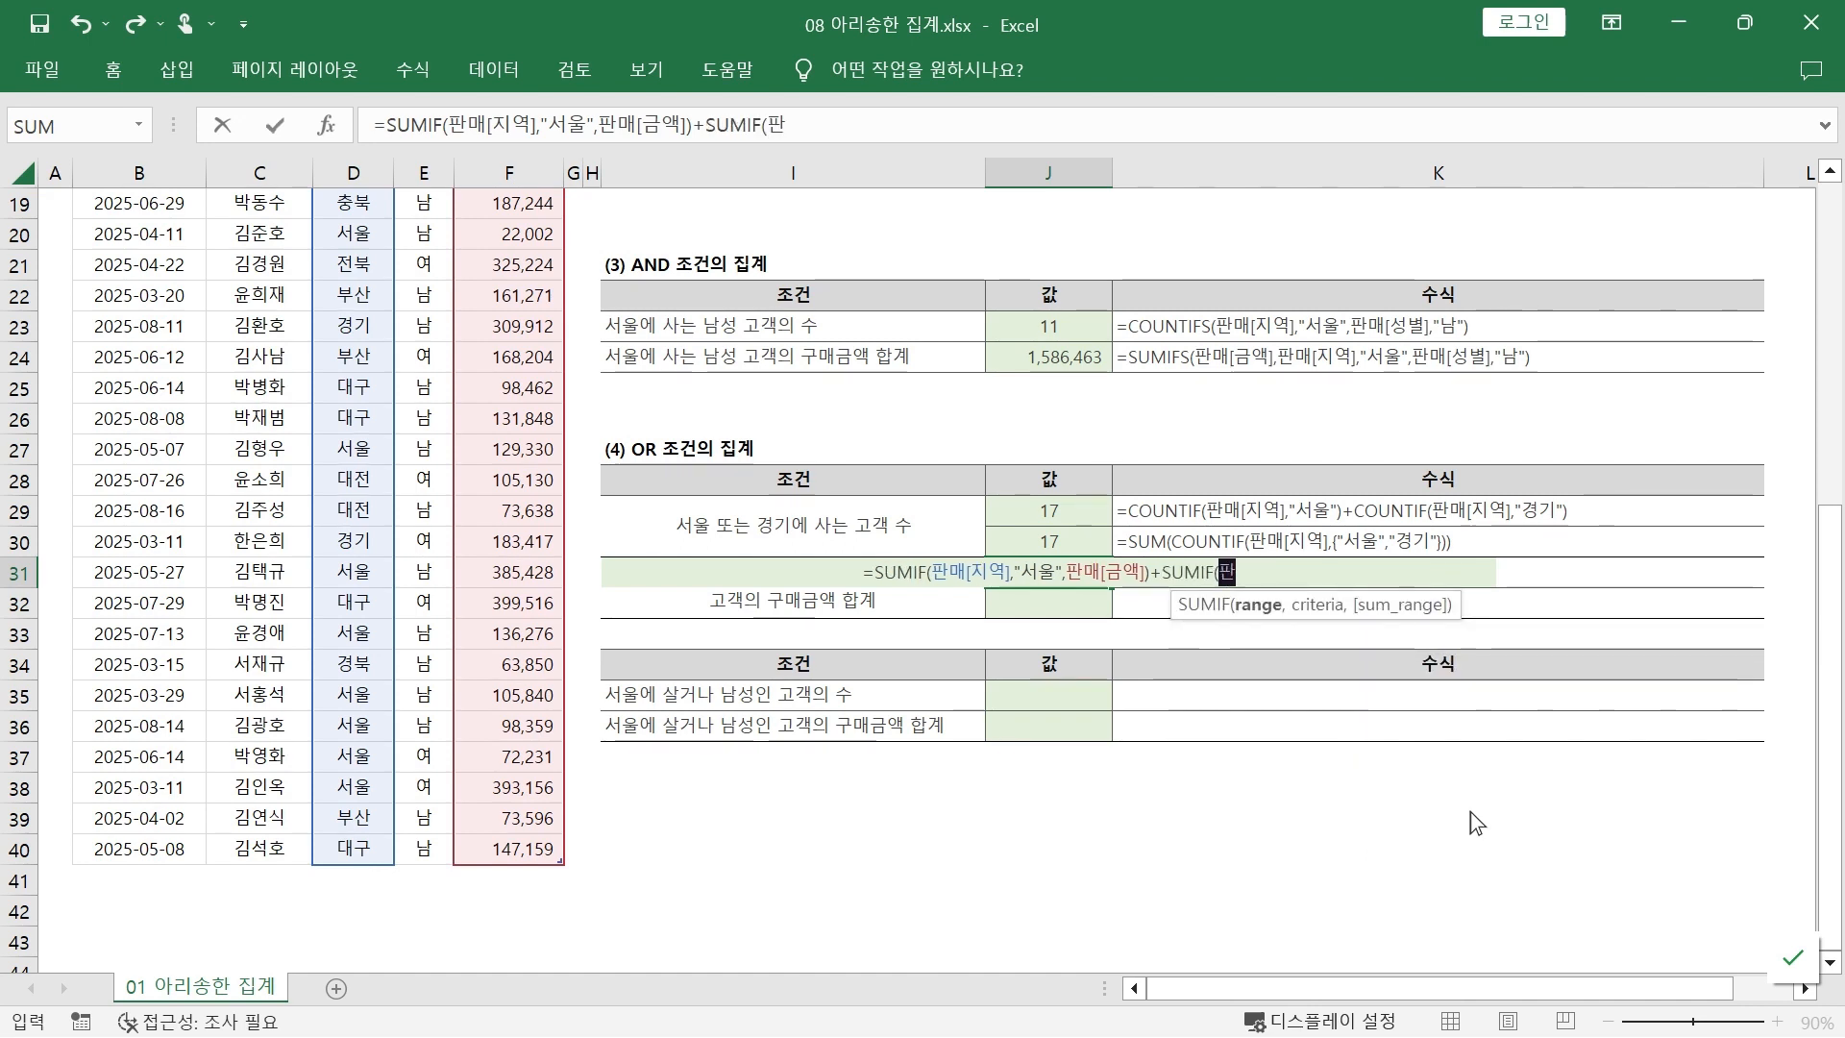
{"action": "type", "text": "매[지역],"}
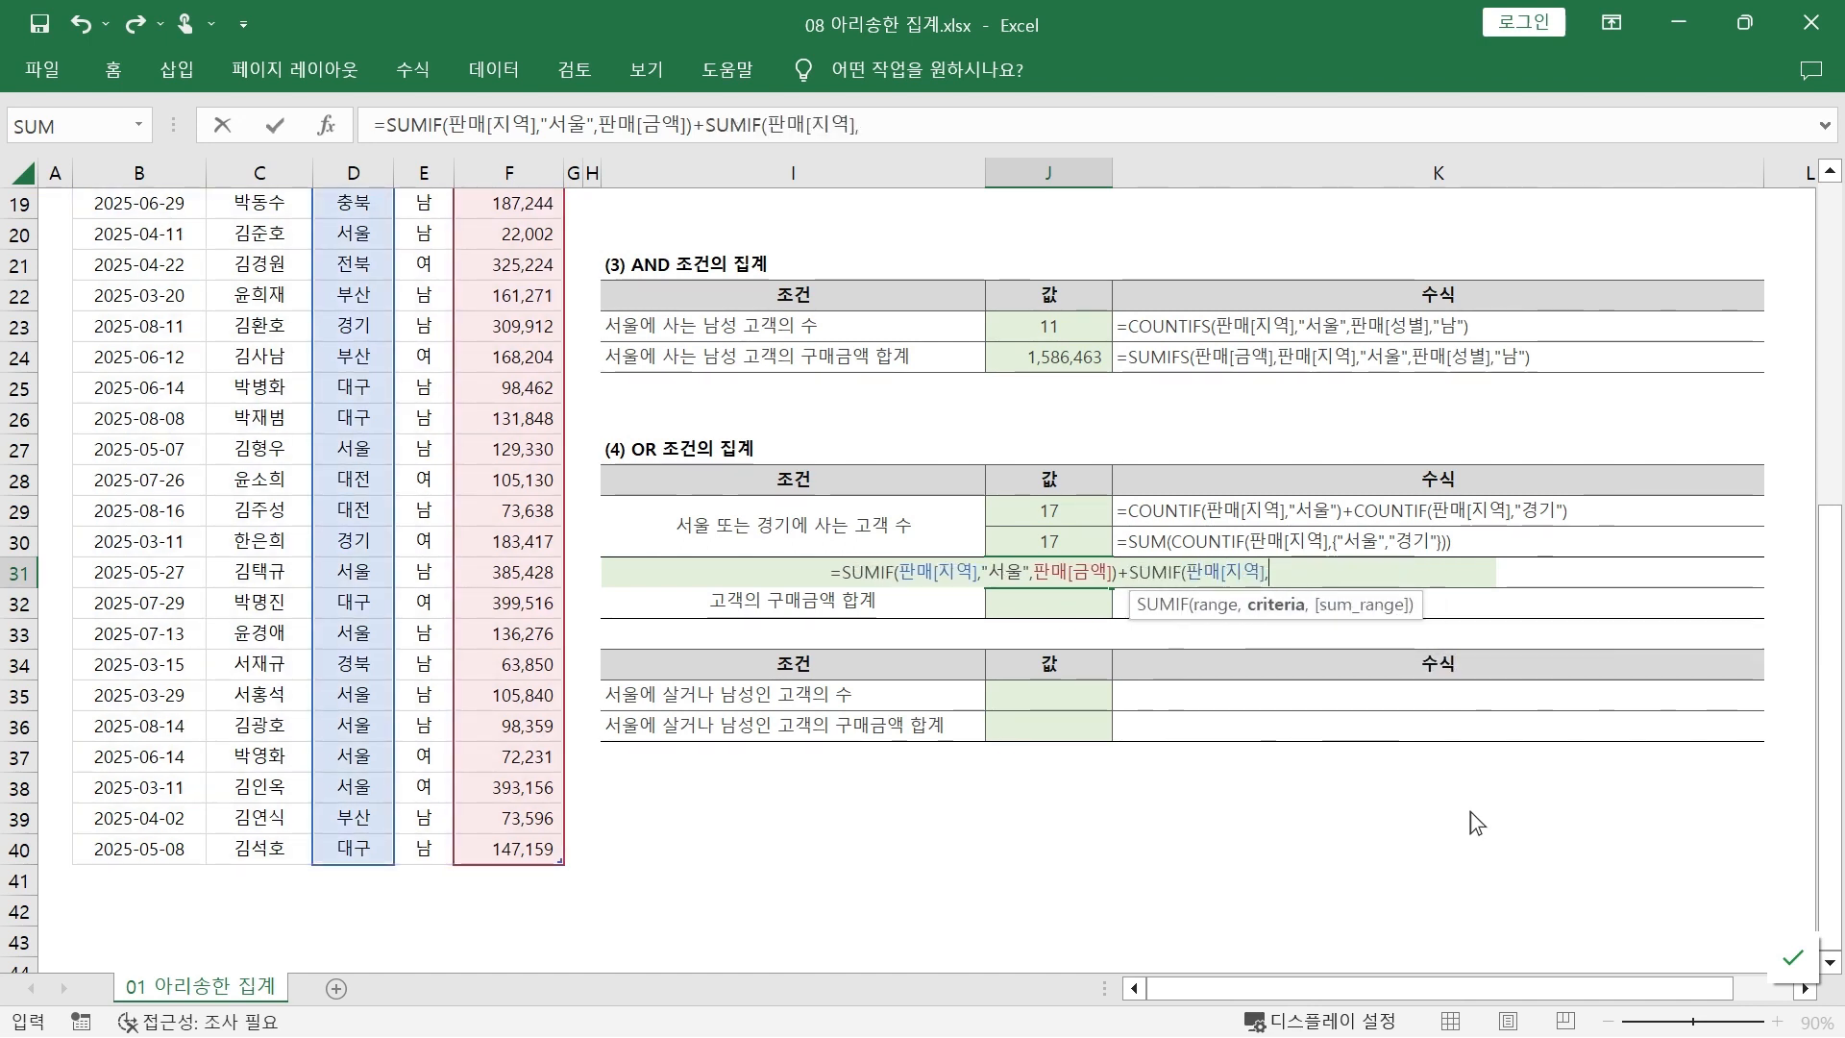
{"action": "type", "text": "\"경기\","}
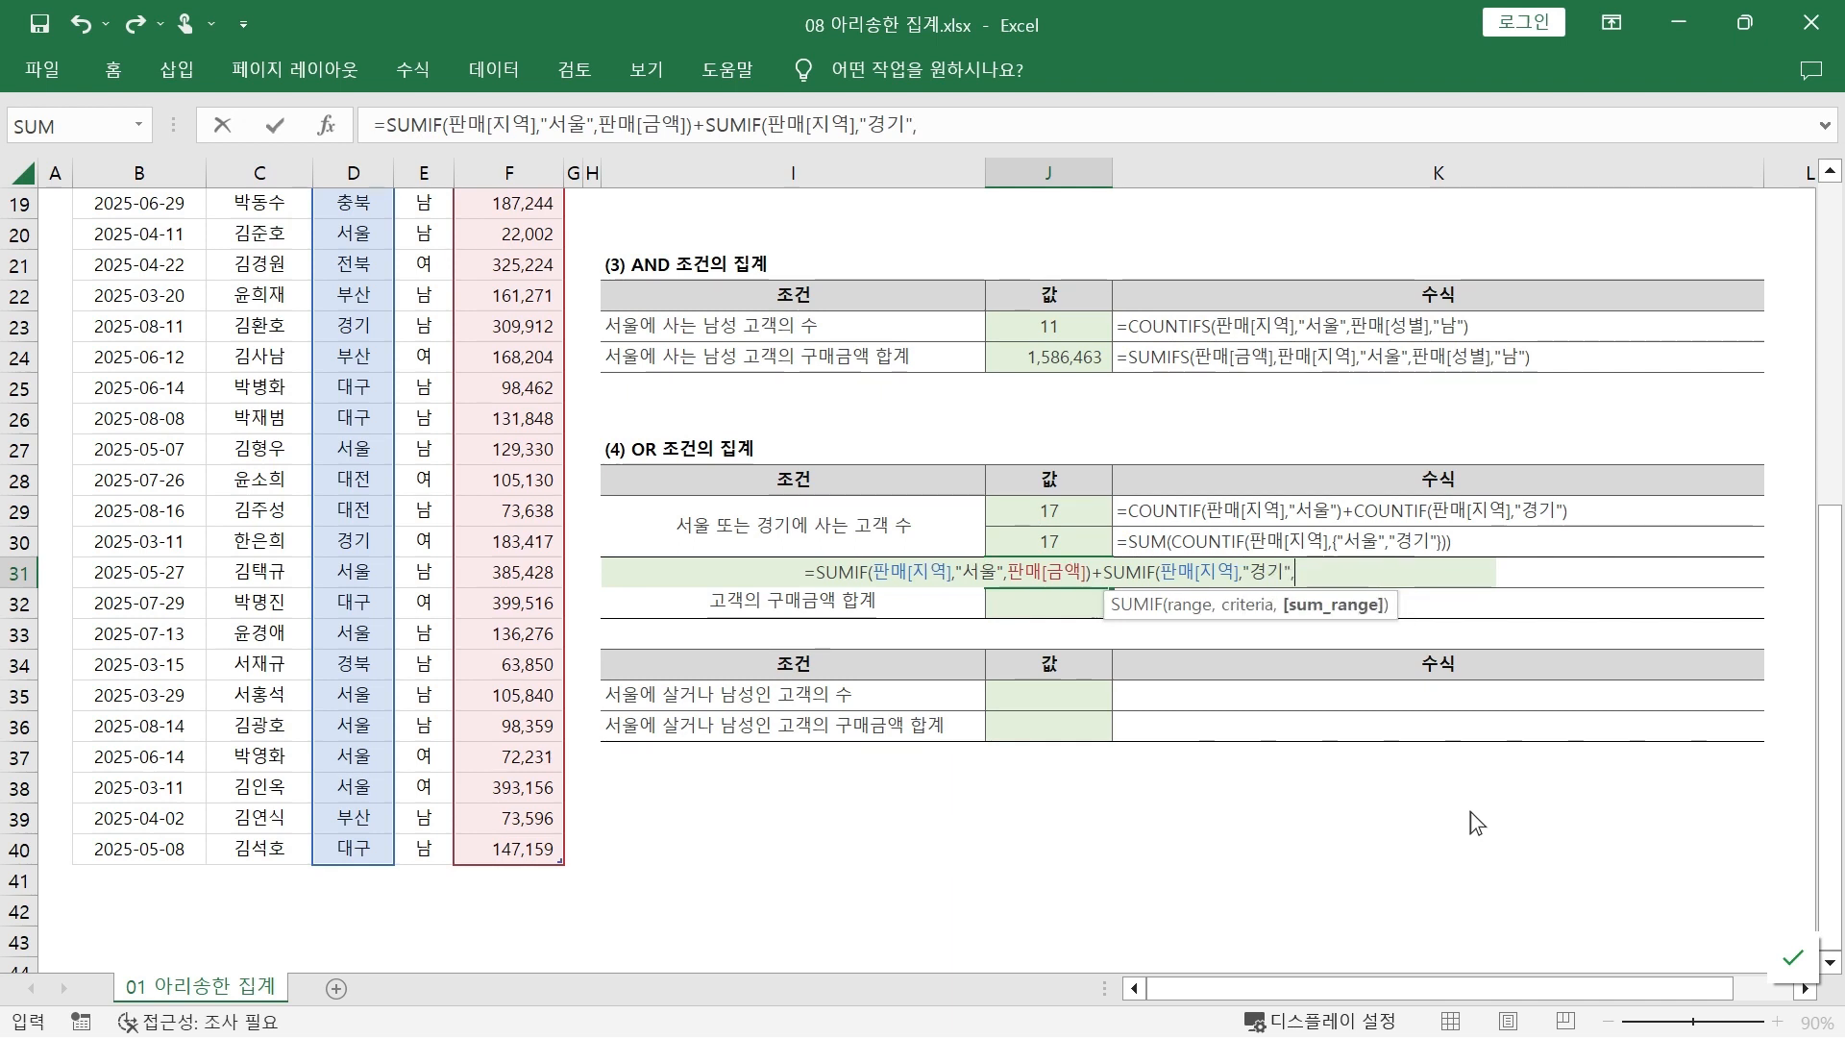
{"action": "type", "text": "판매[금"}
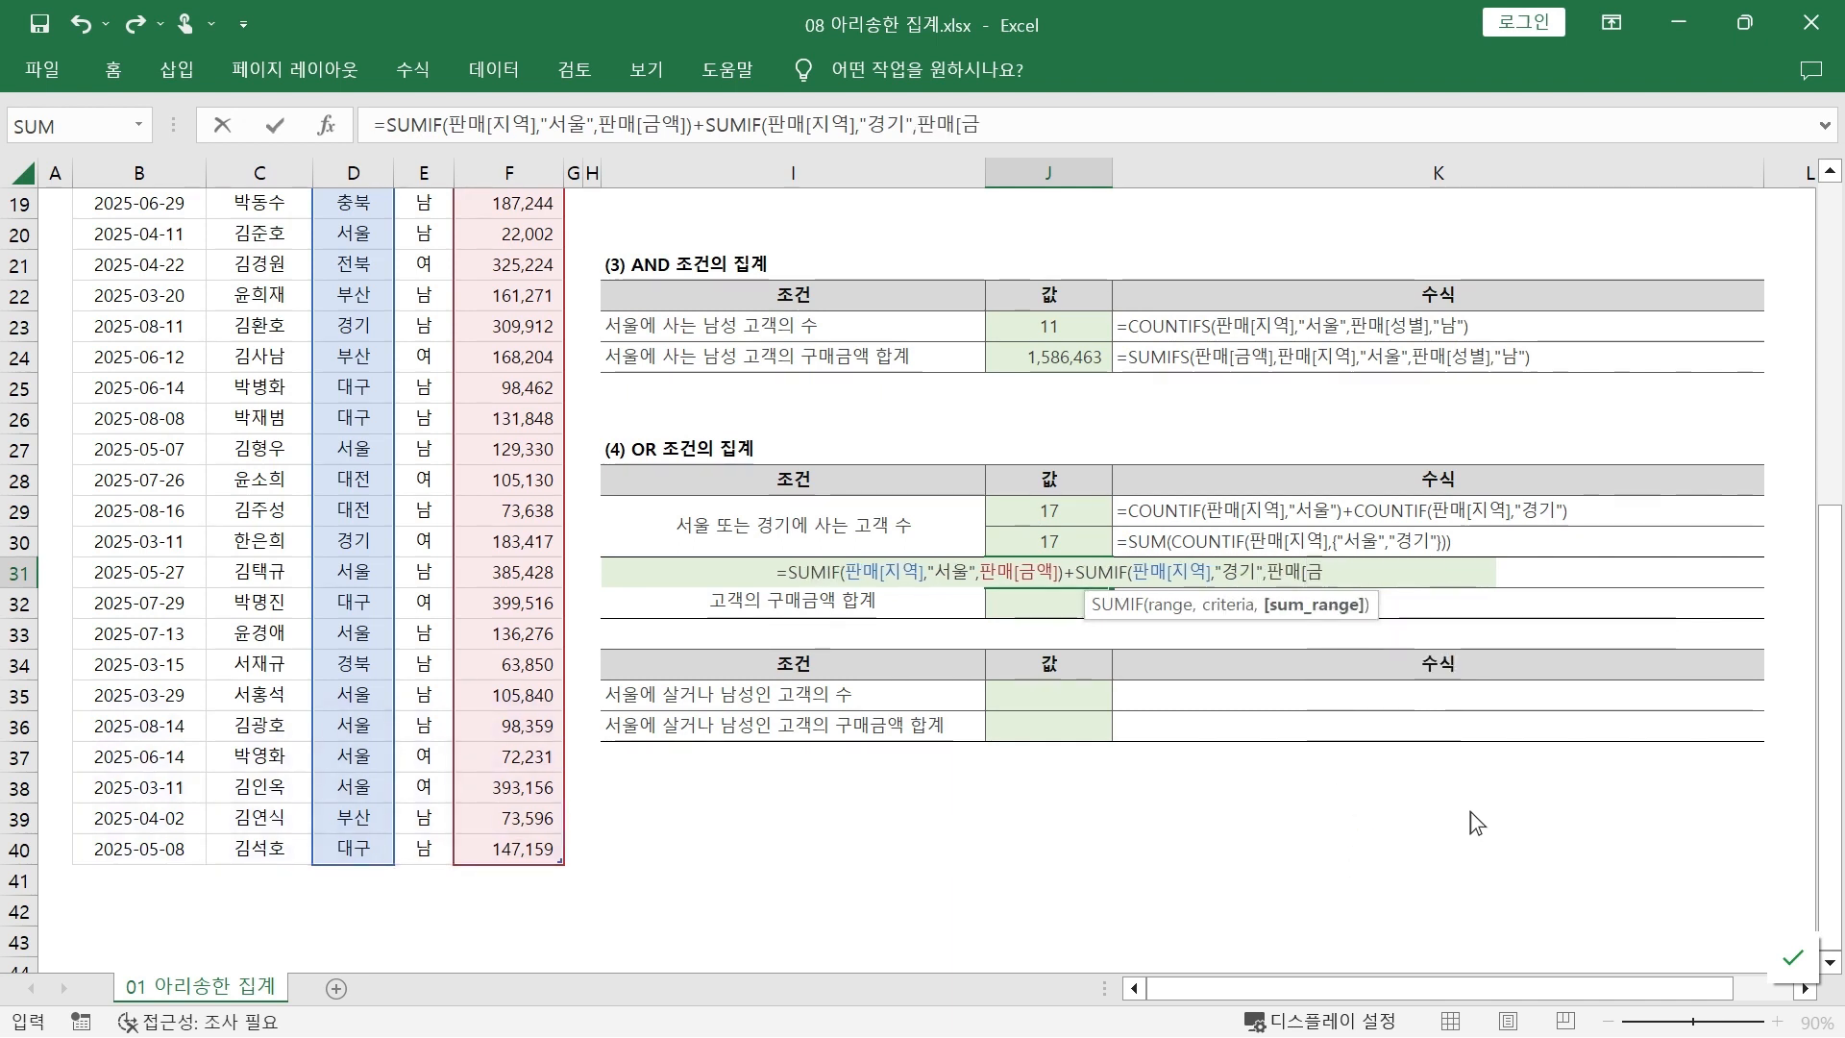
{"action": "type", "text": "액])"}
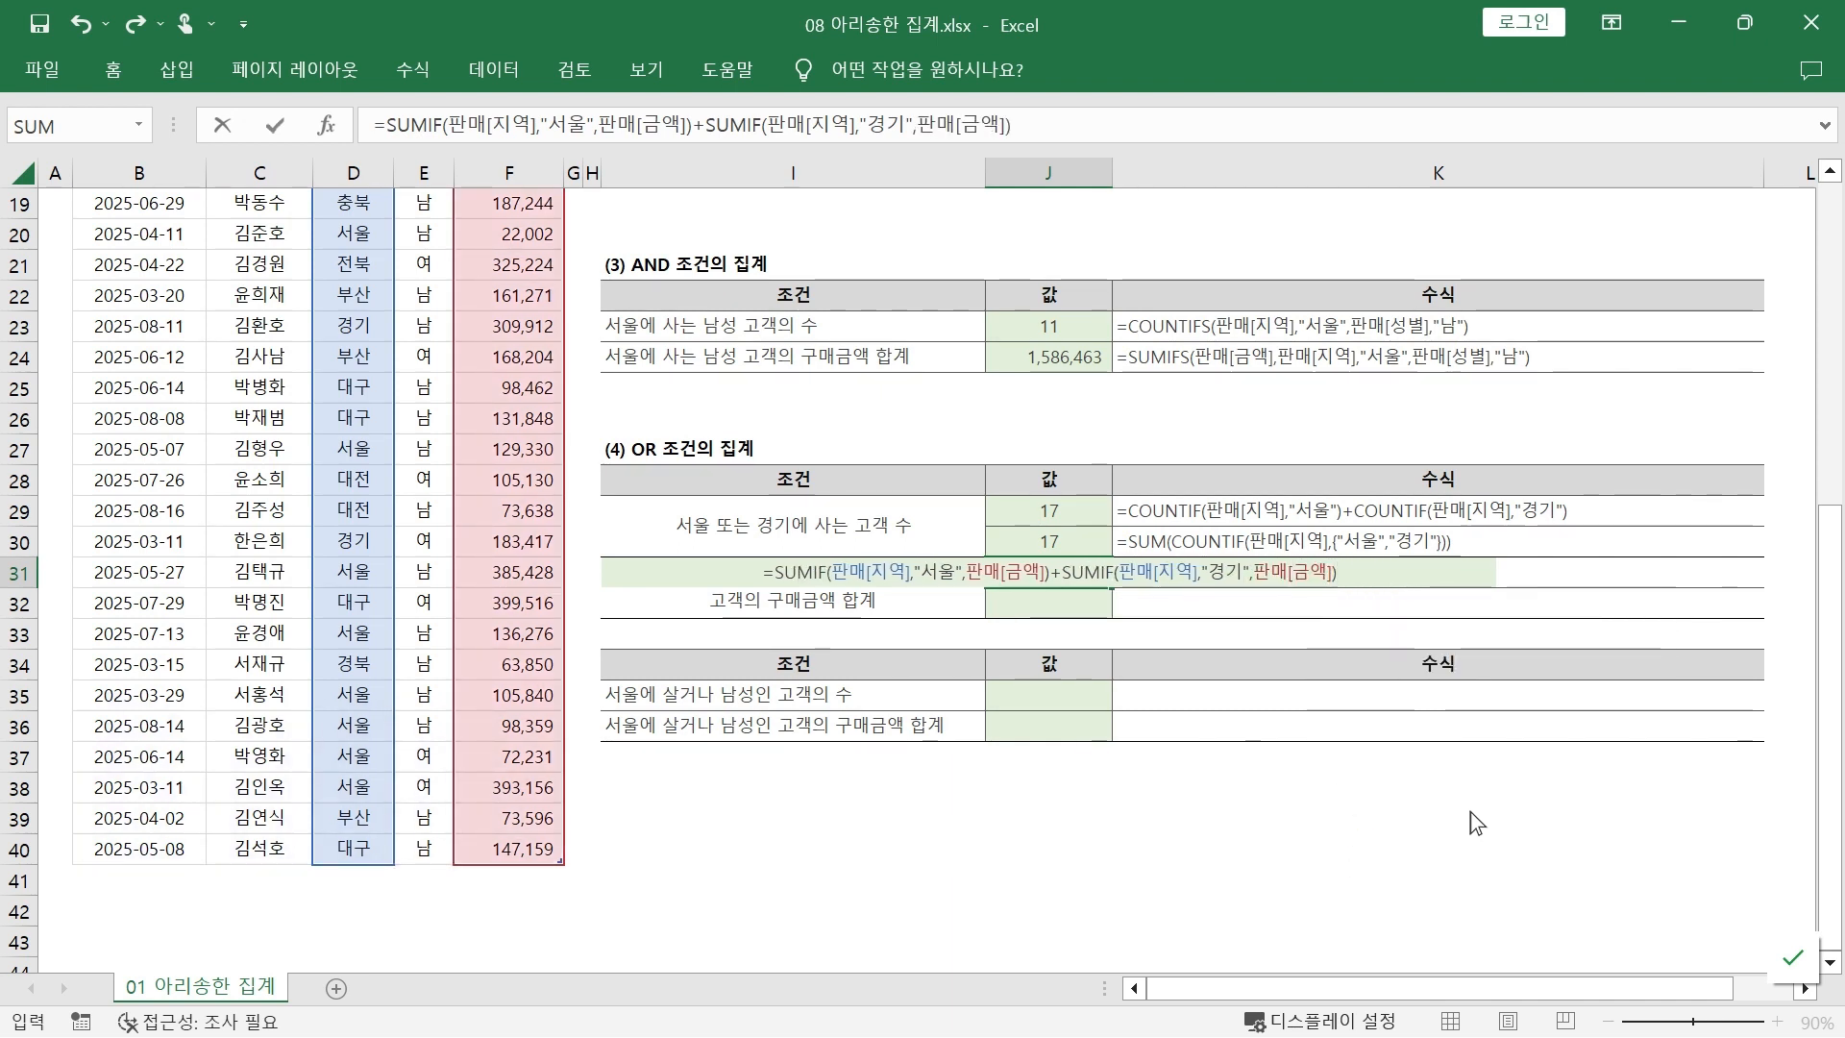
{"action": "key", "text": "Return"}
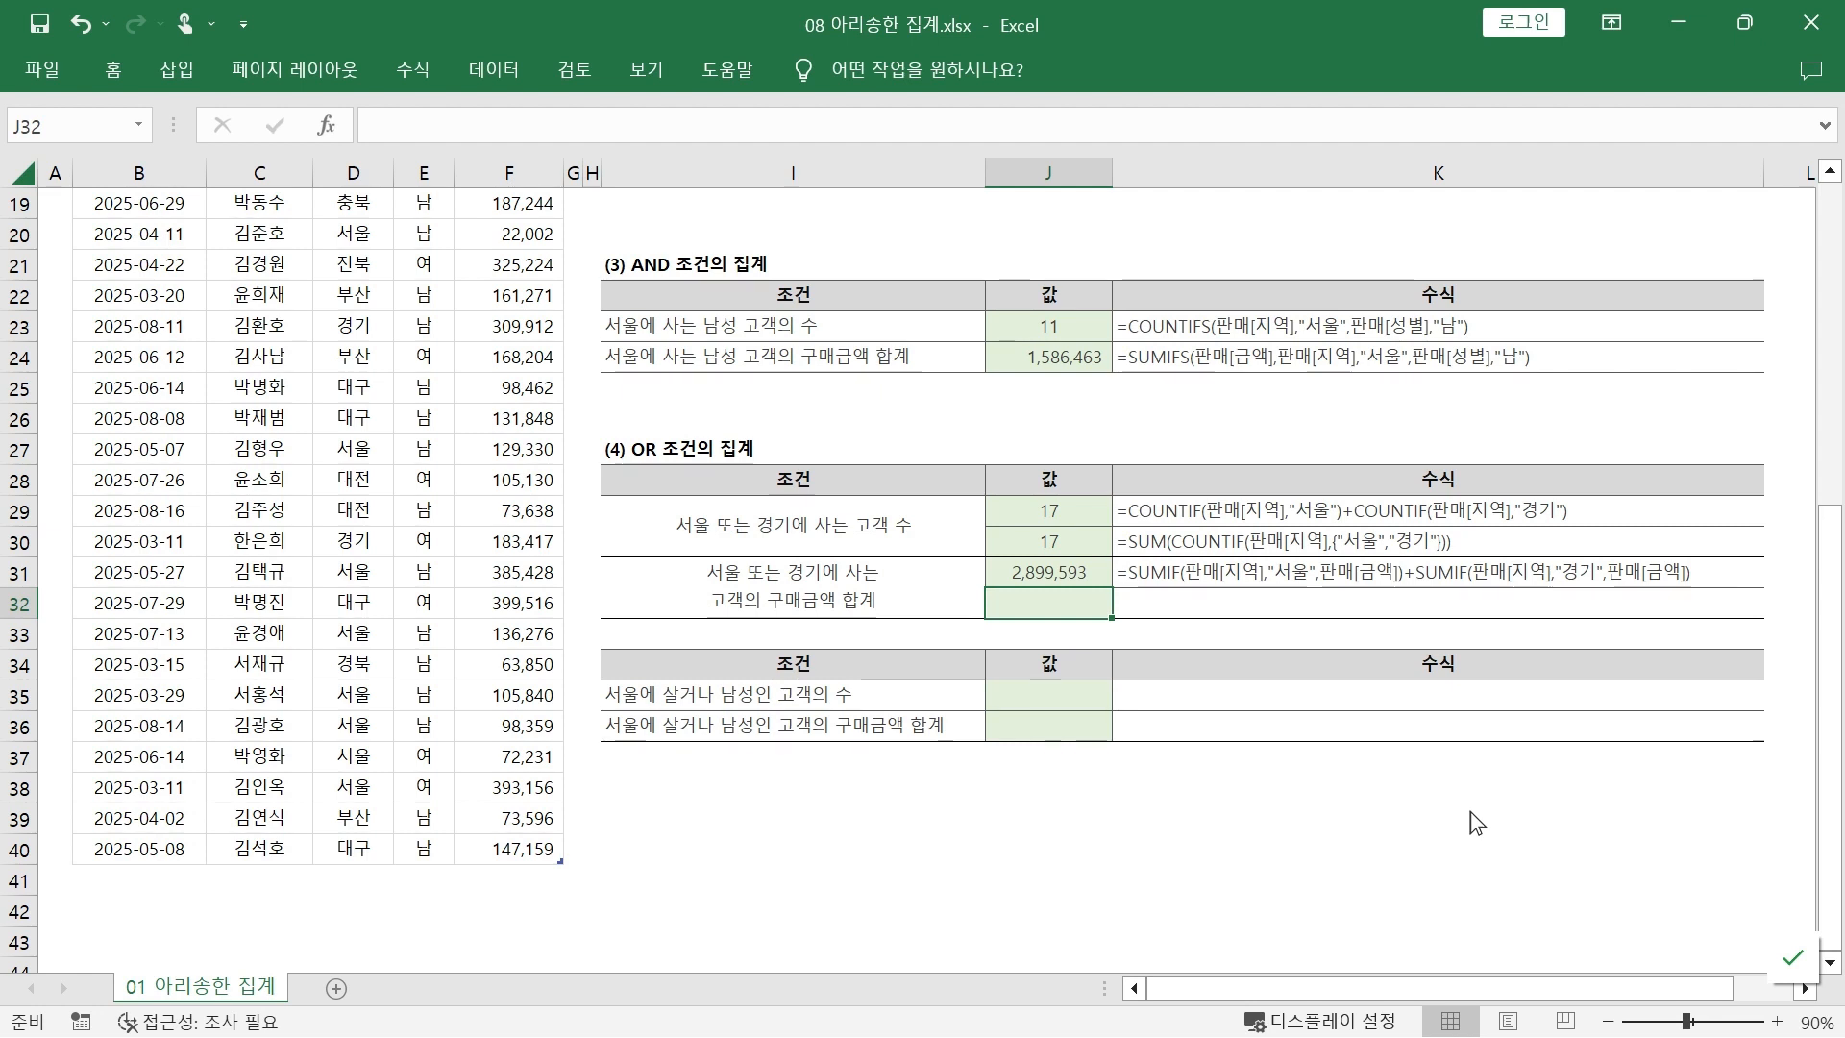
Begin an alternative Seoul-or-Gyeonggi purchase total in J32 with SUMIF nested inside SUMPRODUCT, as =SUMPRODUCT(SUMIF(.
{"action": "type", "text": "="}
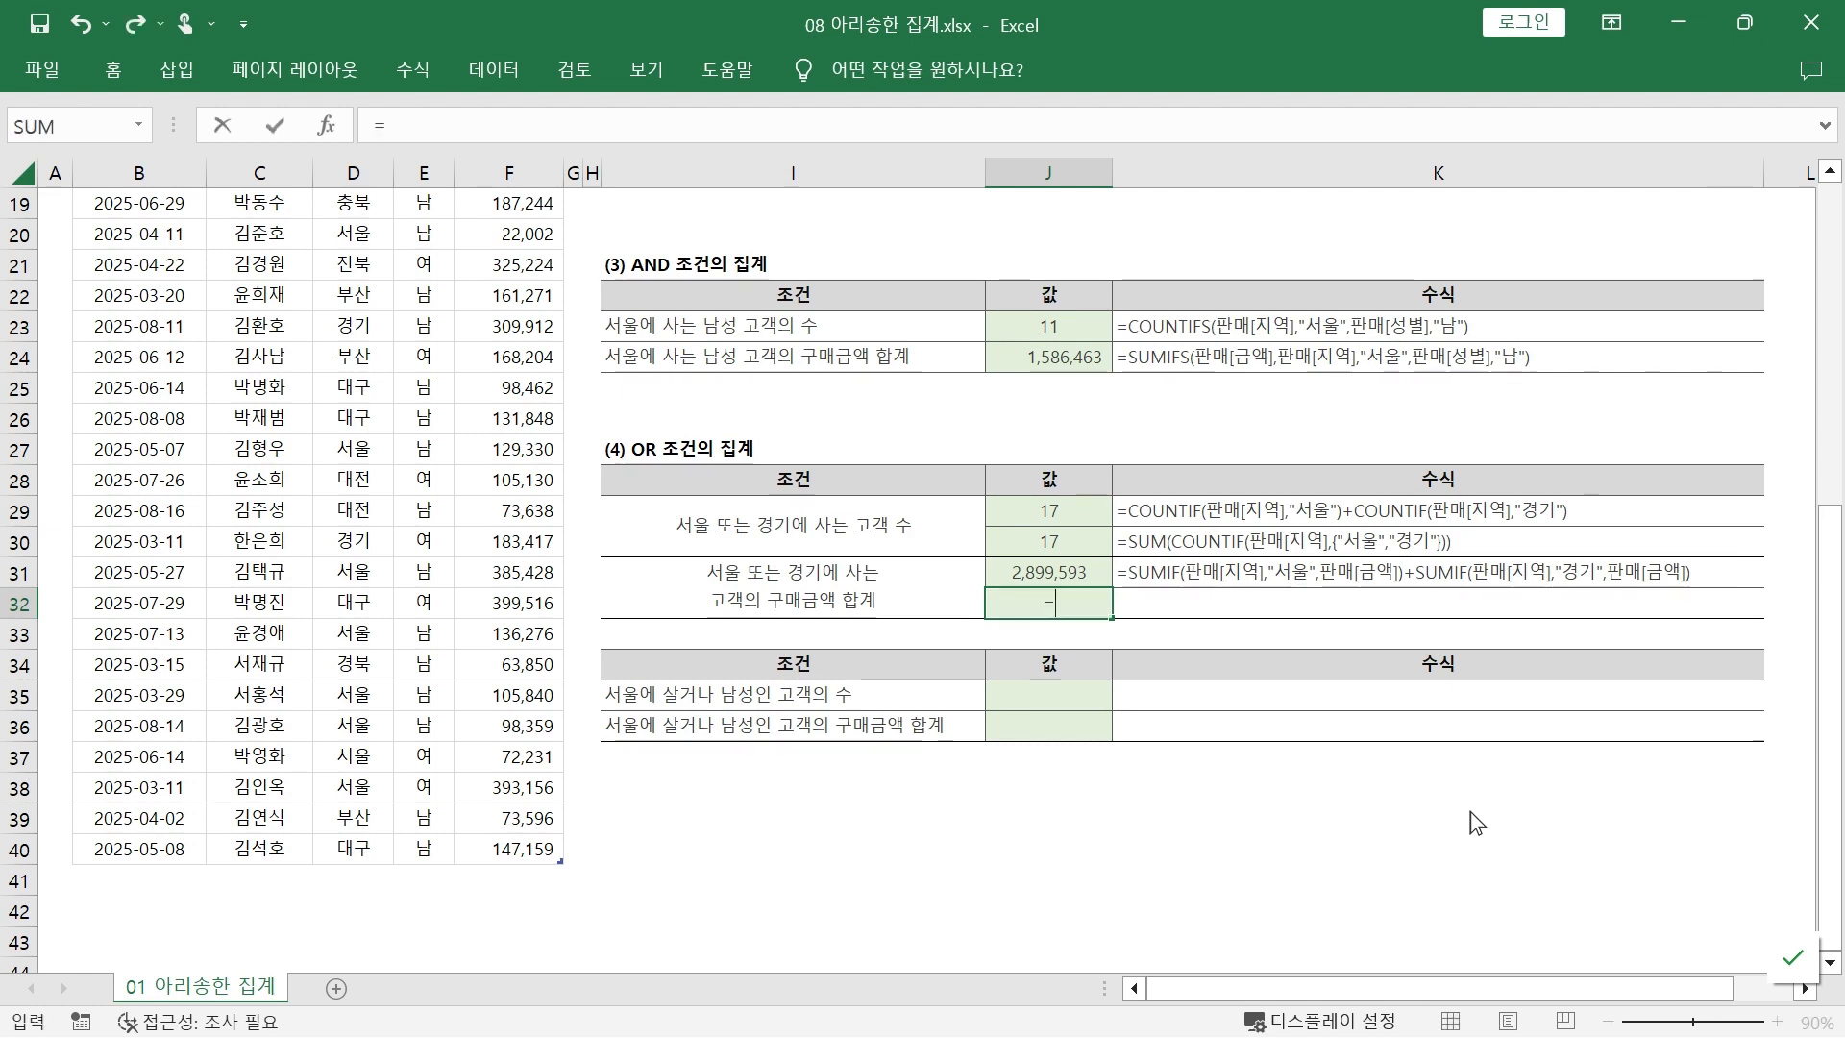
{"action": "type", "text": "sum"}
{"action": "key", "text": "Down"}
{"action": "key", "text": "Down"}
{"action": "key", "text": "Down"}
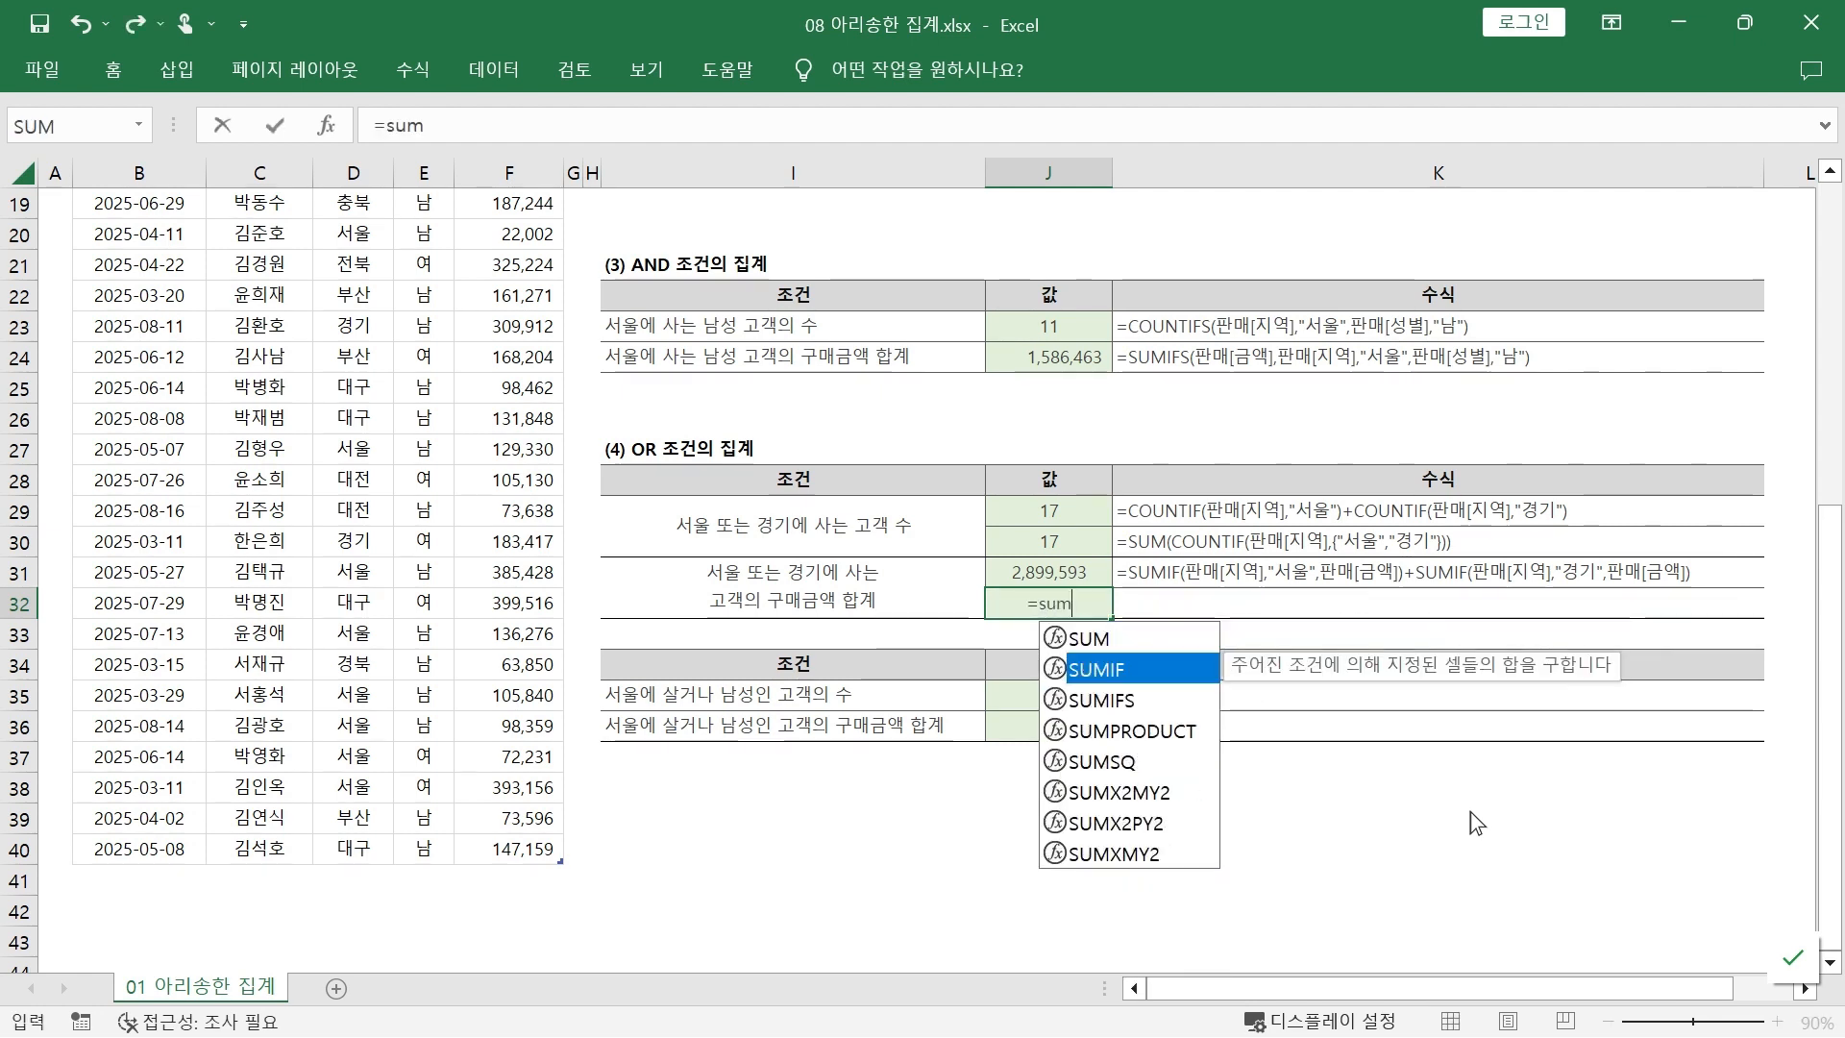
{"action": "key", "text": "Tab"}
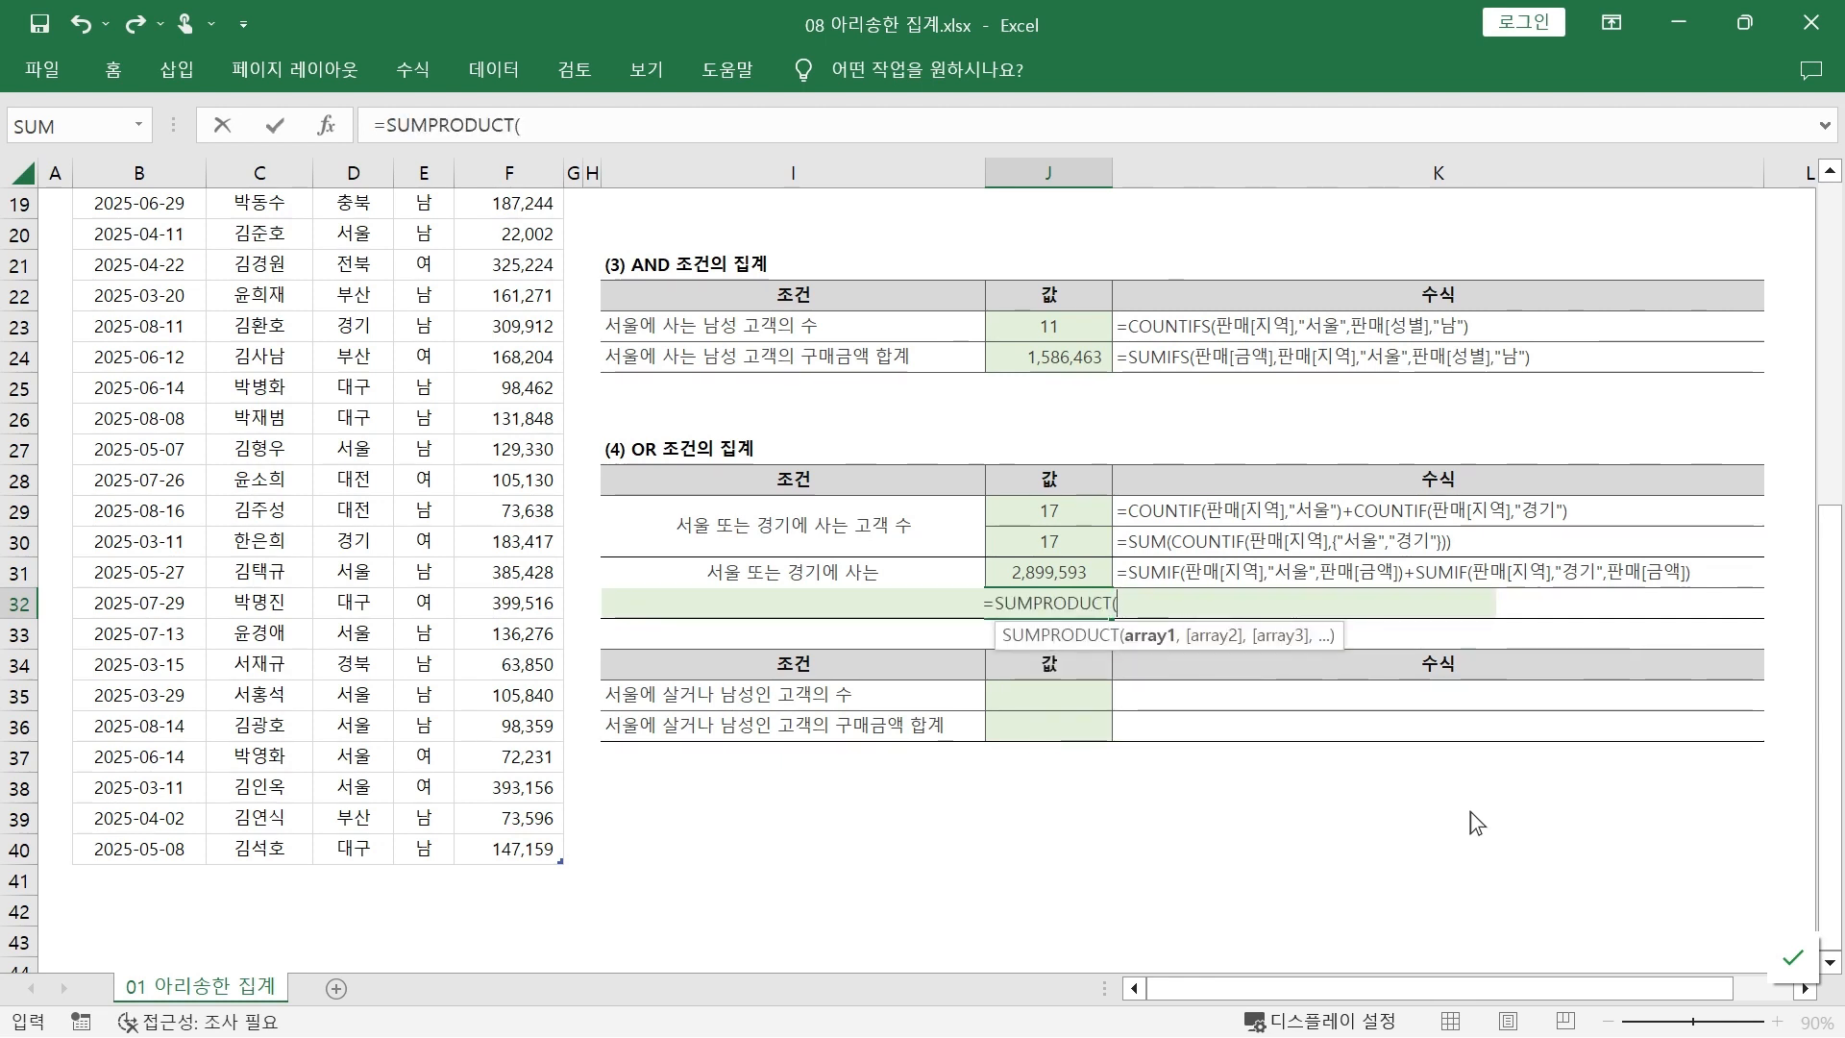
{"action": "type", "text": "sum"}
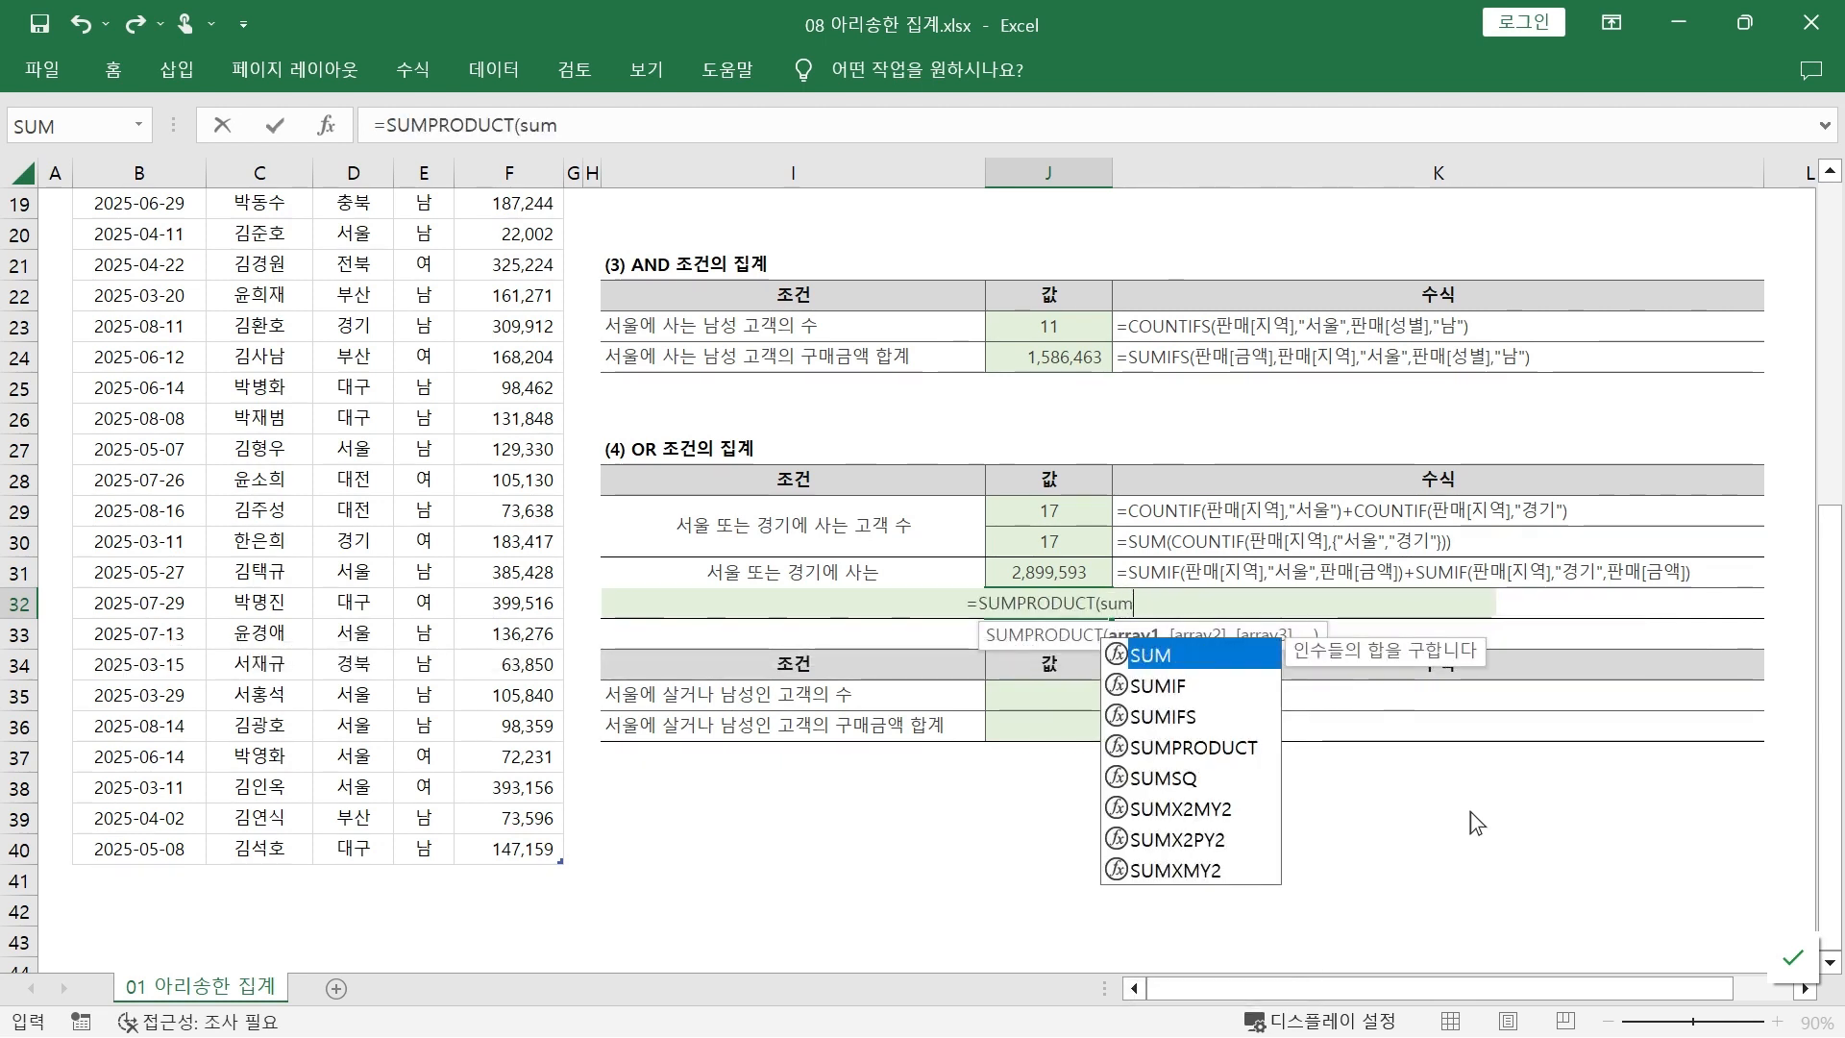
{"action": "type", "text": "if"}
{"action": "key", "text": "Tab"}
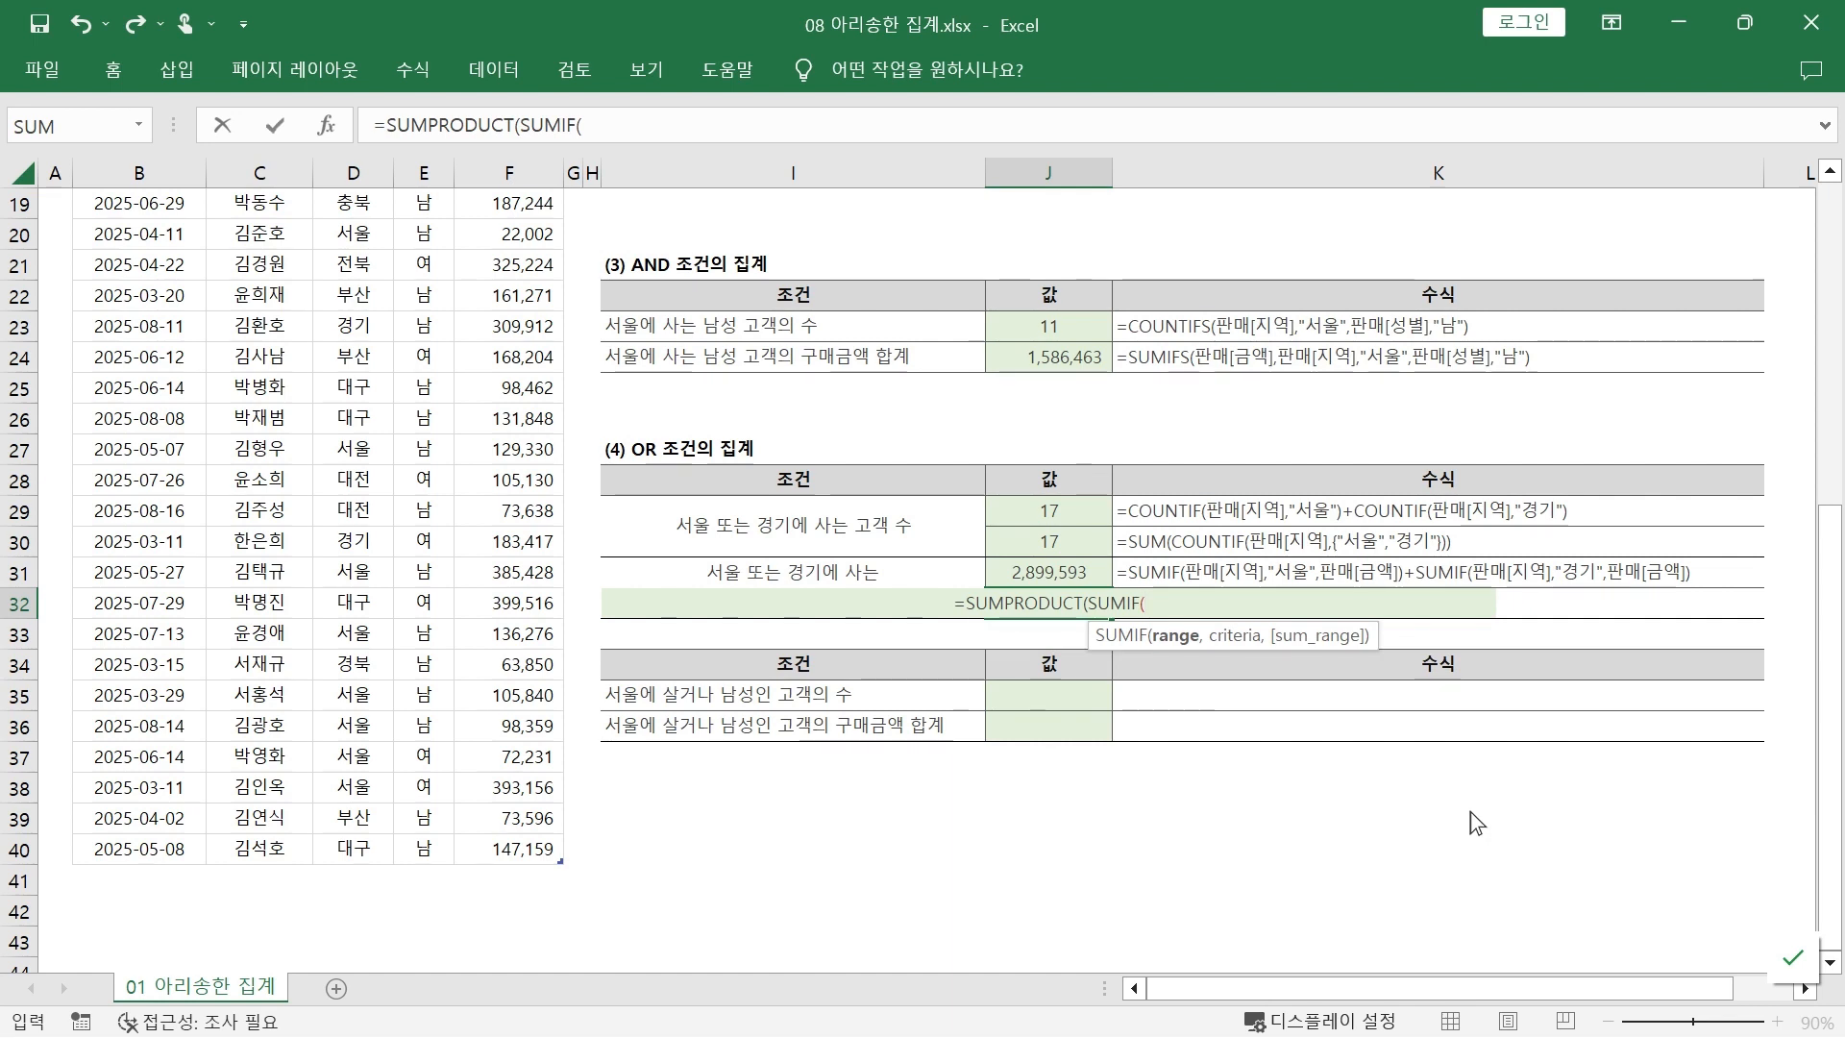
Complete the J32 formula with the SUMIF arguments 판매[지역],{"서울","경기"},판매[금액] and close both functions.
{"action": "type", "text": "ㅍㅏㄴㅁㅐ"}
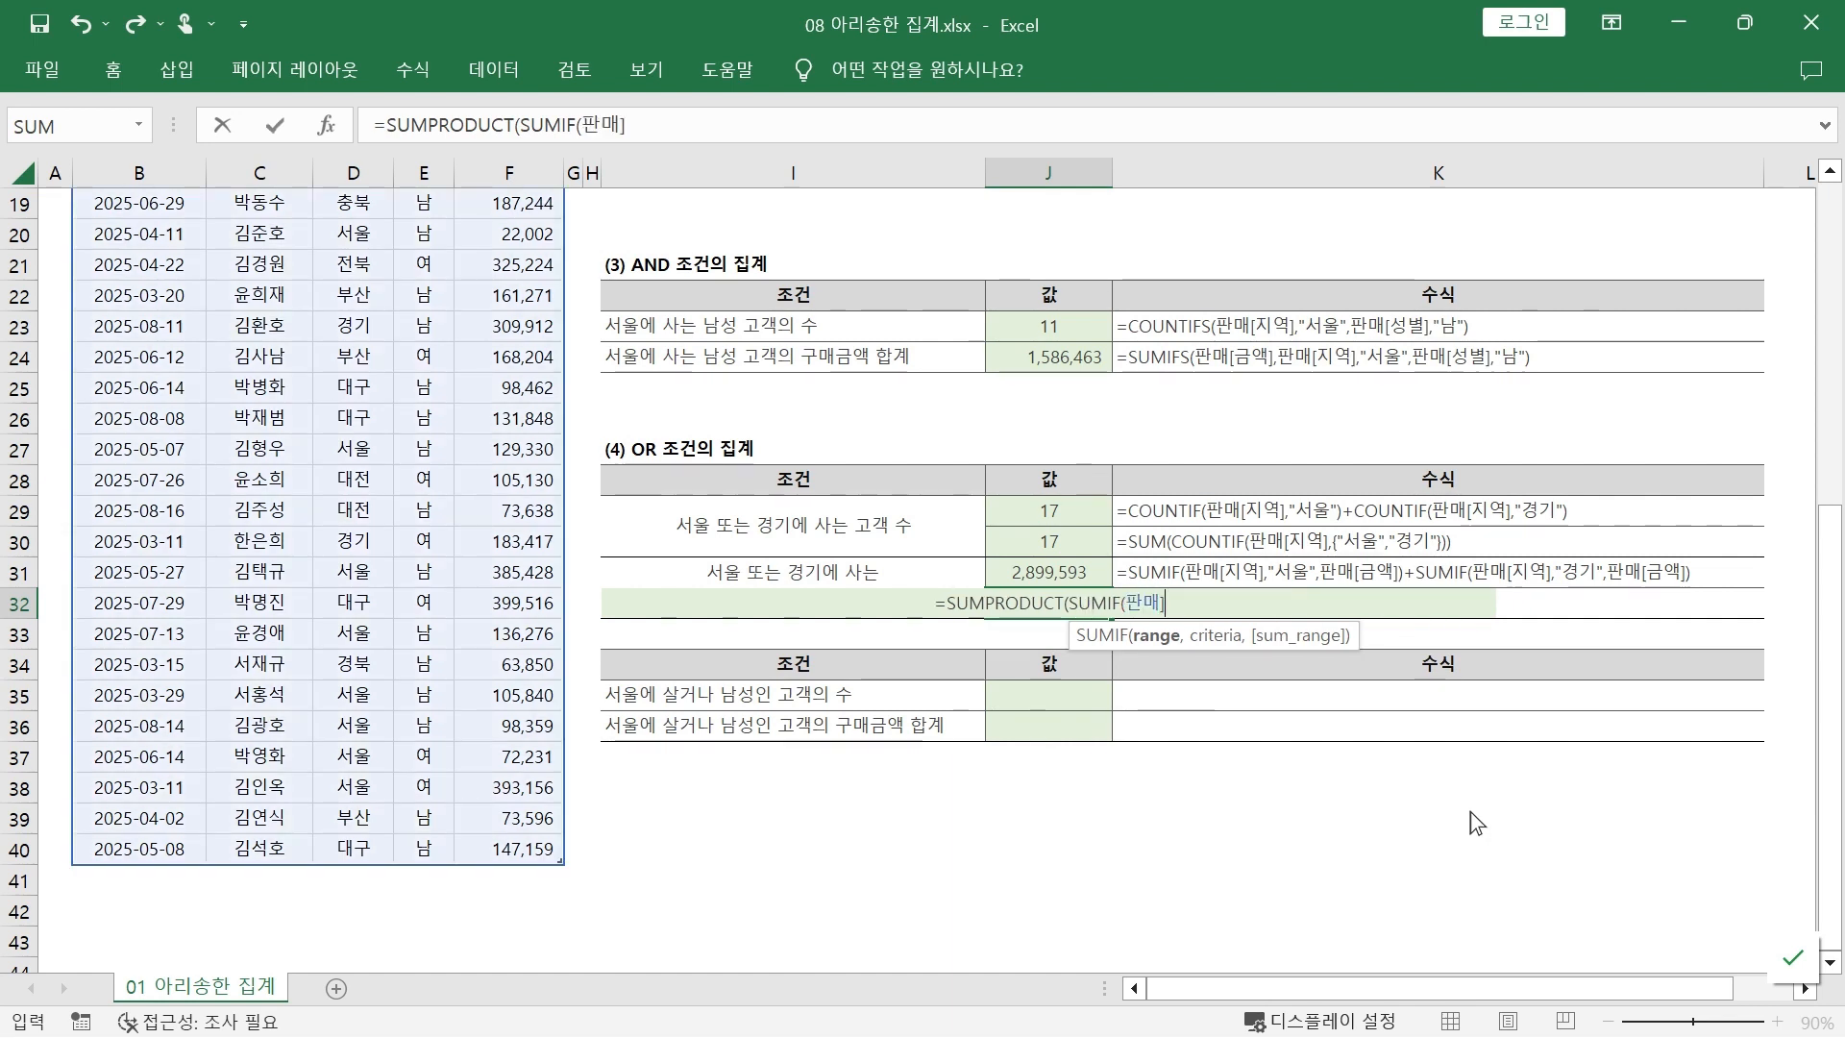
{"action": "type", "text": "[ㅈㅣㅇㅕㄱ],"}
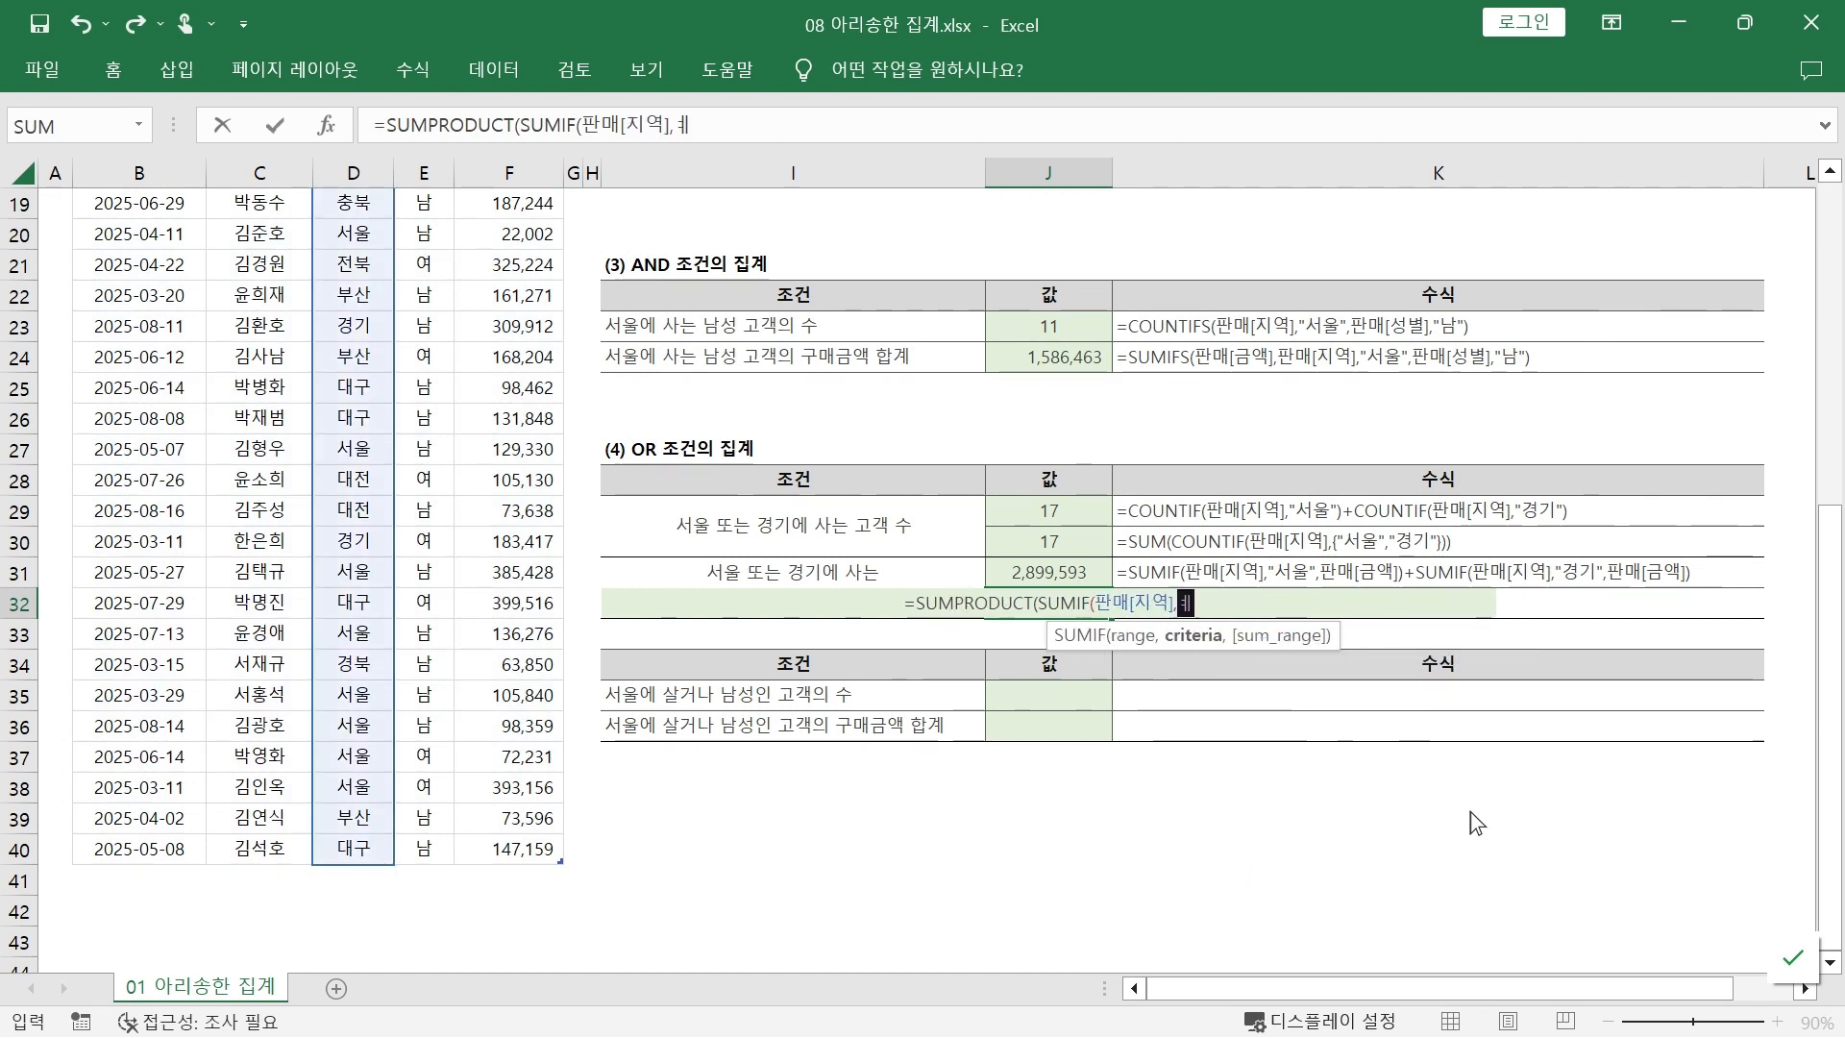
{"action": "type", "text": "{"}
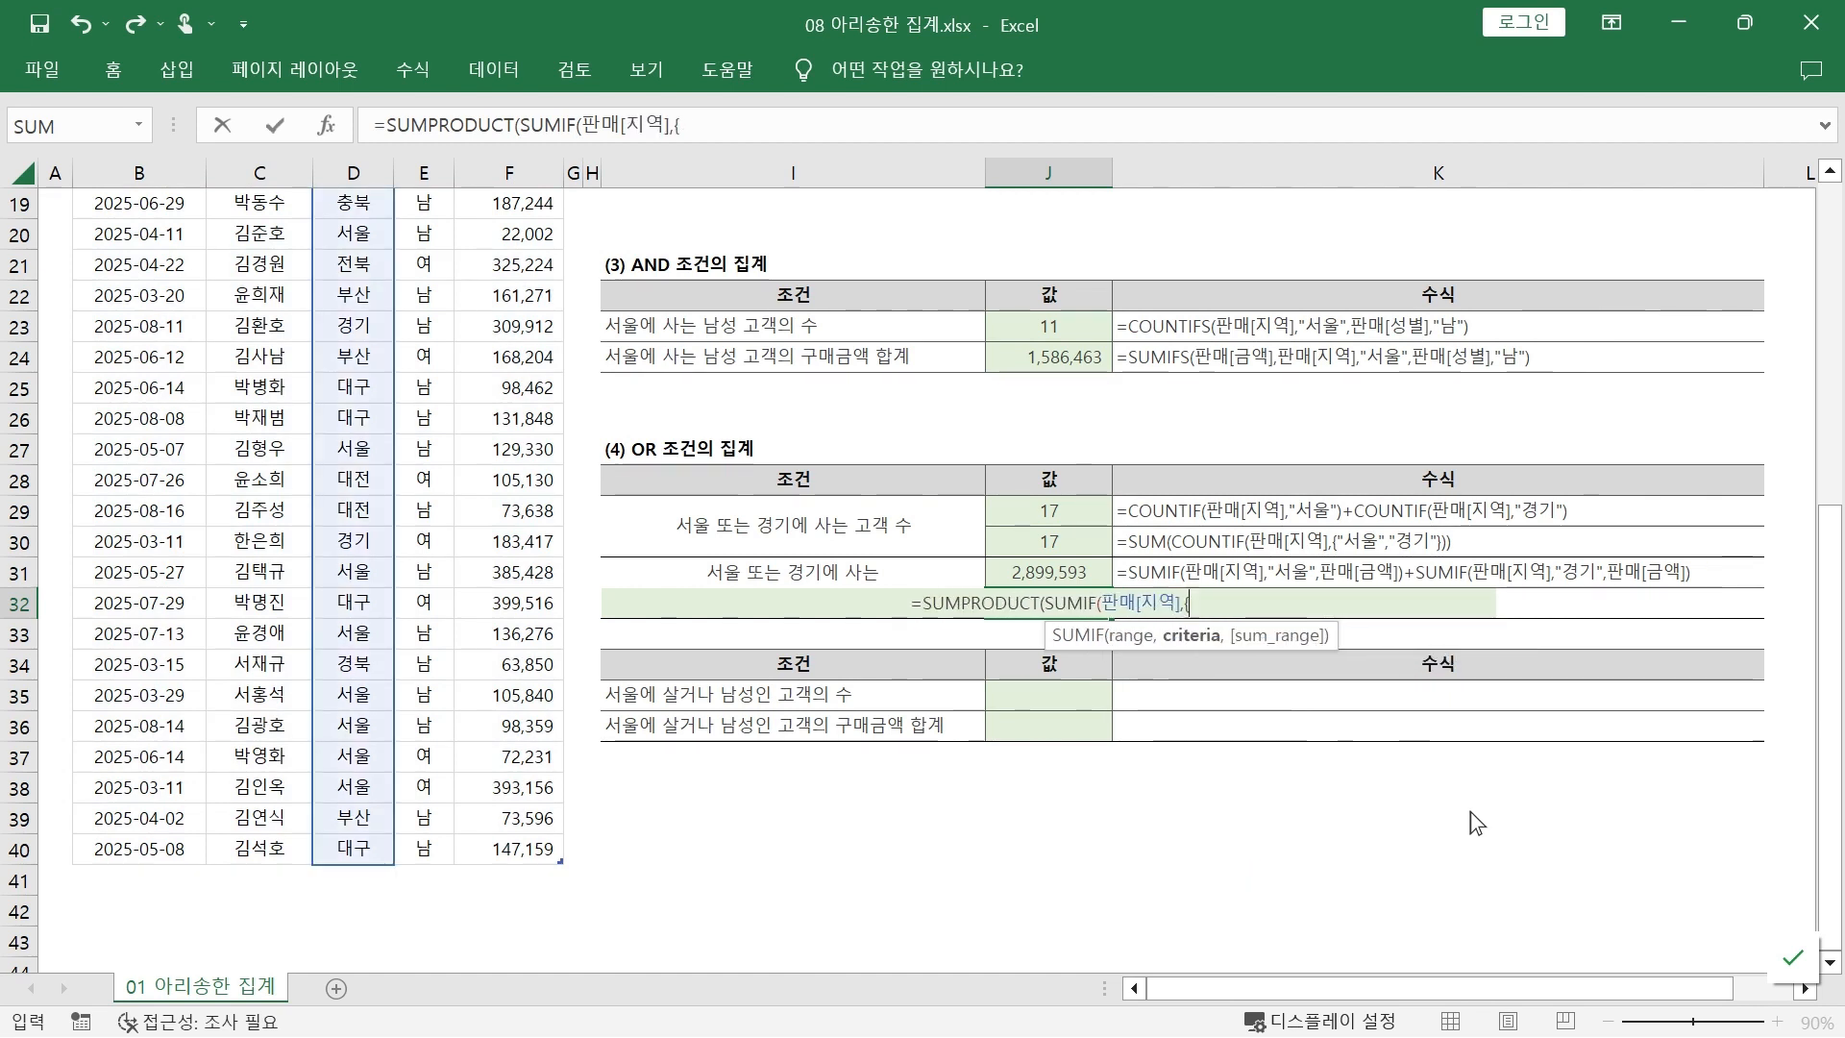
{"action": "type", "text": "\"ㅅㅓㅇㅜㄹ\",\"ㄱㅕㅇㄱㅣ\""}
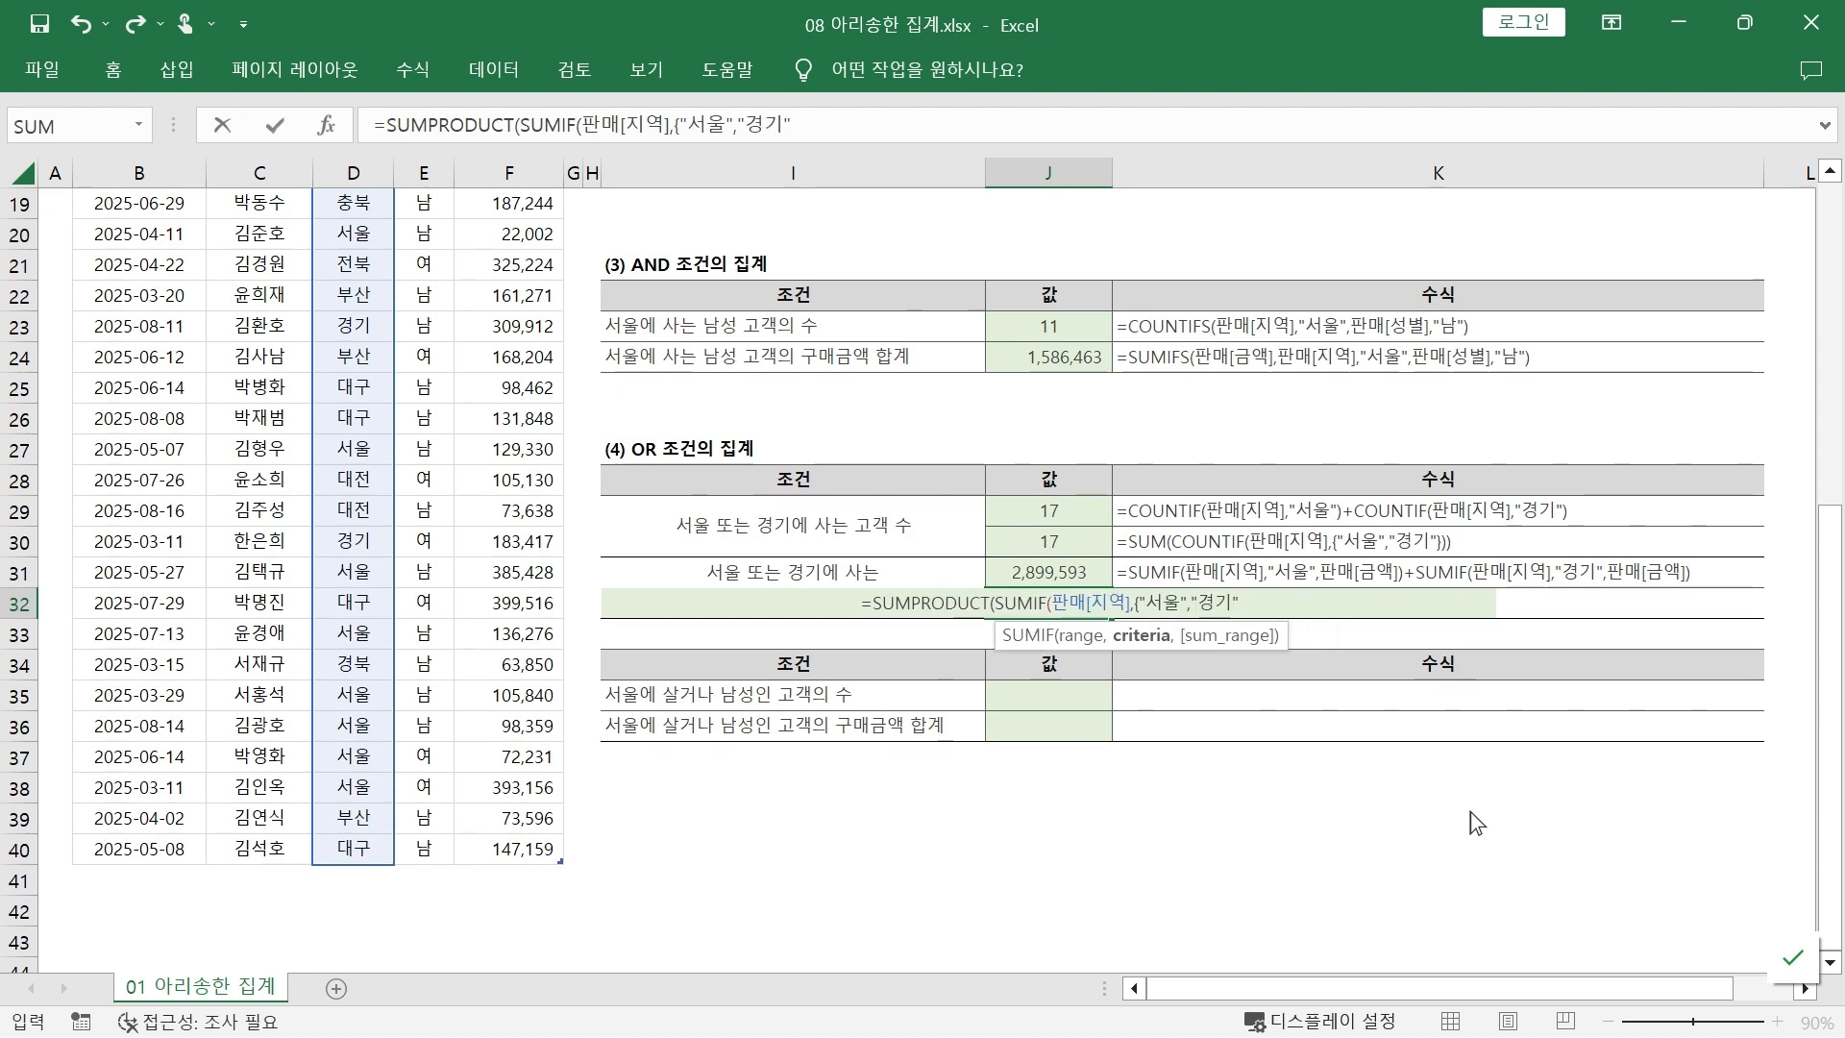
{"action": "type", "text": "},ㅍㅏ"}
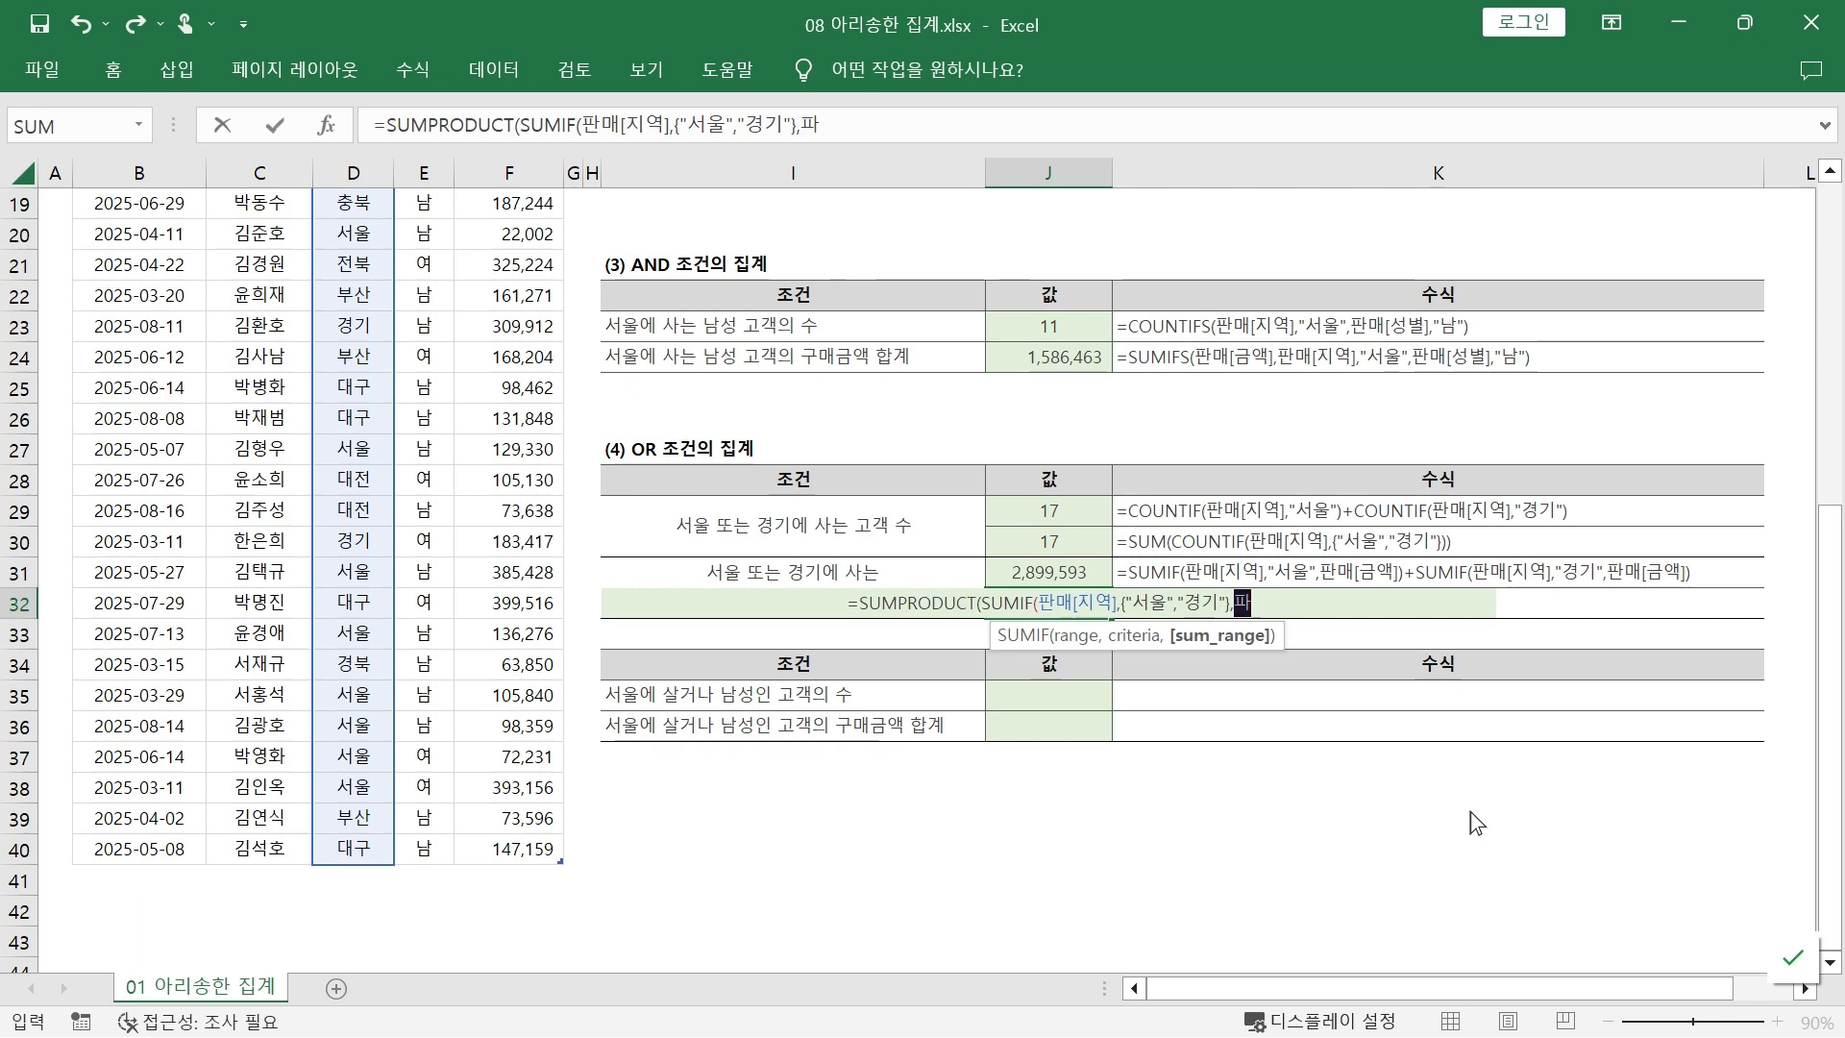
{"action": "type", "text": "ㄴㅁㅐ[ㄱㅡㅁㅇㅐㄱ]"}
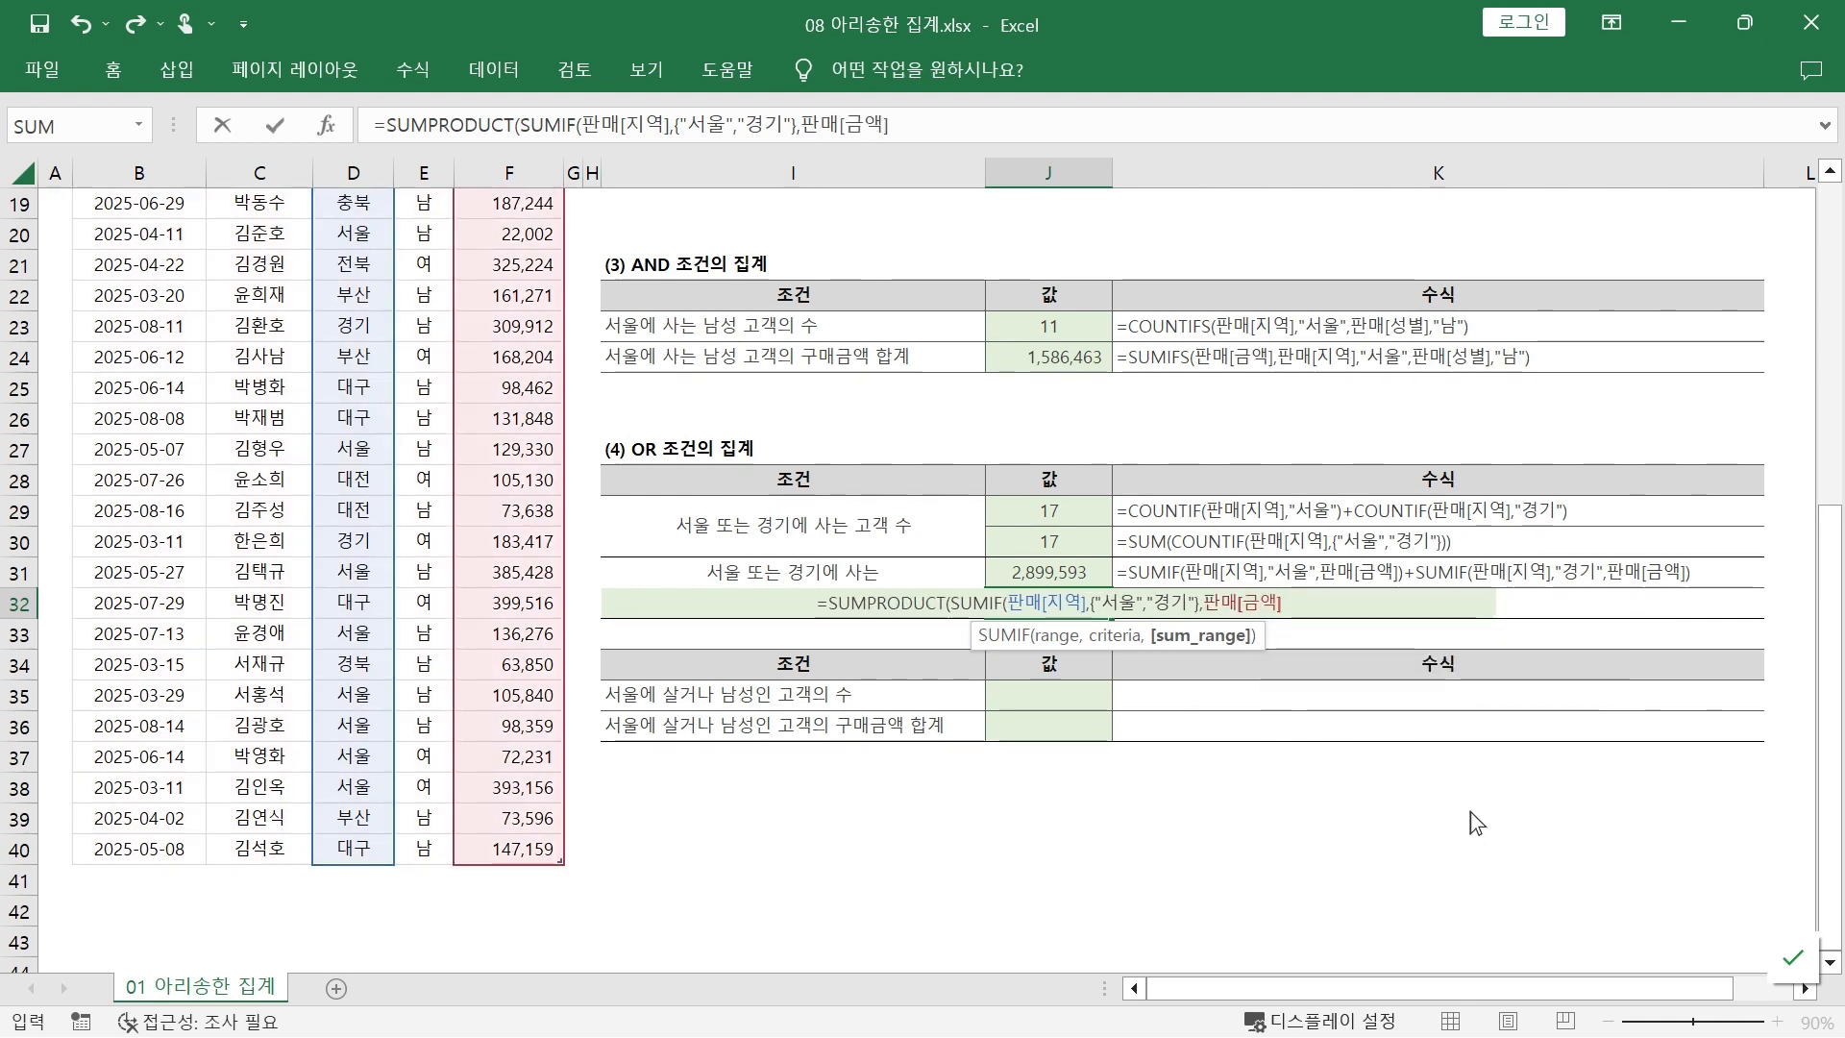
{"action": "type", "text": "))"}
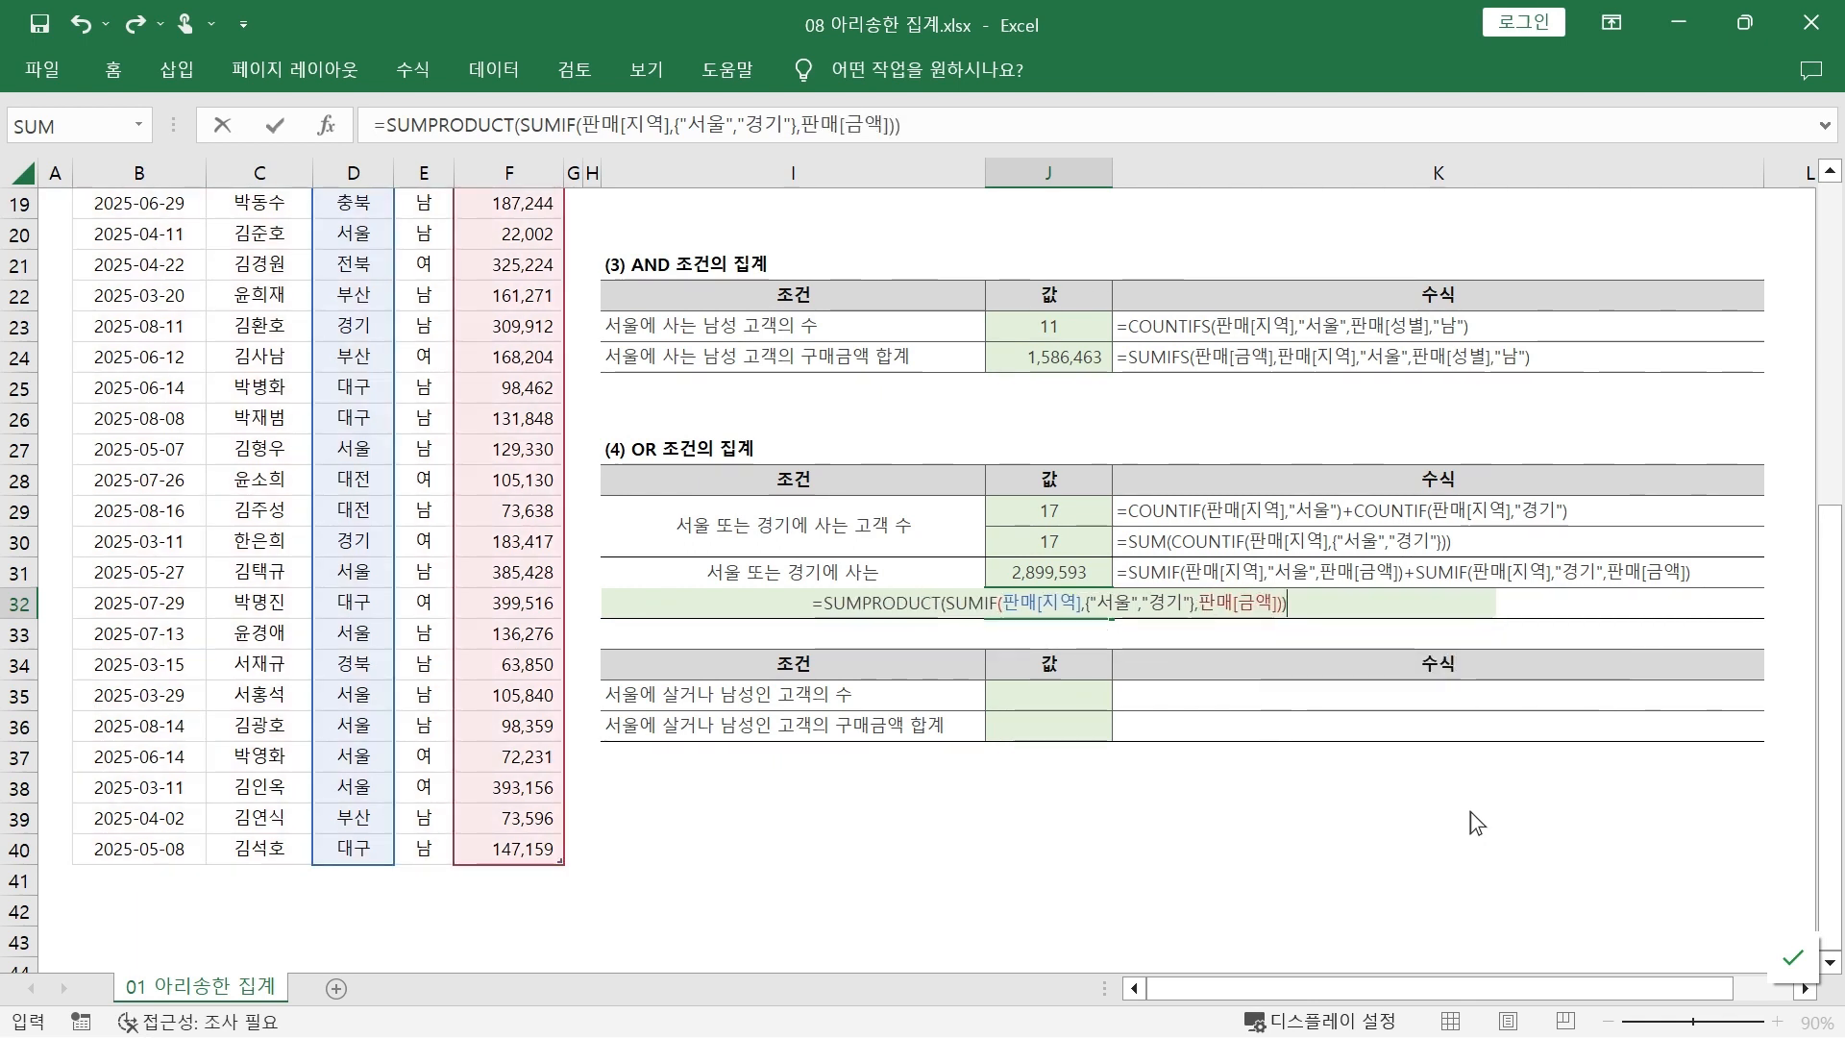
{"action": "key", "text": "Return"}
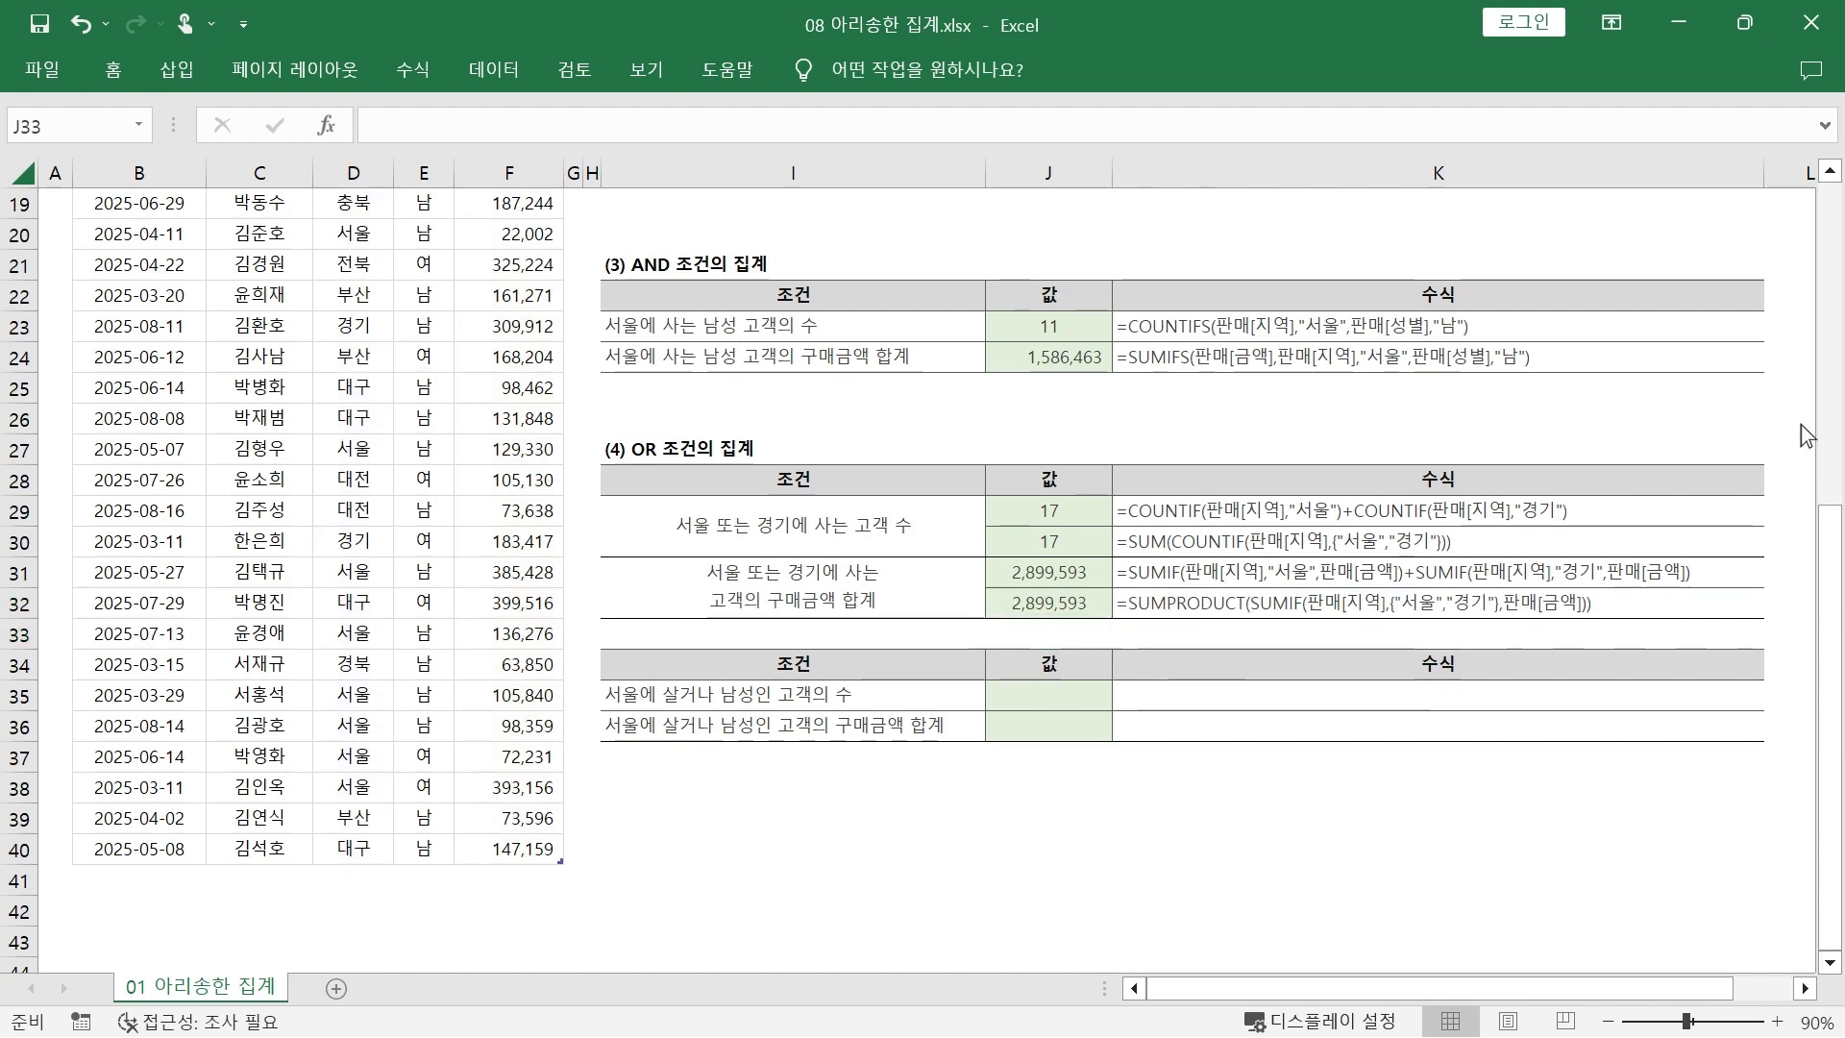
{"action": "mouse_move", "coordinate": [727, 451]}
{"action": "left_mouse_down"}
{"action": "mouse_move", "coordinate": [619, 492]}
{"action": "mouse_move", "coordinate": [696, 469]}
{"action": "left_mouse_up"}
{"action": "mouse_move", "coordinate": [884, 367]}
{"action": "left_mouse_down"}
{"action": "mouse_move", "coordinate": [781, 509]}
{"action": "mouse_move", "coordinate": [924, 627]}
{"action": "mouse_move", "coordinate": [888, 358]}
{"action": "left_mouse_up"}
{"action": "mouse_move", "coordinate": [898, 445]}
{"action": "left_mouse_down"}
{"action": "mouse_move", "coordinate": [833, 404]}
{"action": "mouse_move", "coordinate": [861, 442]}
{"action": "left_mouse_up"}
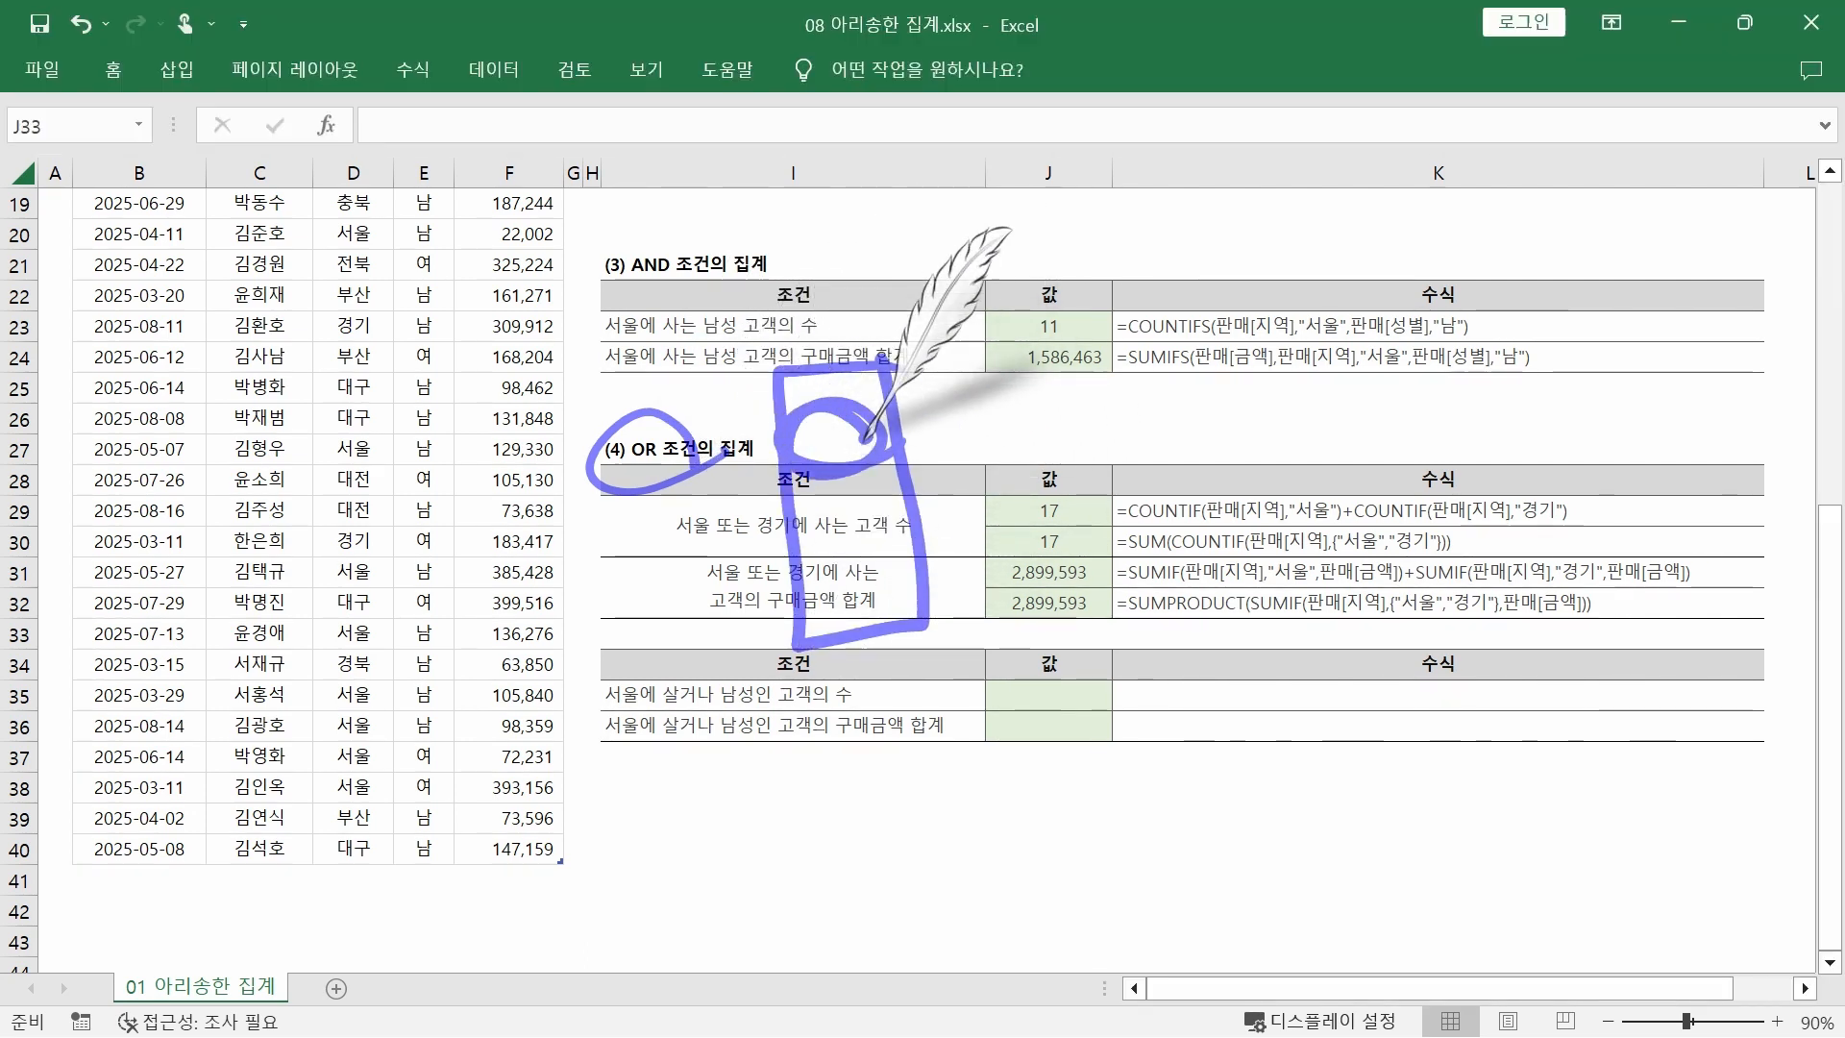
{"action": "mouse_move", "coordinate": [902, 551]}
{"action": "left_mouse_down"}
{"action": "mouse_move", "coordinate": [839, 514]}
{"action": "mouse_move", "coordinate": [908, 539]}
{"action": "left_mouse_up"}
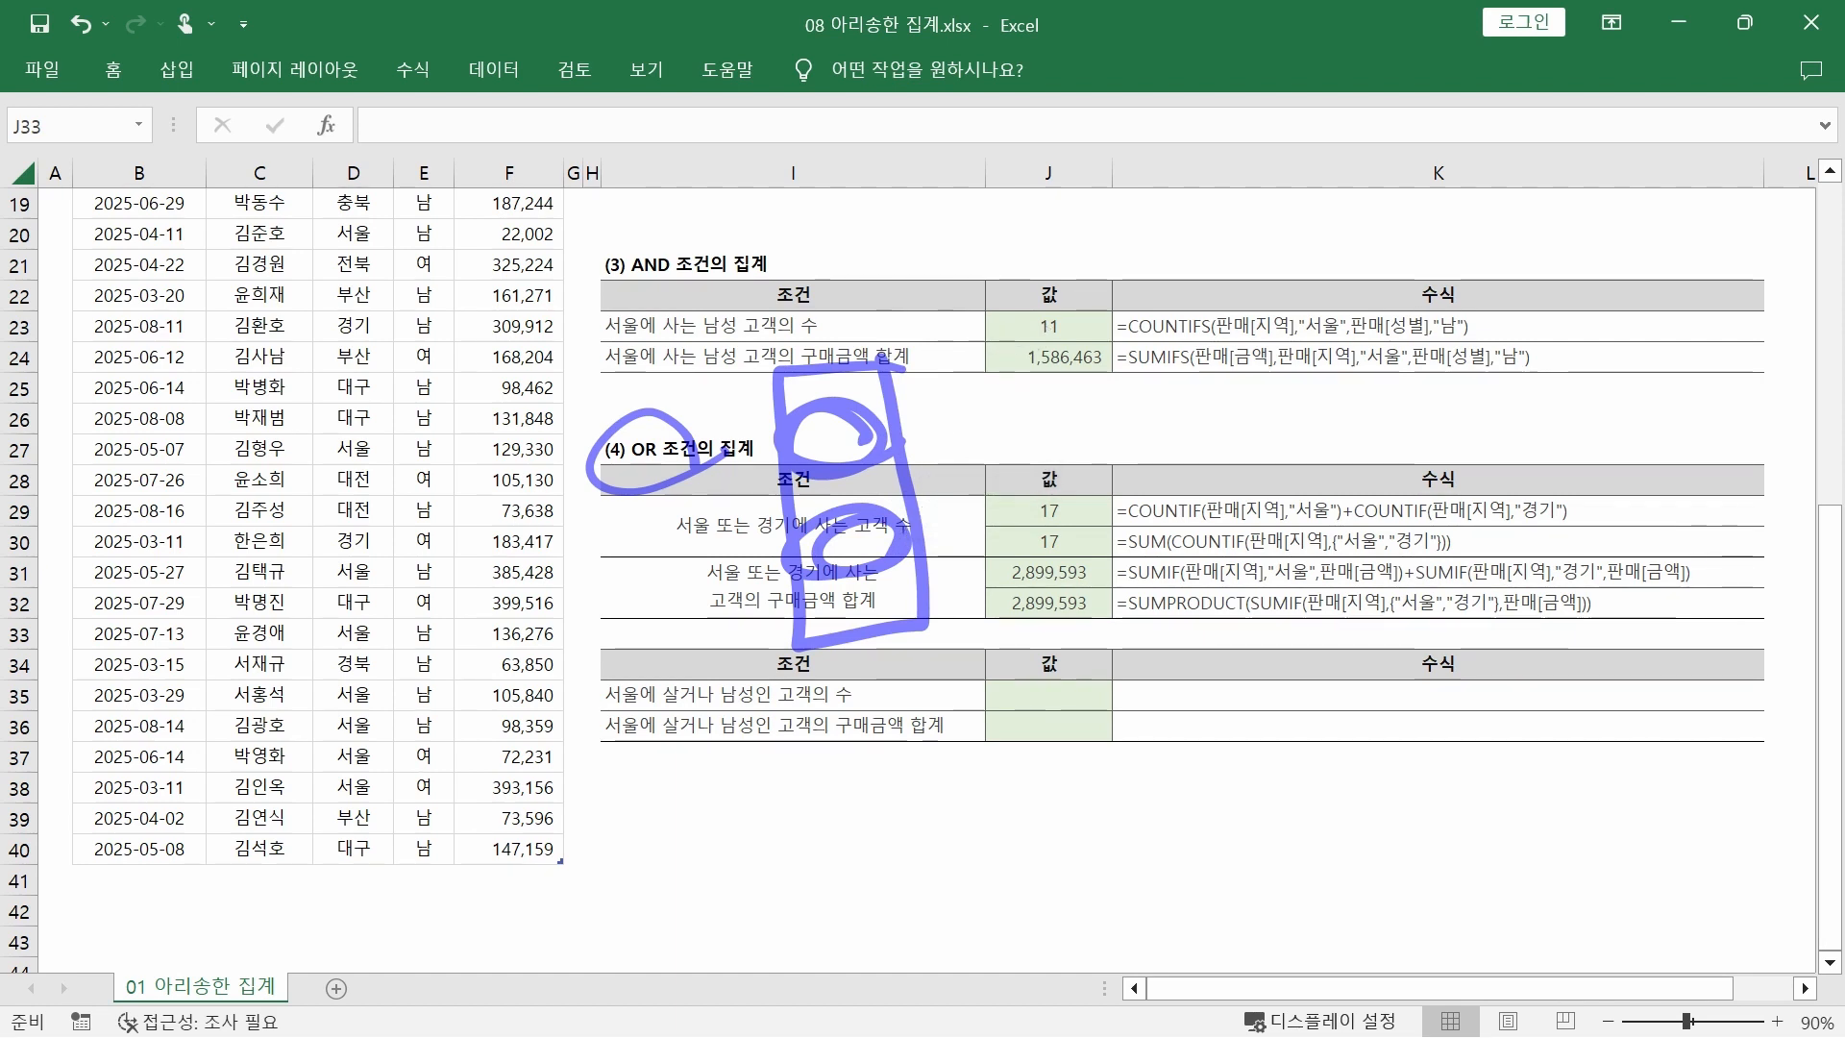
{"action": "left_click_drag", "start_coordinate": [1118, 489], "coordinate": [1154, 473]}
{"action": "left_click_drag", "start_coordinate": [1115, 574], "coordinate": [1144, 573]}
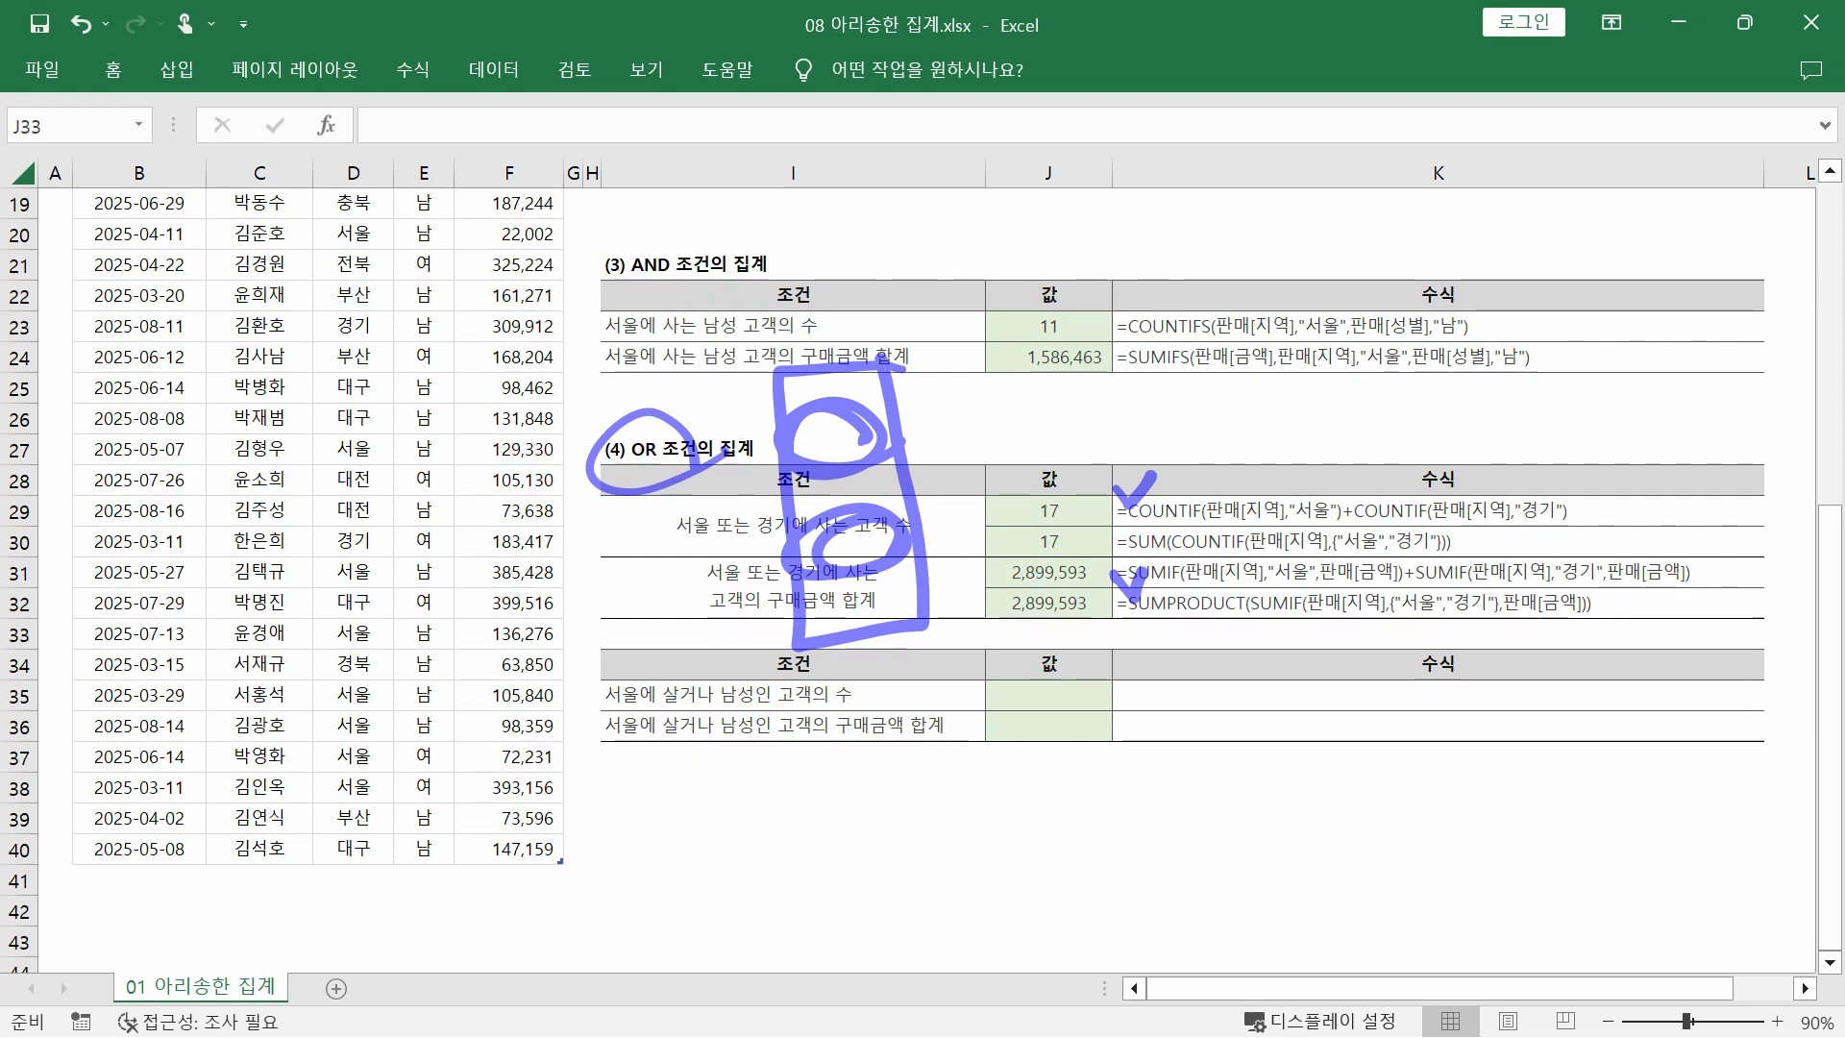
{"action": "left_click_drag", "start_coordinate": [903, 416], "coordinate": [942, 413]}
{"action": "left_click_drag", "start_coordinate": [922, 529], "coordinate": [979, 522]}
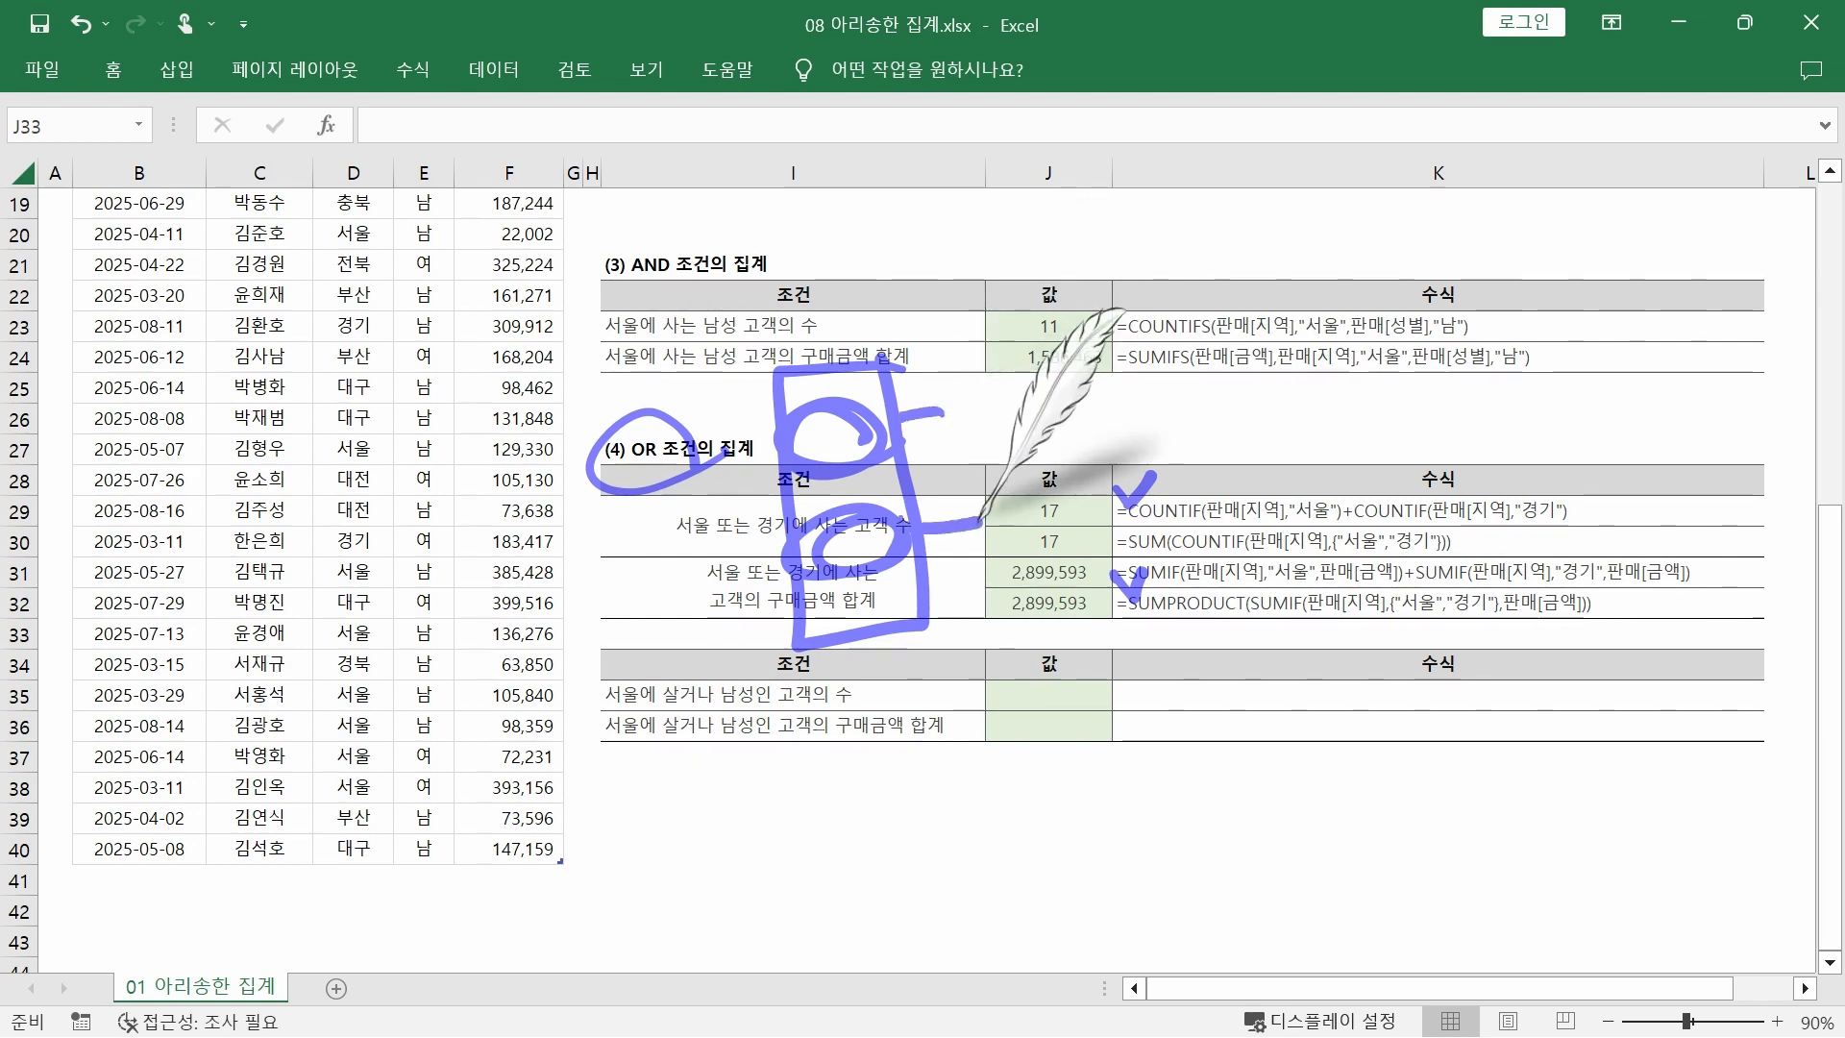
{"action": "left_click_drag", "start_coordinate": [1398, 532], "coordinate": [1348, 545]}
{"action": "left_click_drag", "start_coordinate": [1385, 605], "coordinate": [1377, 620]}
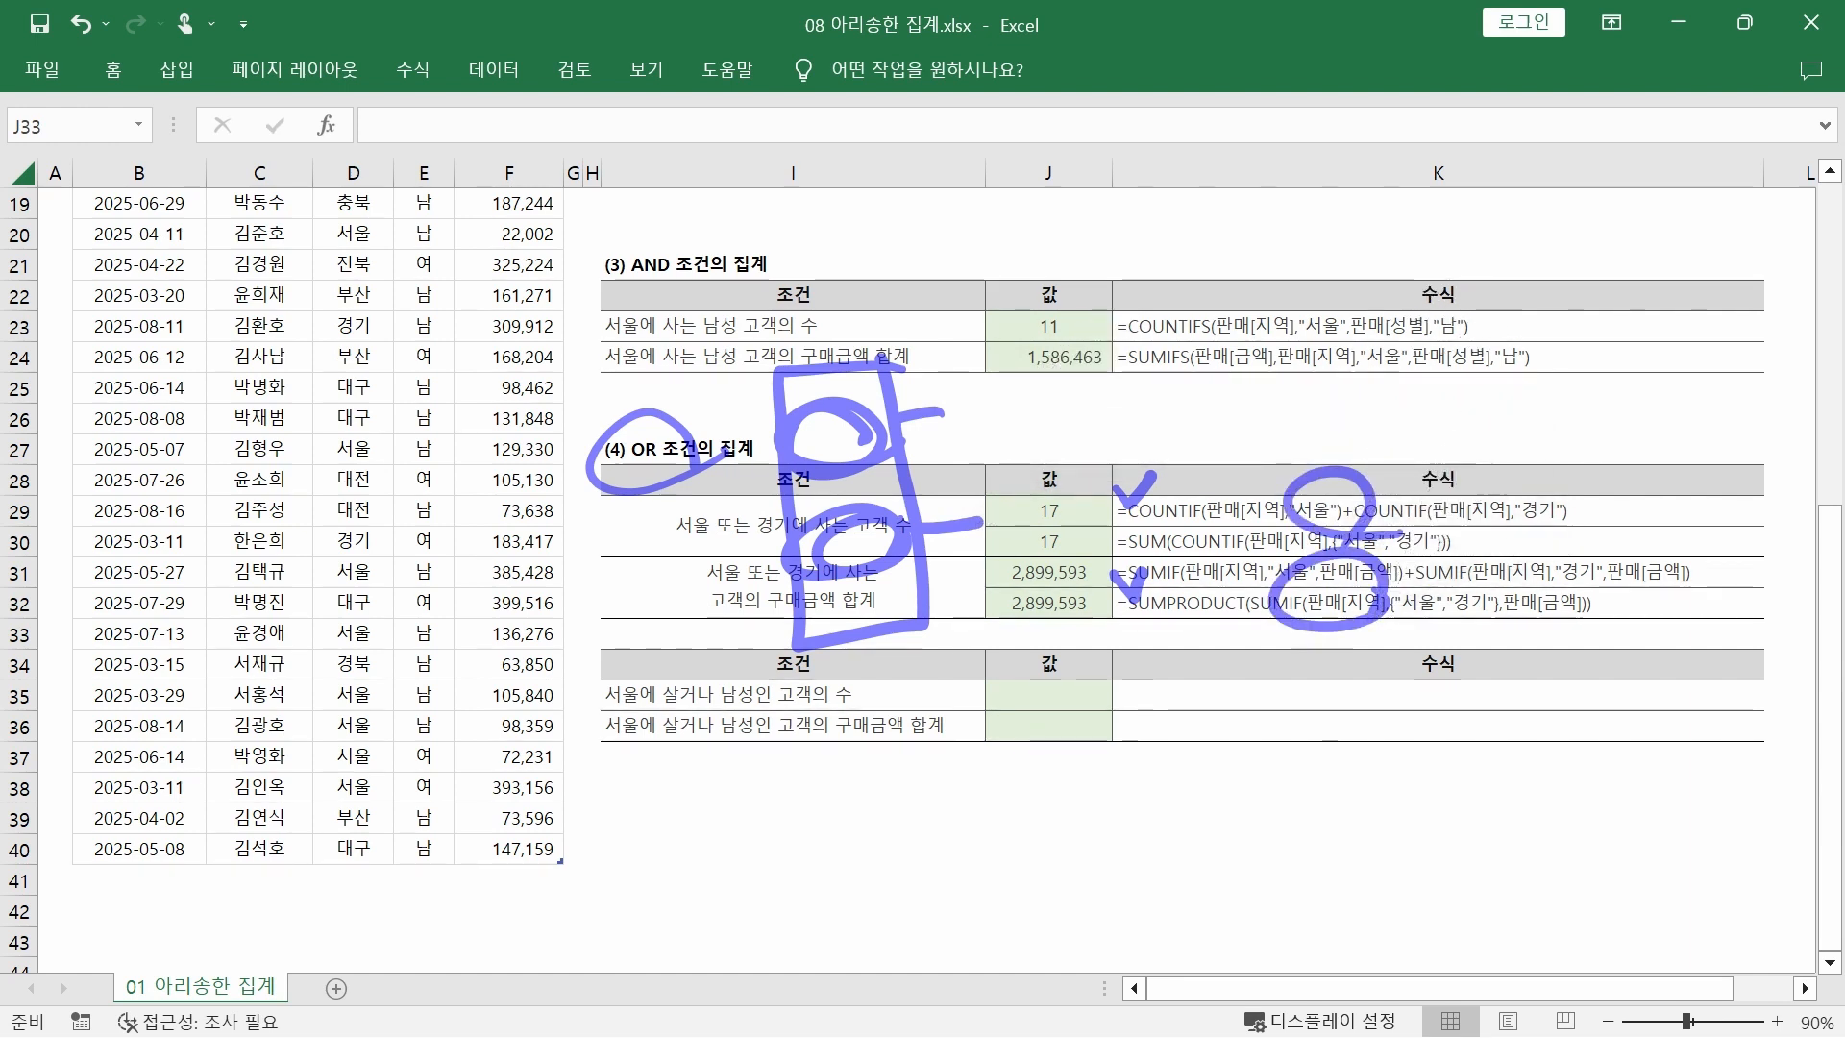
{"action": "key", "text": "Escape"}
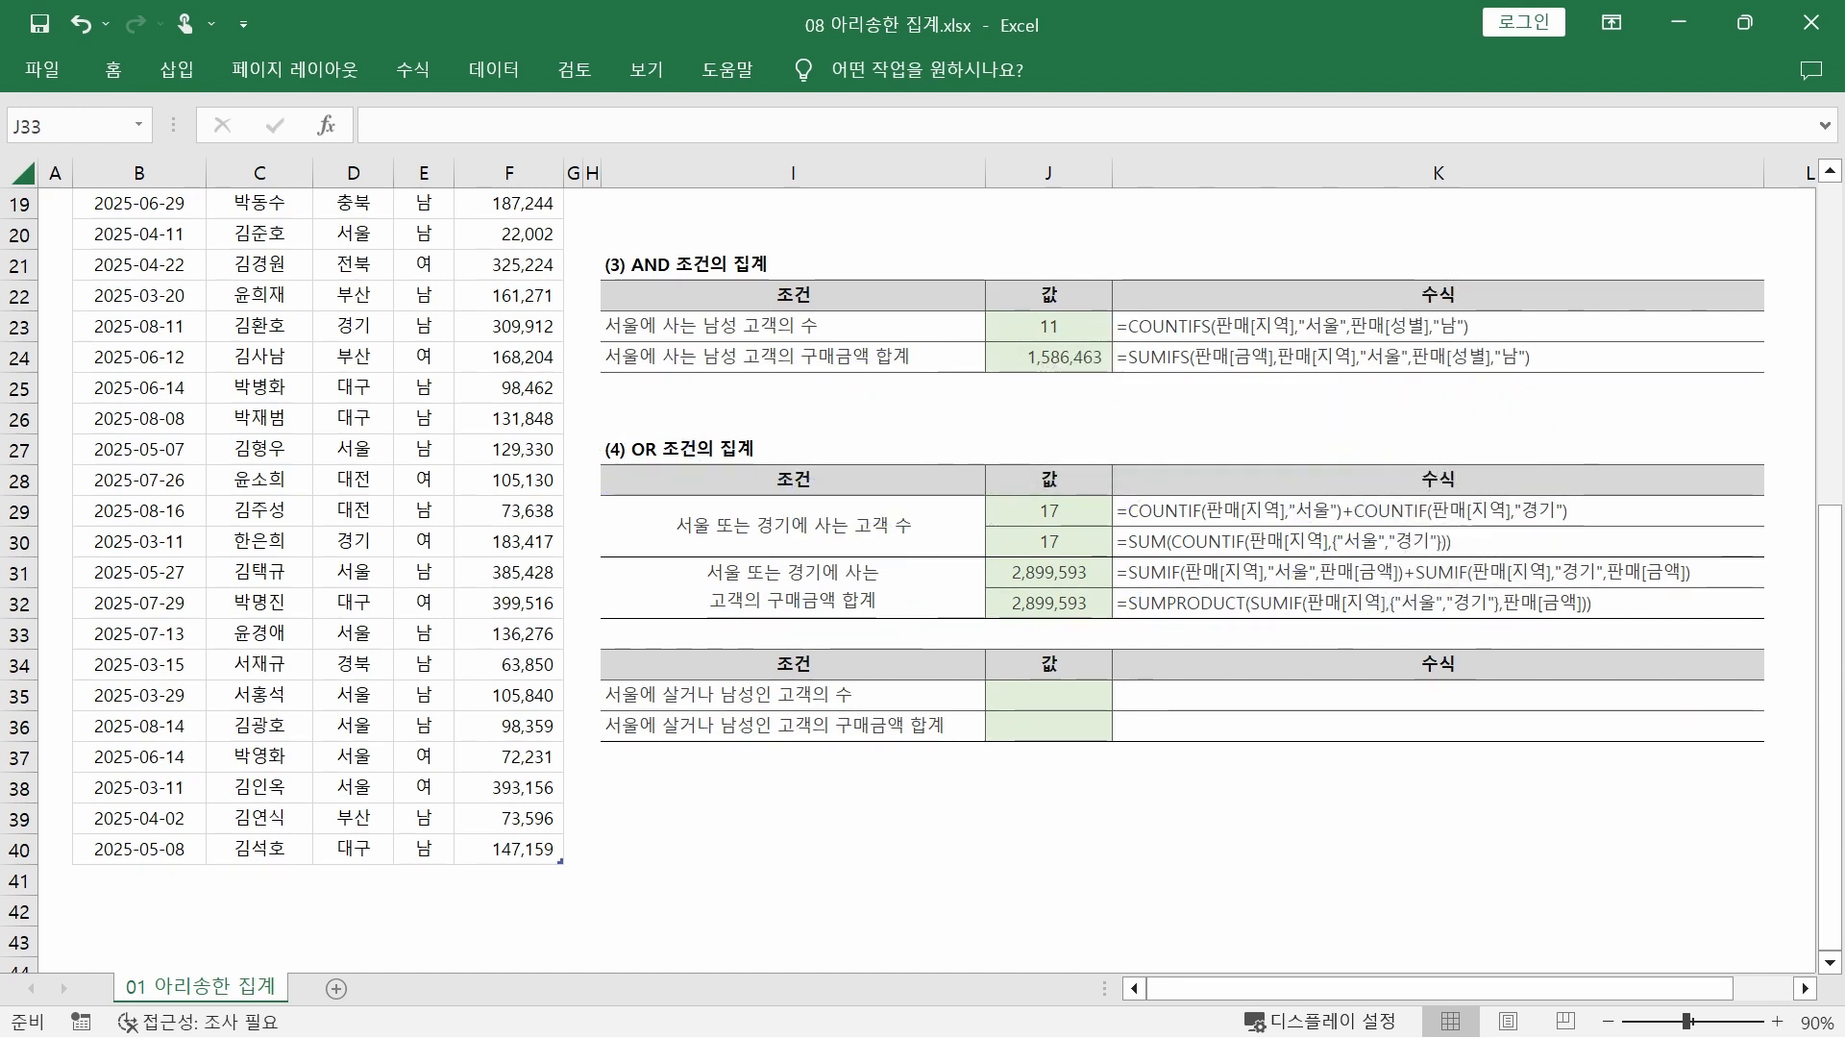
{"action": "mouse_move", "coordinate": [1106, 547]}
{"action": "left_mouse_down"}
{"action": "mouse_move", "coordinate": [1346, 553]}
{"action": "mouse_move", "coordinate": [1432, 534]}
{"action": "mouse_move", "coordinate": [1182, 529]}
{"action": "mouse_move", "coordinate": [1158, 552]}
{"action": "left_mouse_up"}
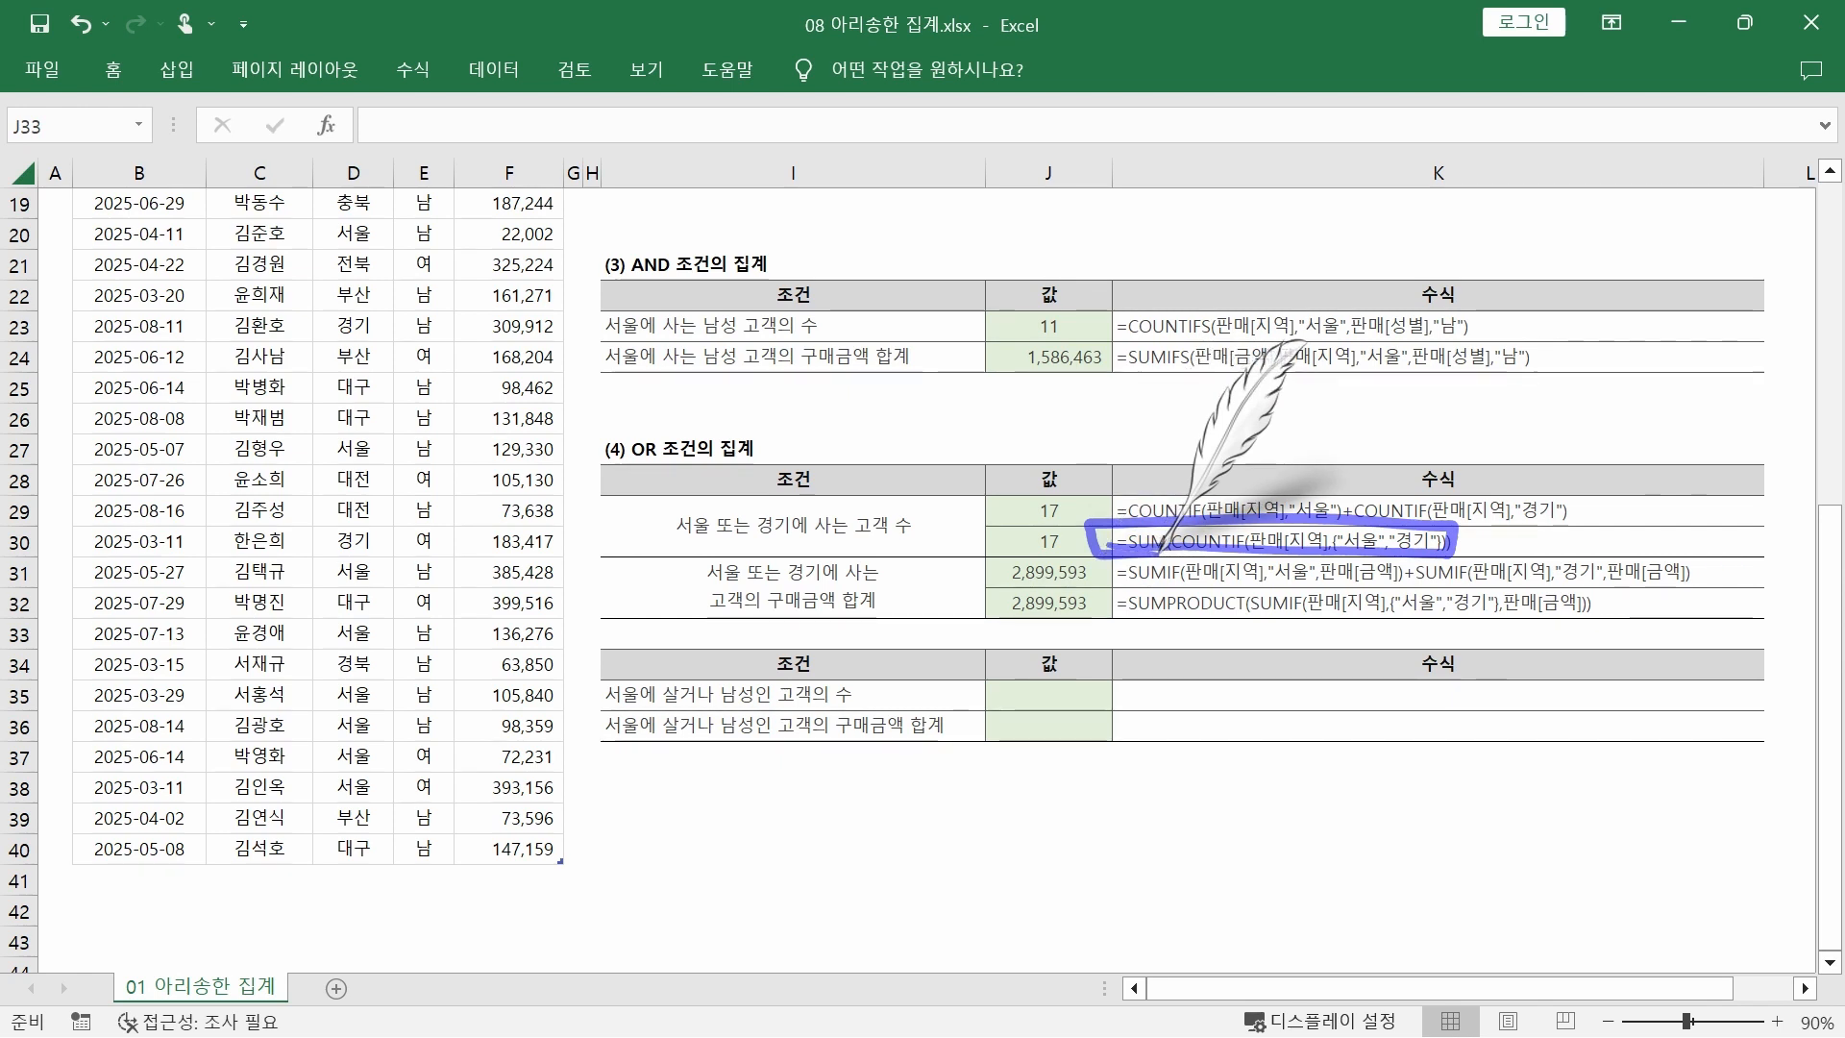
{"action": "mouse_move", "coordinate": [1532, 623]}
{"action": "left_mouse_down"}
{"action": "mouse_move", "coordinate": [1092, 617]}
{"action": "mouse_move", "coordinate": [1381, 611]}
{"action": "left_mouse_up"}
{"action": "left_click_drag", "start_coordinate": [1082, 516], "coordinate": [1094, 617]}
{"action": "mouse_move", "coordinate": [1385, 529]}
{"action": "left_mouse_down"}
{"action": "mouse_move", "coordinate": [1430, 553]}
{"action": "mouse_move", "coordinate": [1446, 539]}
{"action": "left_mouse_up"}
{"action": "mouse_move", "coordinate": [1447, 583]}
{"action": "left_mouse_down"}
{"action": "mouse_move", "coordinate": [1426, 590]}
{"action": "mouse_move", "coordinate": [1497, 607]}
{"action": "left_mouse_up"}
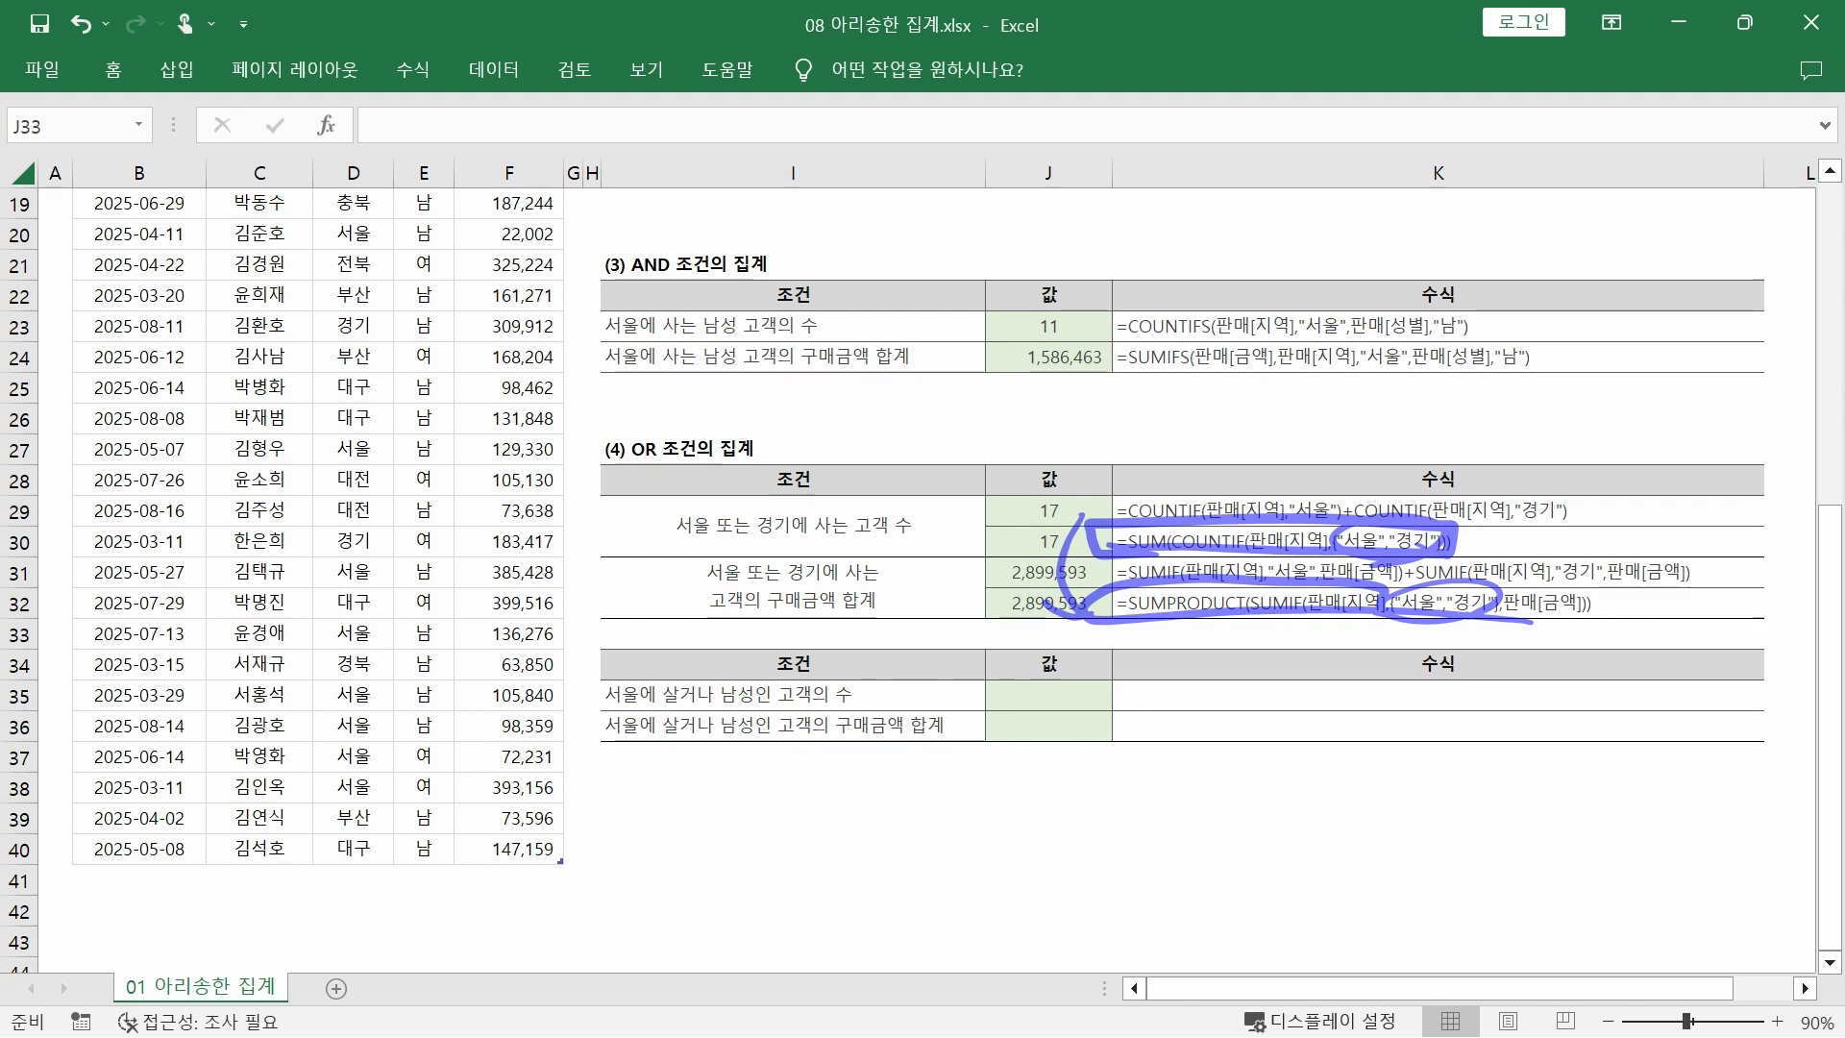
{"action": "key", "text": "Escape"}
{"action": "mouse_move", "coordinate": [575, 574]}
{"action": "left_mouse_down"}
{"action": "mouse_move", "coordinate": [500, 774]}
{"action": "mouse_move", "coordinate": [572, 579]}
{"action": "mouse_move", "coordinate": [556, 579]}
{"action": "left_mouse_up"}
{"action": "left_click_drag", "start_coordinate": [499, 666], "coordinate": [574, 598]}
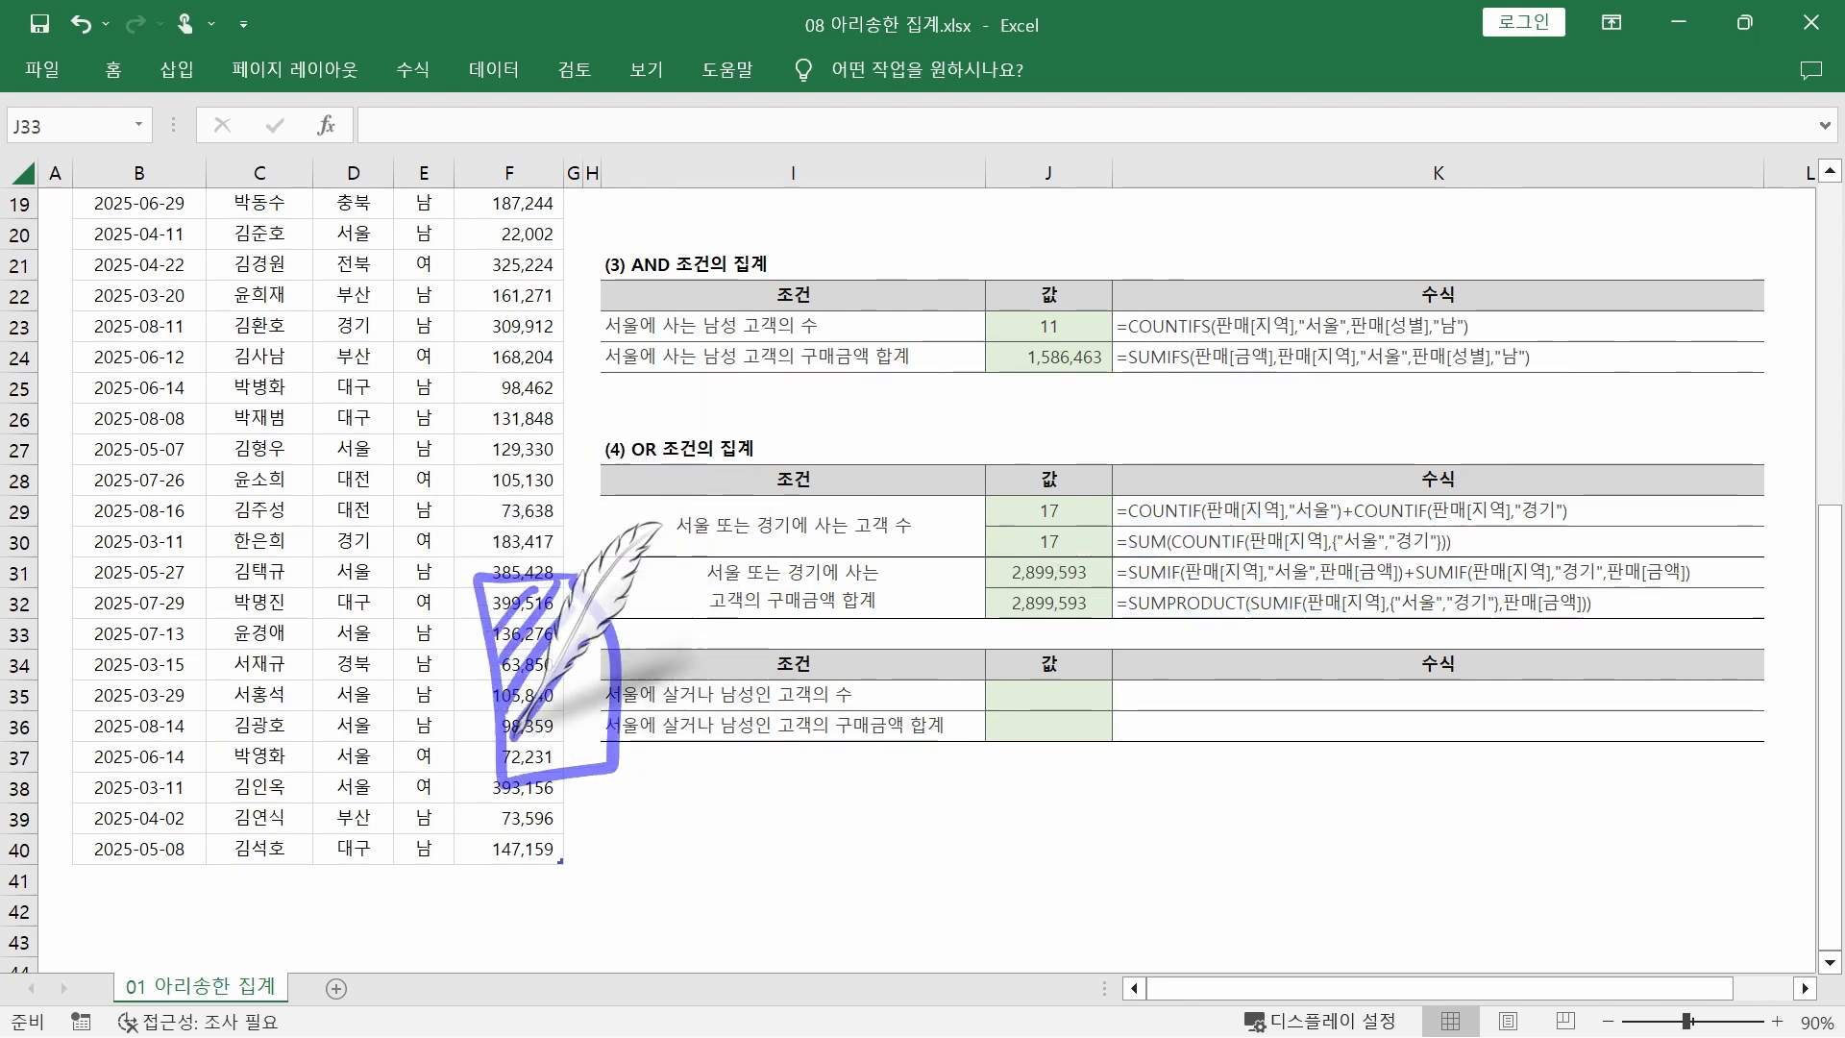
{"action": "left_click_drag", "start_coordinate": [503, 699], "coordinate": [575, 638]}
{"action": "left_click_drag", "start_coordinate": [503, 734], "coordinate": [580, 680]}
{"action": "mouse_move", "coordinate": [509, 759]}
{"action": "left_mouse_down"}
{"action": "mouse_move", "coordinate": [579, 716]}
{"action": "mouse_move", "coordinate": [583, 736]}
{"action": "left_mouse_up"}
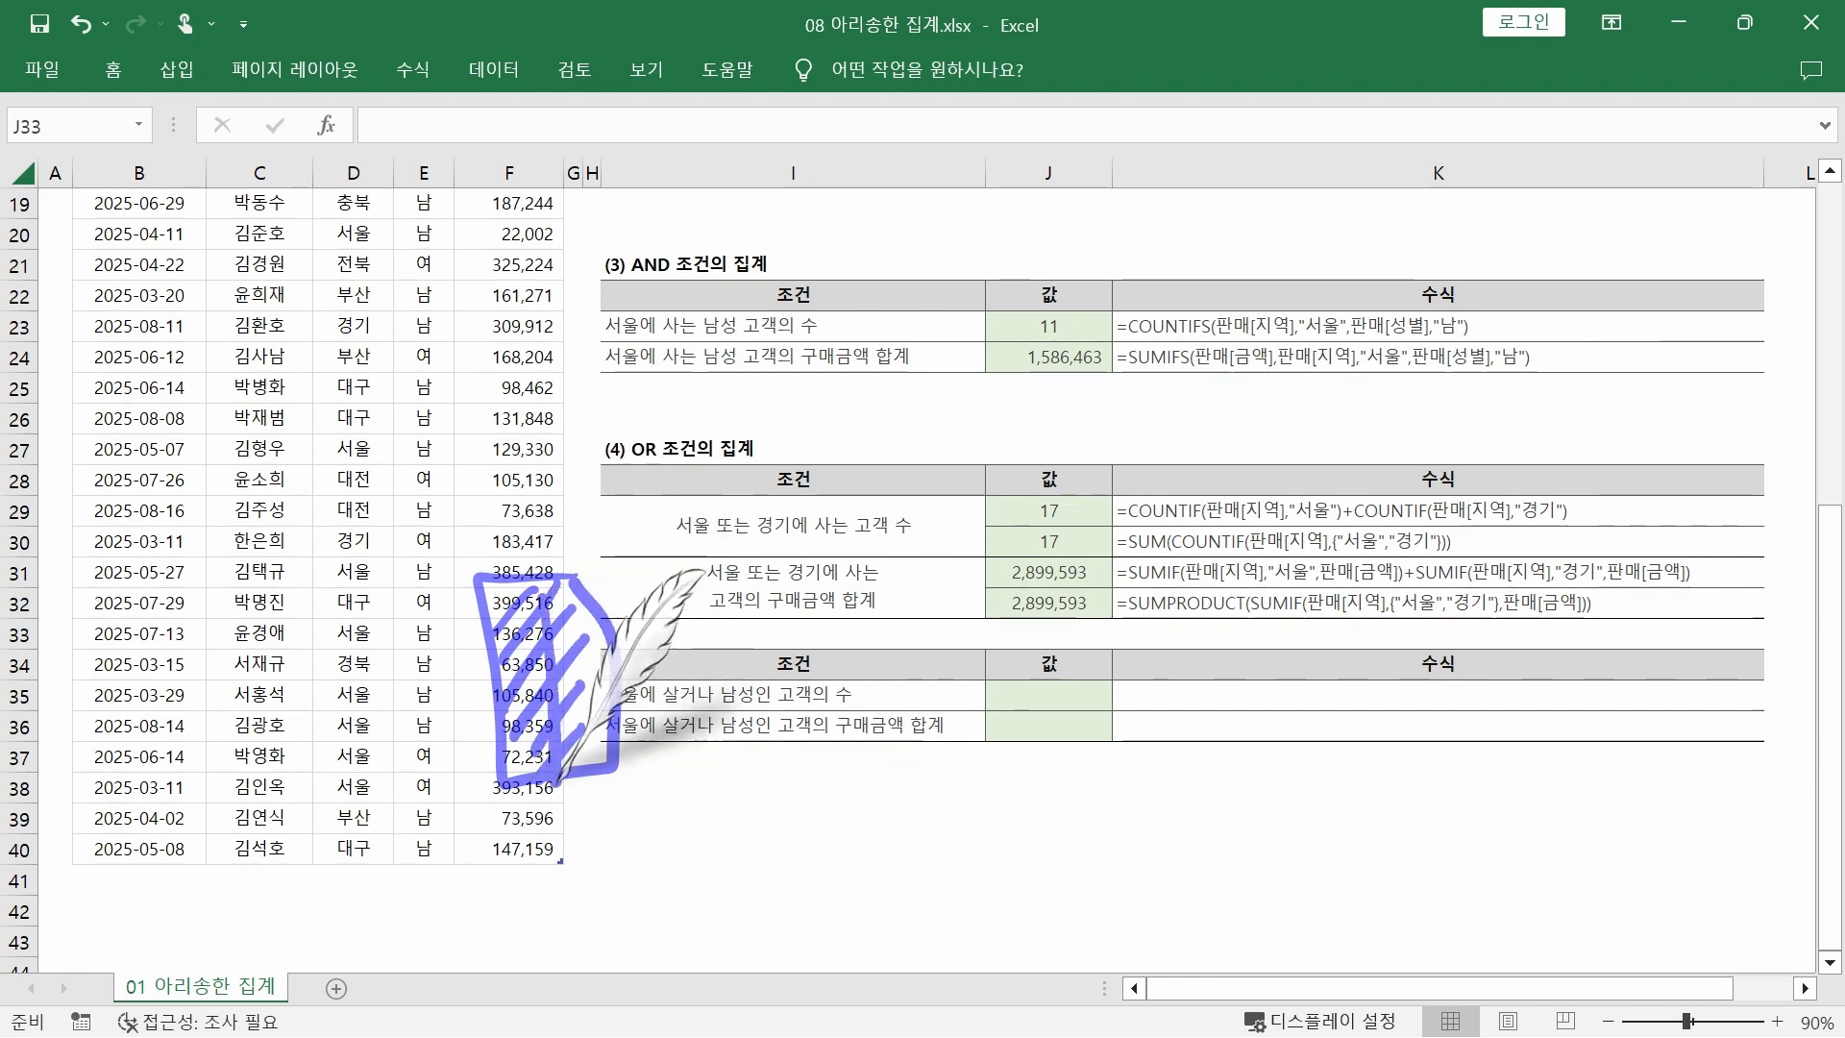
{"action": "left_click_drag", "start_coordinate": [577, 596], "coordinate": [1405, 525]}
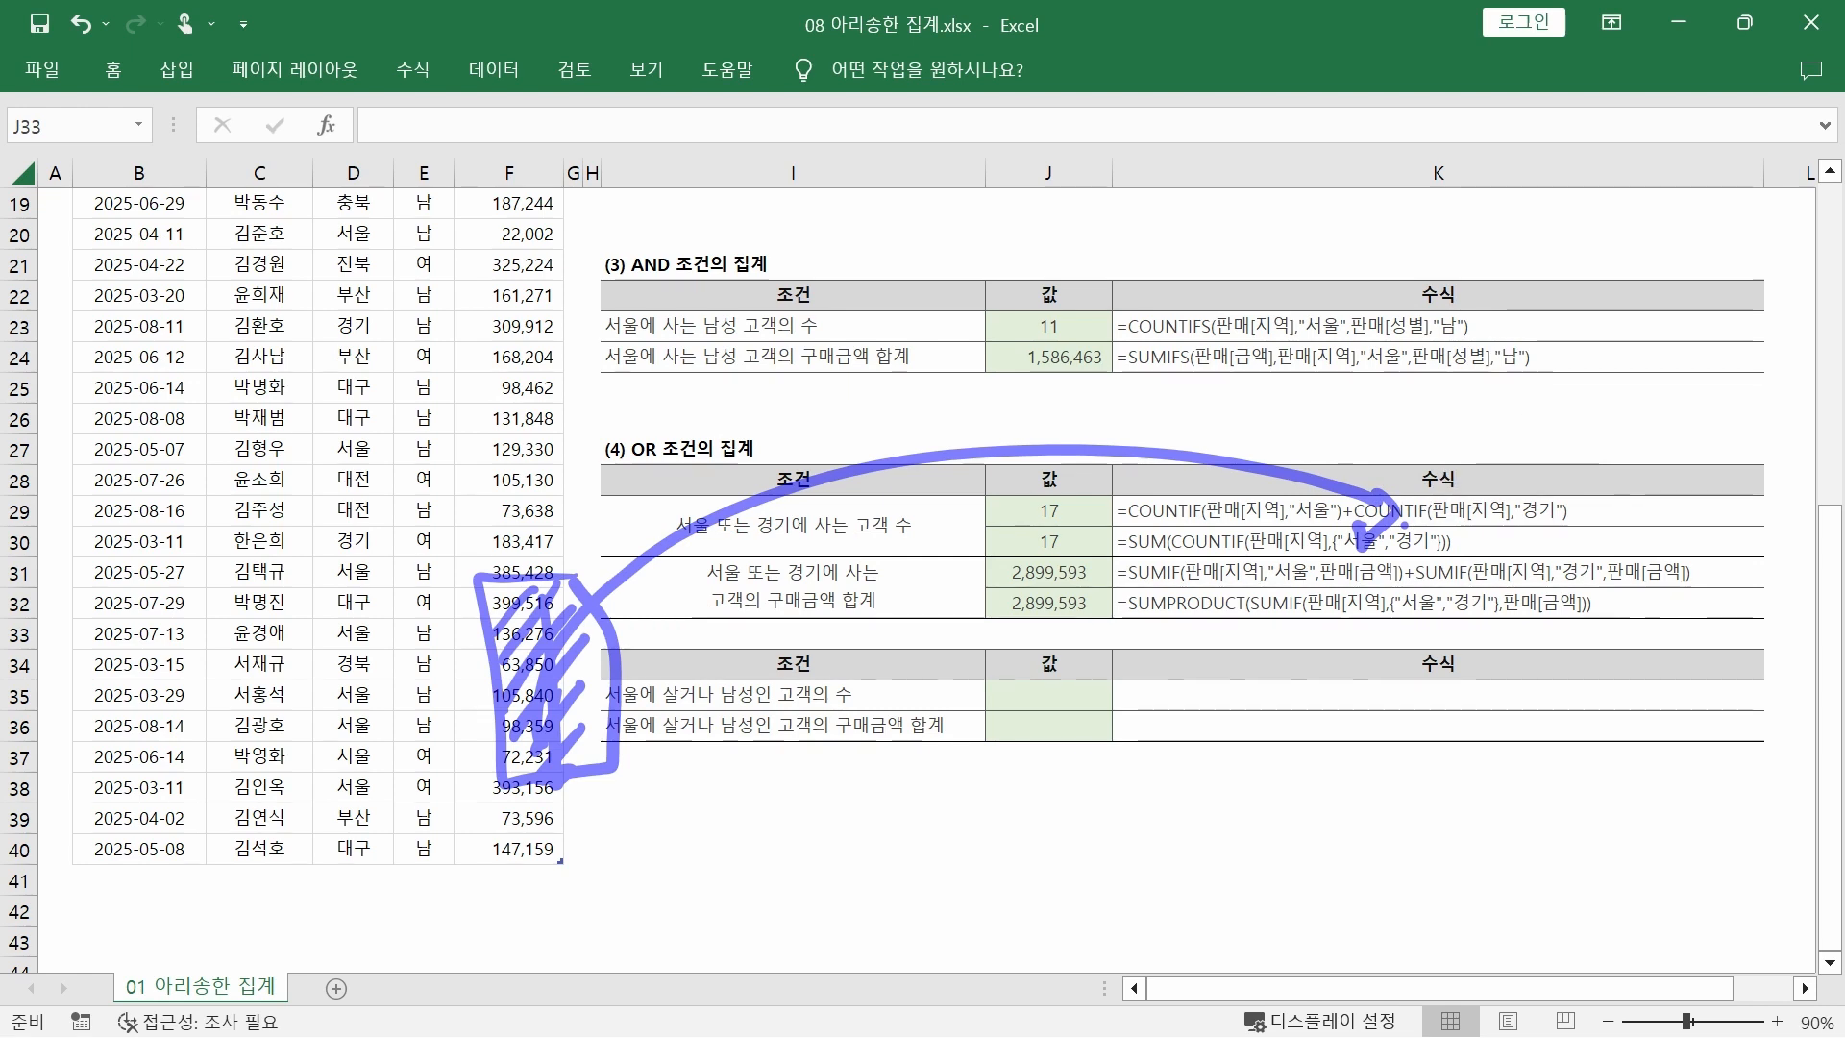
{"action": "key", "text": "Escape"}
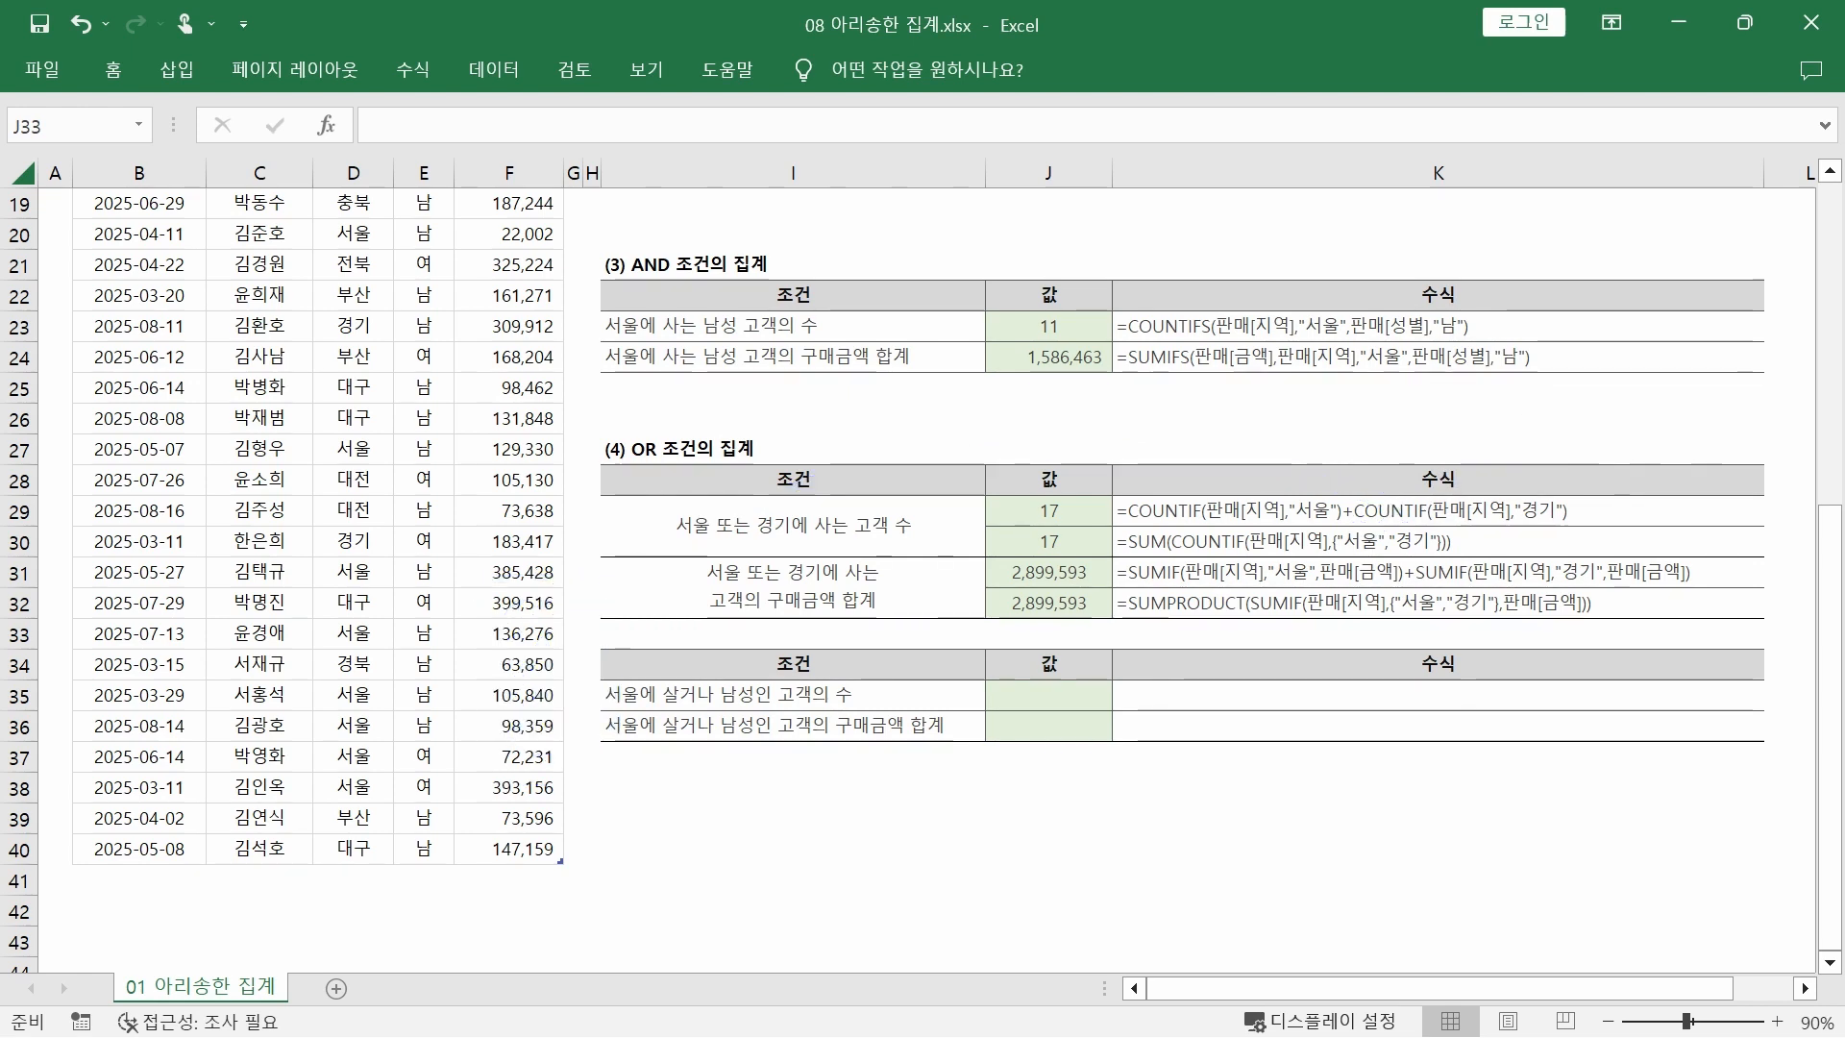
{"action": "left_click_drag", "start_coordinate": [1394, 621], "coordinate": [1483, 627]}
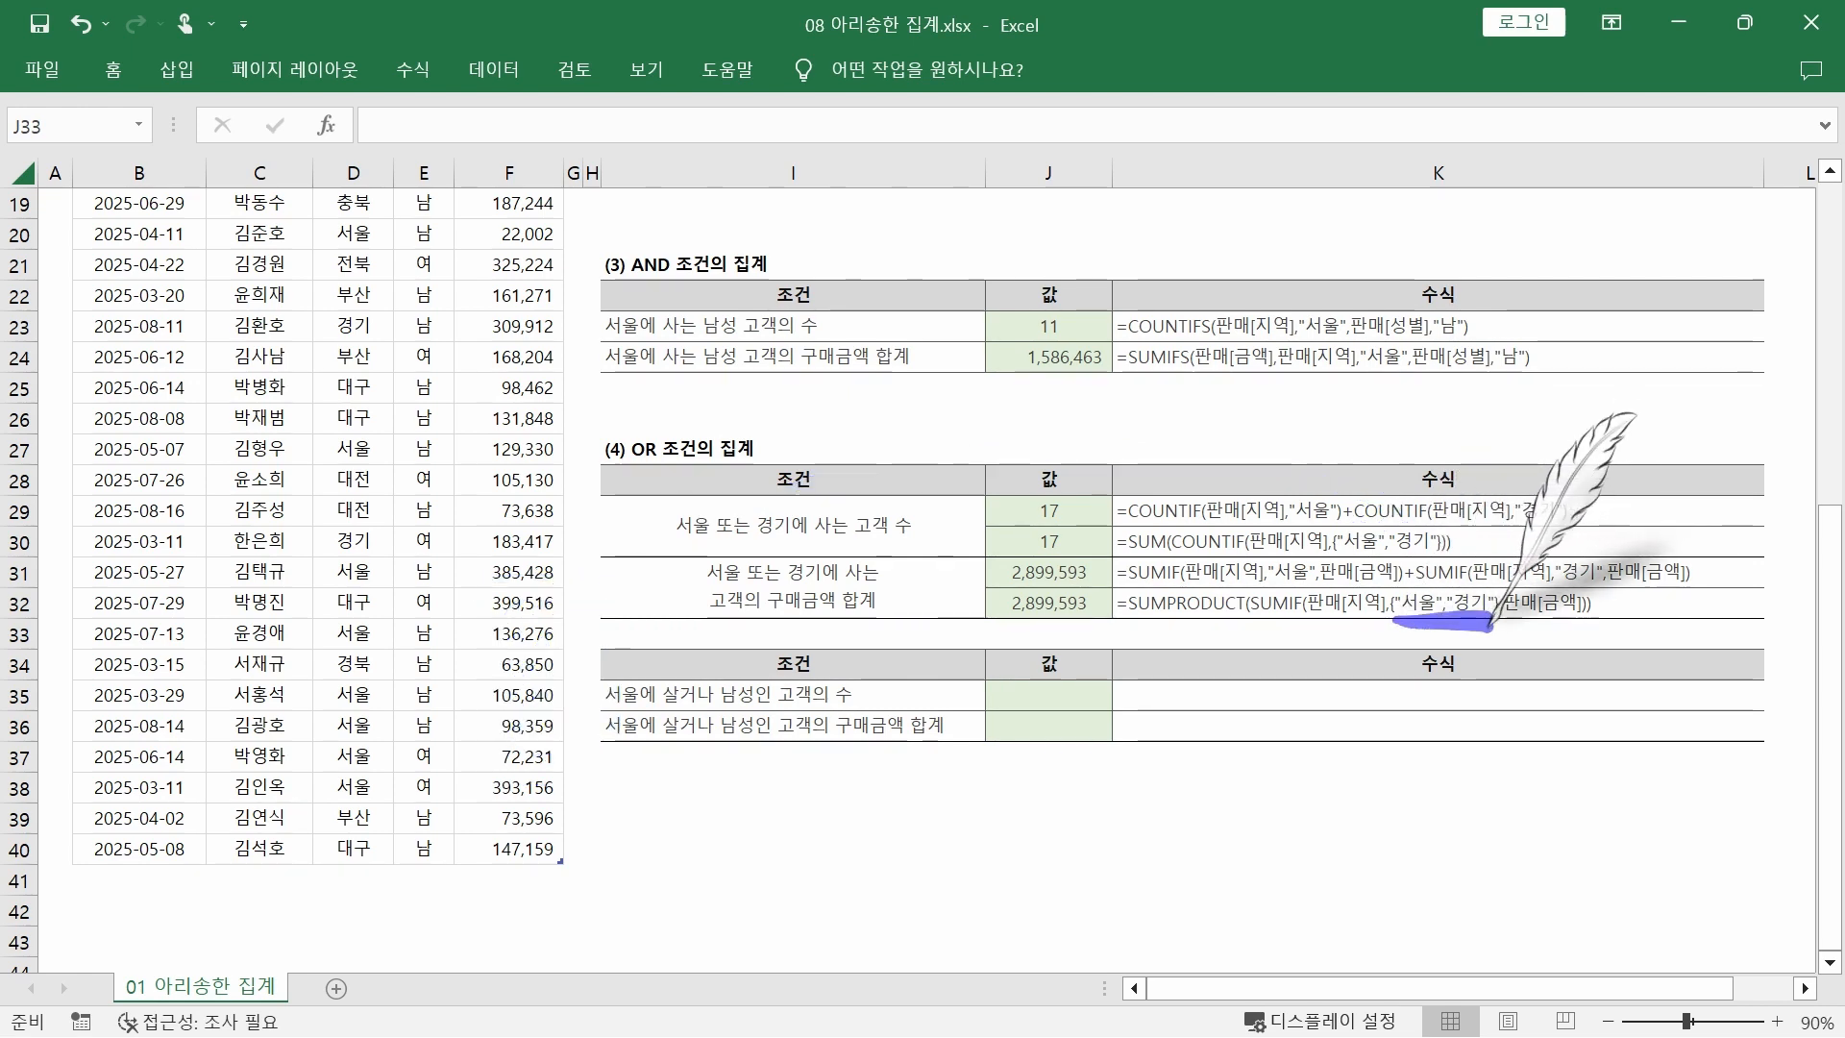
{"action": "mouse_move", "coordinate": [1340, 665]}
{"action": "left_mouse_down"}
{"action": "mouse_move", "coordinate": [1326, 762]}
{"action": "mouse_move", "coordinate": [1373, 672]}
{"action": "mouse_move", "coordinate": [1392, 766]}
{"action": "mouse_move", "coordinate": [1452, 770]}
{"action": "left_mouse_up"}
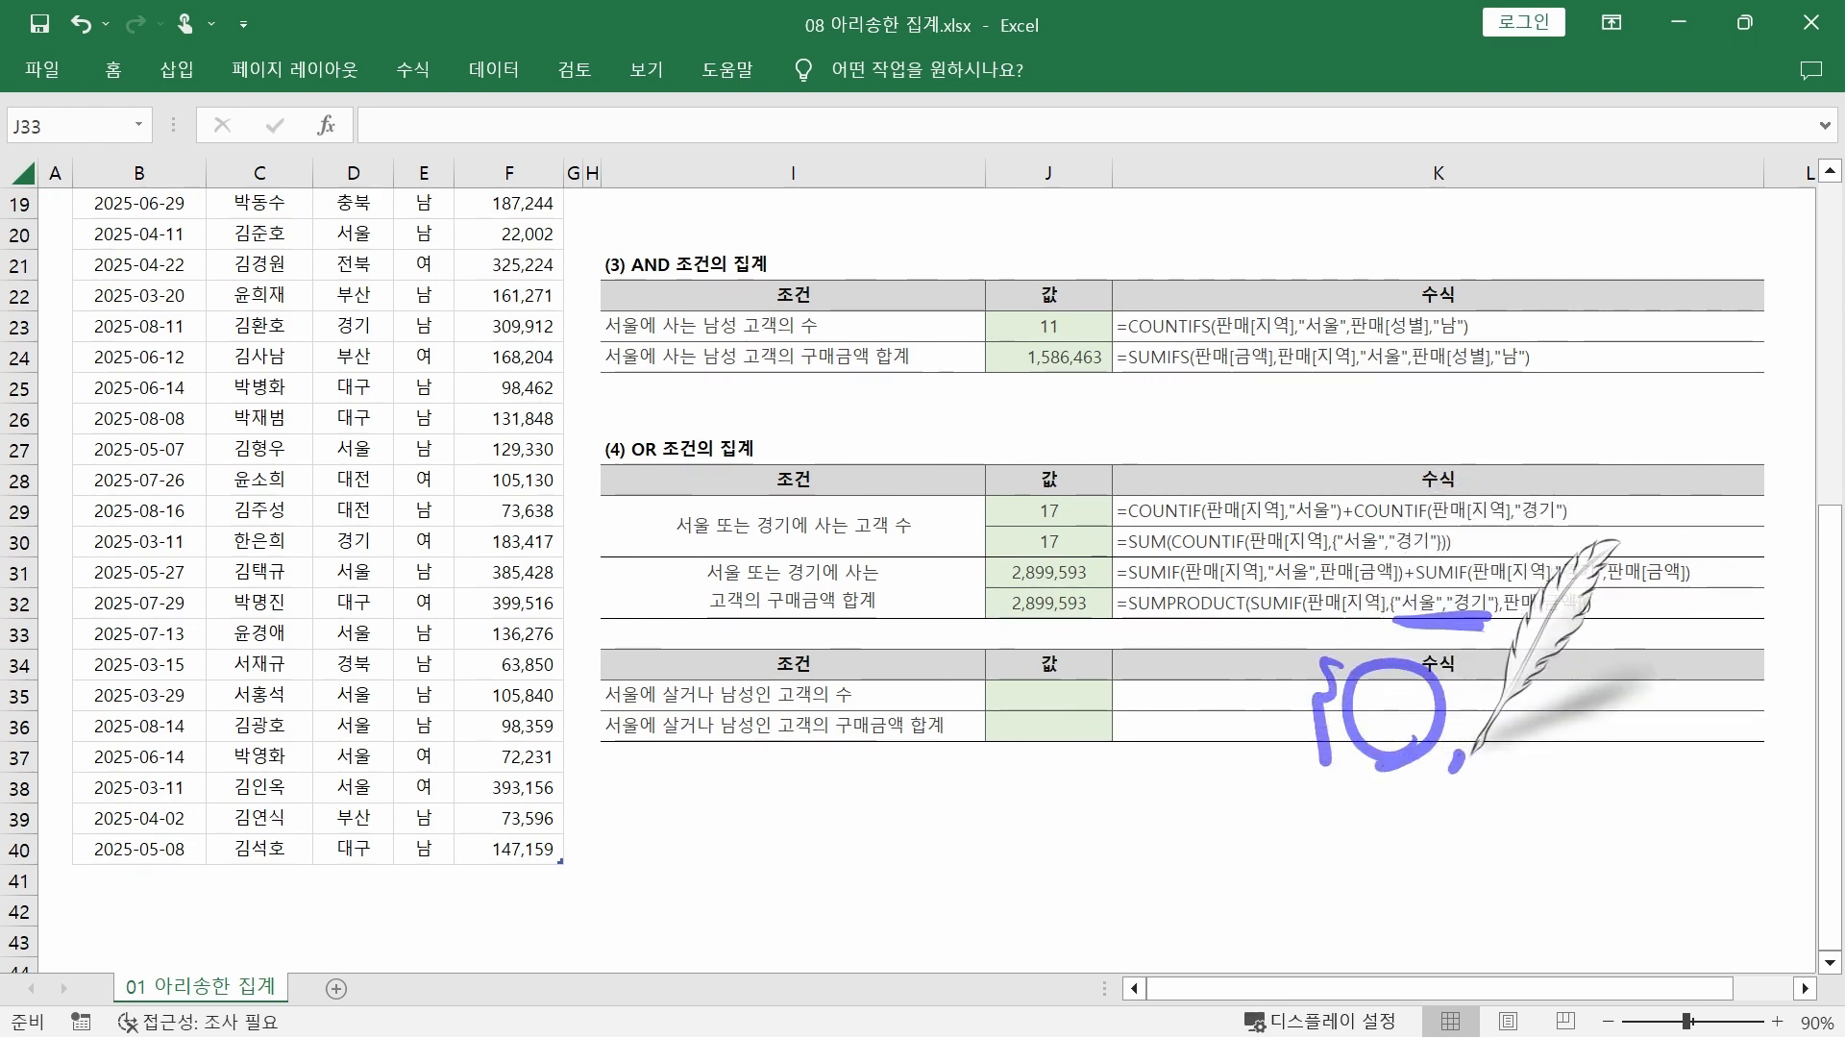
{"action": "mouse_move", "coordinate": [1565, 678]}
{"action": "left_mouse_down"}
{"action": "mouse_move", "coordinate": [1567, 740]}
{"action": "mouse_move", "coordinate": [1626, 716]}
{"action": "mouse_move", "coordinate": [1645, 772]}
{"action": "left_mouse_up"}
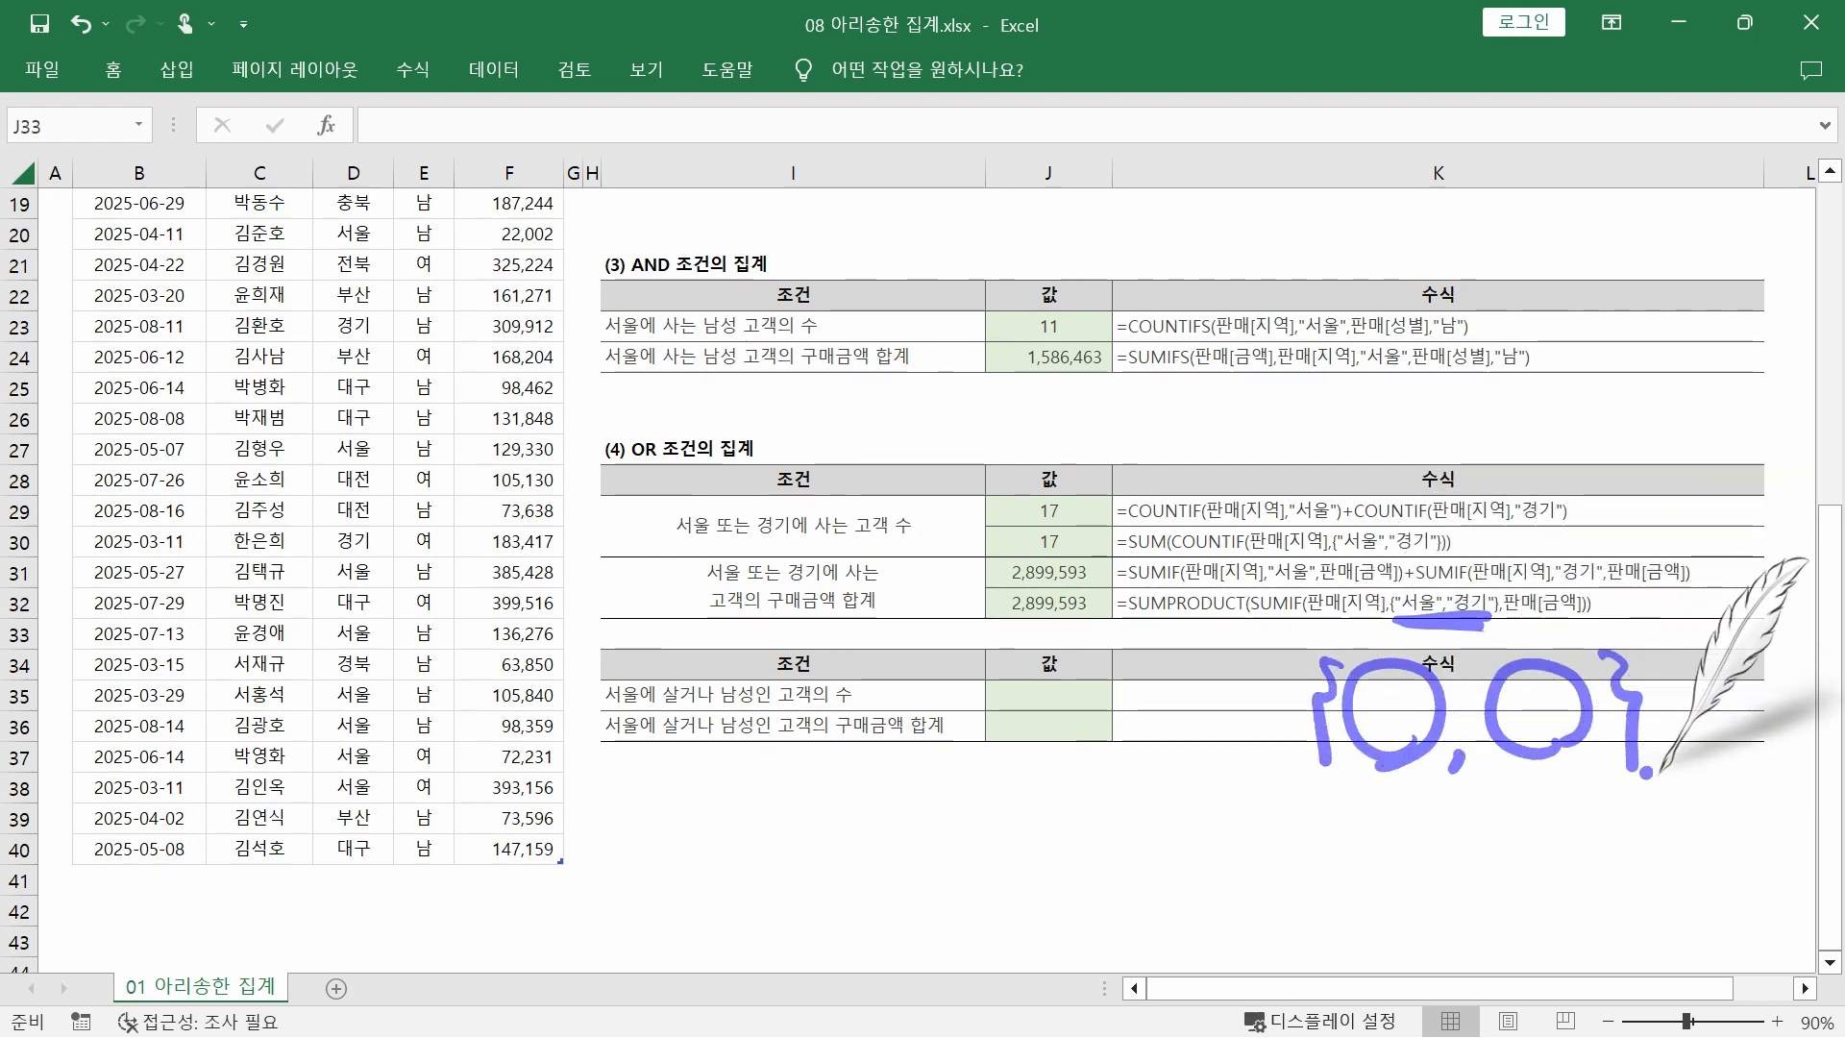
{"action": "mouse_move", "coordinate": [1126, 621]}
{"action": "left_mouse_down"}
{"action": "mouse_move", "coordinate": [1244, 619]}
{"action": "mouse_move", "coordinate": [1123, 666]}
{"action": "mouse_move", "coordinate": [1240, 661]}
{"action": "left_mouse_up"}
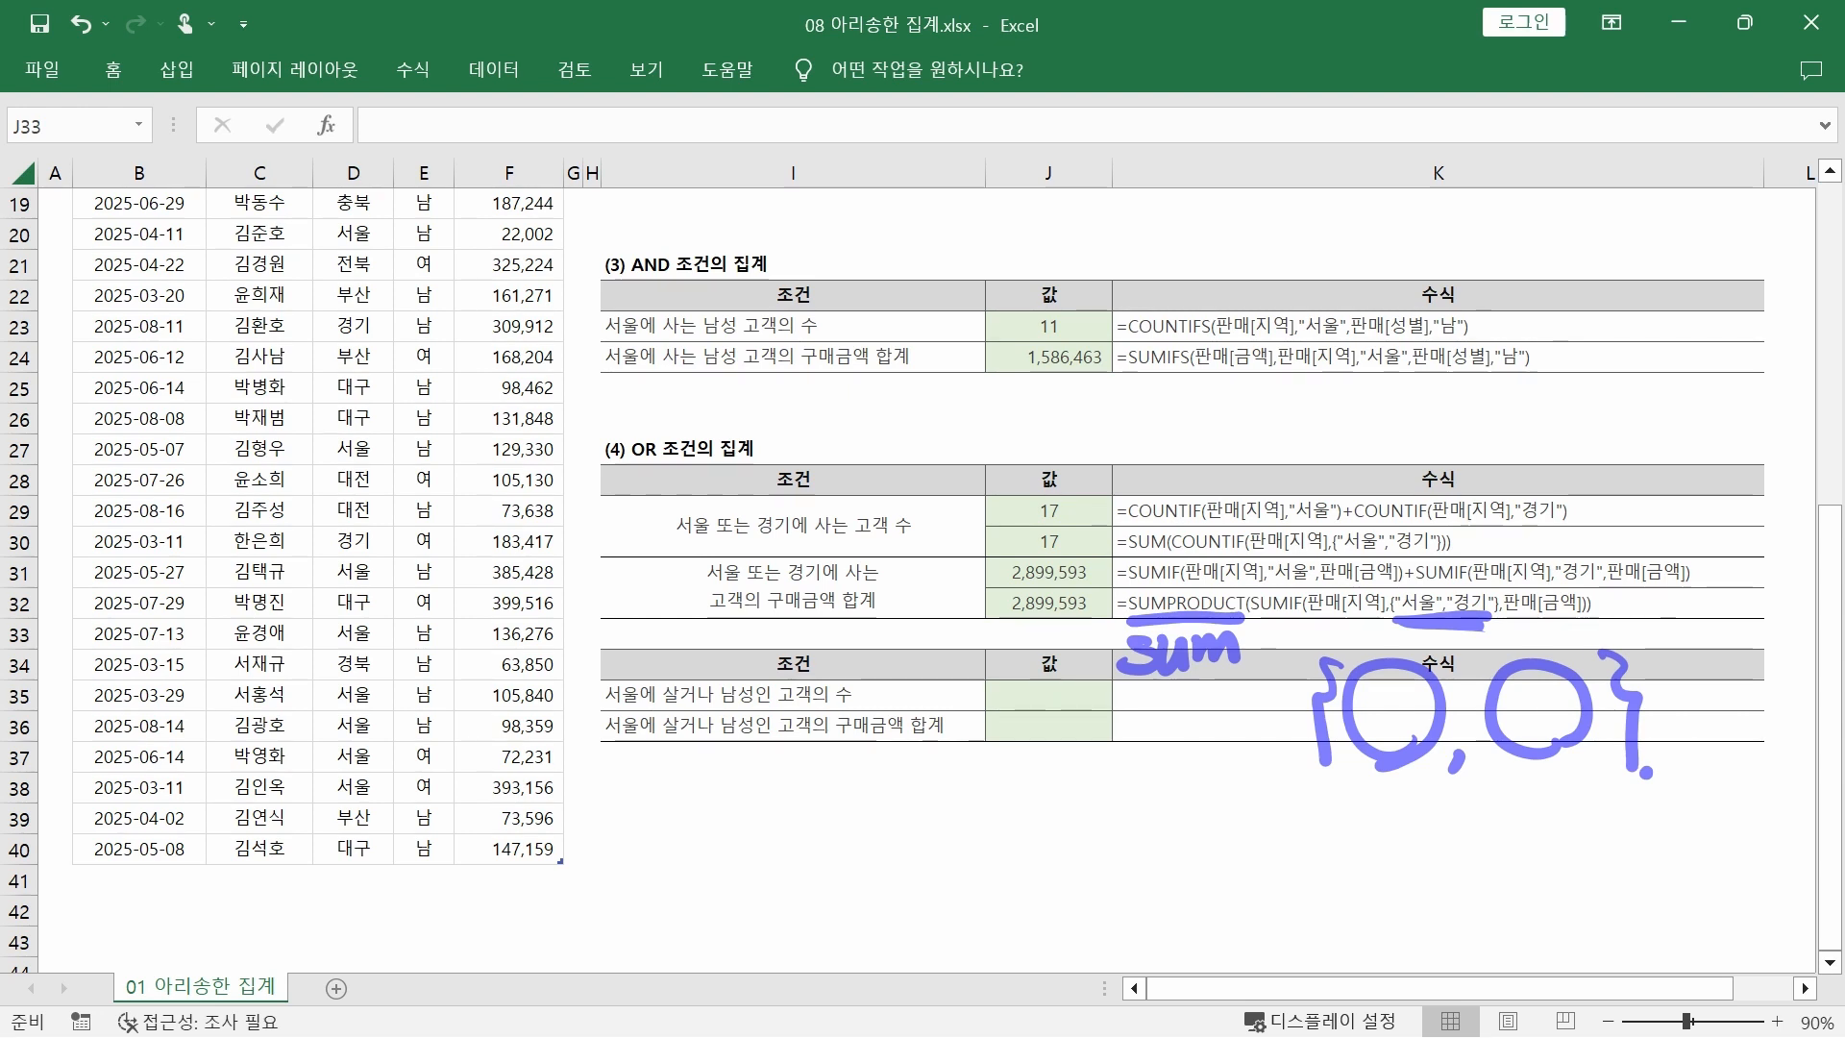
{"action": "mouse_move", "coordinate": [731, 767]}
{"action": "left_mouse_down"}
{"action": "mouse_move", "coordinate": [620, 769]}
{"action": "mouse_move", "coordinate": [707, 807]}
{"action": "mouse_move", "coordinate": [782, 926]}
{"action": "mouse_move", "coordinate": [1422, 661]}
{"action": "left_mouse_up"}
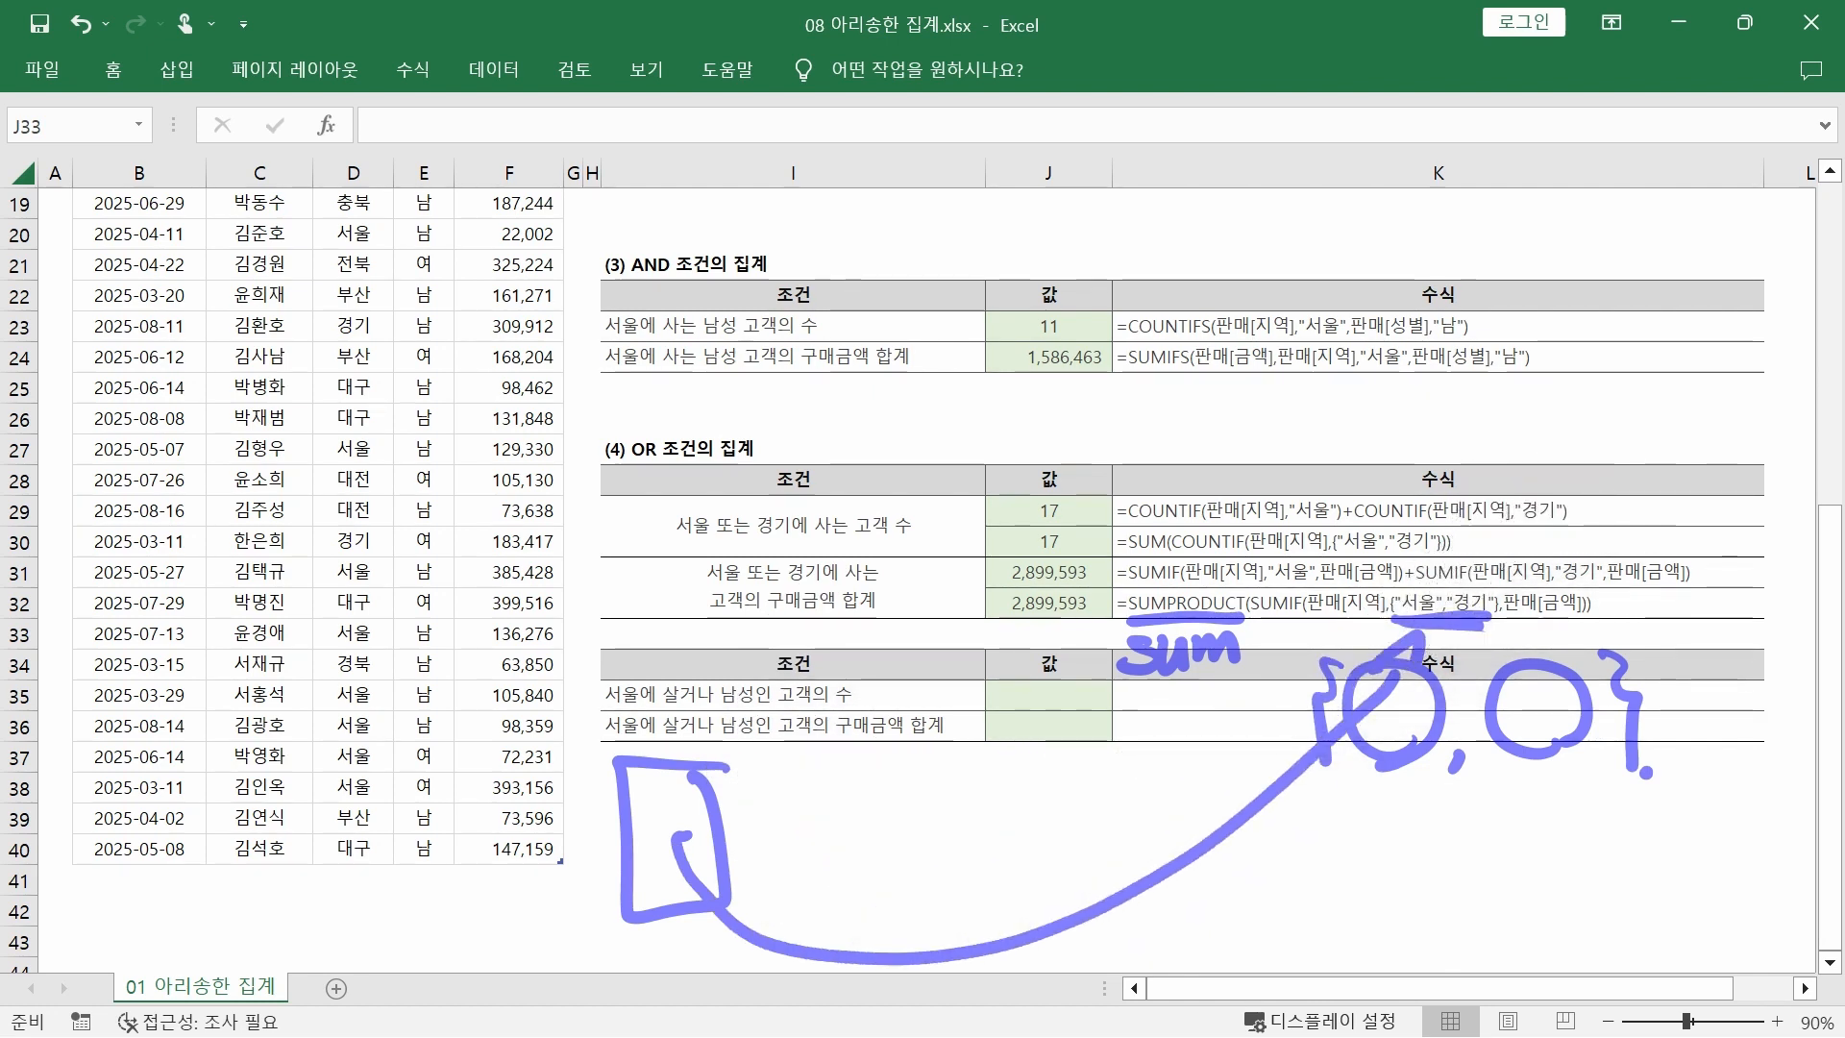
{"action": "mouse_move", "coordinate": [1399, 495]}
{"action": "left_mouse_down"}
{"action": "mouse_move", "coordinate": [1395, 550]}
{"action": "mouse_move", "coordinate": [1413, 530]}
{"action": "mouse_move", "coordinate": [1596, 610]}
{"action": "left_mouse_up"}
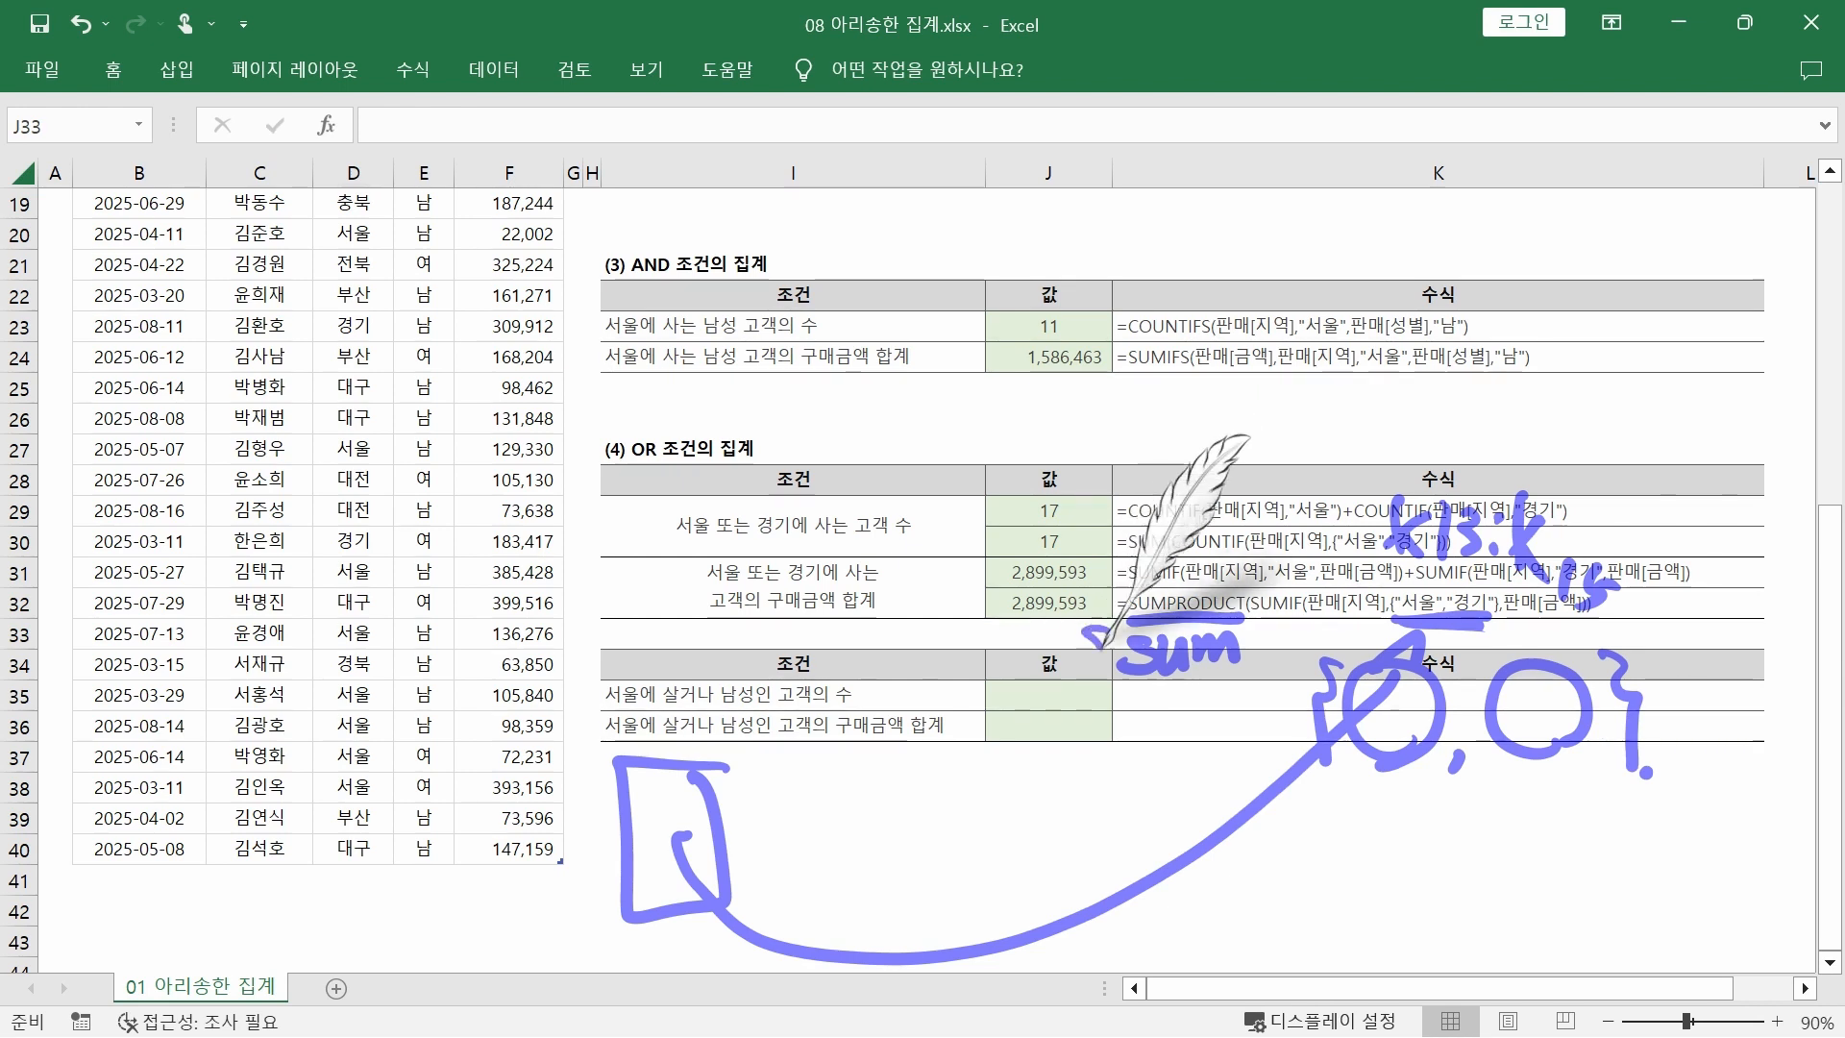
{"action": "left_click_drag", "start_coordinate": [1104, 633], "coordinate": [1094, 706]}
{"action": "left_click_drag", "start_coordinate": [1248, 636], "coordinate": [1251, 678]}
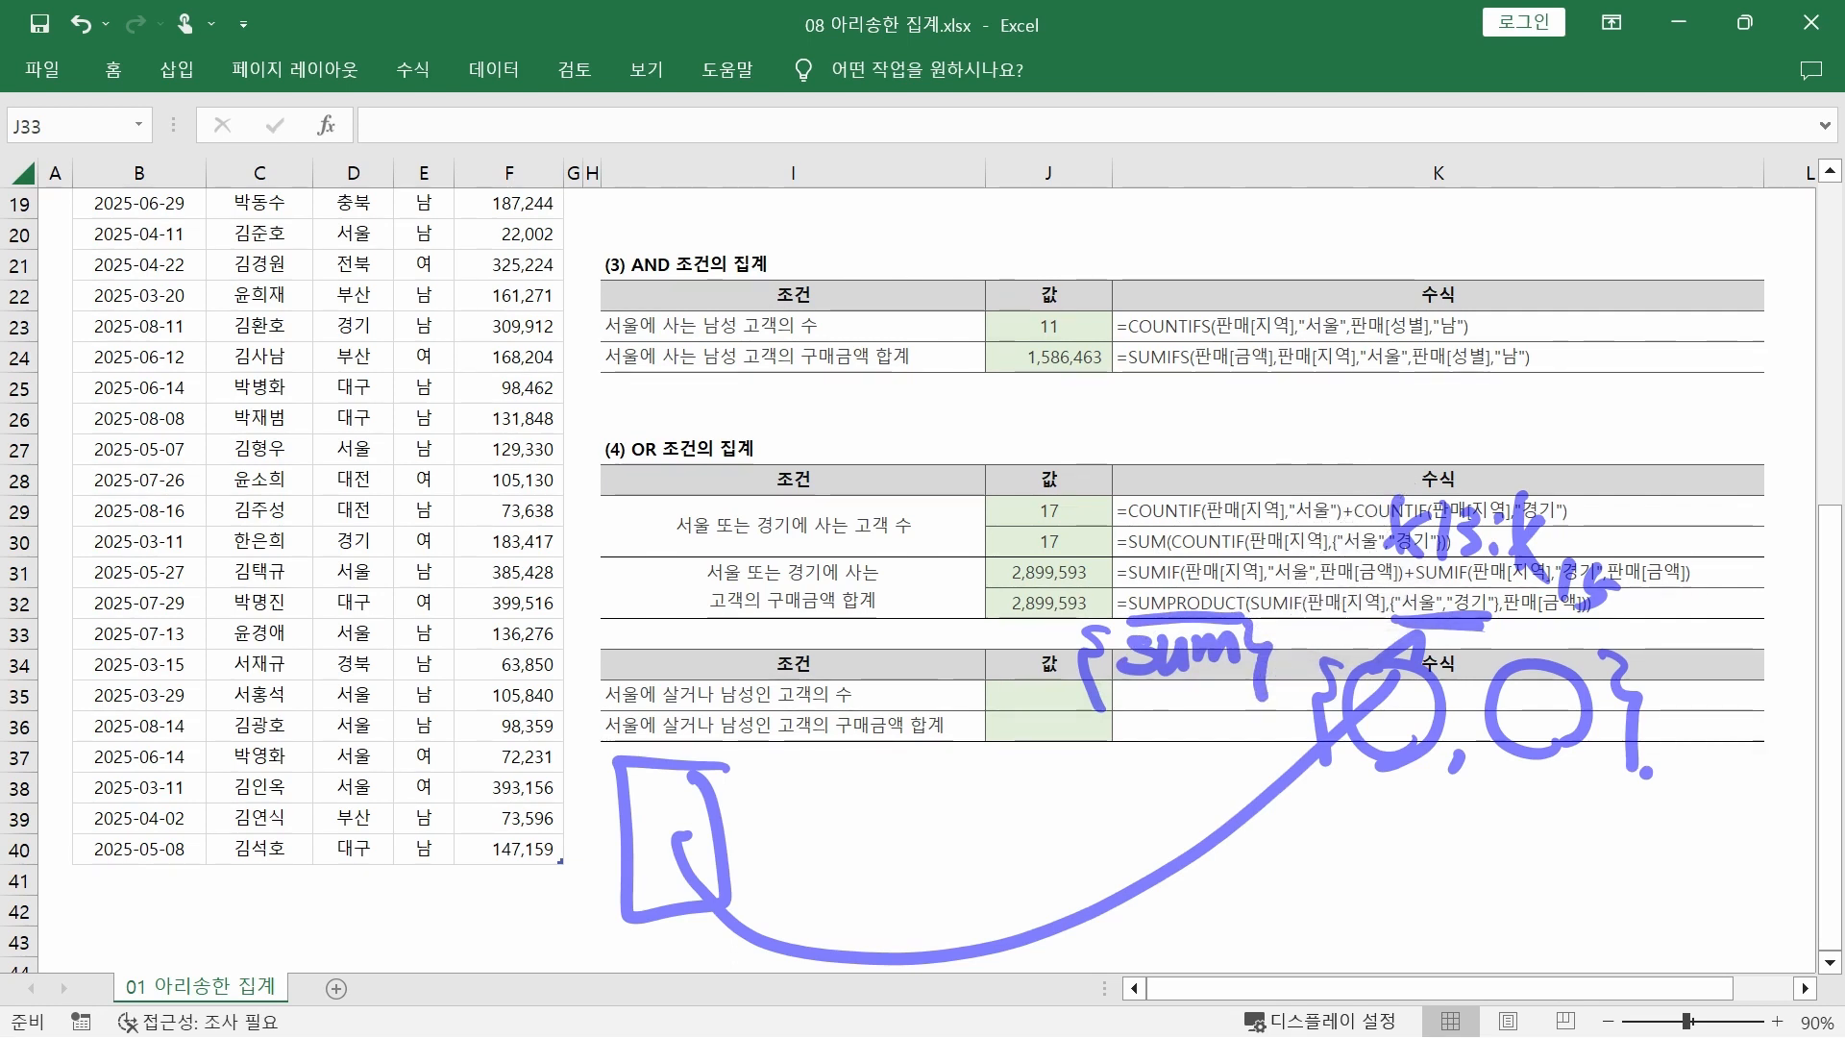
{"action": "left_click_drag", "start_coordinate": [1245, 594], "coordinate": [1249, 615]}
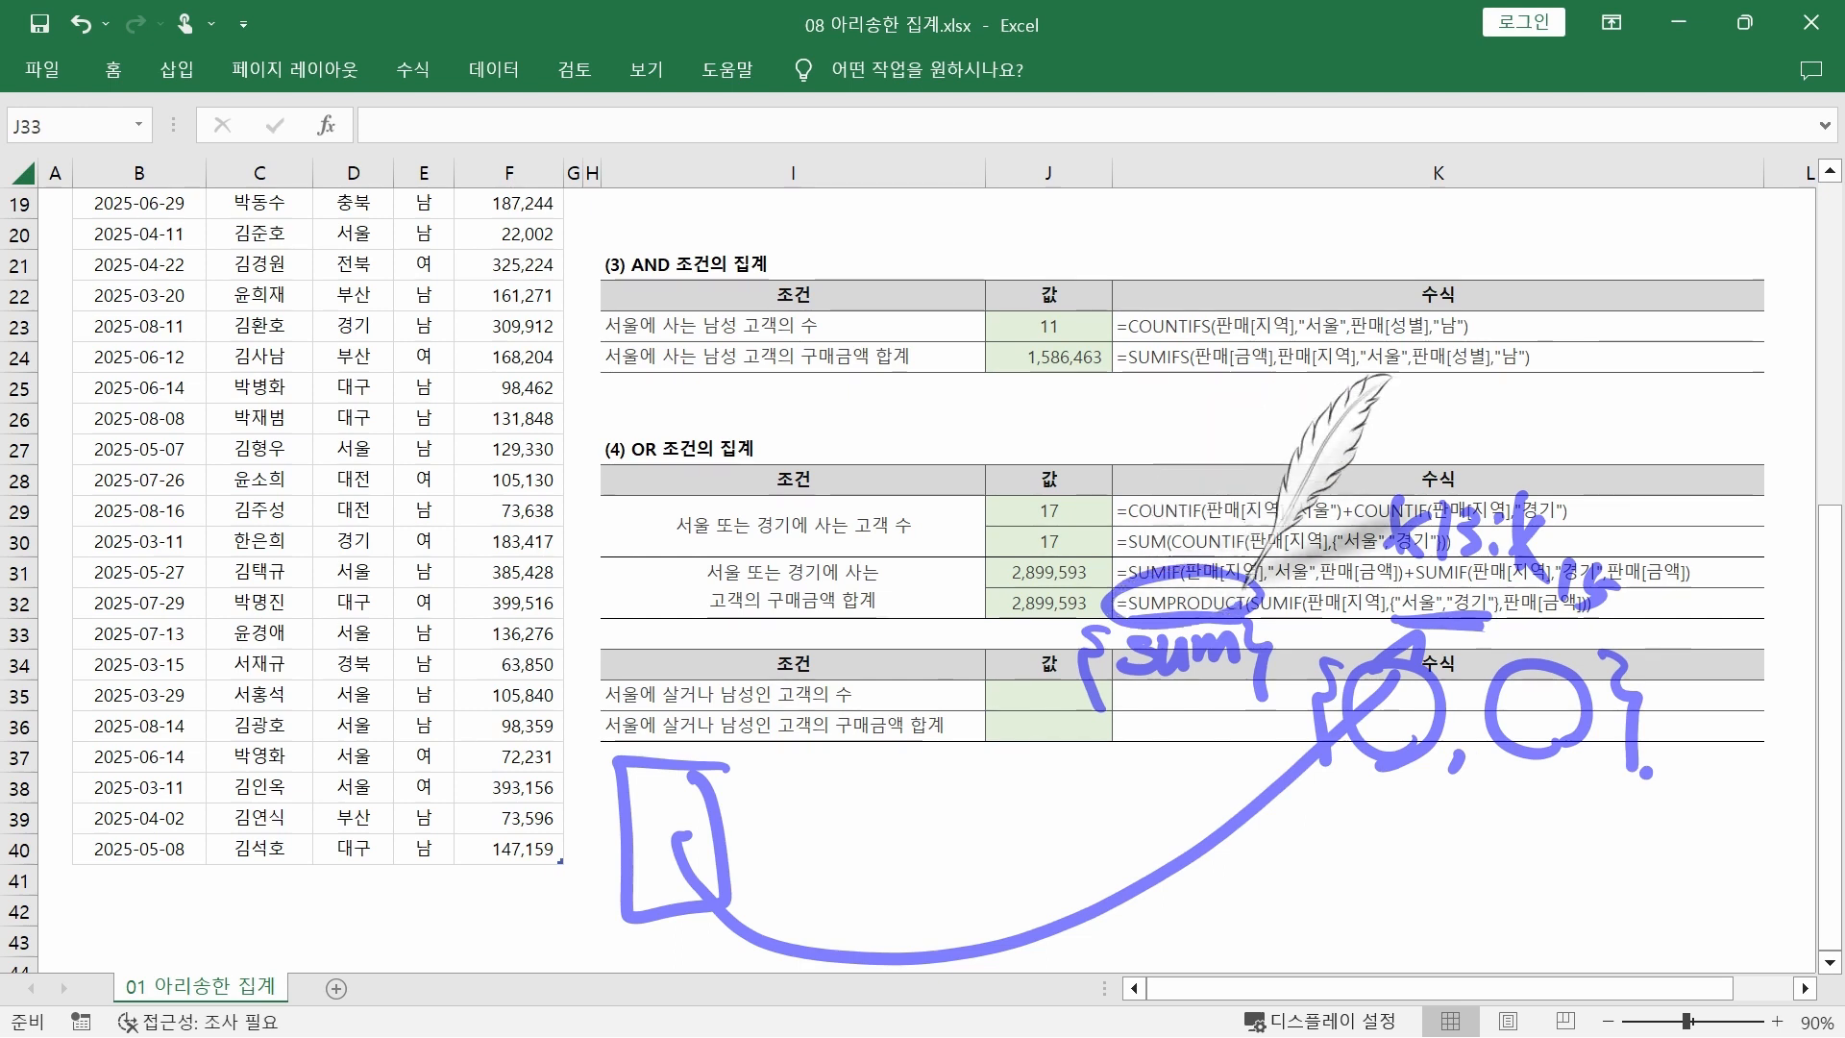
{"action": "key", "text": "Escape"}
{"action": "left_click_drag", "start_coordinate": [1117, 620], "coordinate": [1235, 616]}
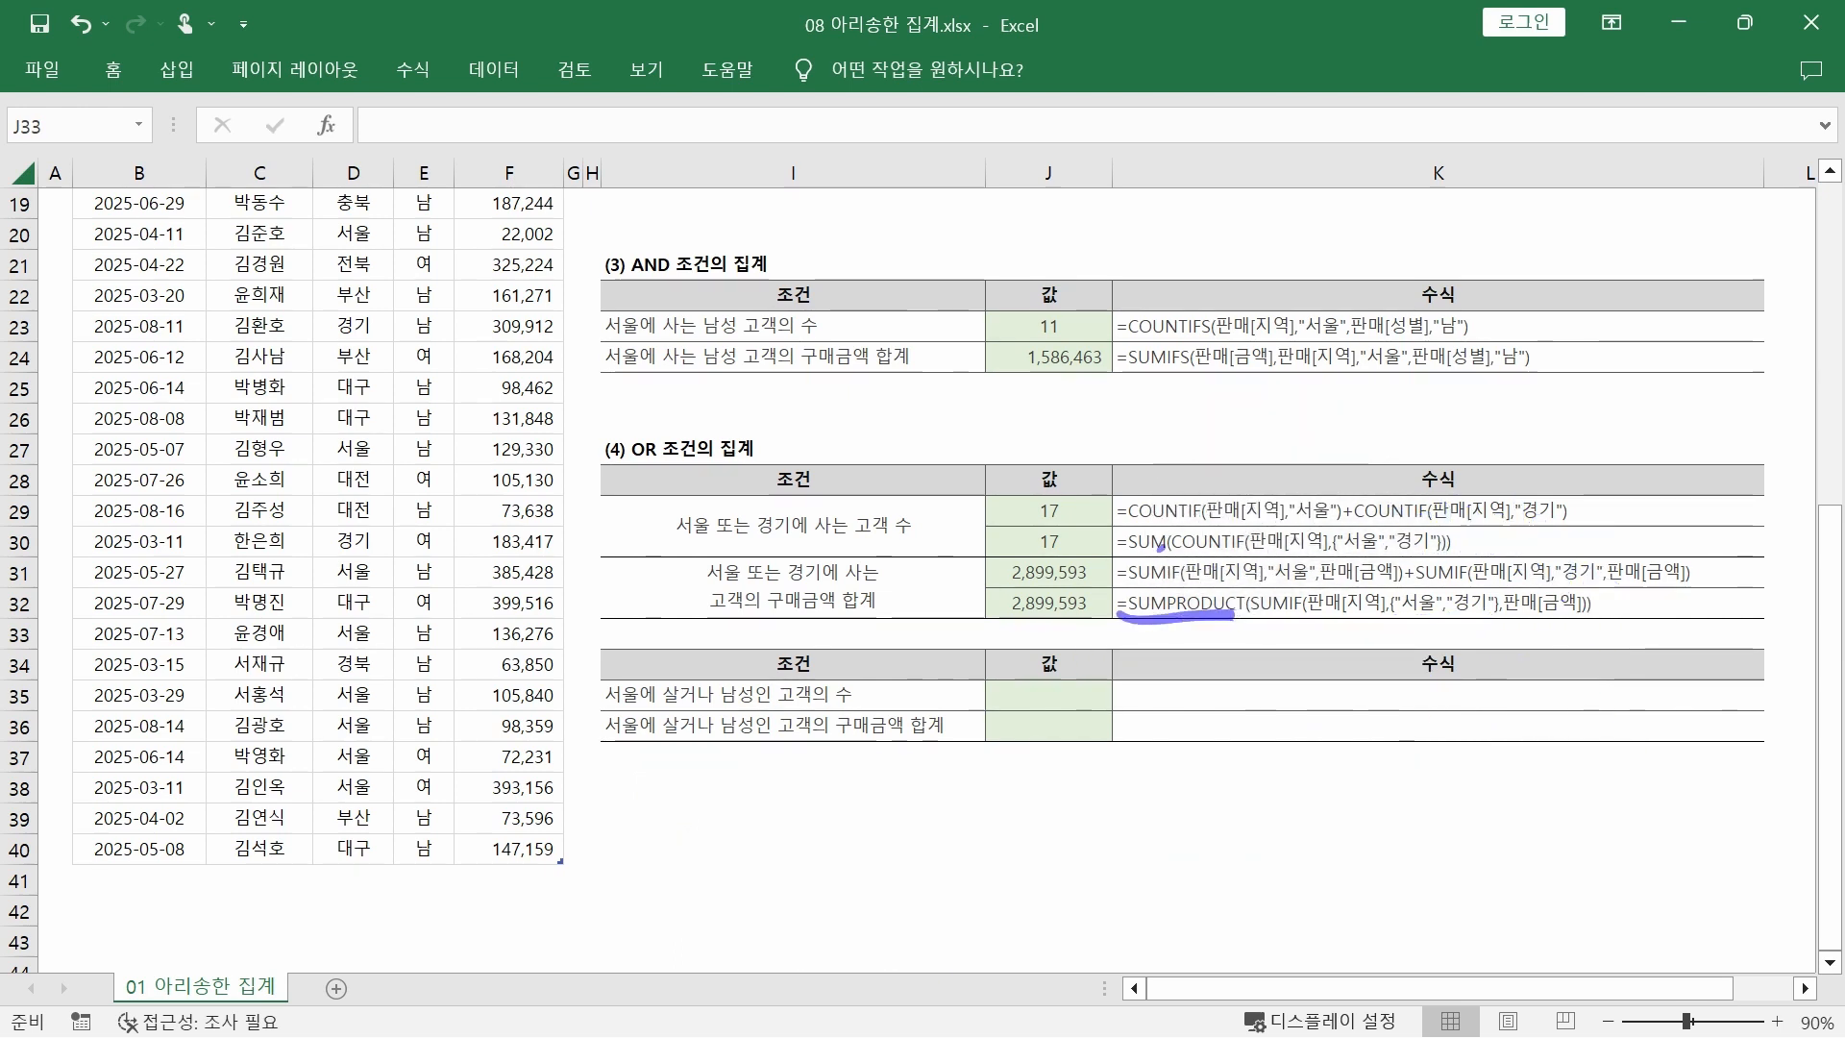
{"action": "mouse_move", "coordinate": [1161, 549]}
{"action": "left_mouse_down"}
{"action": "mouse_move", "coordinate": [1147, 522]}
{"action": "mouse_move", "coordinate": [1207, 629]}
{"action": "left_mouse_up"}
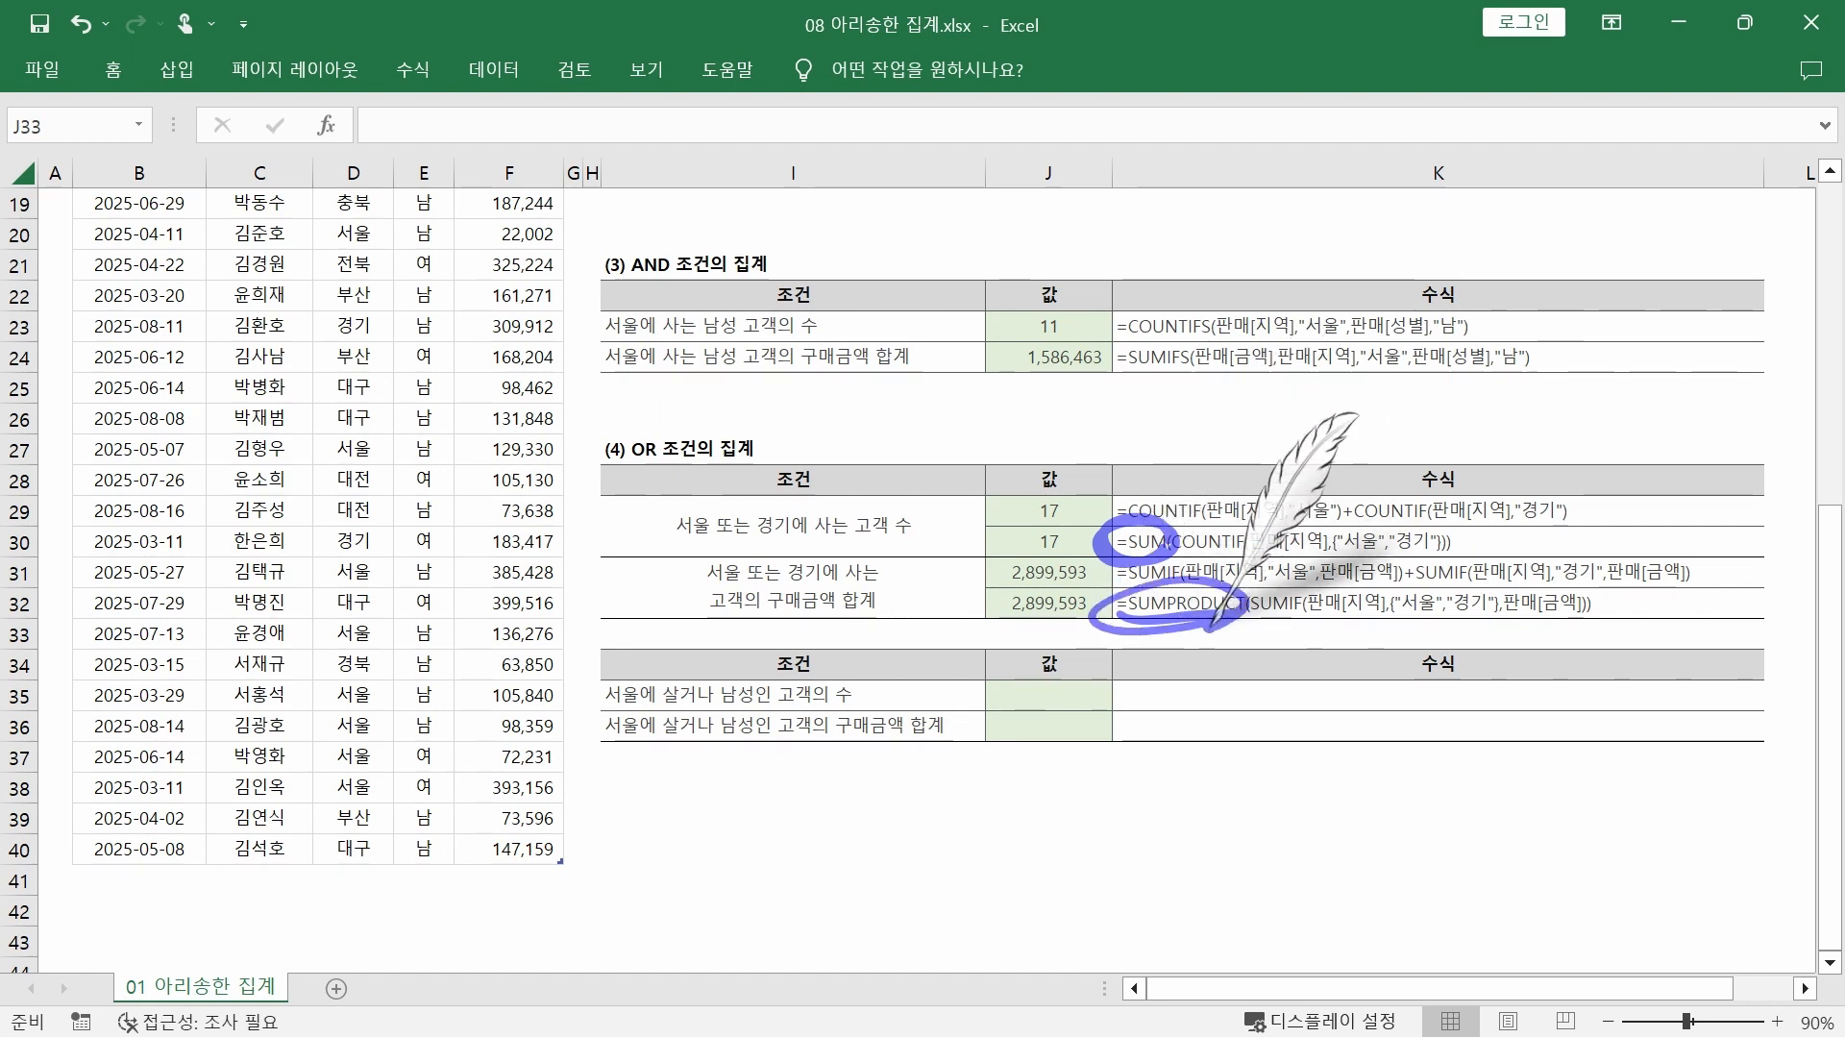
{"action": "left_click_drag", "start_coordinate": [1384, 620], "coordinate": [1475, 622]}
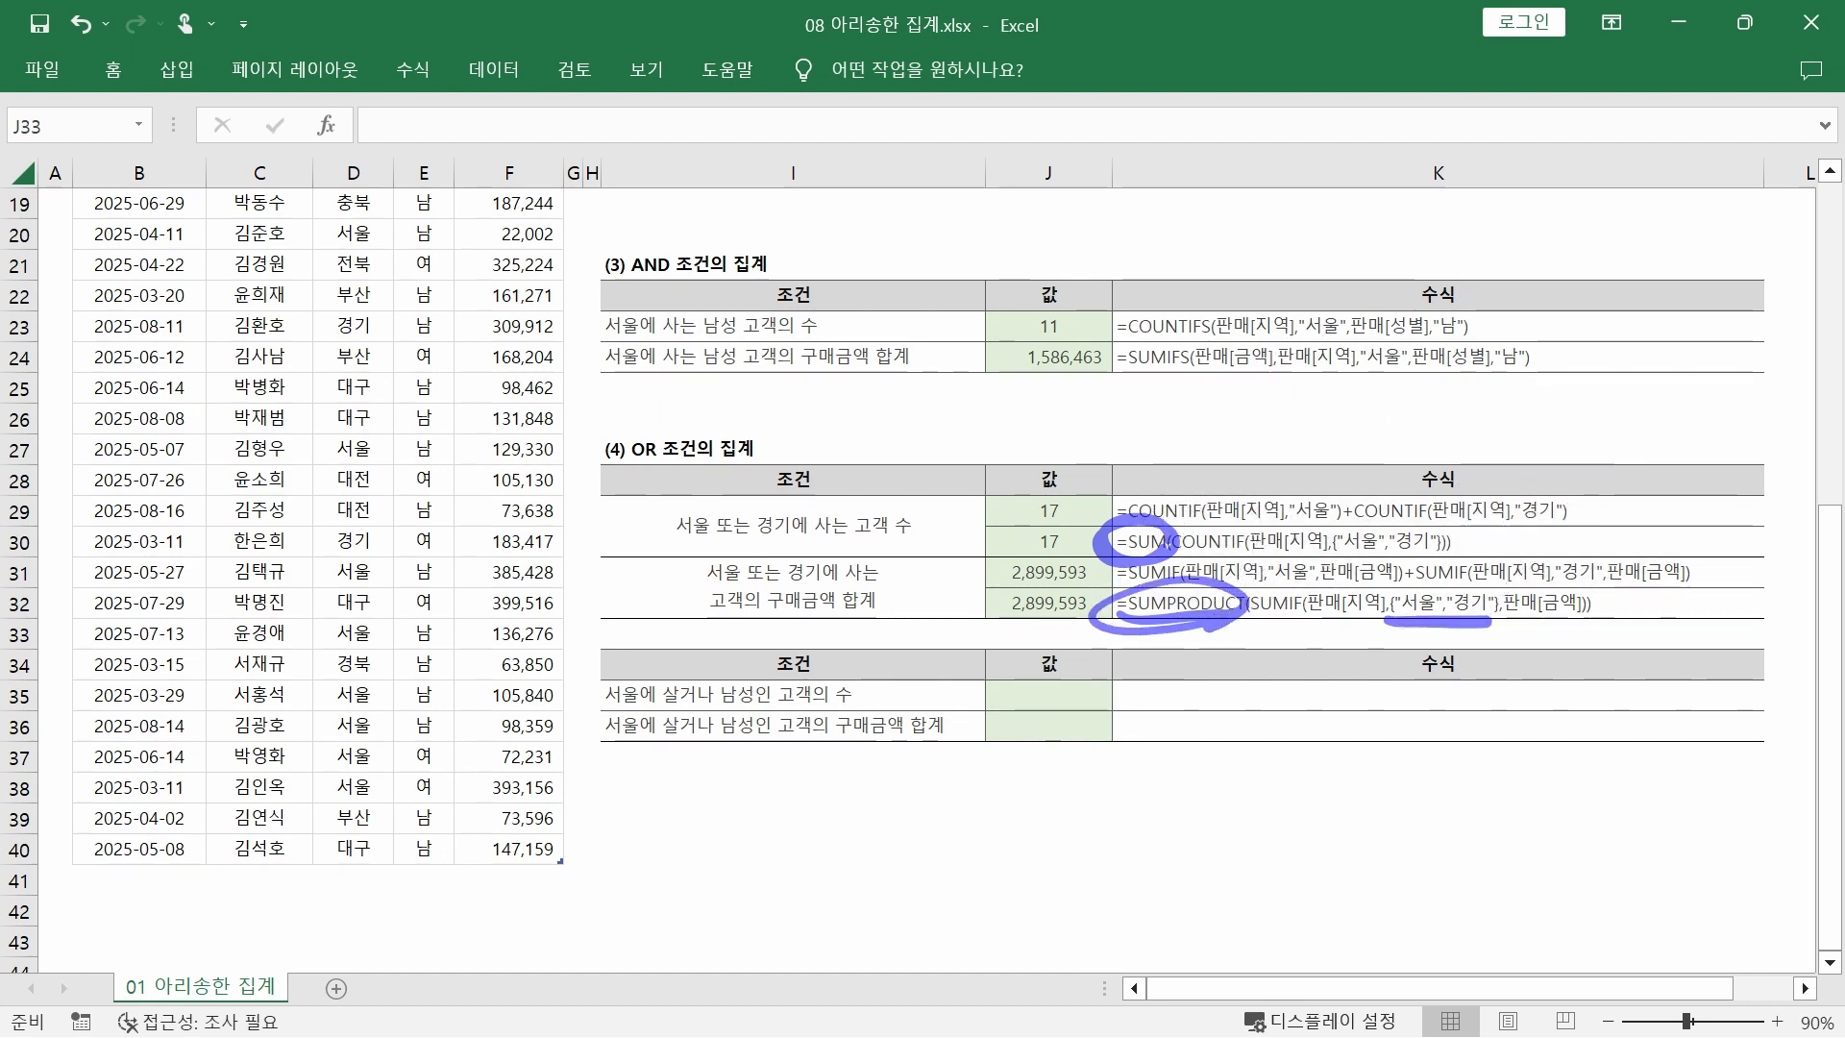
{"action": "key", "text": "Escape"}
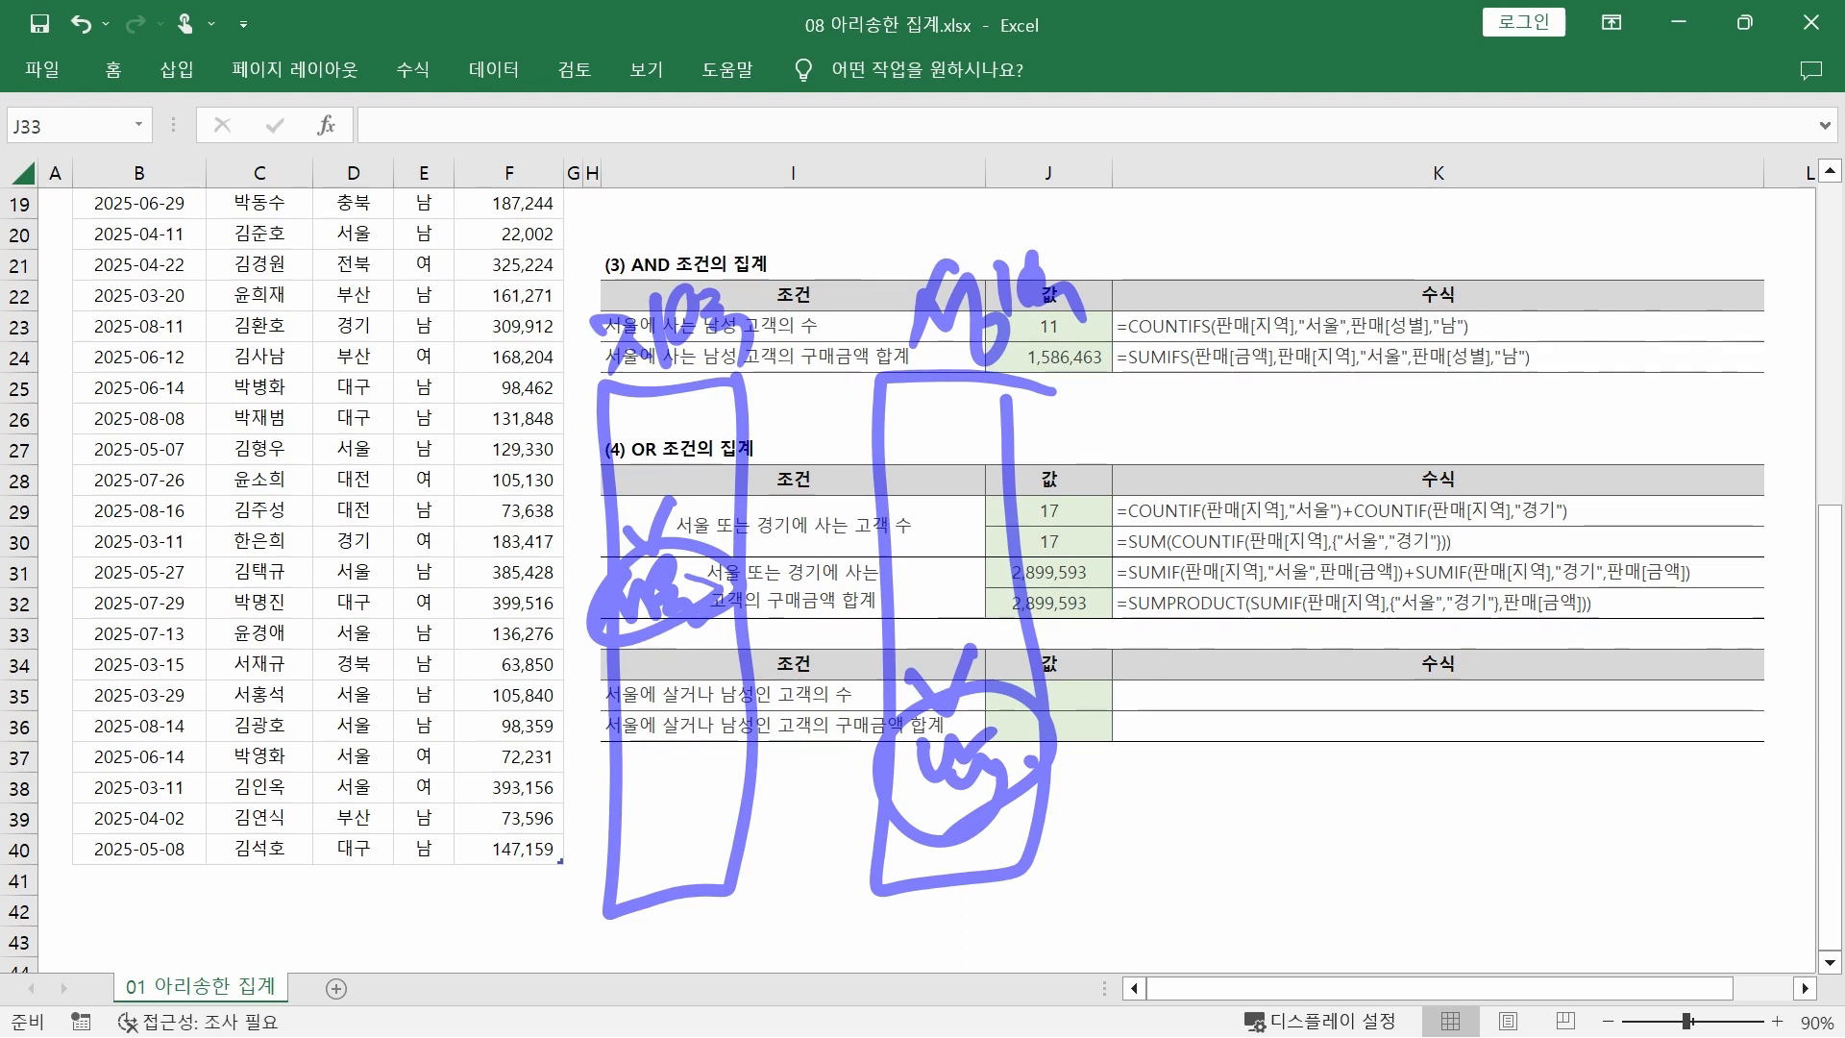
{"action": "left_click_drag", "start_coordinate": [620, 223], "coordinate": [644, 216]}
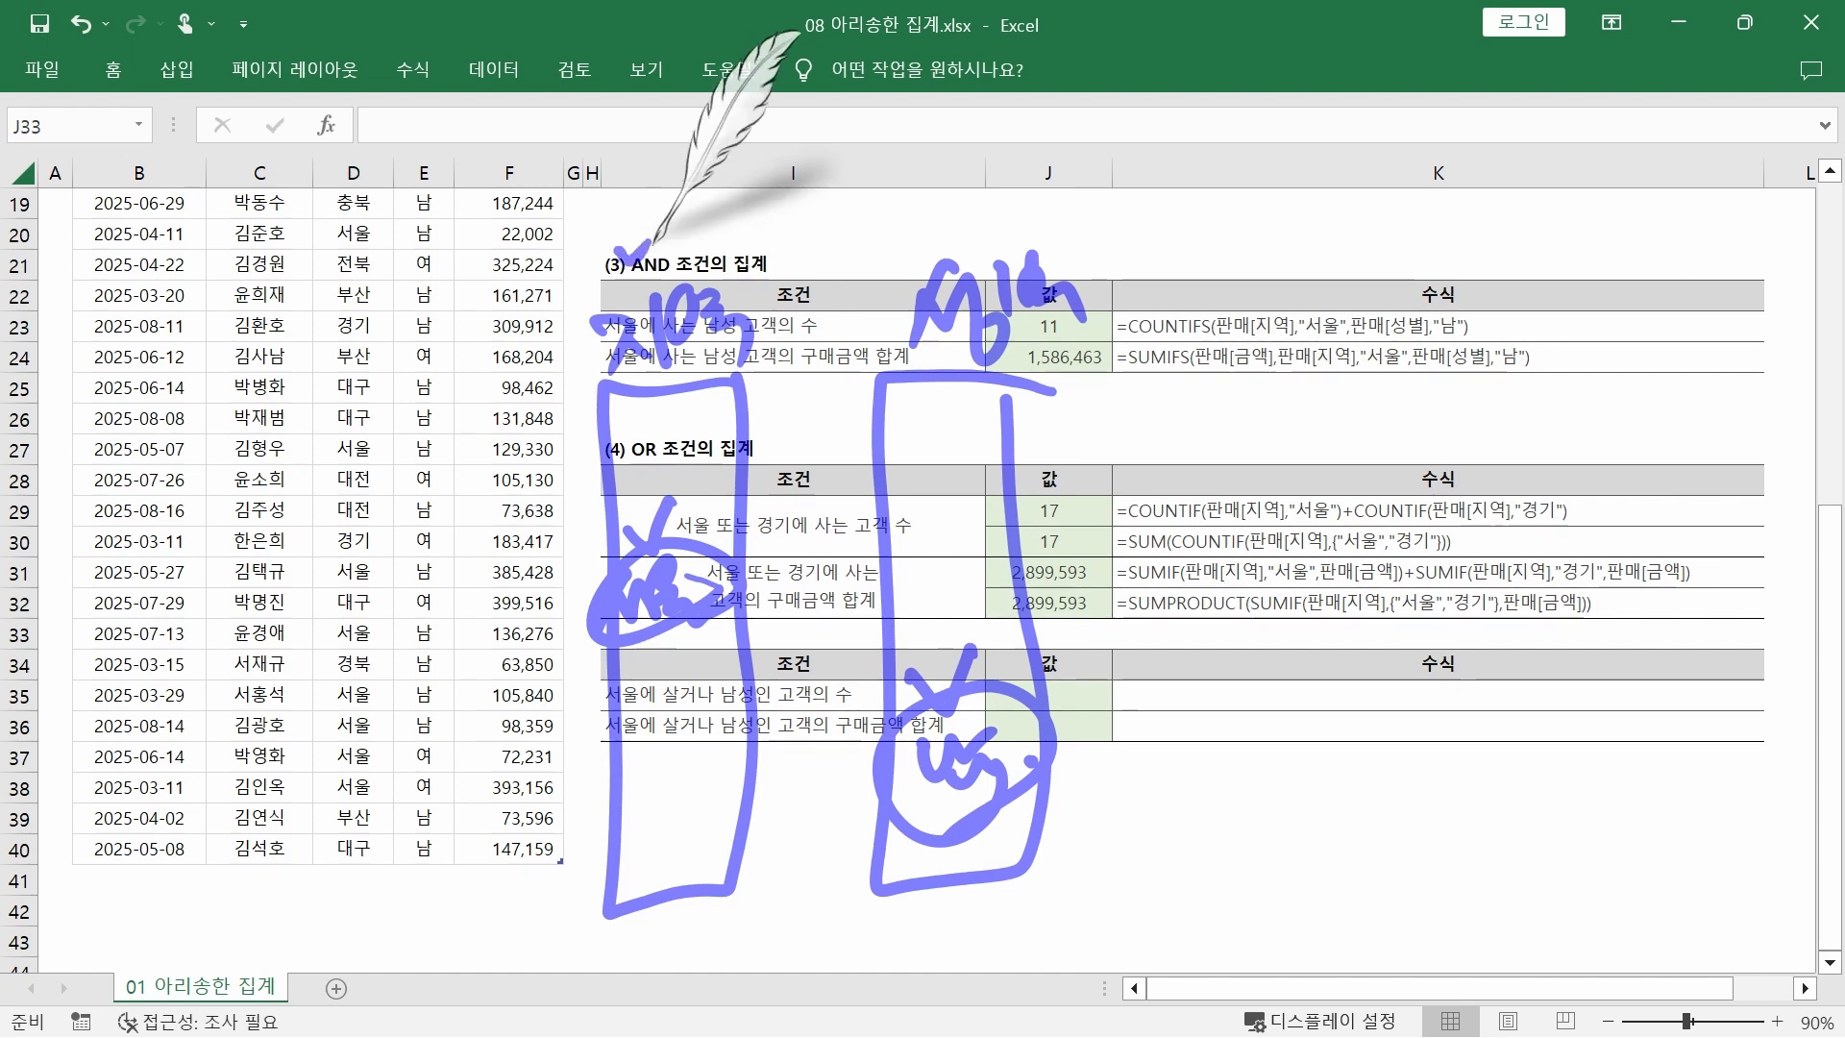
{"action": "left_click_drag", "start_coordinate": [921, 213], "coordinate": [954, 216]}
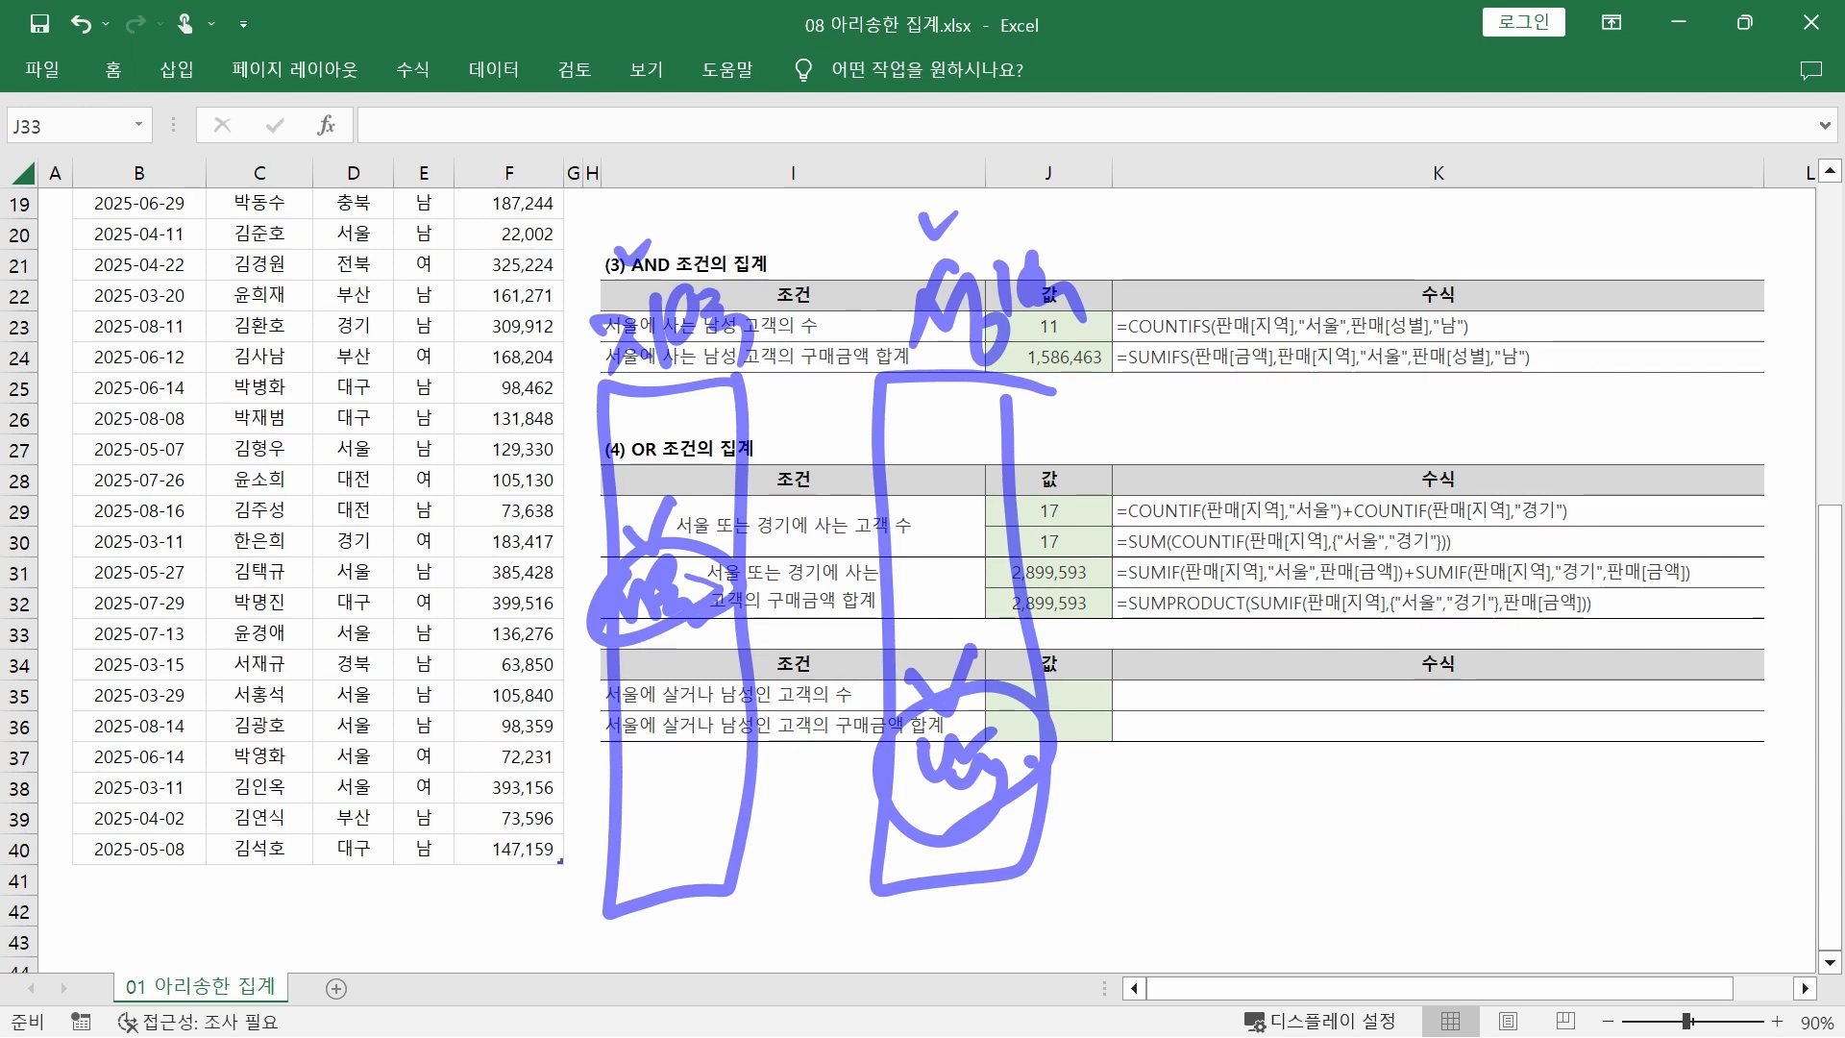
{"action": "left_click_drag", "start_coordinate": [1298, 471], "coordinate": [1319, 538]}
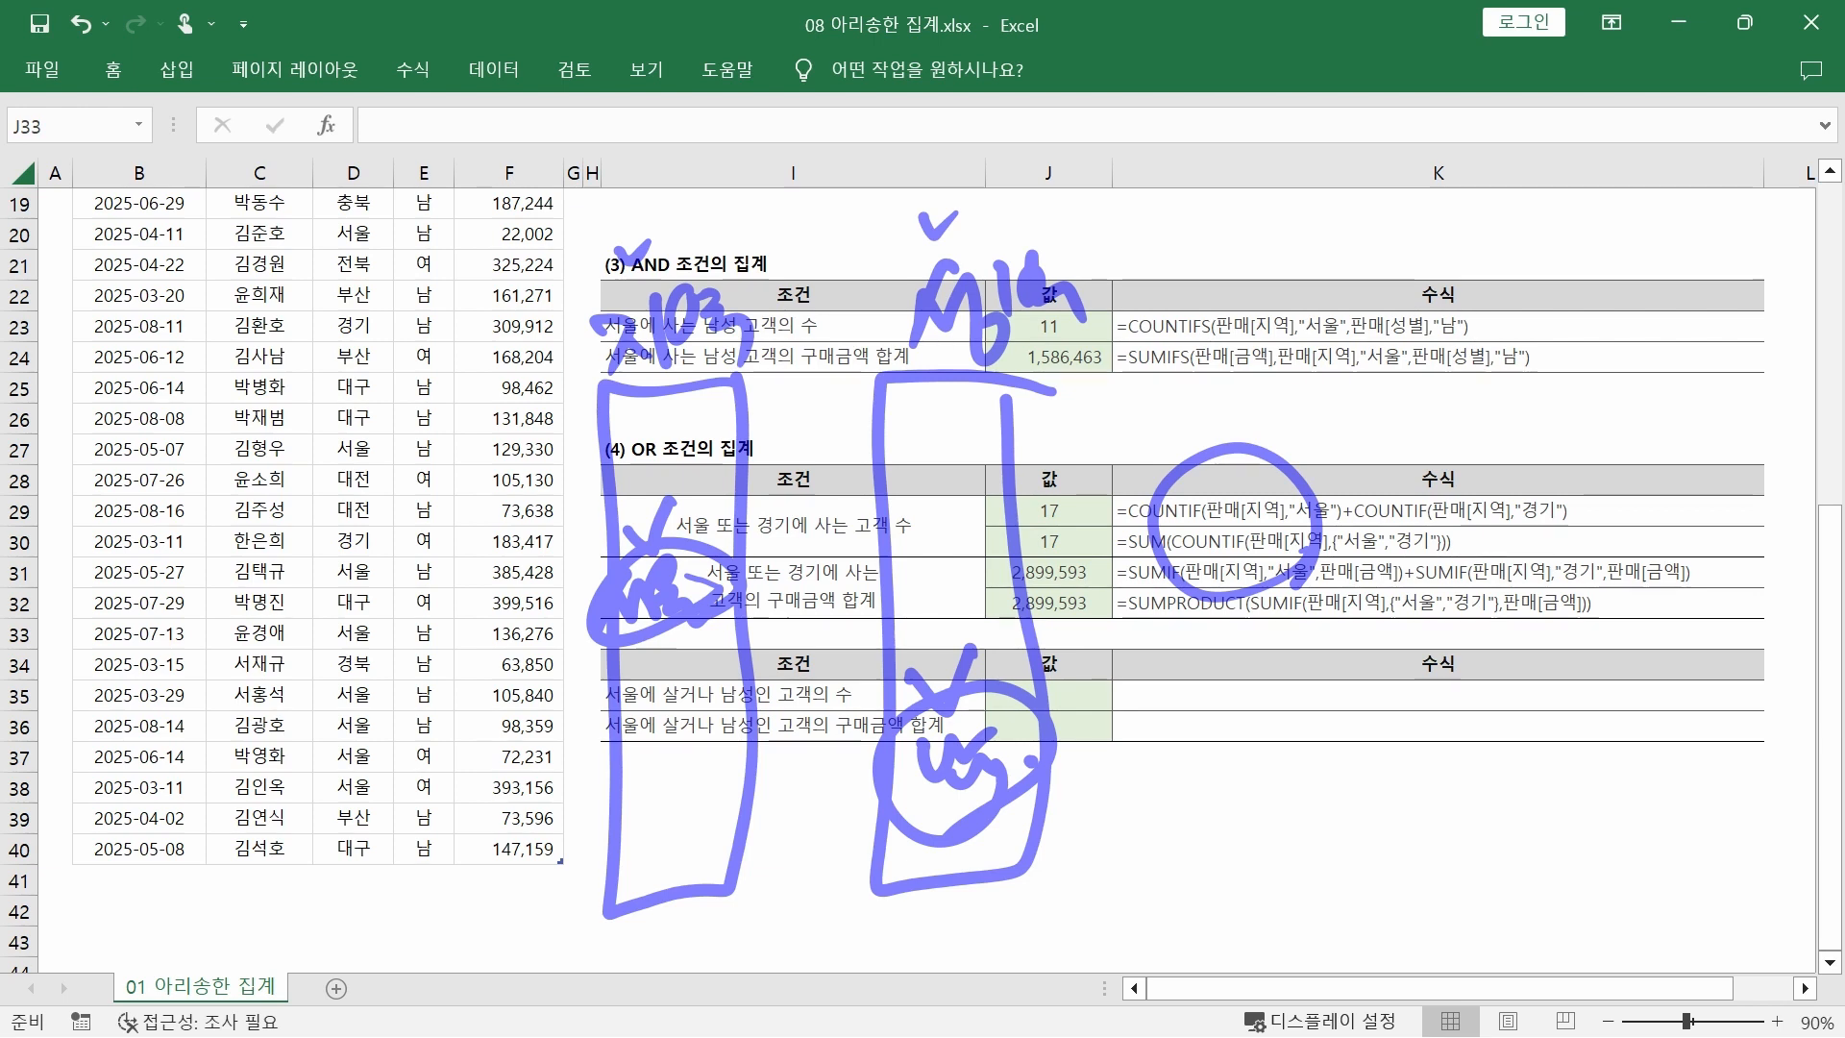
{"action": "mouse_move", "coordinate": [732, 617]}
{"action": "left_mouse_down"}
{"action": "mouse_move", "coordinate": [627, 644]}
{"action": "mouse_move", "coordinate": [702, 630]}
{"action": "left_mouse_up"}
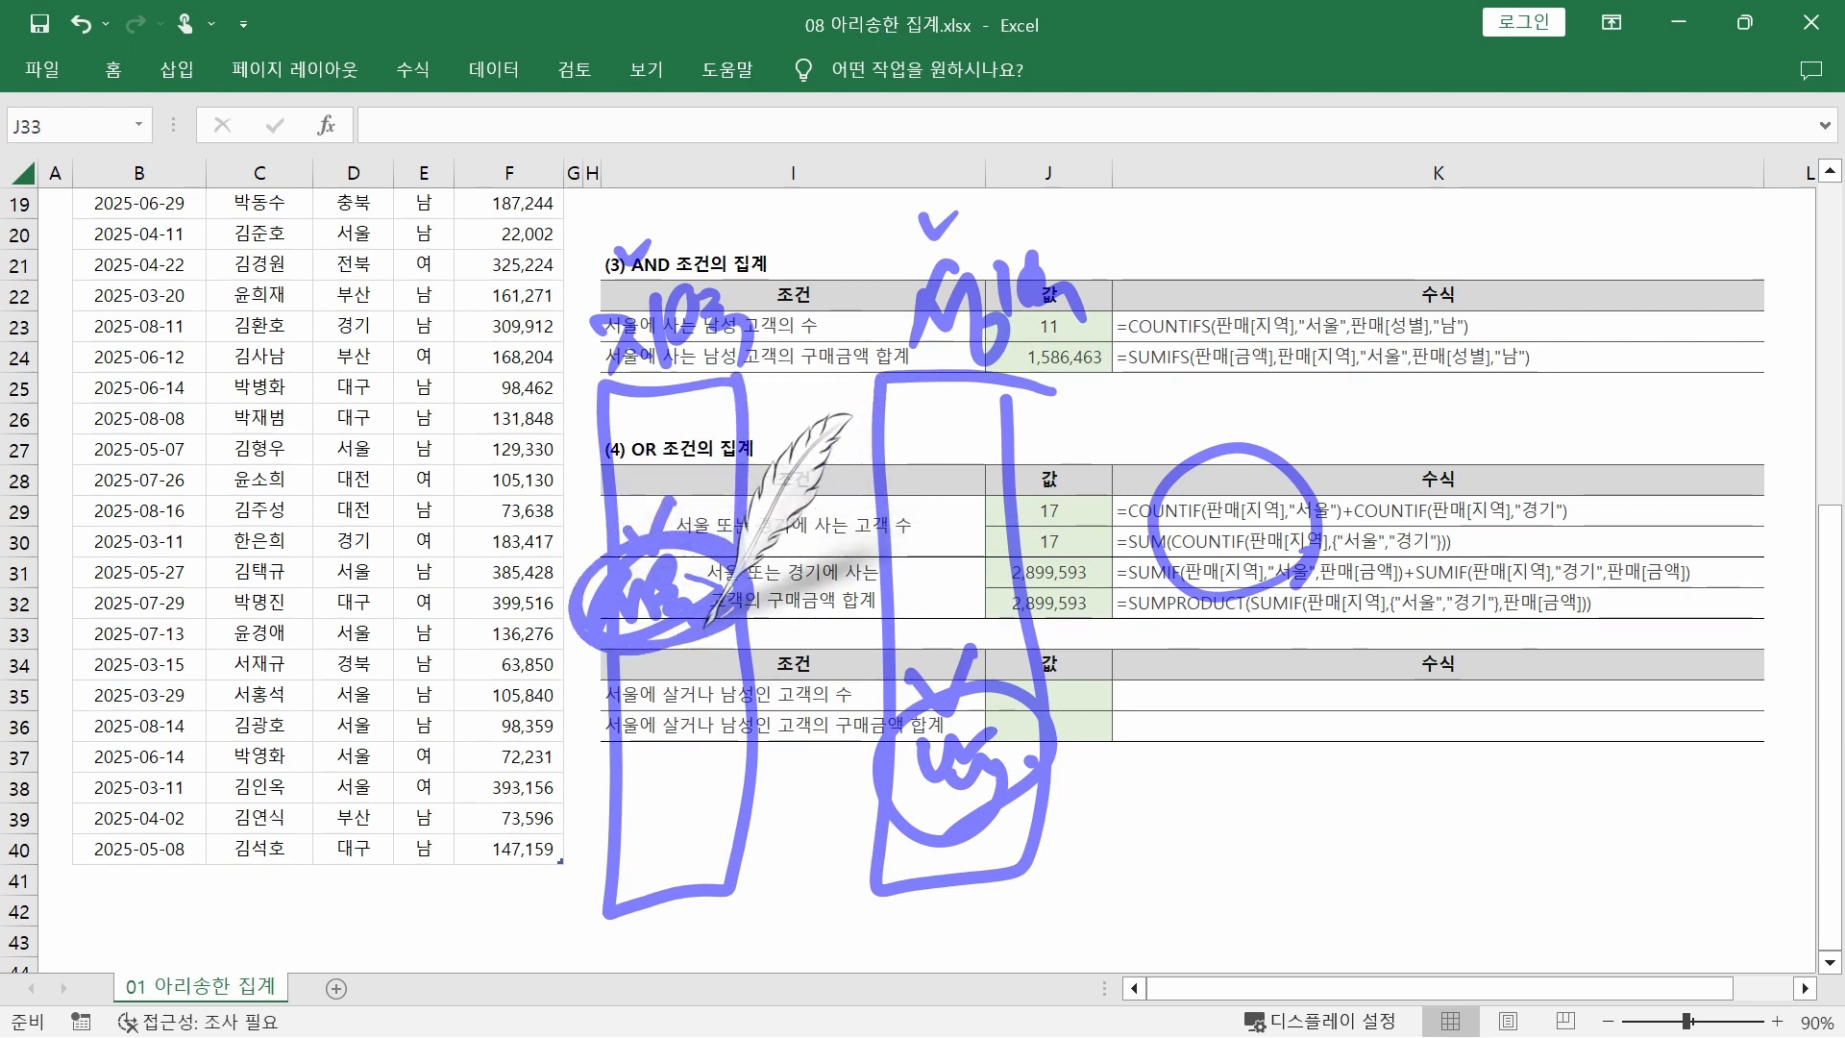
{"action": "left_click_drag", "start_coordinate": [1066, 789], "coordinate": [948, 819]}
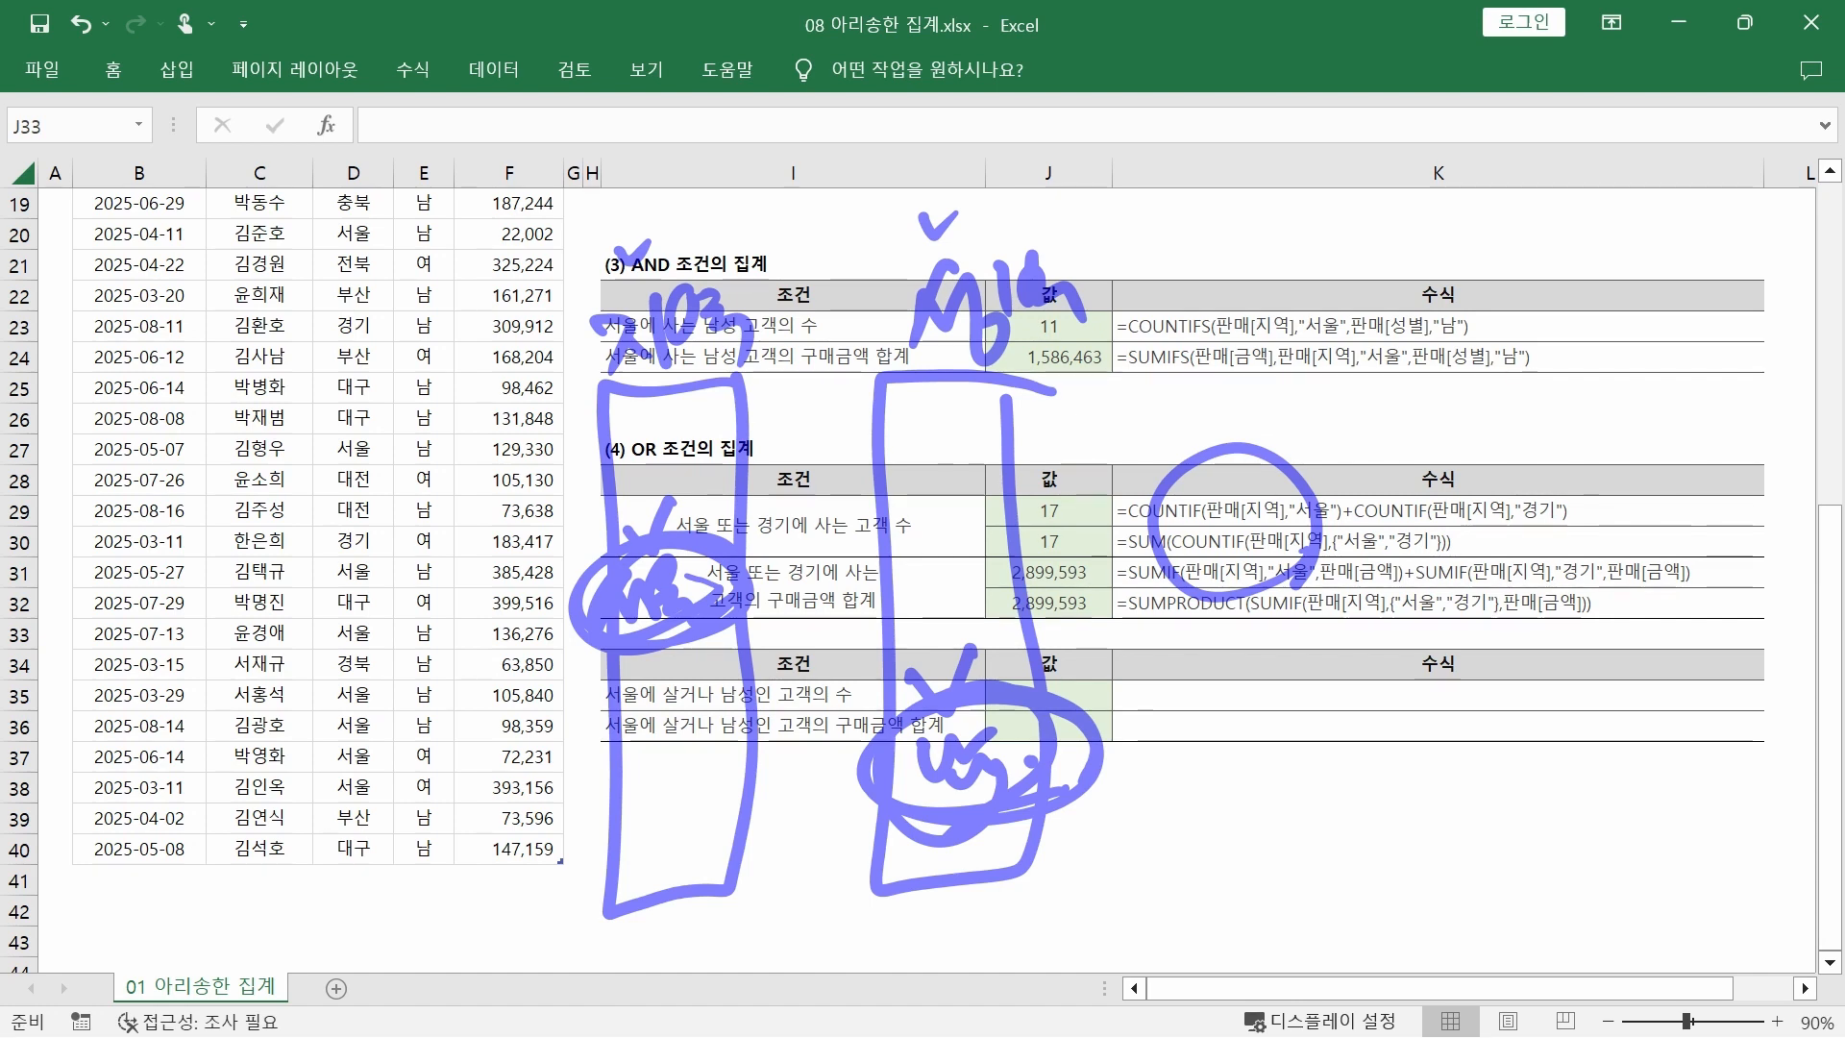
{"action": "left_click_drag", "start_coordinate": [1334, 541], "coordinate": [1446, 537]}
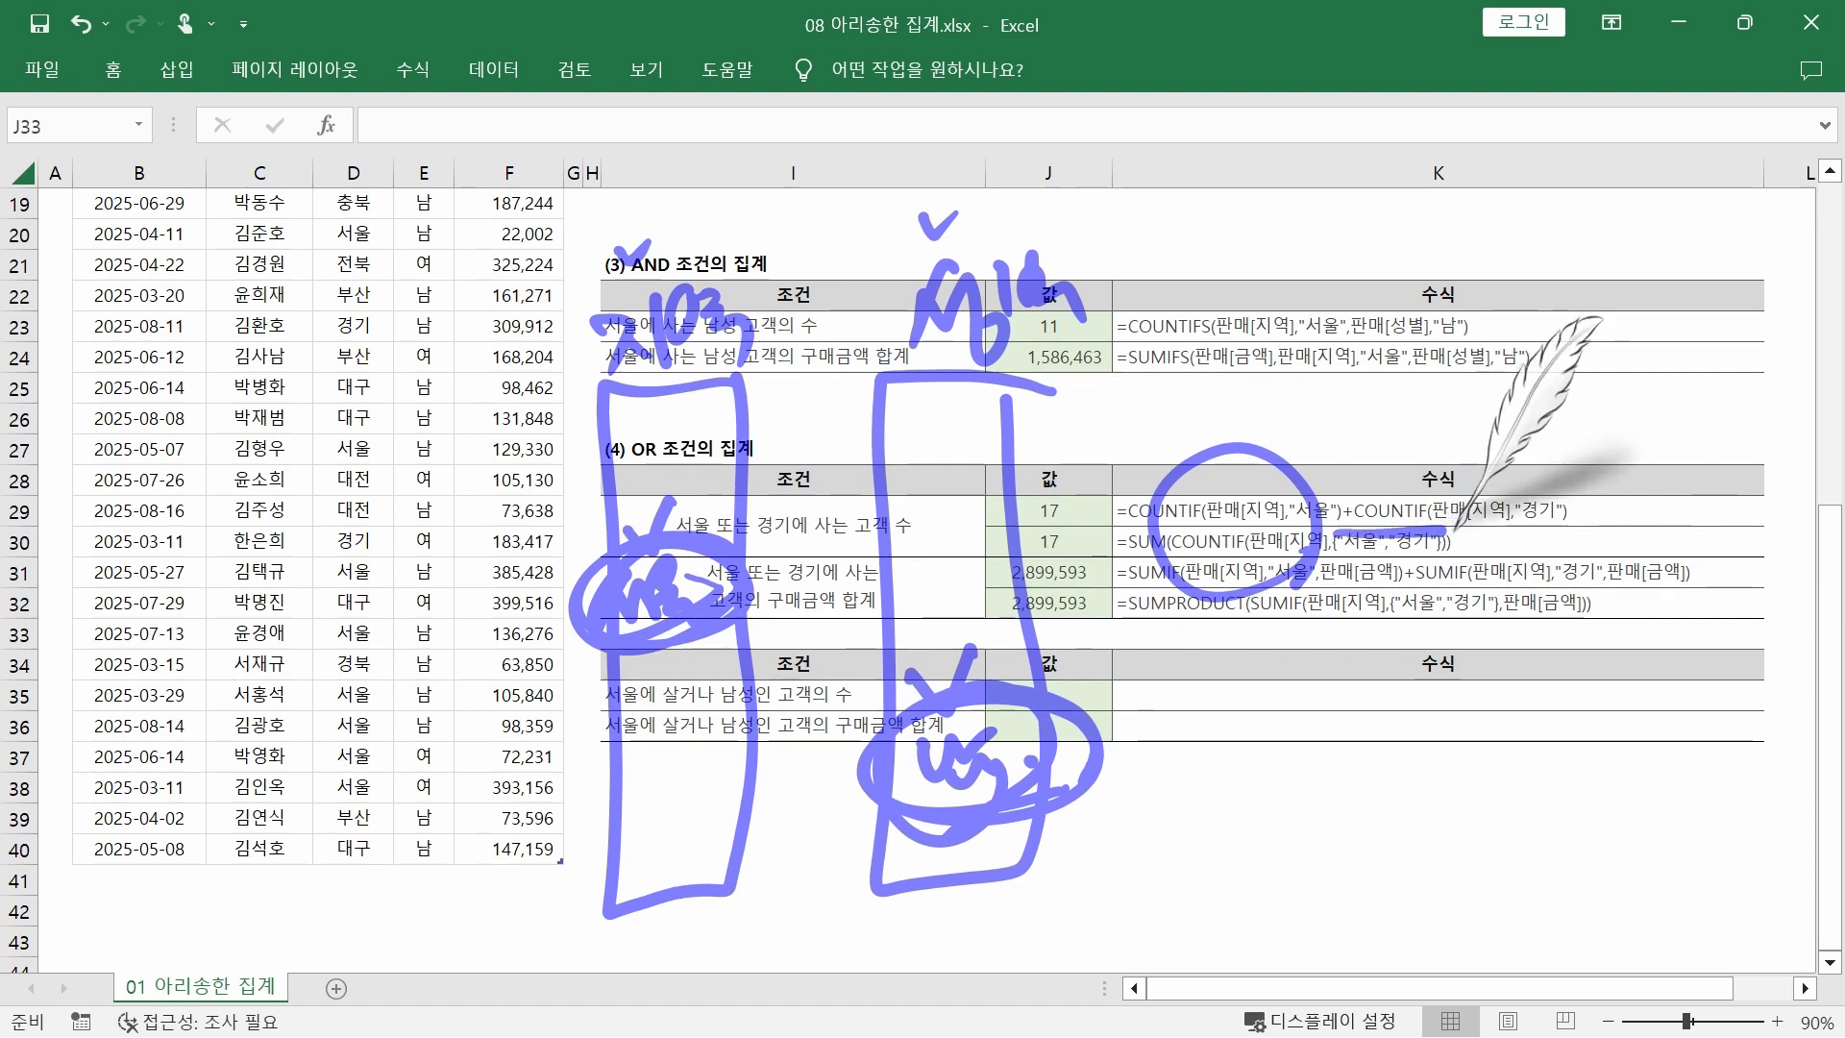
{"action": "mouse_move", "coordinate": [1284, 694]}
{"action": "left_mouse_down"}
{"action": "mouse_move", "coordinate": [1274, 675]}
{"action": "mouse_move", "coordinate": [1202, 693]}
{"action": "mouse_move", "coordinate": [1366, 685]}
{"action": "mouse_move", "coordinate": [1351, 706]}
{"action": "left_mouse_up"}
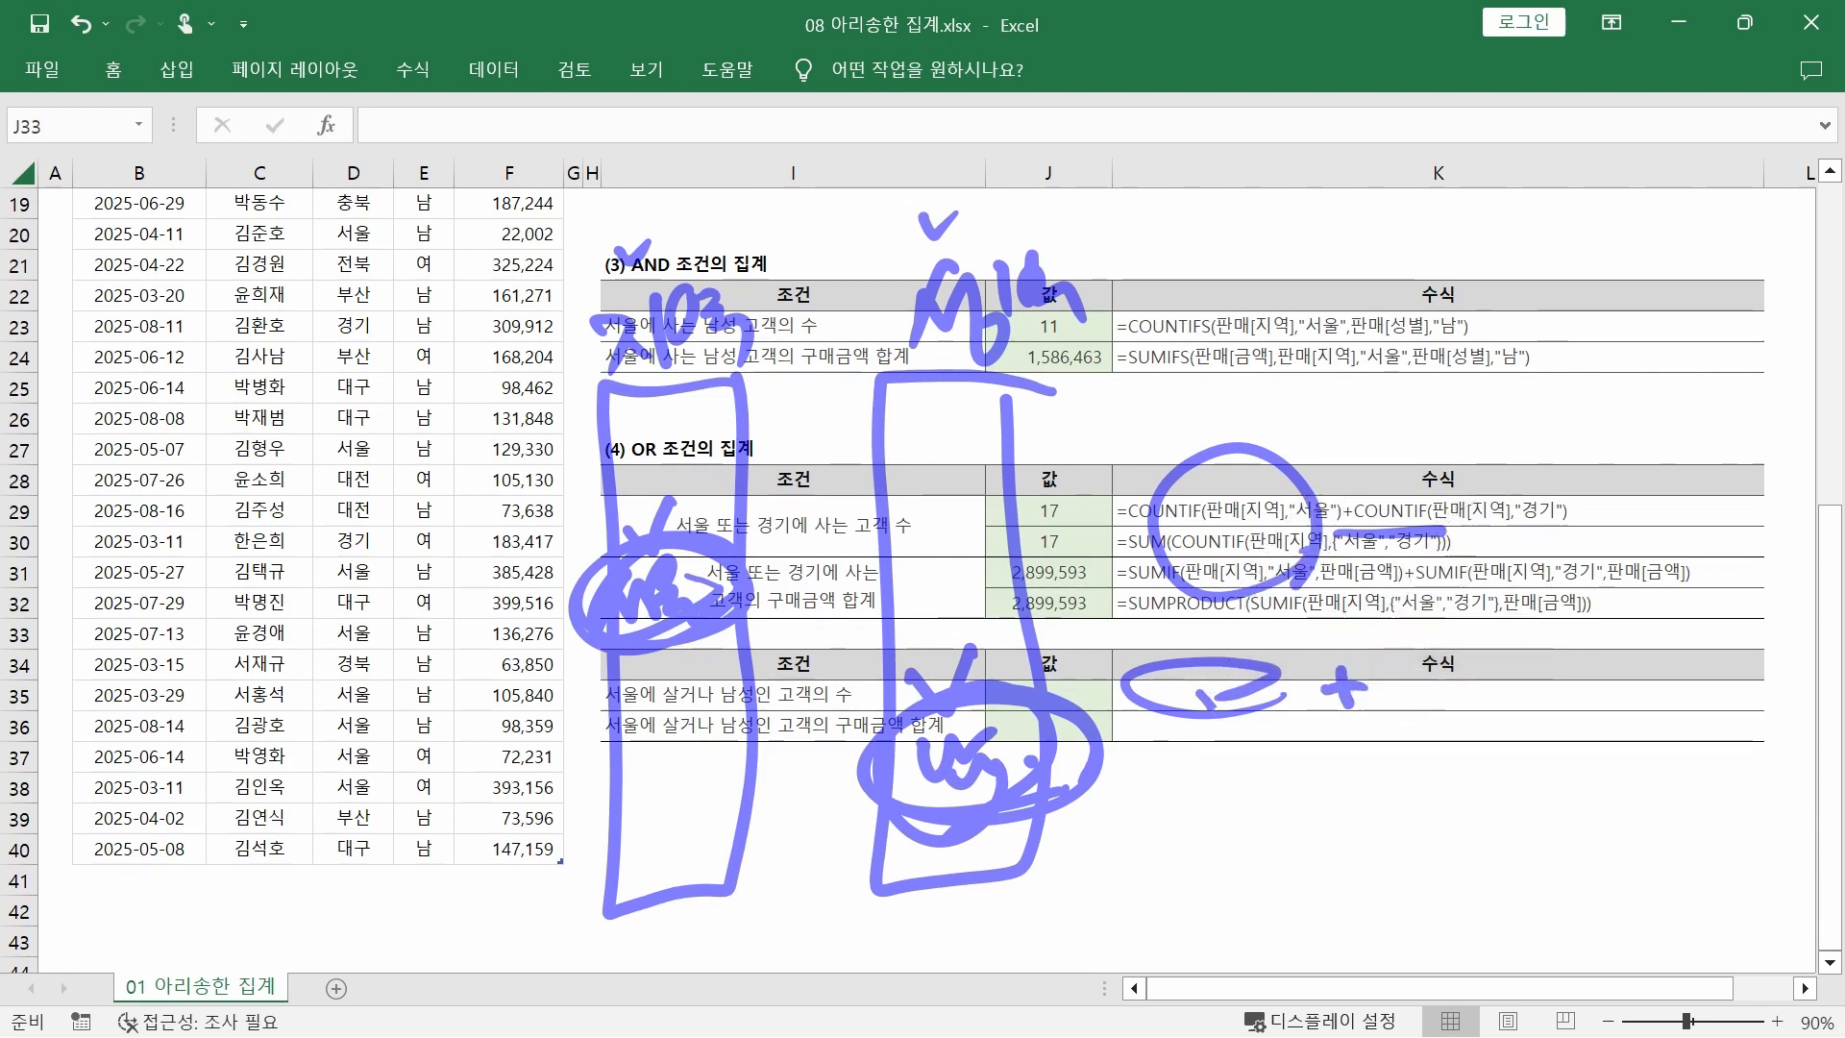
{"action": "left_click_drag", "start_coordinate": [1528, 668], "coordinate": [1538, 711]}
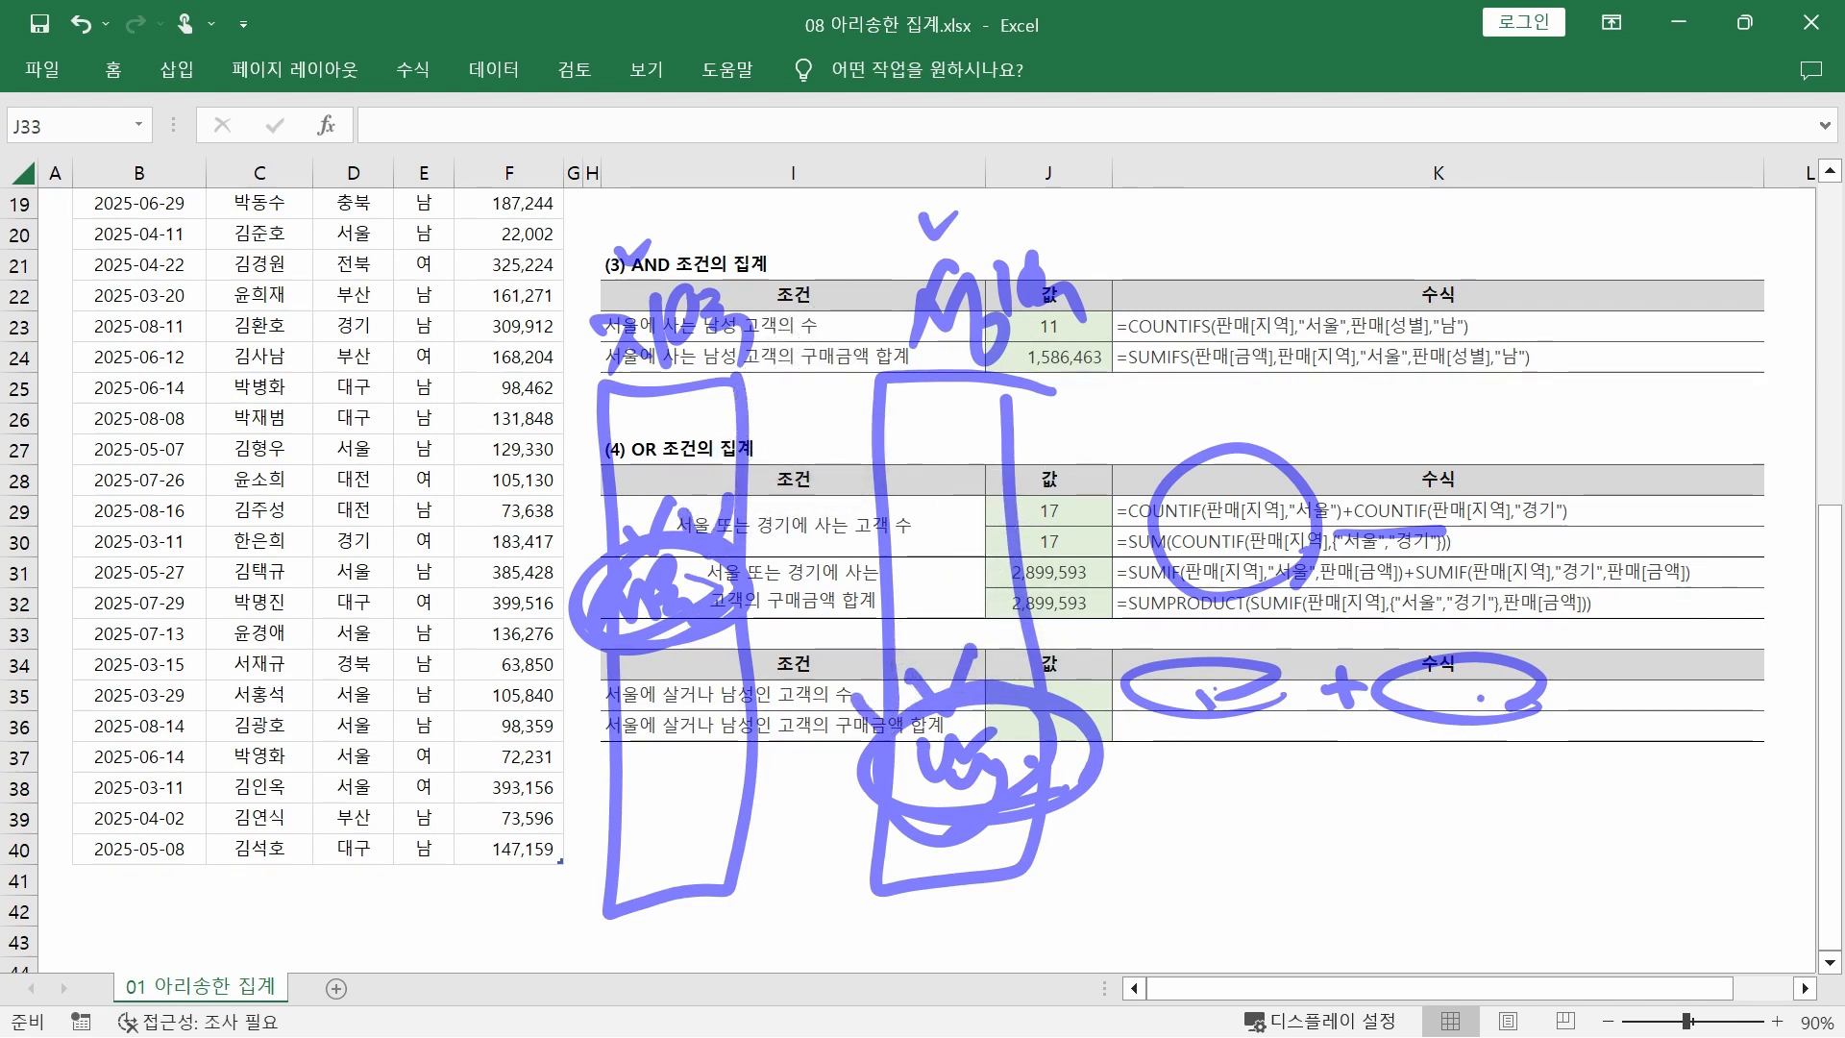
{"action": "left_click_drag", "start_coordinate": [1197, 757], "coordinate": [1190, 852]}
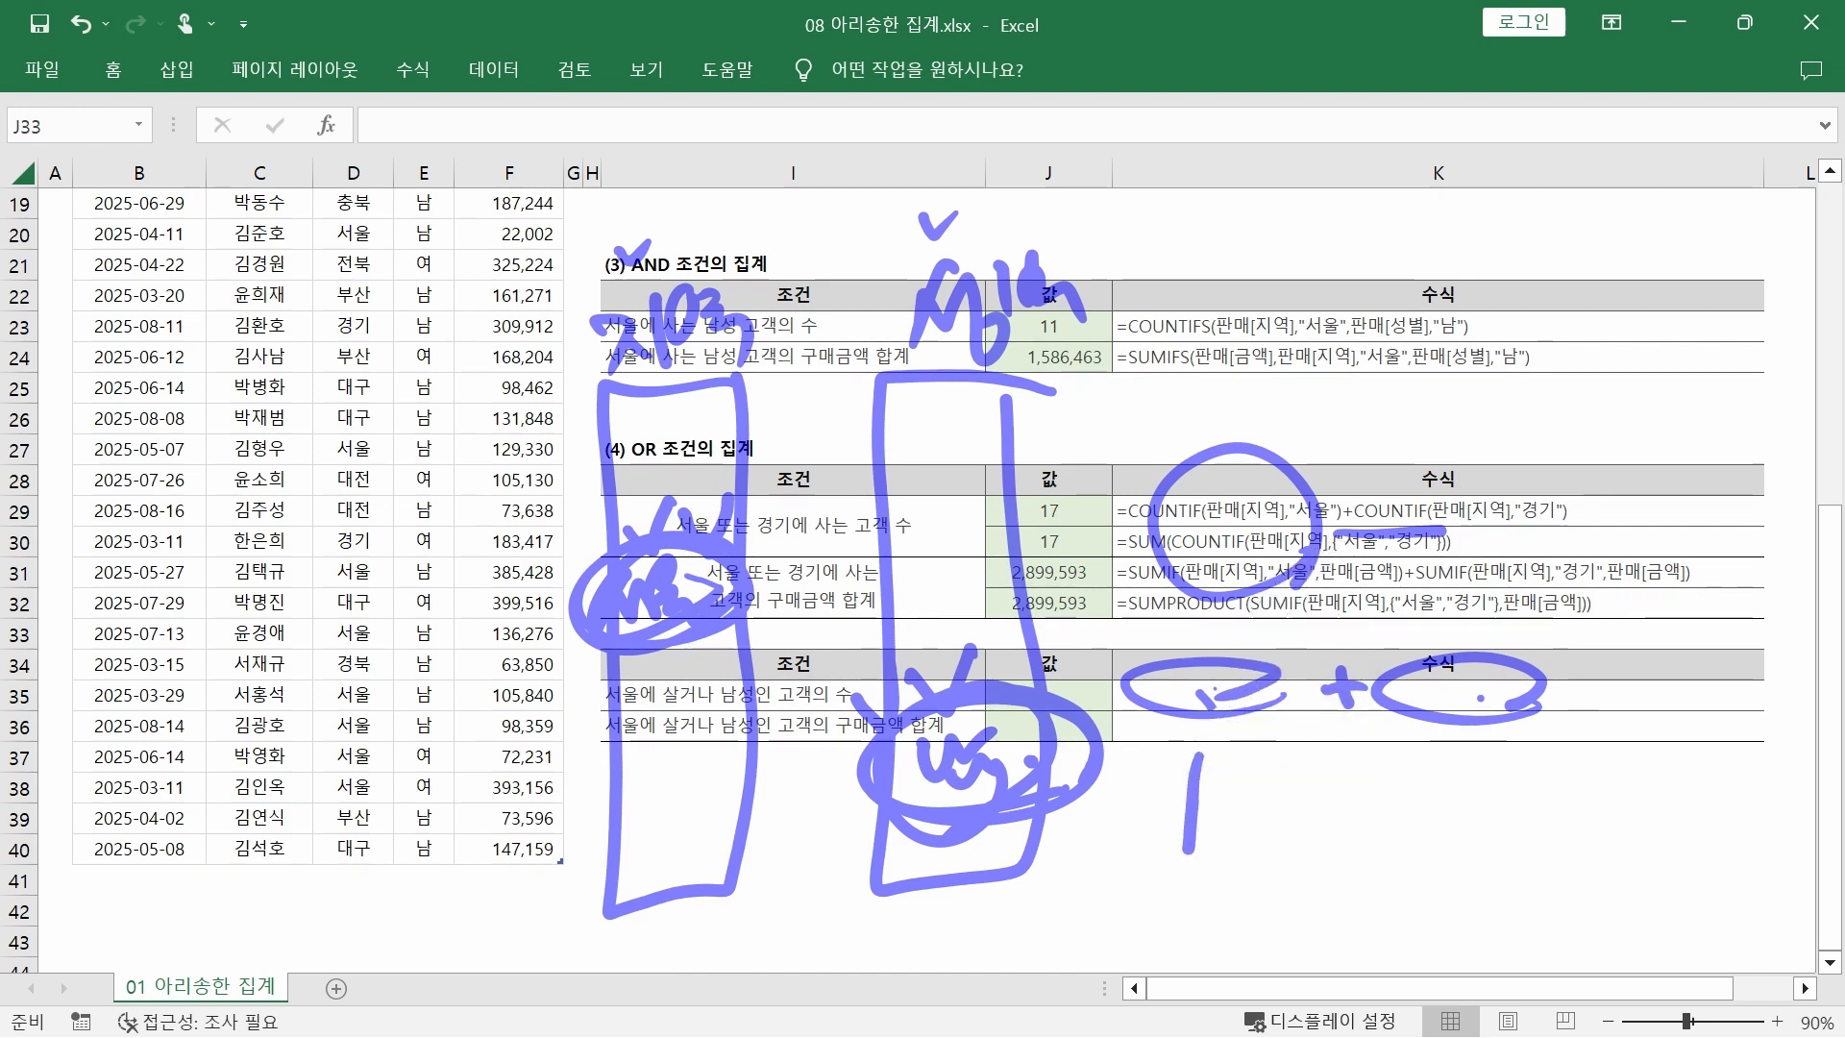
{"action": "left_click_drag", "start_coordinate": [1465, 755], "coordinate": [1450, 848]}
{"action": "mouse_move", "coordinate": [1499, 748]}
{"action": "left_mouse_down"}
{"action": "mouse_move", "coordinate": [1389, 802]}
{"action": "mouse_move", "coordinate": [1543, 851]}
{"action": "mouse_move", "coordinate": [1533, 759]}
{"action": "mouse_move", "coordinate": [1622, 799]}
{"action": "left_mouse_up"}
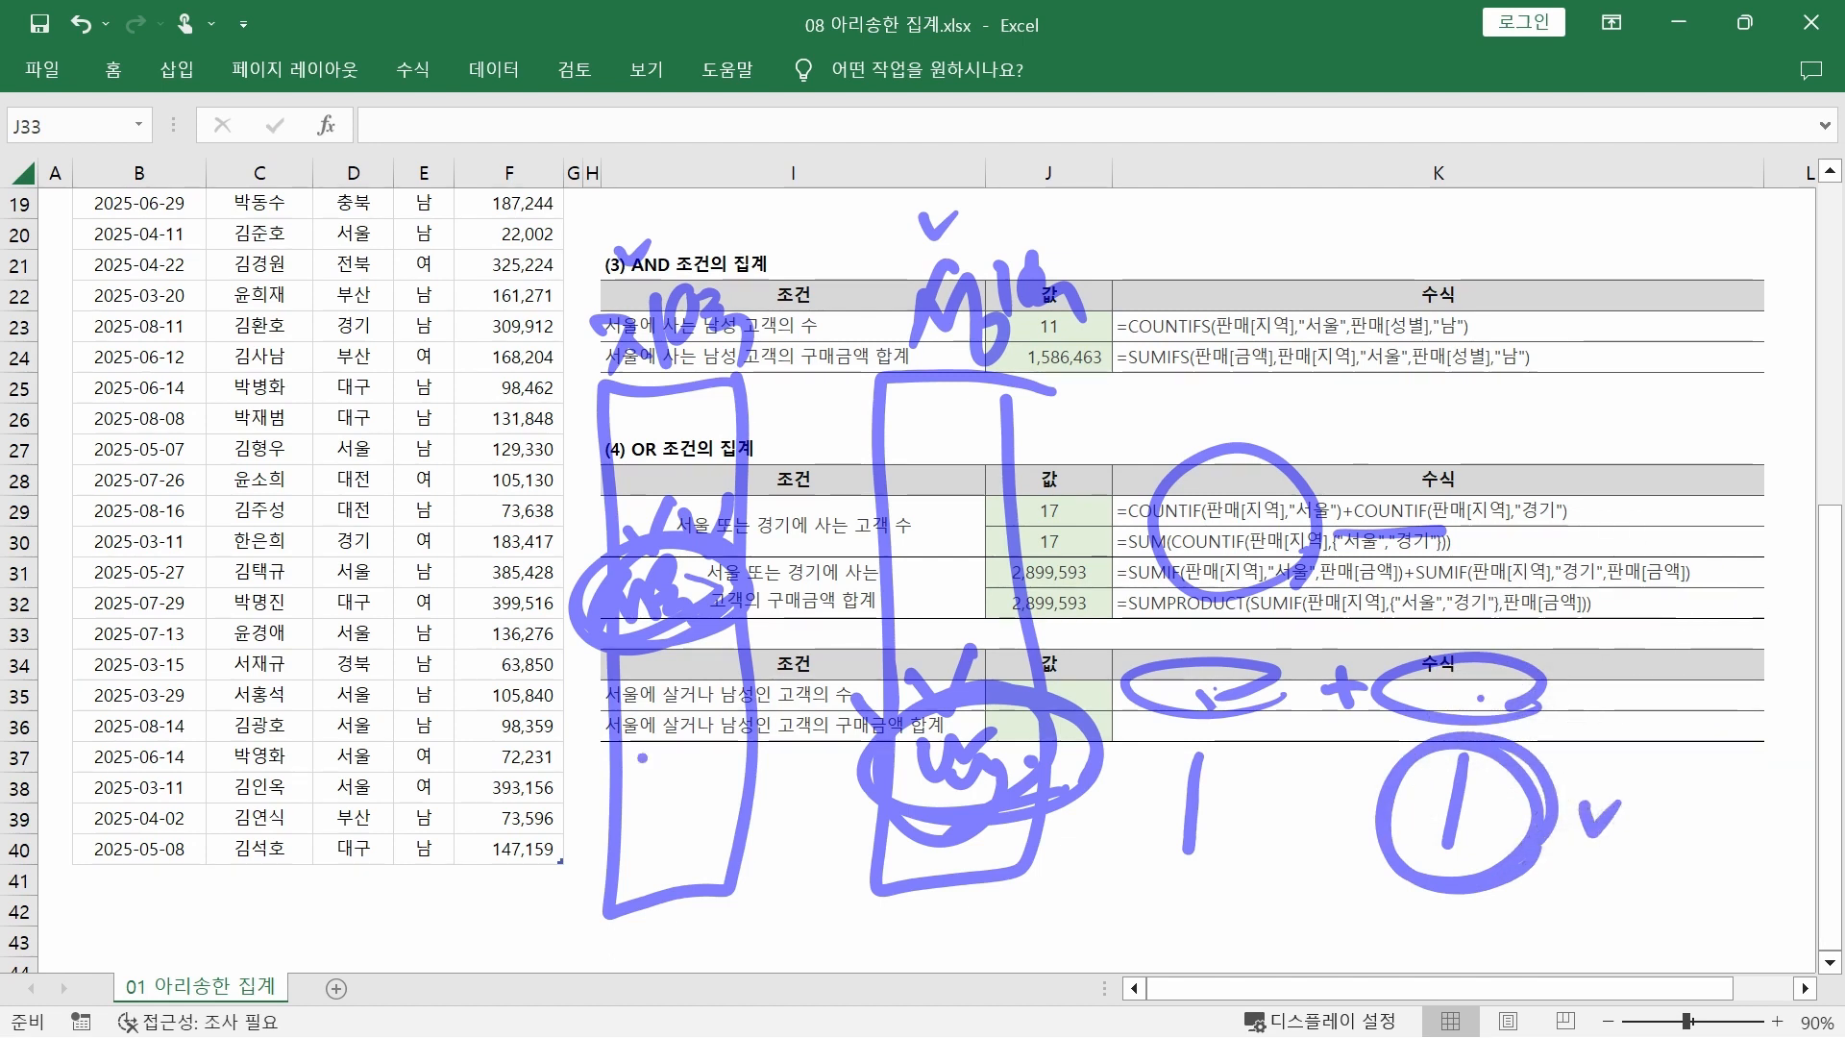
{"action": "left_click_drag", "start_coordinate": [639, 754], "coordinate": [738, 760]}
{"action": "left_click_drag", "start_coordinate": [918, 615], "coordinate": [1018, 546]}
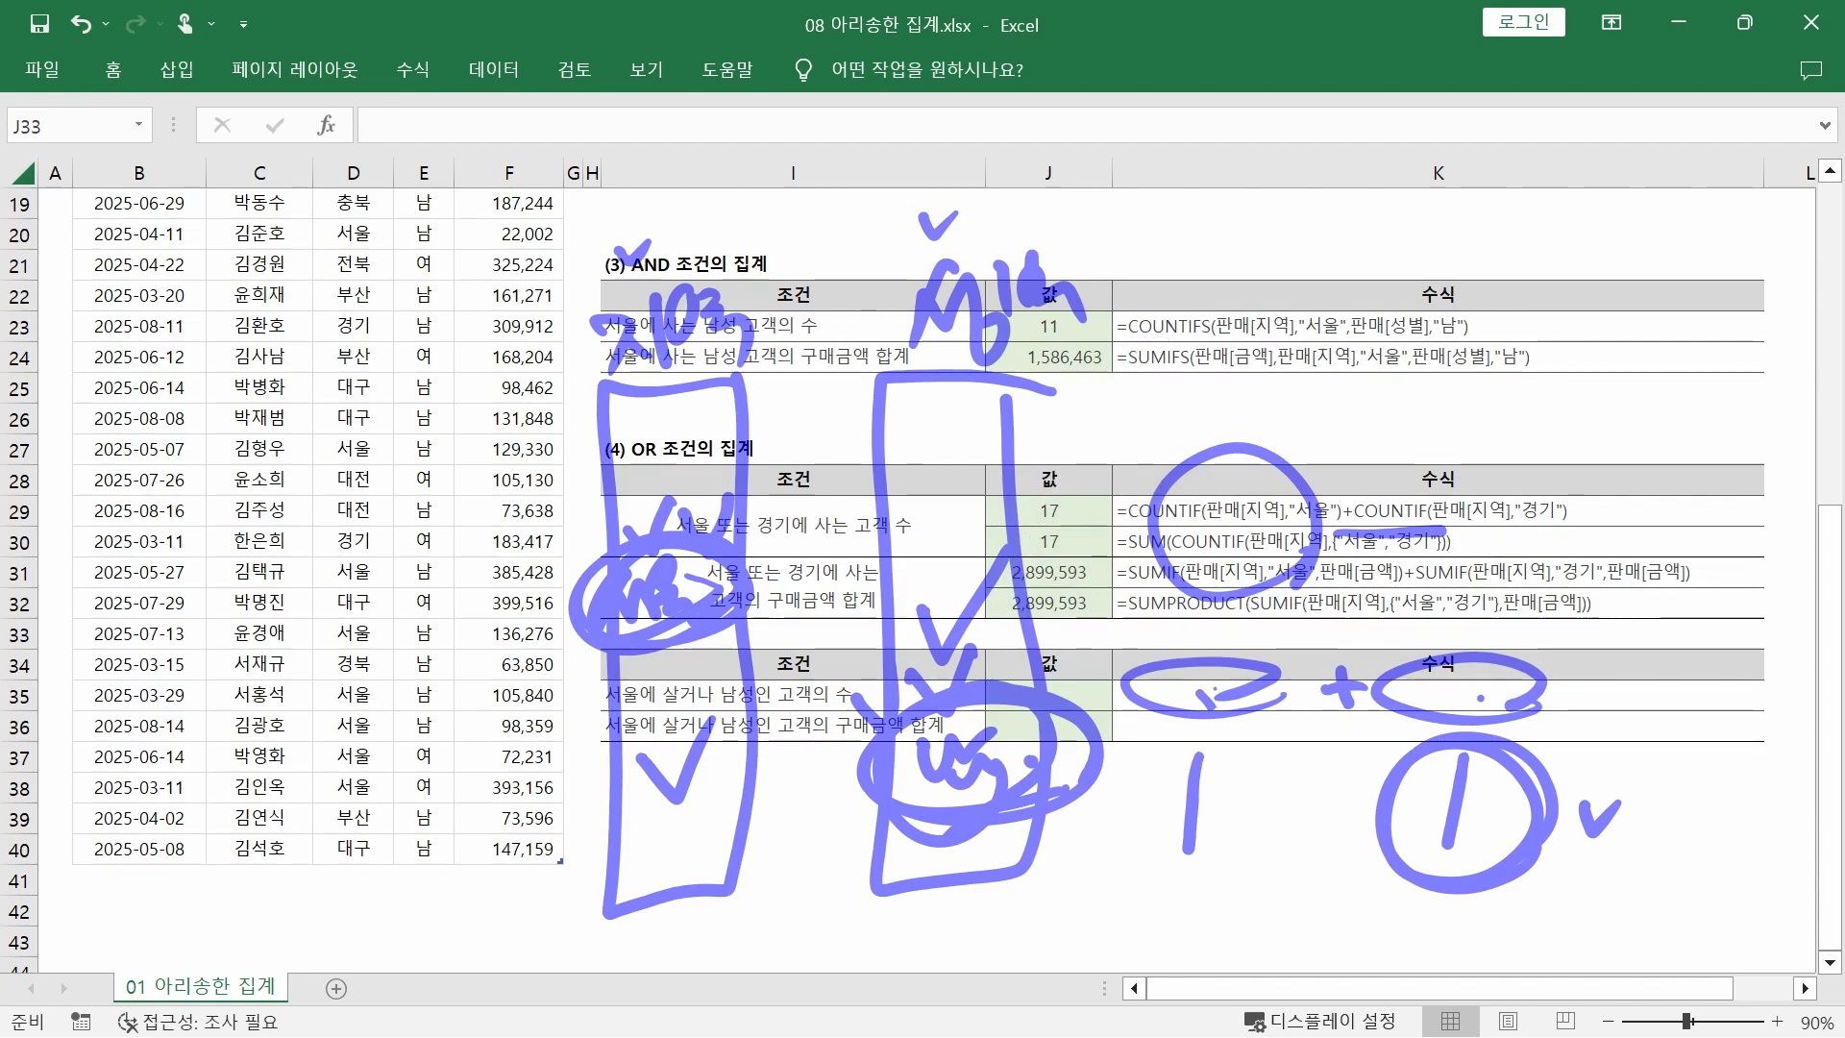
{"action": "mouse_move", "coordinate": [1577, 682]}
{"action": "left_mouse_down"}
{"action": "mouse_move", "coordinate": [1643, 683]}
{"action": "mouse_move", "coordinate": [1673, 752]}
{"action": "left_mouse_up"}
{"action": "mouse_move", "coordinate": [1741, 636]}
{"action": "left_mouse_down"}
{"action": "mouse_move", "coordinate": [1758, 693]}
{"action": "mouse_move", "coordinate": [1727, 761]}
{"action": "left_mouse_up"}
{"action": "left_click_drag", "start_coordinate": [1660, 661], "coordinate": [1689, 666]}
{"action": "mouse_move", "coordinate": [1667, 685]}
{"action": "left_mouse_down"}
{"action": "mouse_move", "coordinate": [1687, 709]}
{"action": "mouse_move", "coordinate": [1703, 673]}
{"action": "mouse_move", "coordinate": [1721, 706]}
{"action": "mouse_move", "coordinate": [1709, 808]}
{"action": "left_mouse_up"}
{"action": "left_click_drag", "start_coordinate": [1727, 780], "coordinate": [1727, 809]}
{"action": "left_click", "coordinate": [1744, 828]}
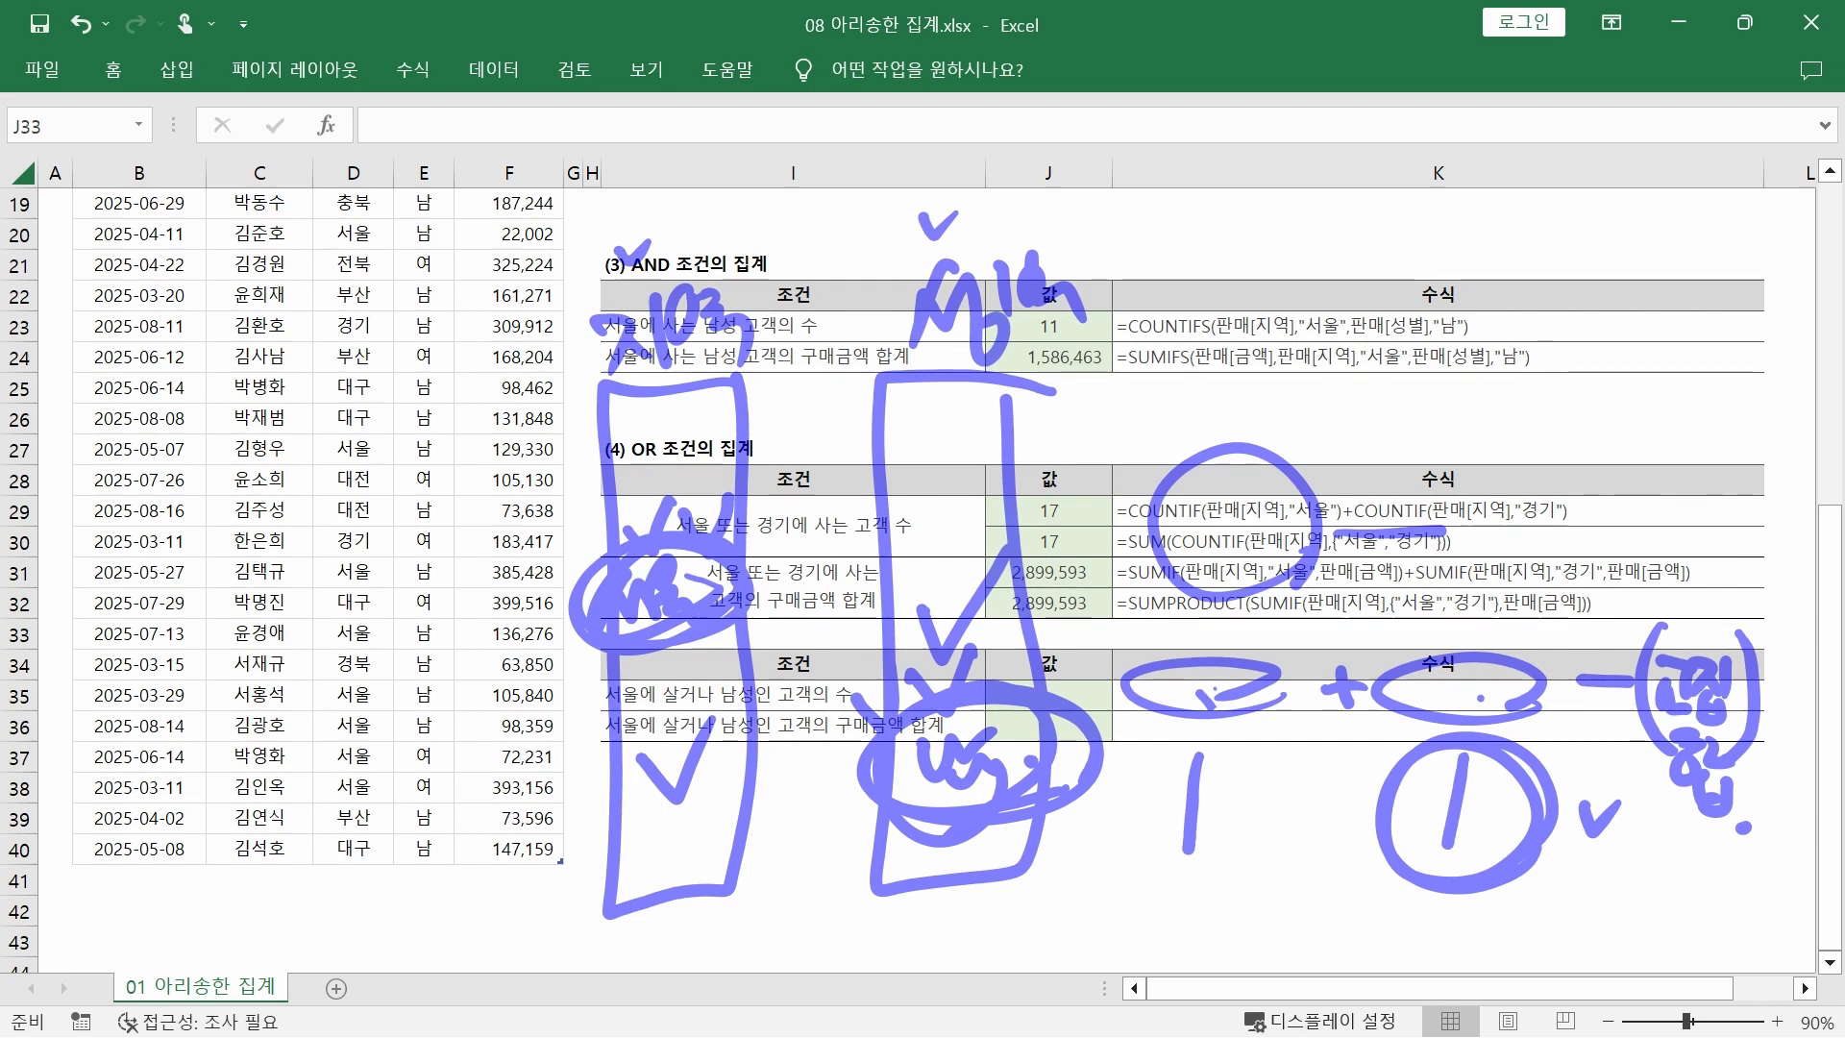
{"action": "key", "text": "Escape"}
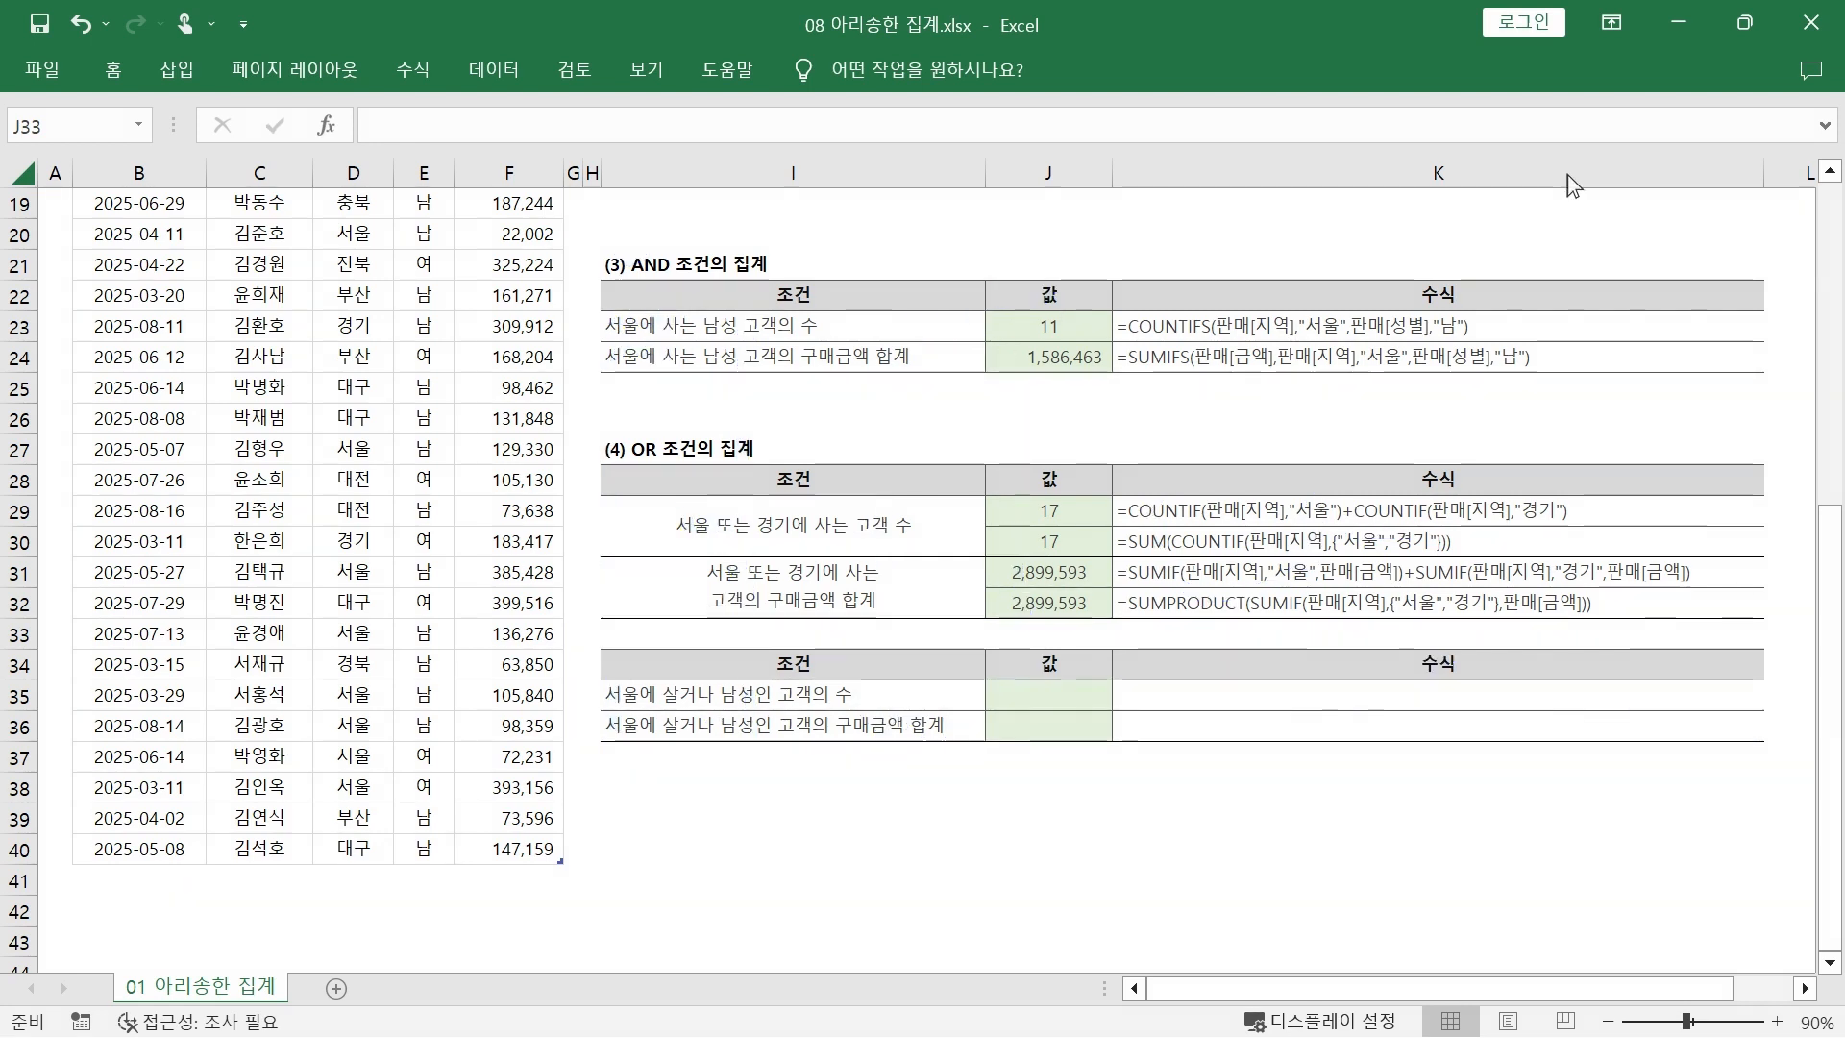
Enter =COUNTIF(판매[지역],"서울") in J35 as the first part of the Seoul-or-male customer count.
{"action": "left_click", "coordinate": [1012, 699]}
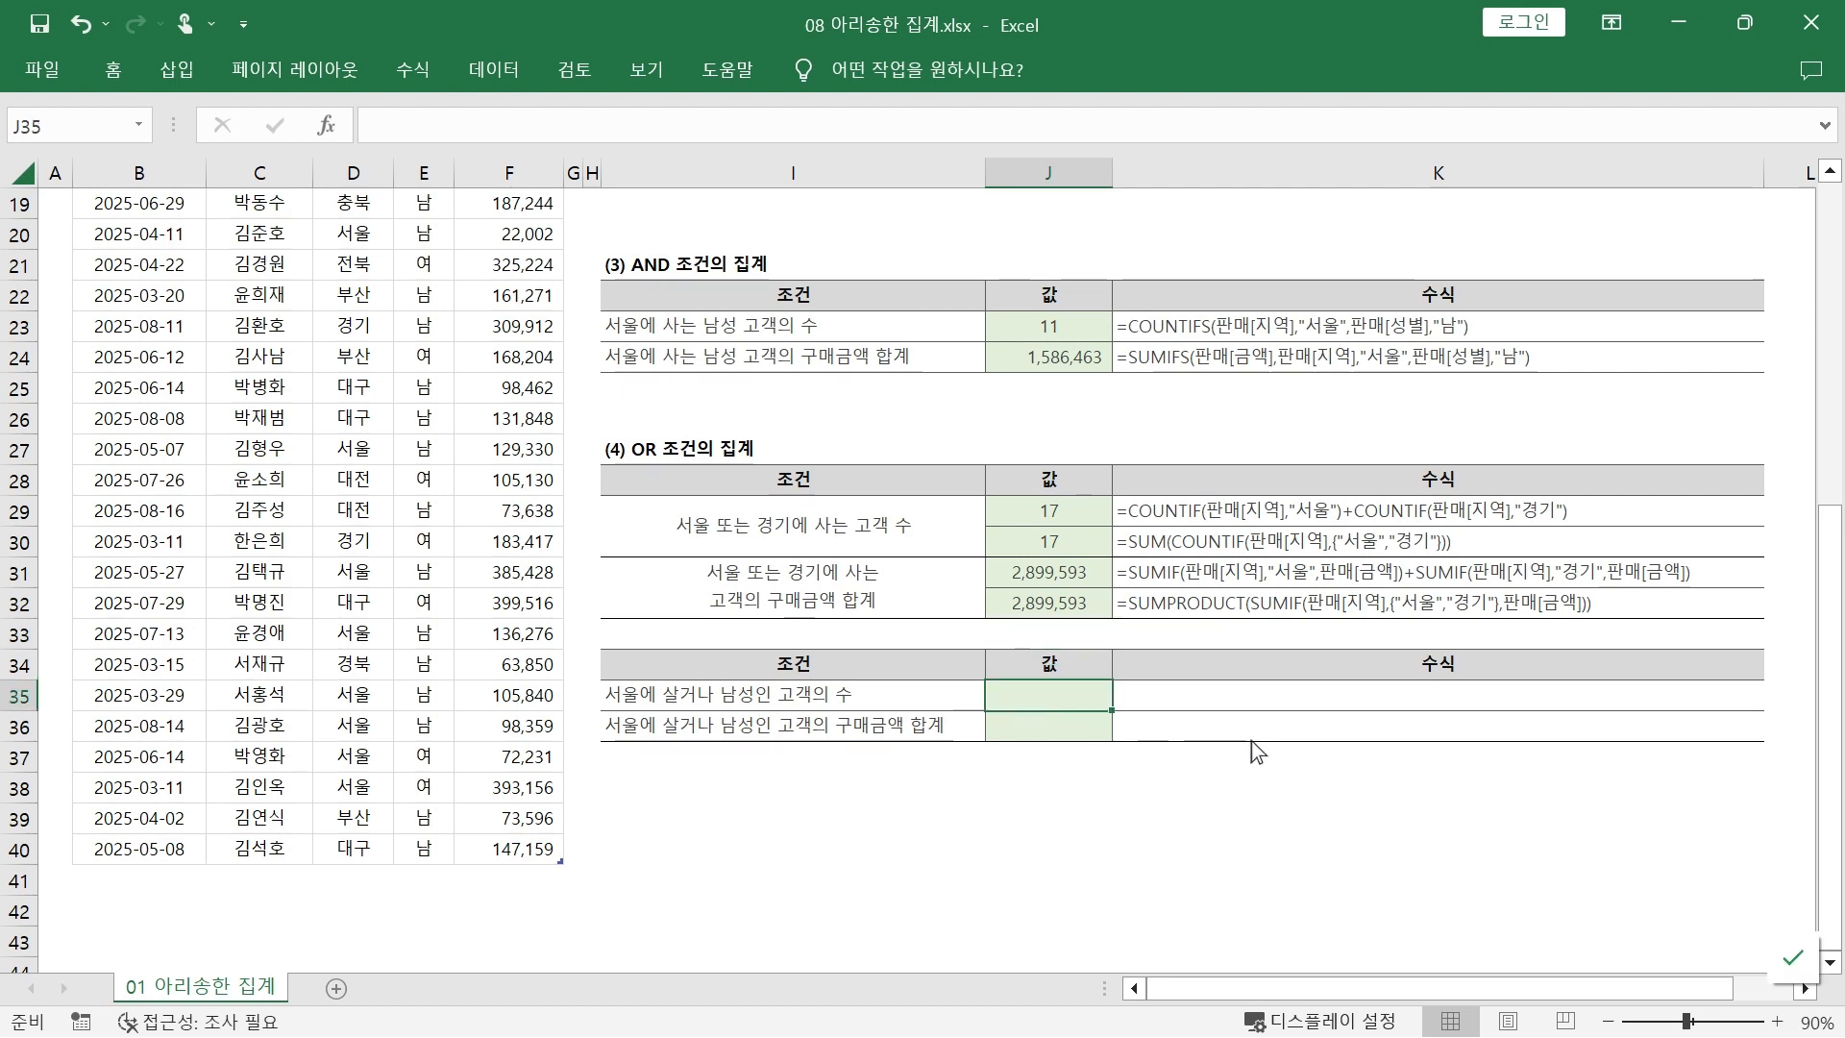
{"action": "type", "text": "=채"}
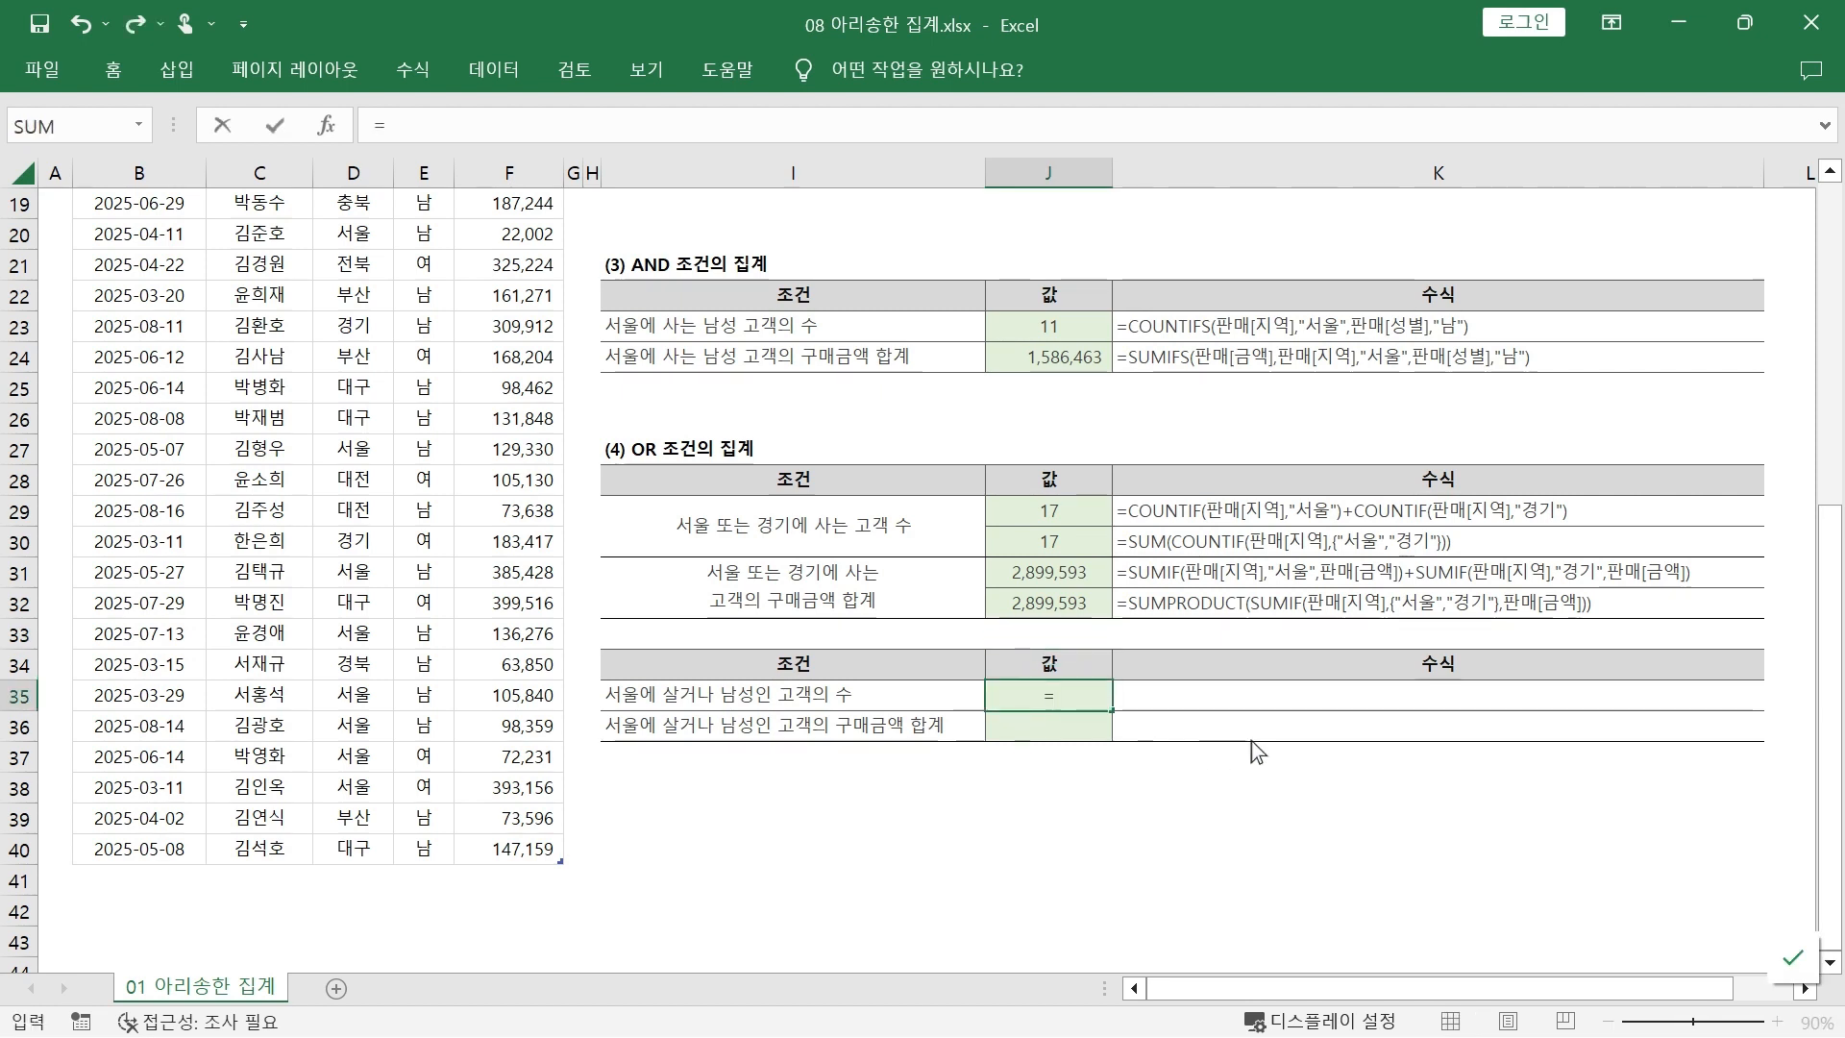
{"action": "key", "text": "BackSpace"}
{"action": "key", "text": "BackSpace"}
{"action": "key", "text": "BackSpace"}
{"action": "type", "text": "=coun"}
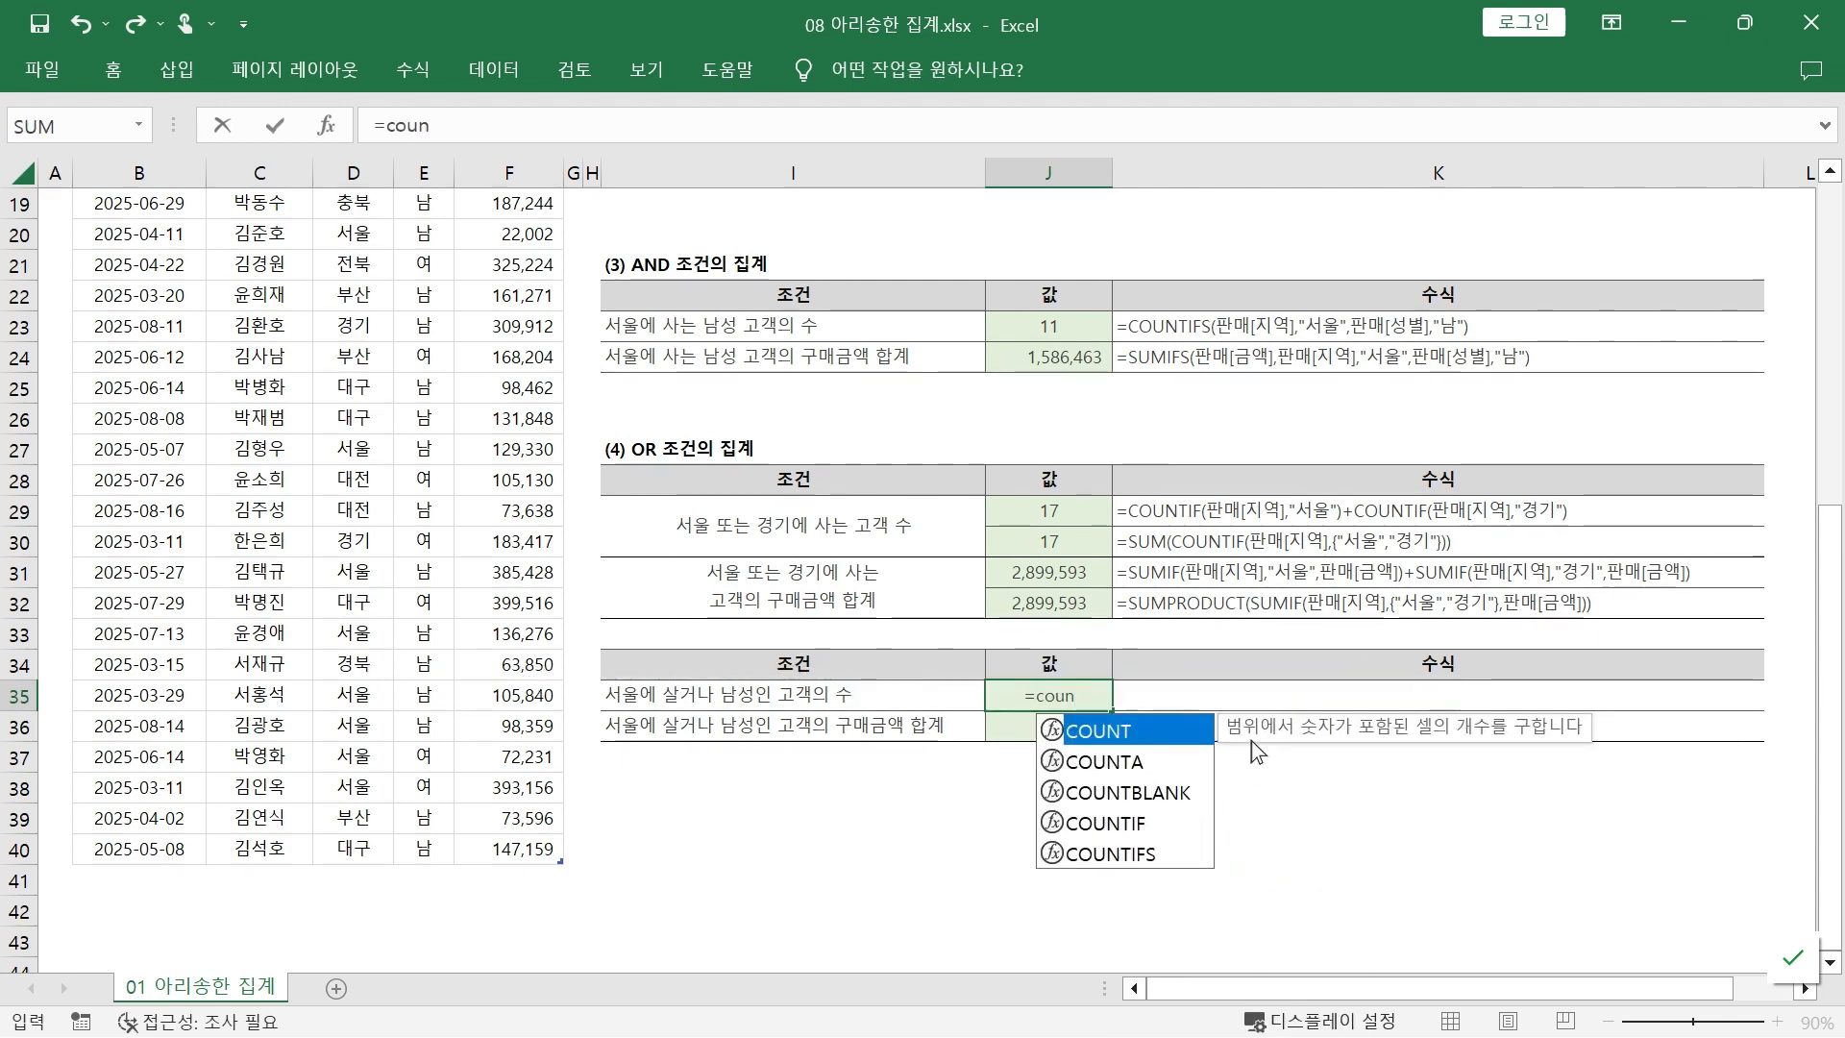
{"action": "key", "text": "Down"}
{"action": "key", "text": "Down"}
{"action": "key", "text": "Down"}
{"action": "key", "text": "Tab"}
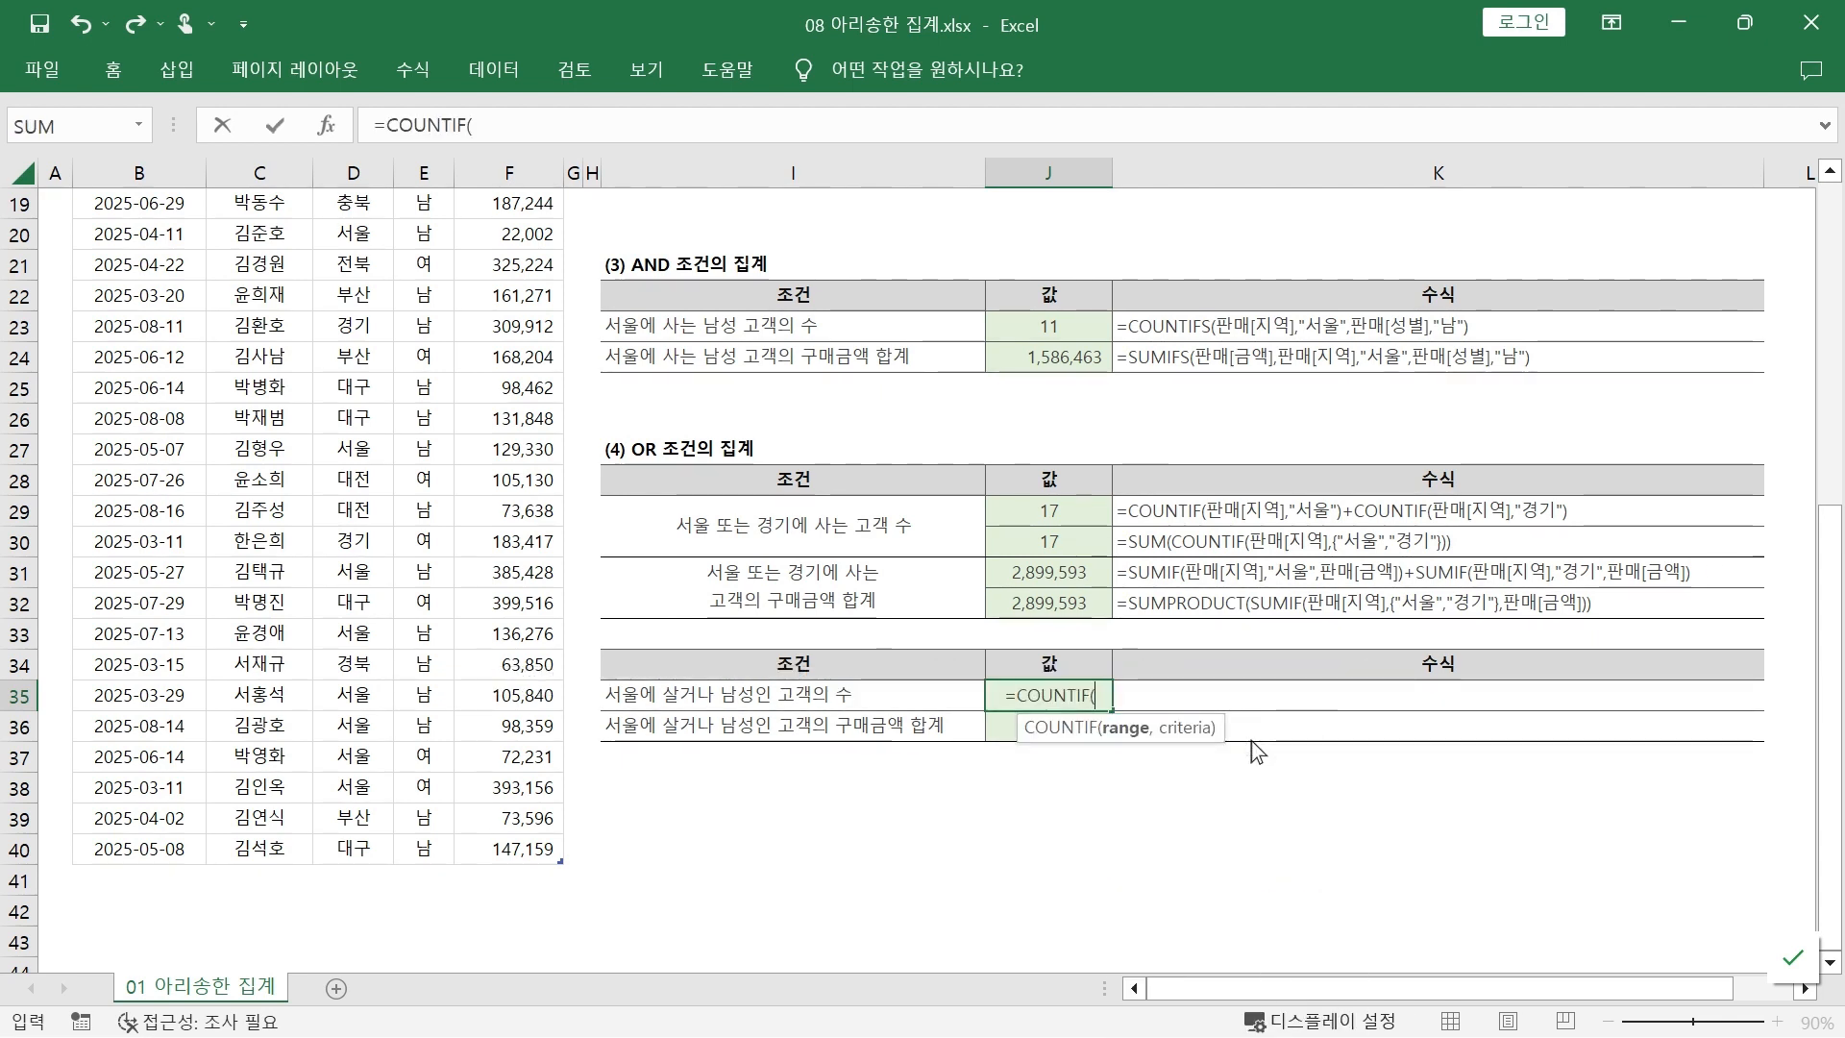
{"action": "type", "text": "파ㄴ매[지역],"}
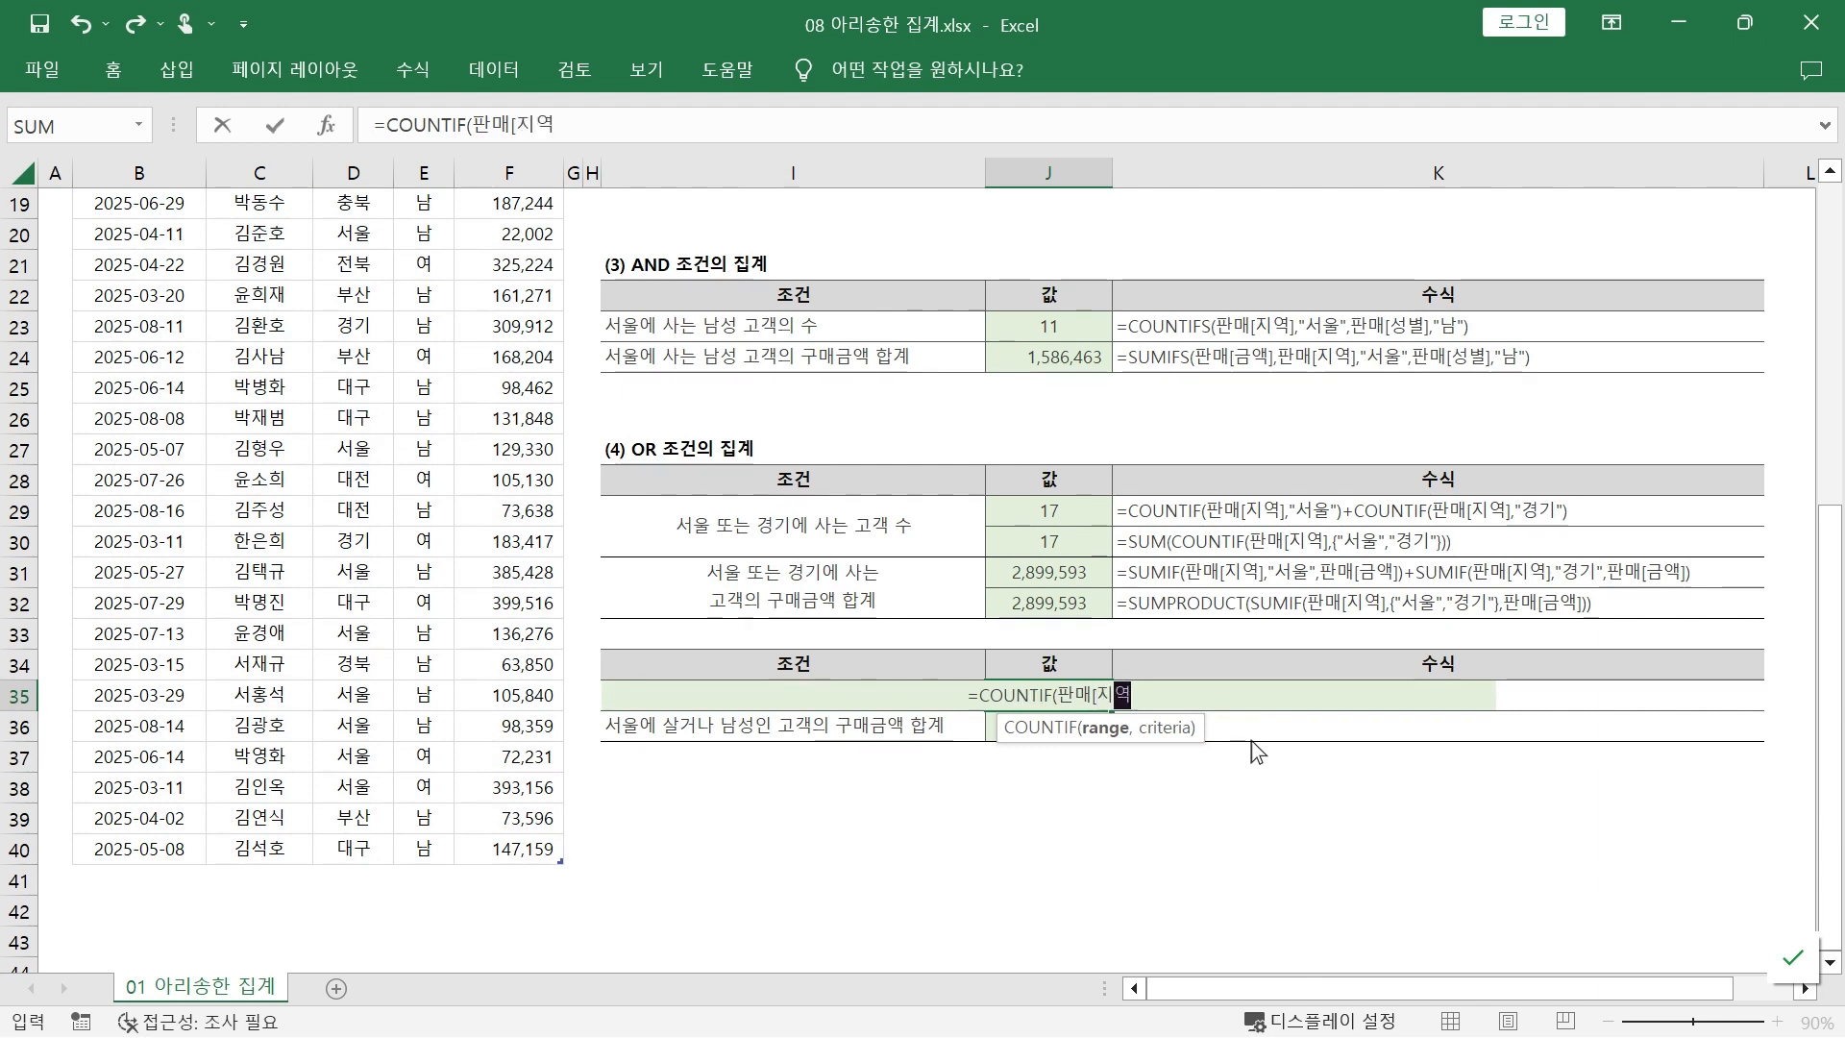
{"action": "type", "text": "\"서울\""}
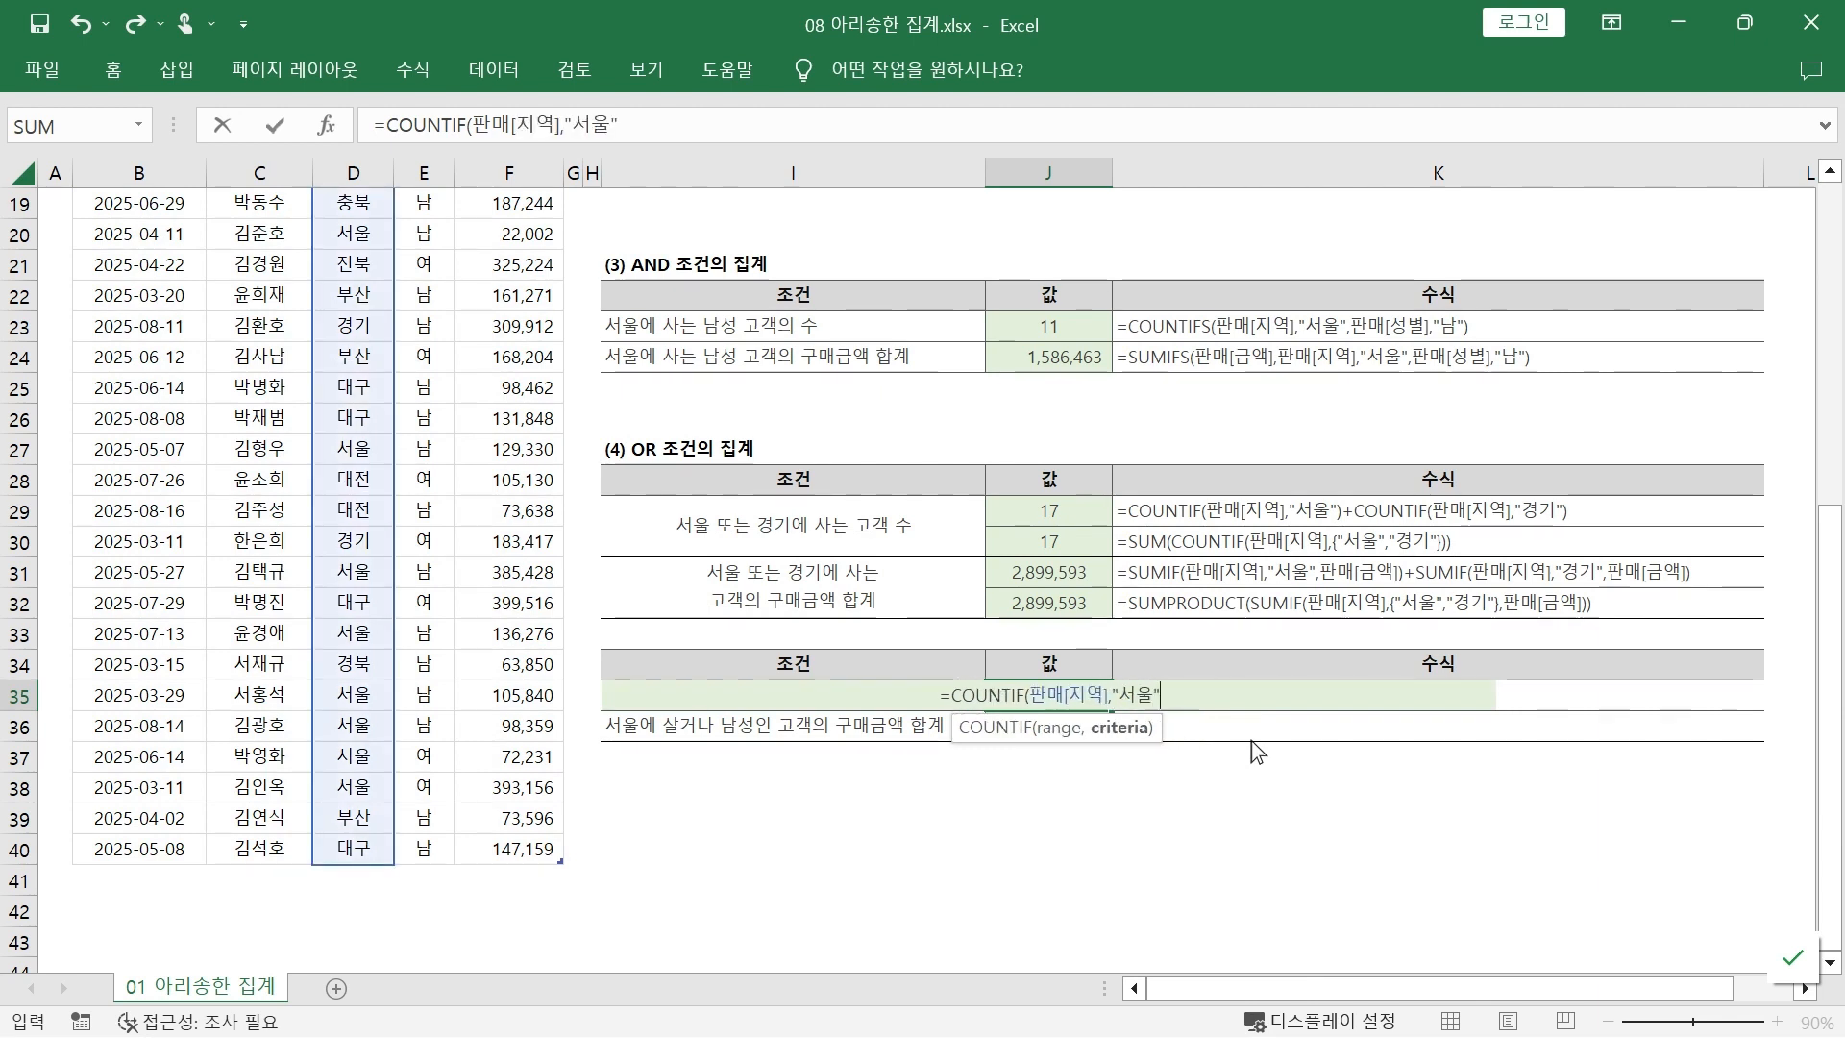
{"action": "type", "text": ")"}
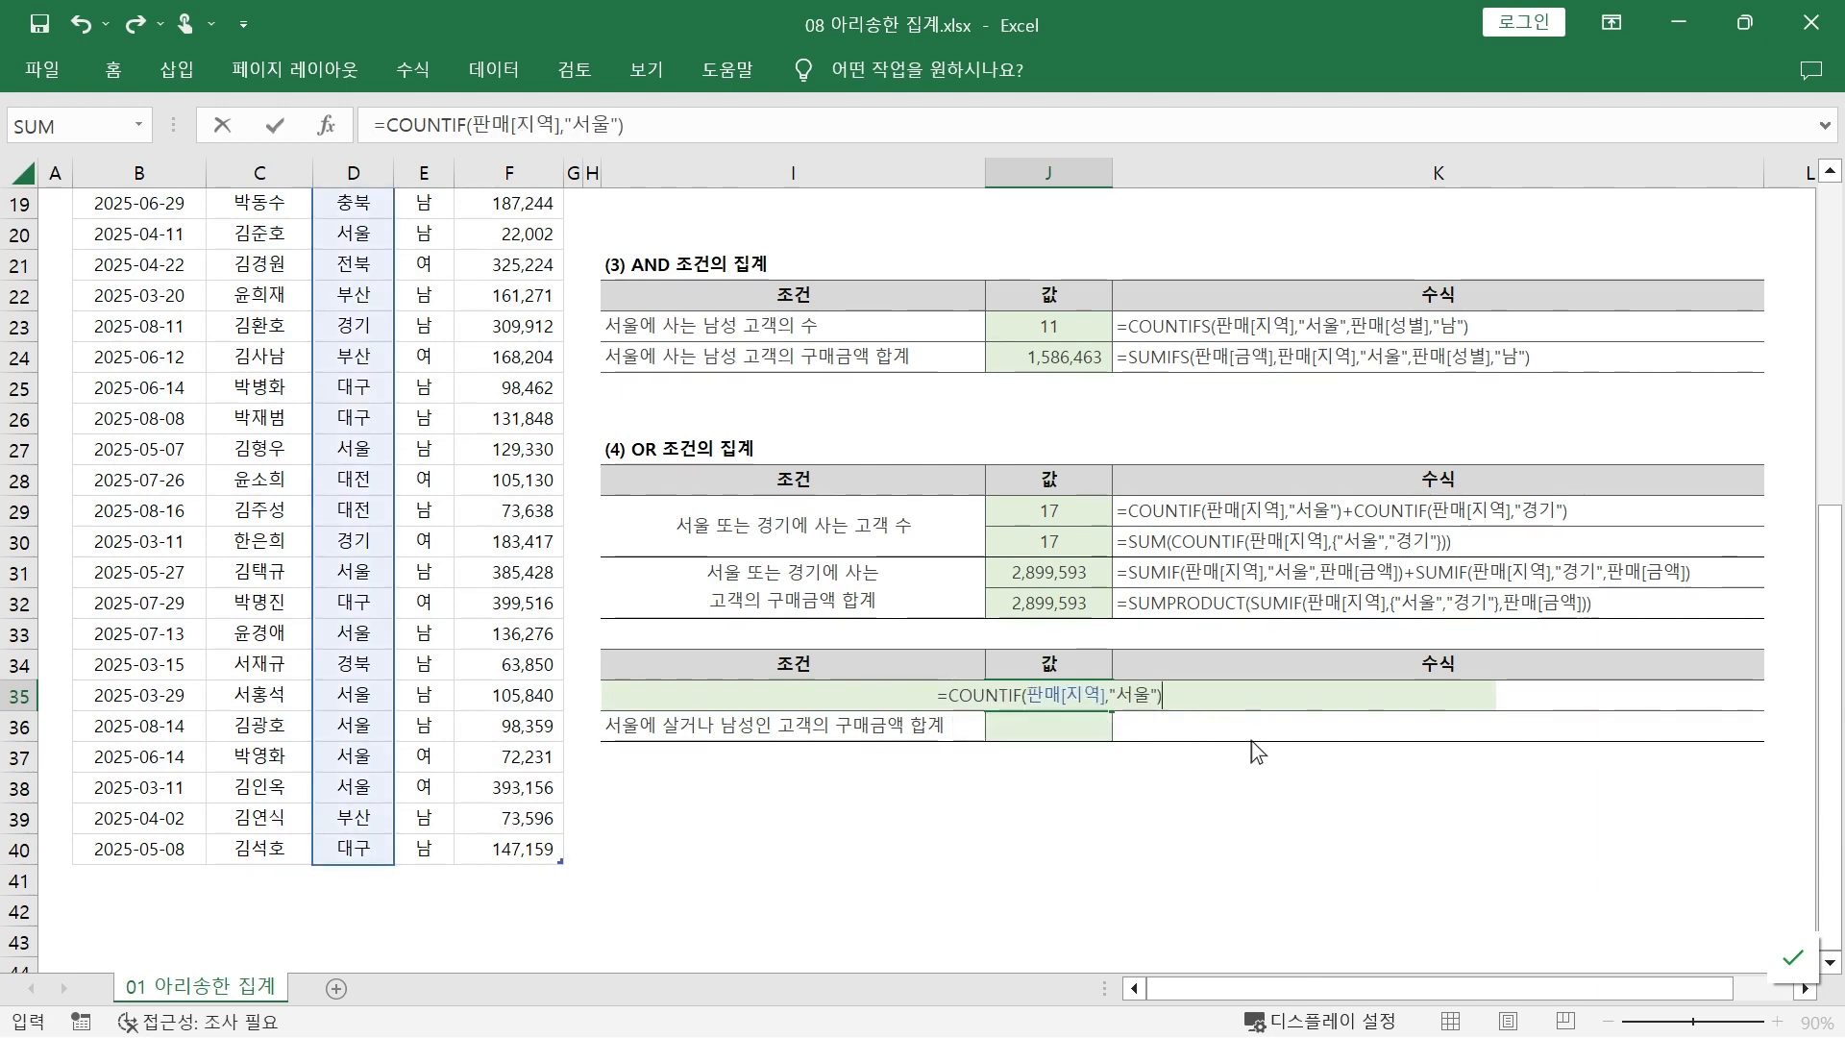
Extend the J35 formula with +COUNTIF(판매[성별],"남") to add the male customers.
{"action": "type", "text": "+coun"}
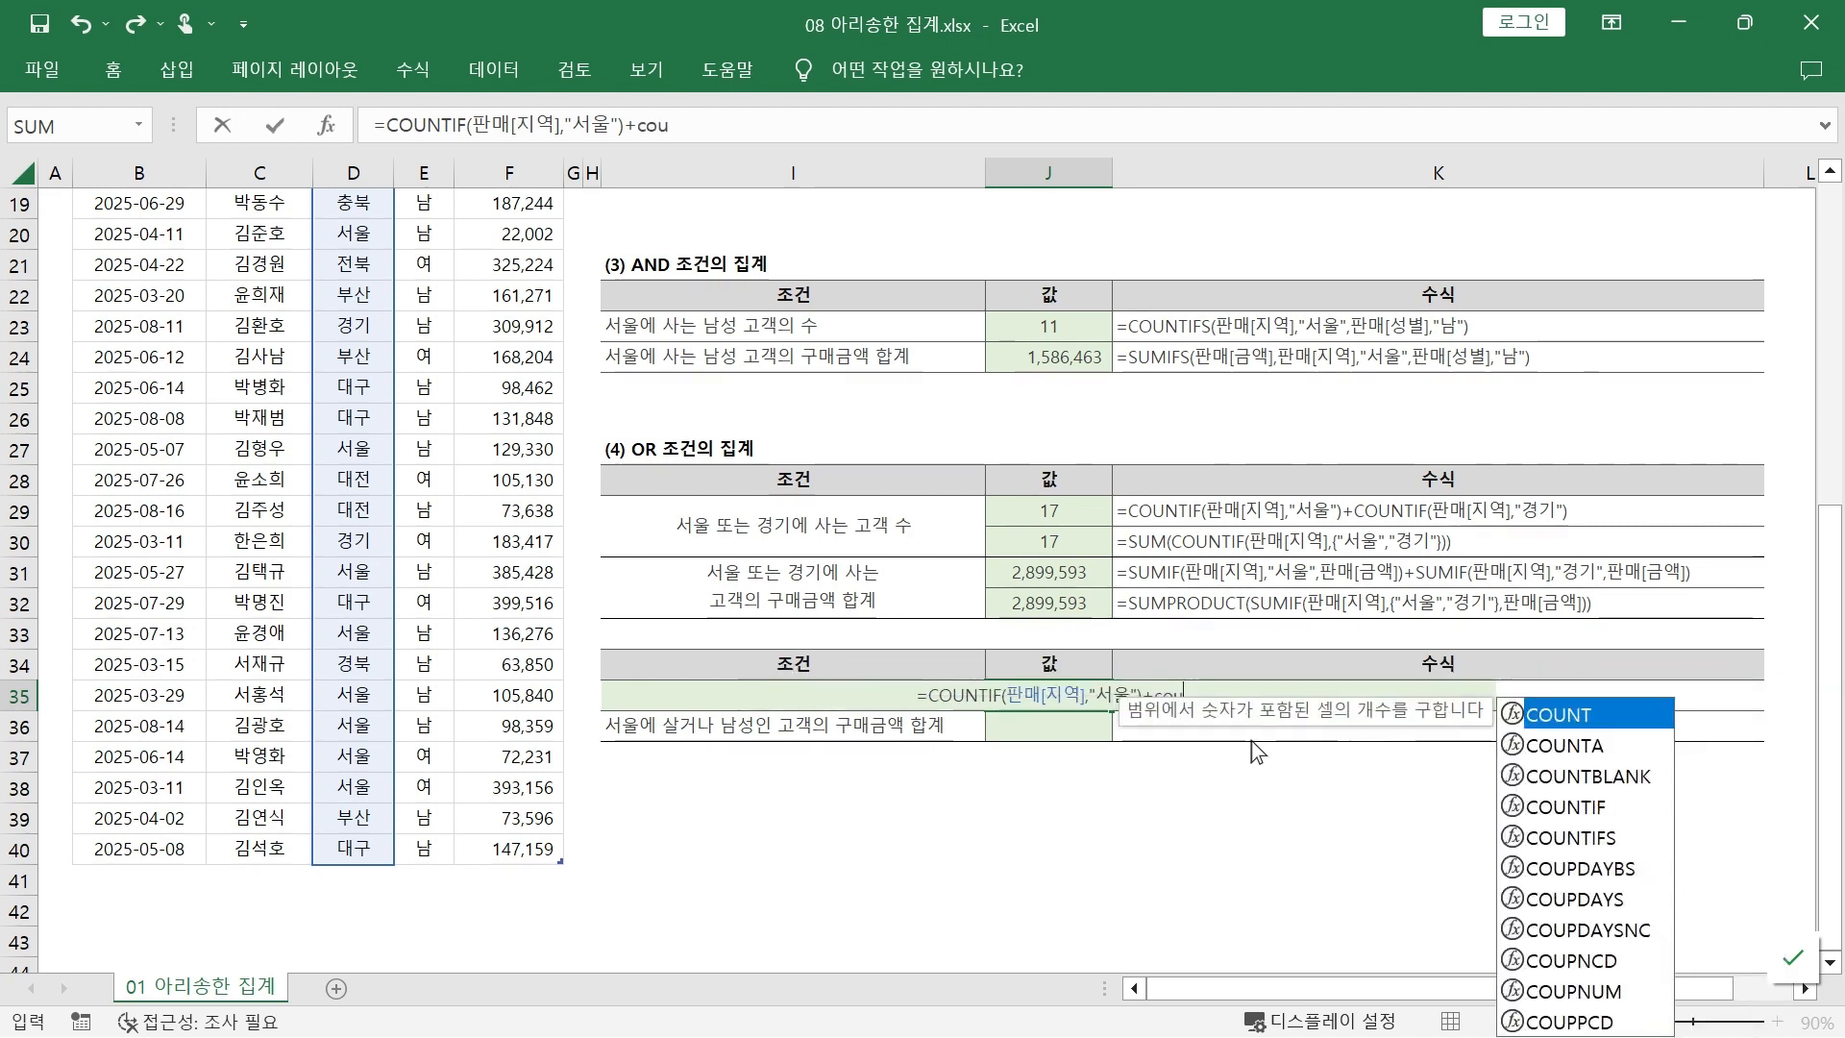
{"action": "key", "text": "Down"}
{"action": "key", "text": "Down"}
{"action": "key", "text": "Down"}
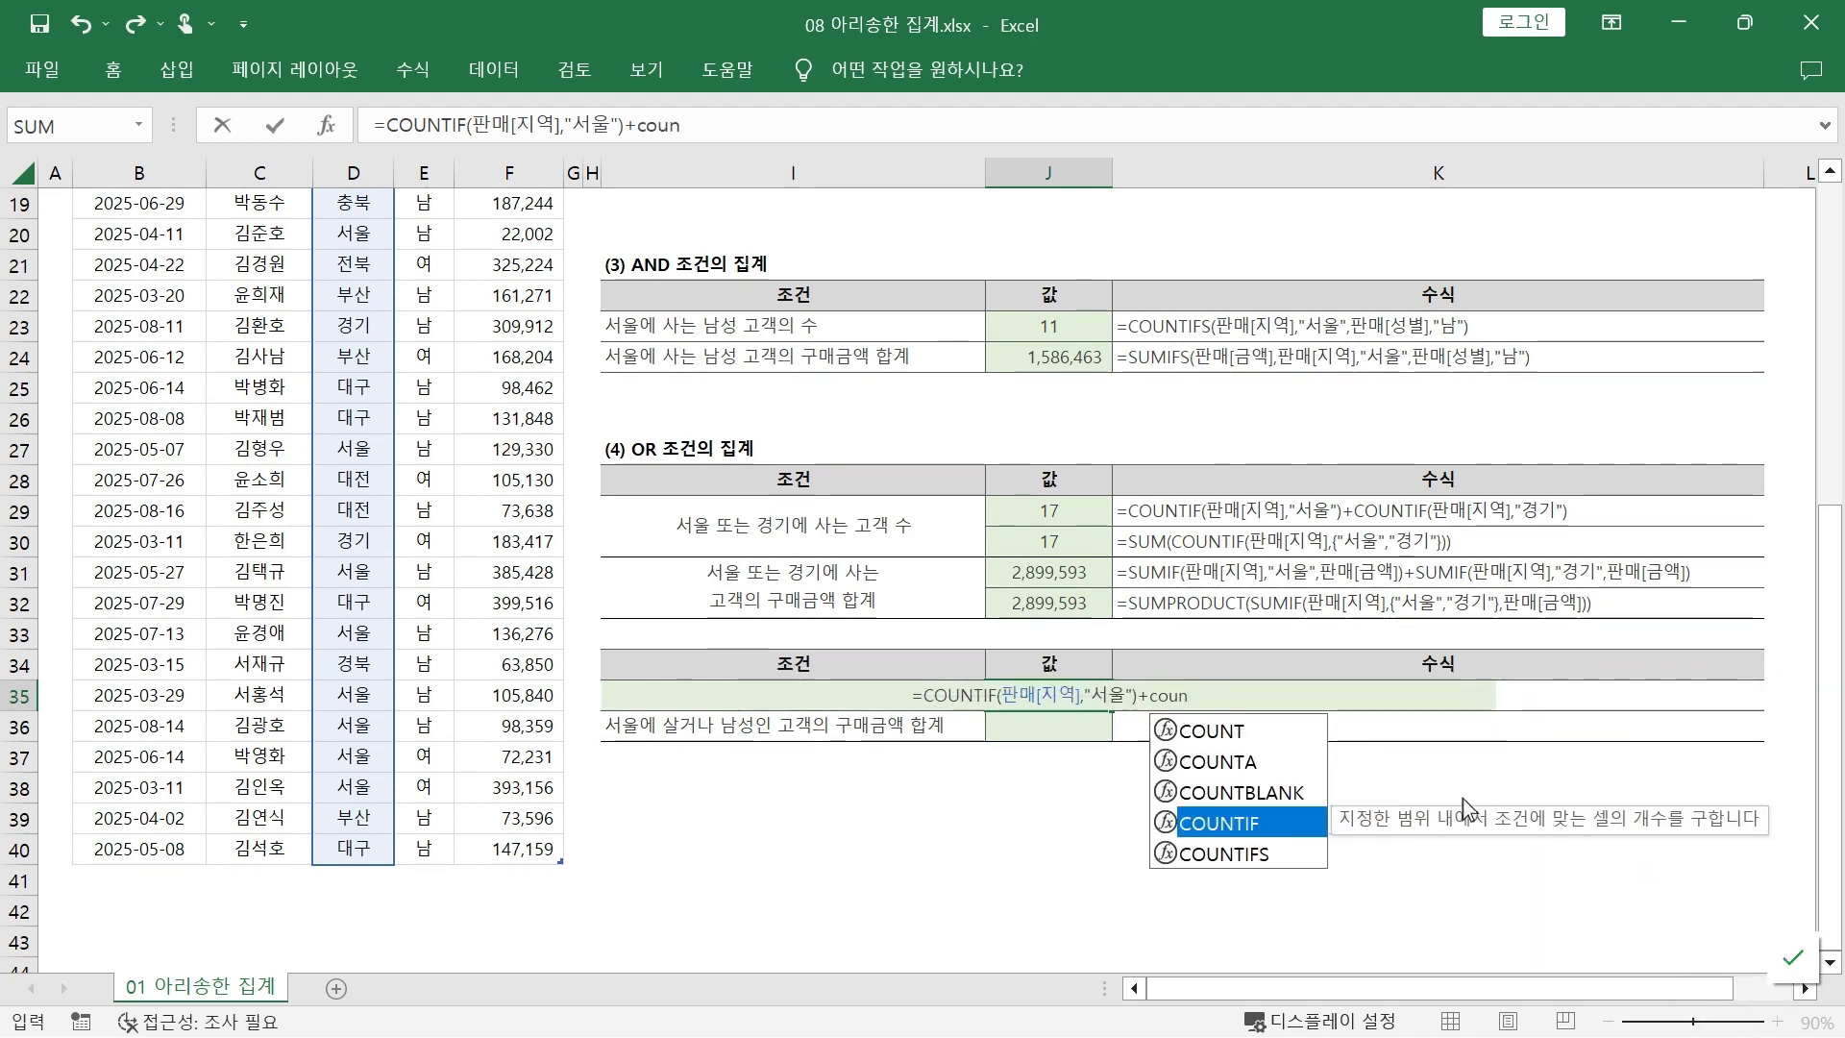
{"action": "key", "text": "Tab"}
{"action": "type", "text": "판매[ㅔ"}
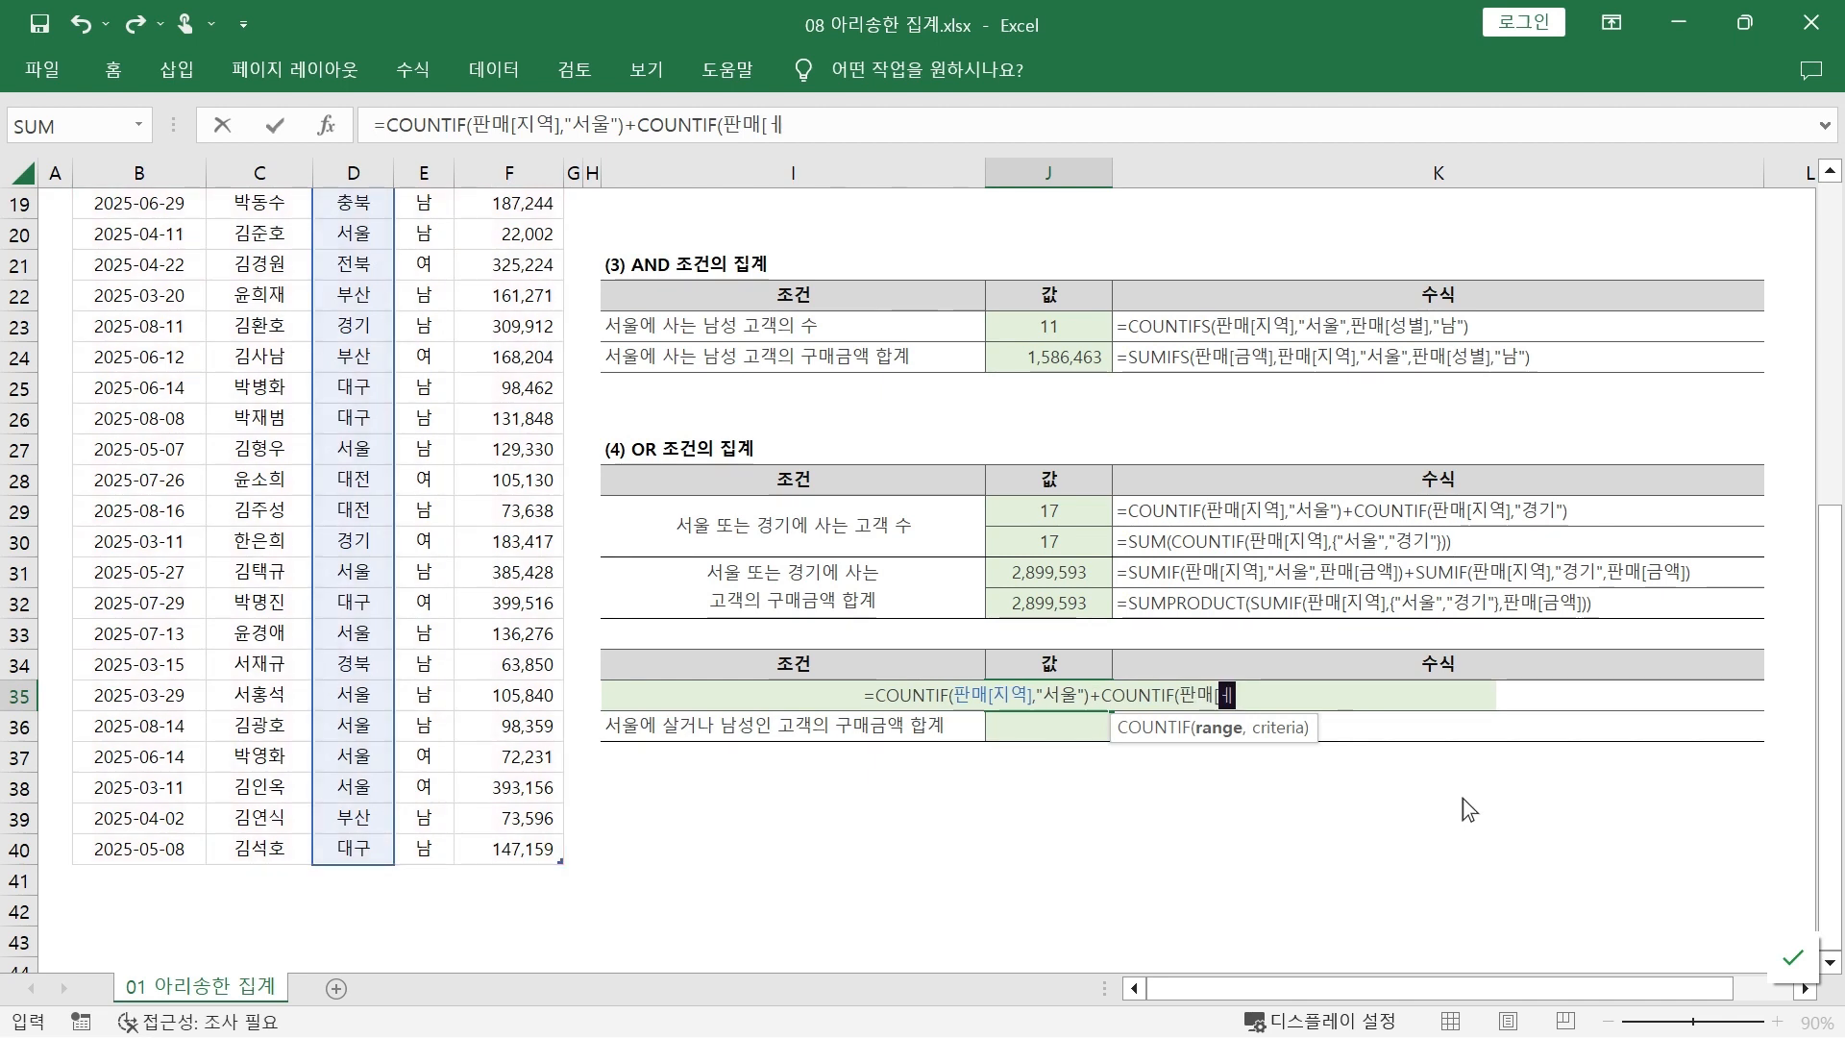
{"action": "key", "text": "BackSpace"}
{"action": "type", "text": "성별"}
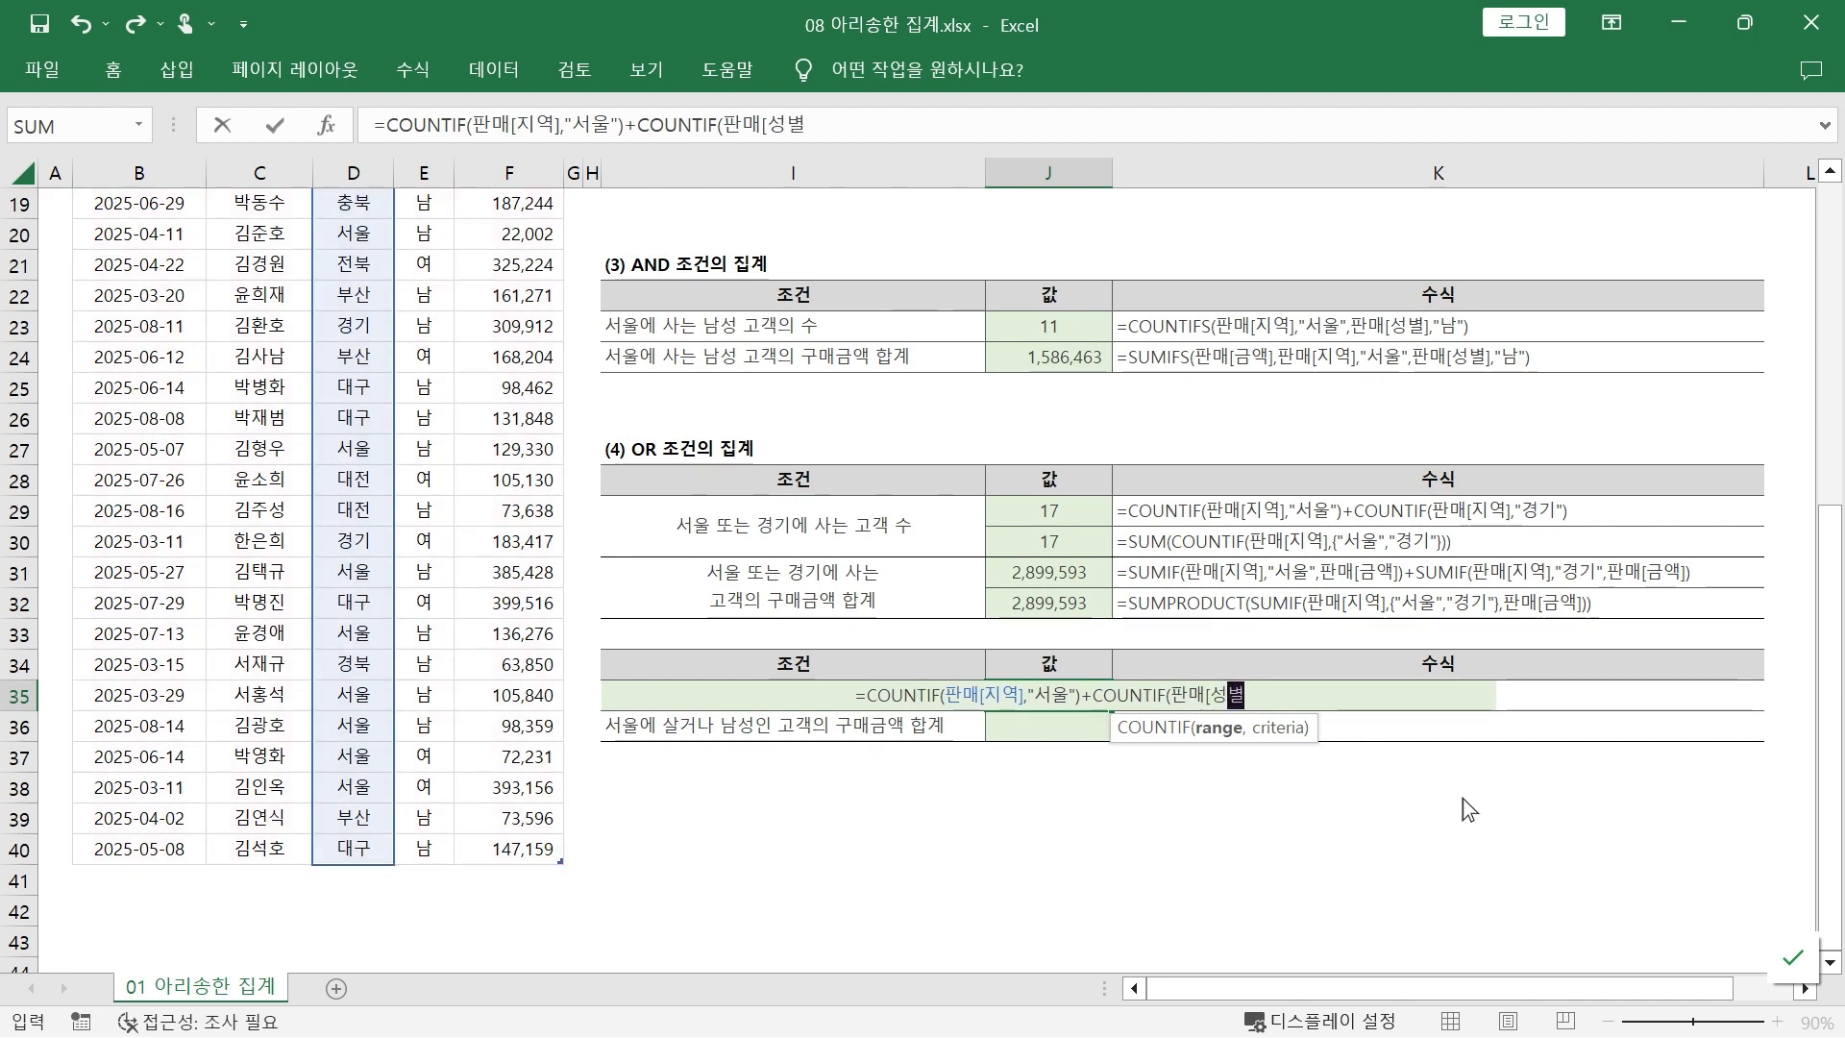
{"action": "type", "text": "],\"남"}
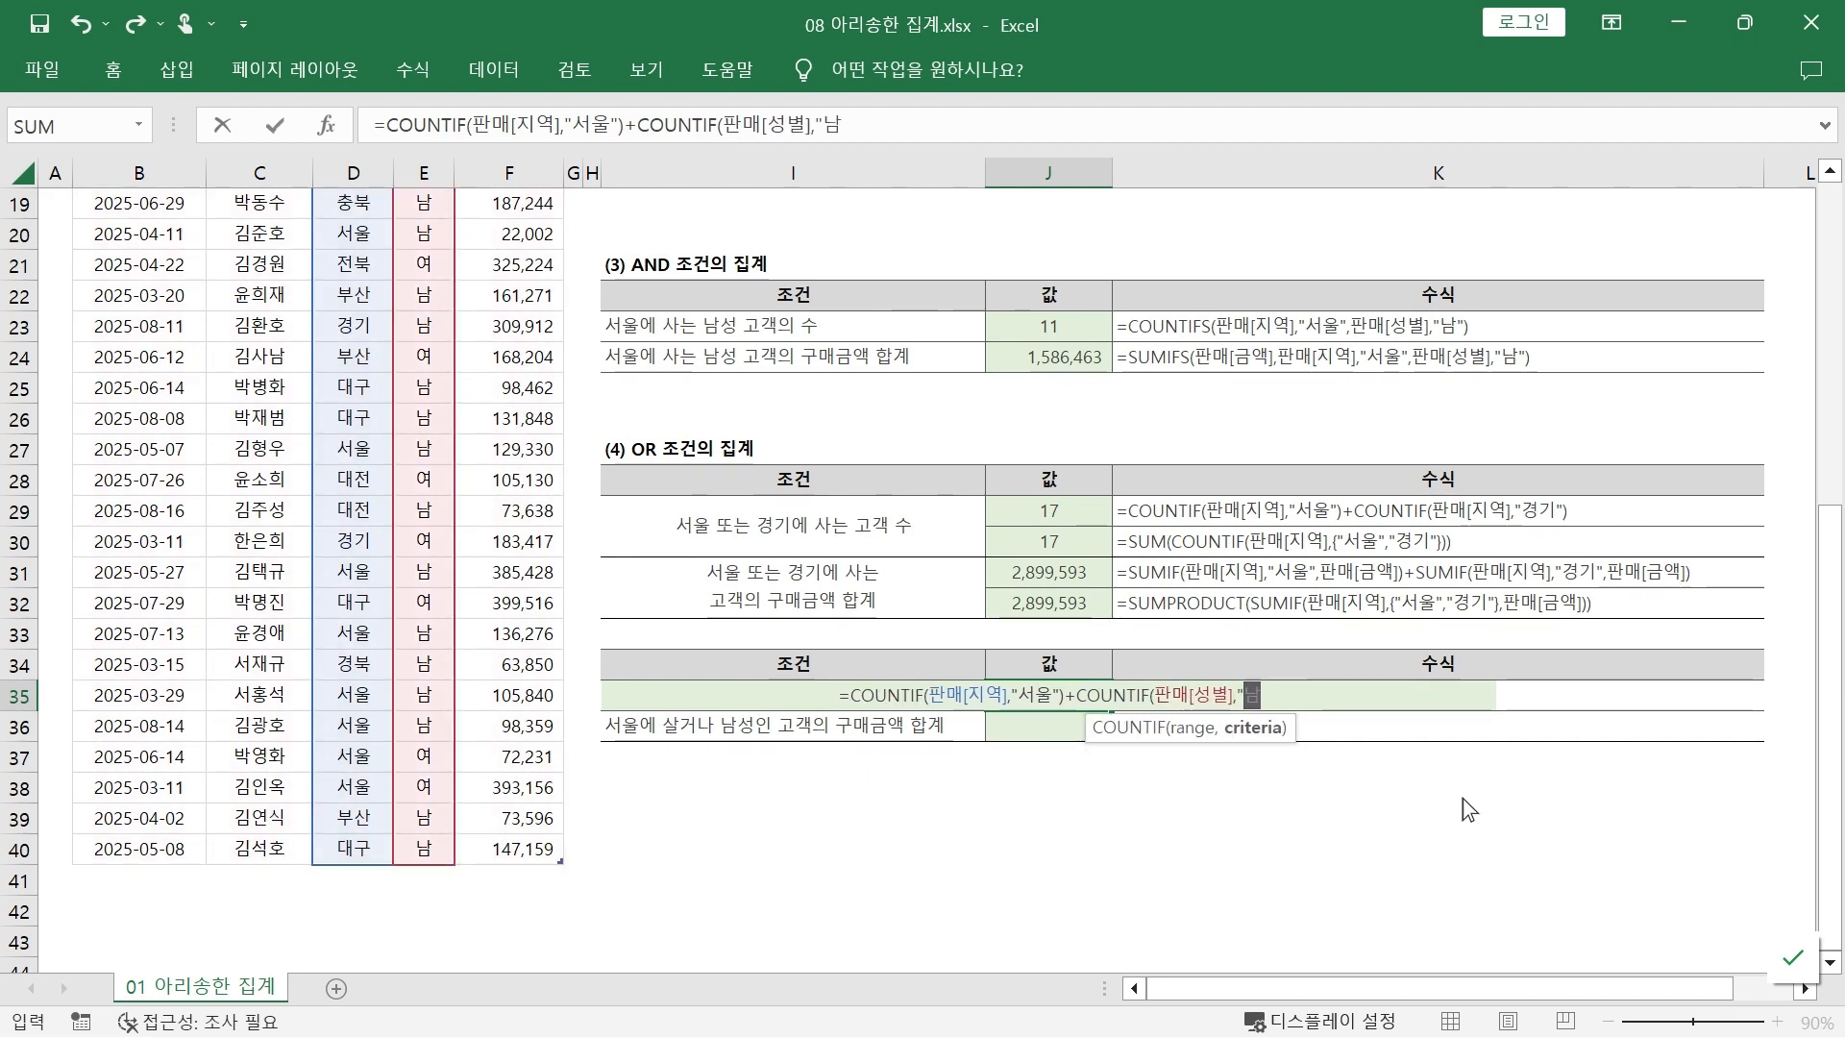
{"action": "type", "text": "\")"}
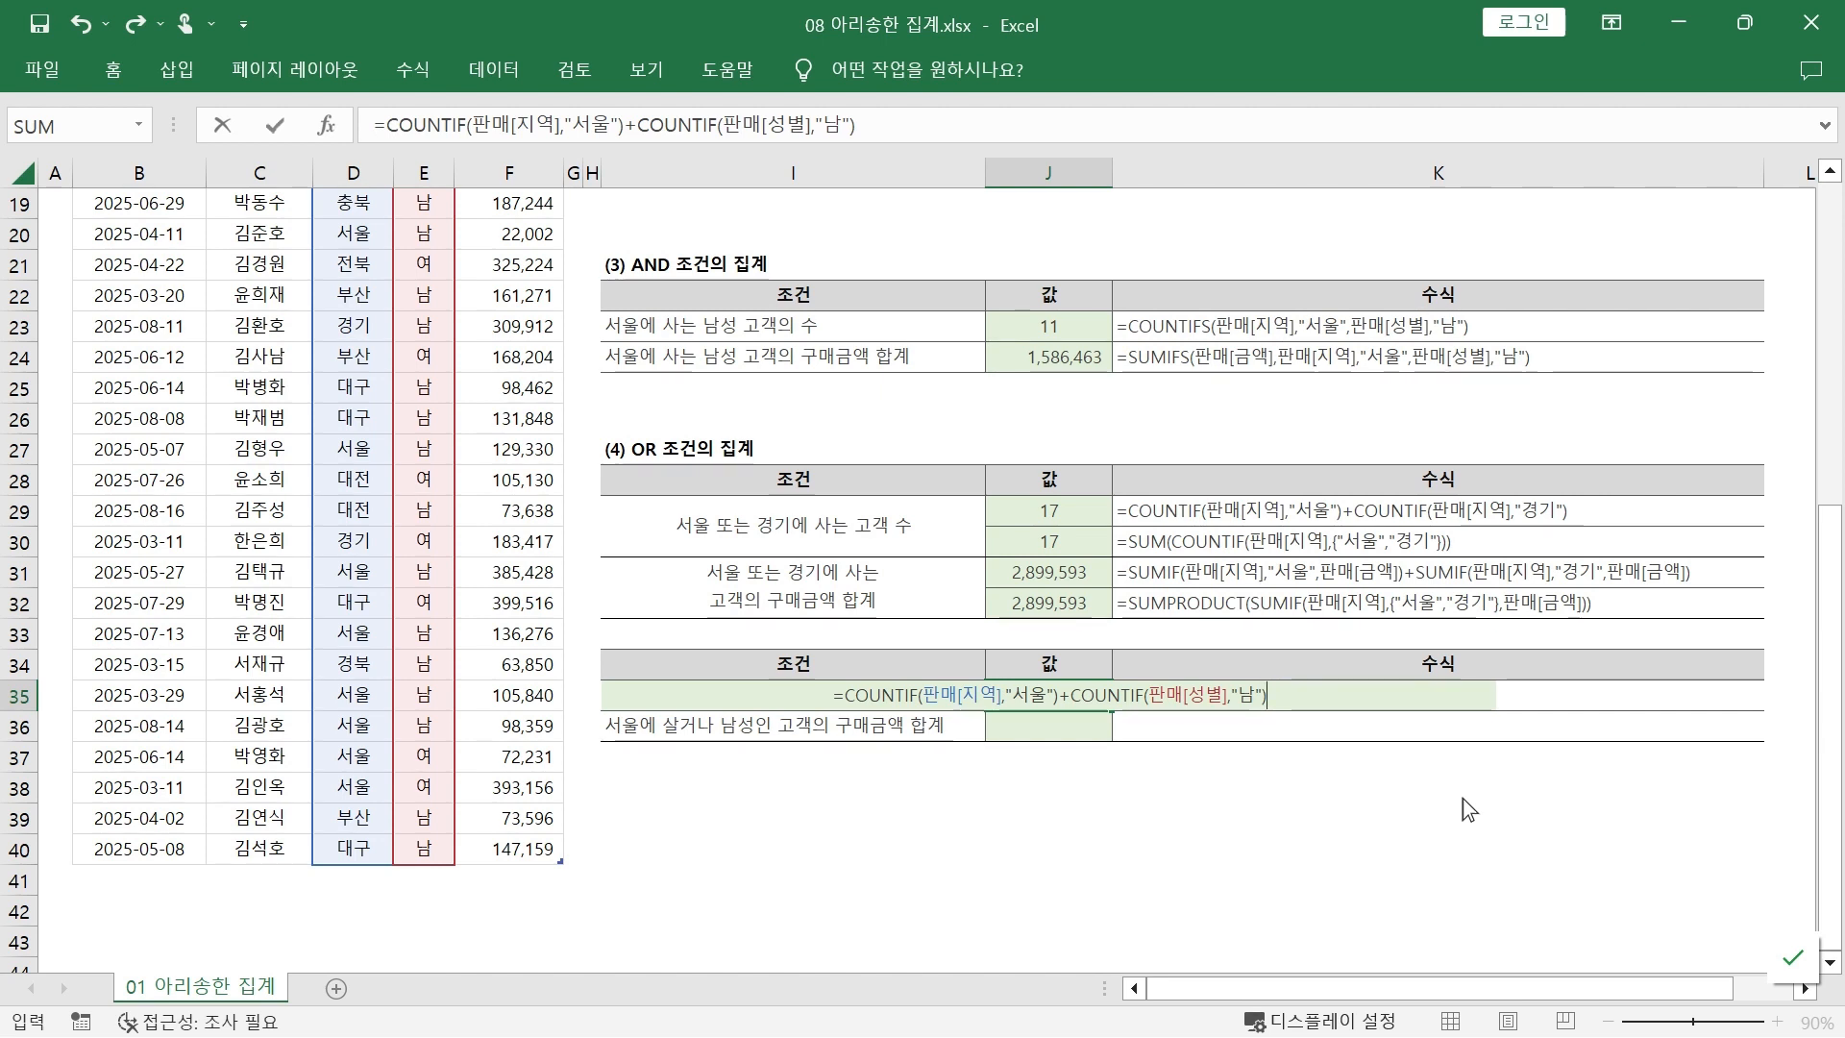
Complete the J35 formula by subtracting the overlap with -COUNTIFS(판매[지역],"서울",판매[성별],"남").
{"action": "type", "text": "-"}
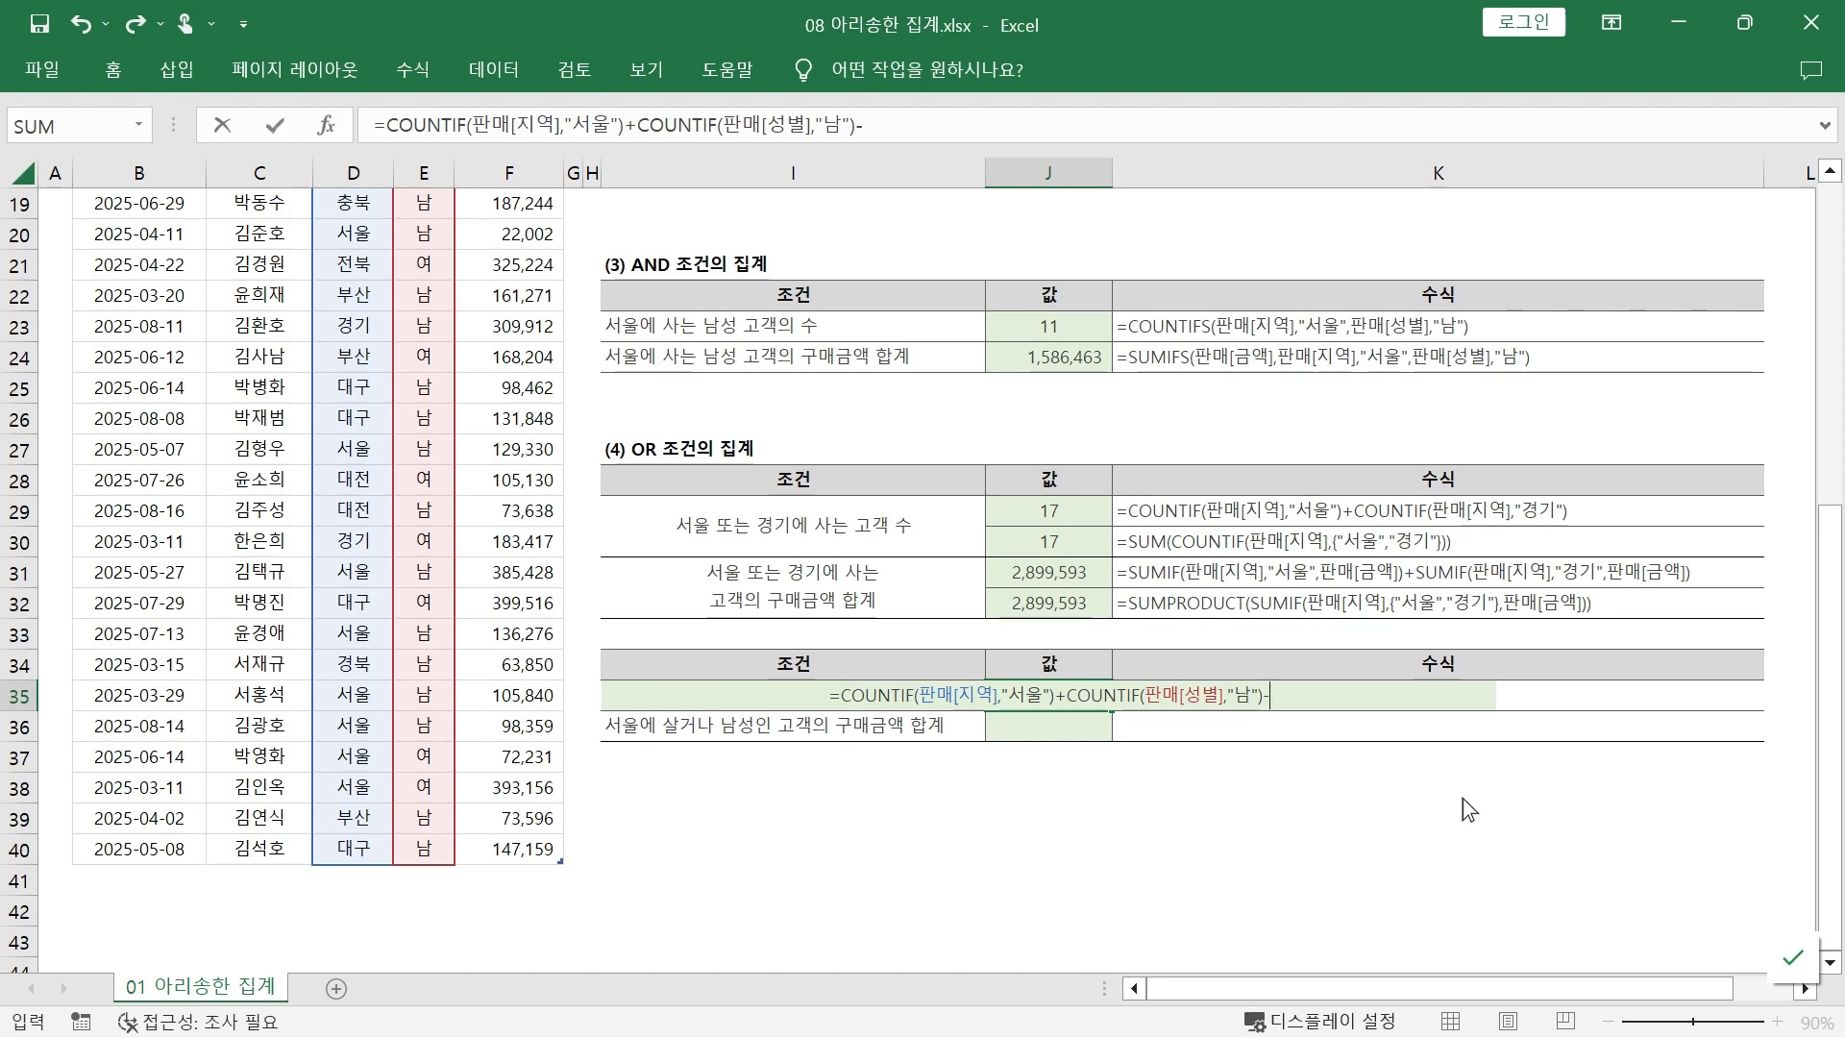
{"action": "type", "text": "coun"}
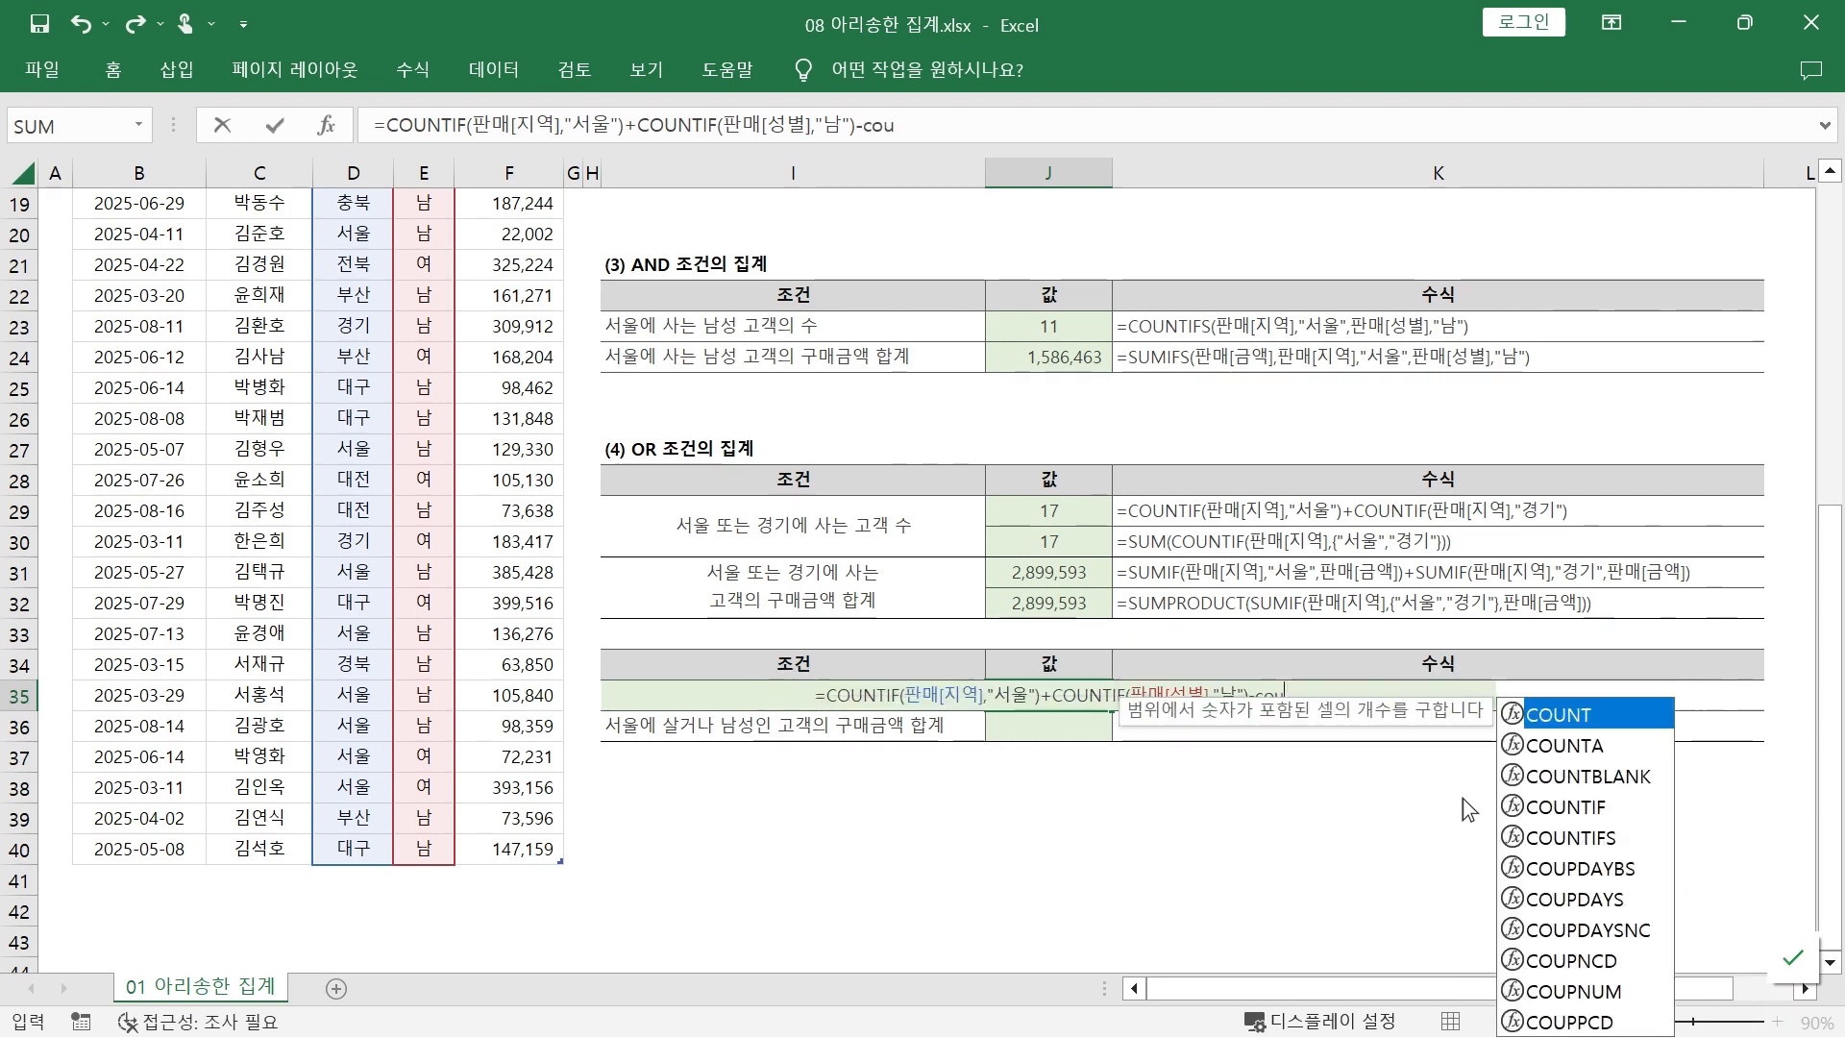
{"action": "key", "text": "Down"}
{"action": "key", "text": "Down"}
{"action": "key", "text": "Down"}
{"action": "key", "text": "Down"}
{"action": "key", "text": "Tab"}
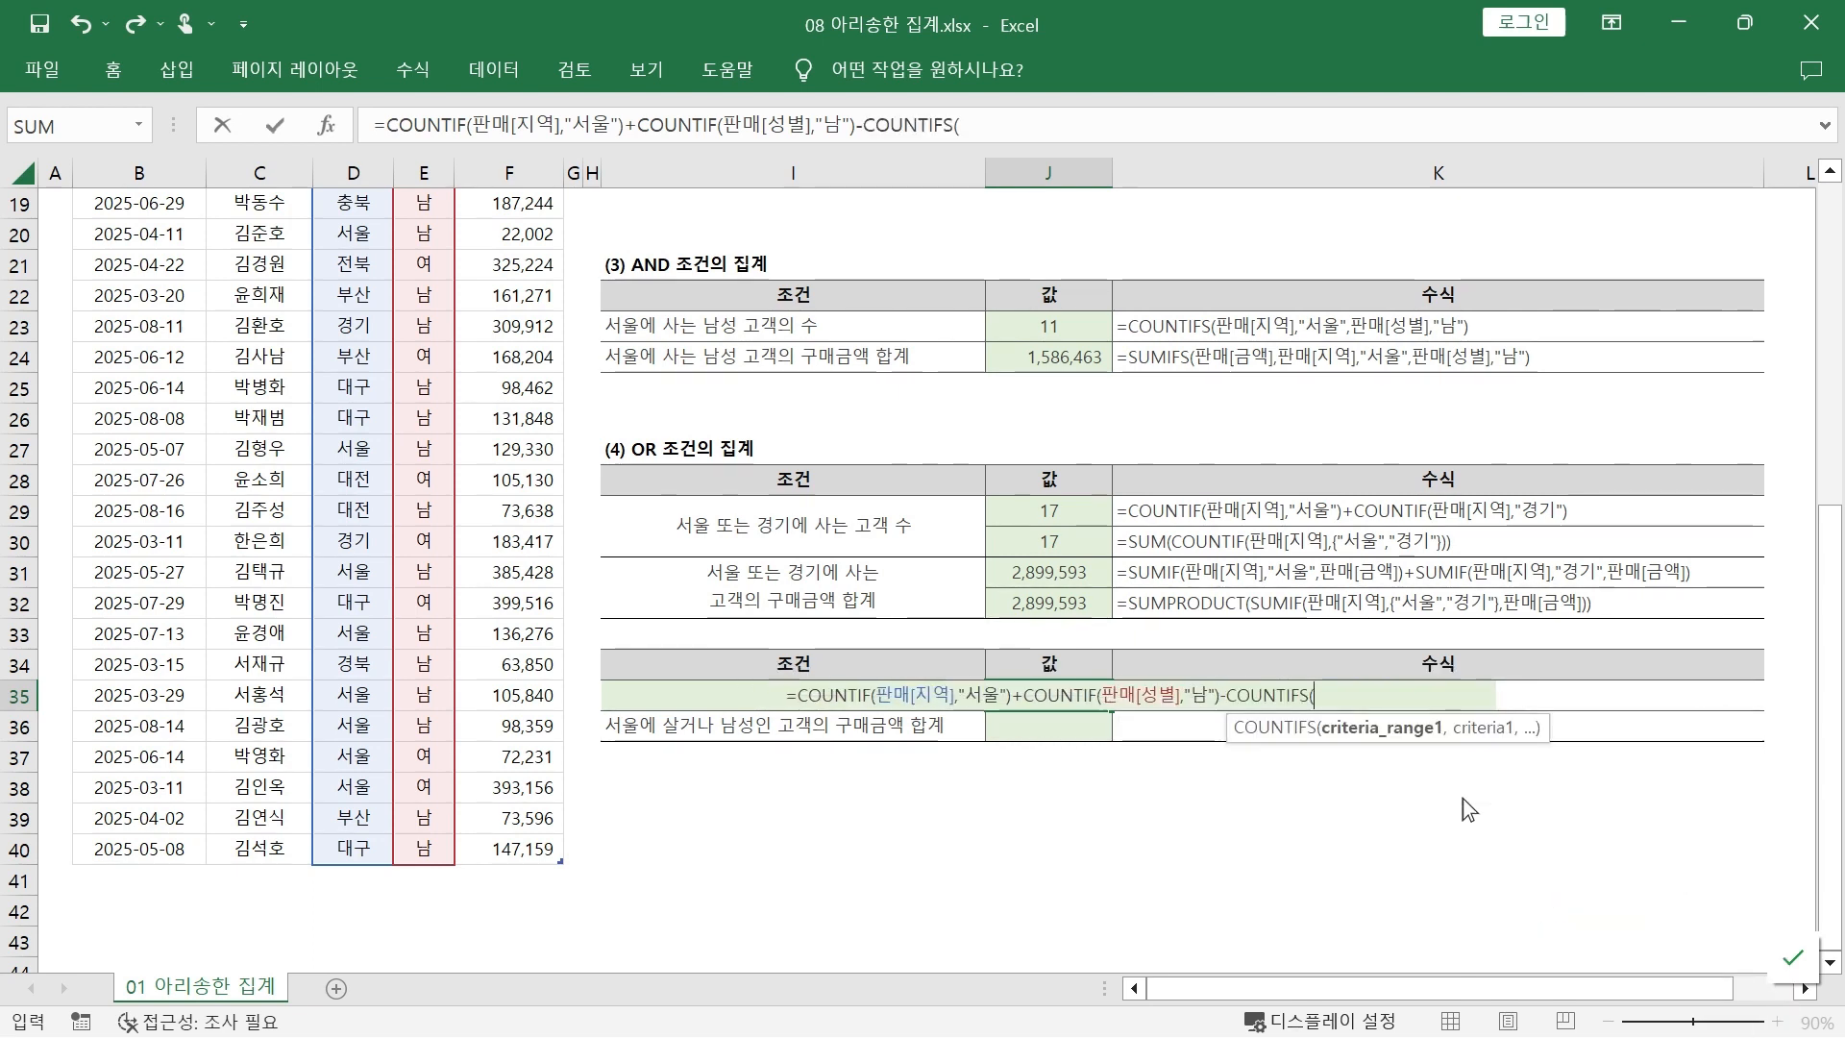
{"action": "type", "text": "ㅍ판매[지역]"}
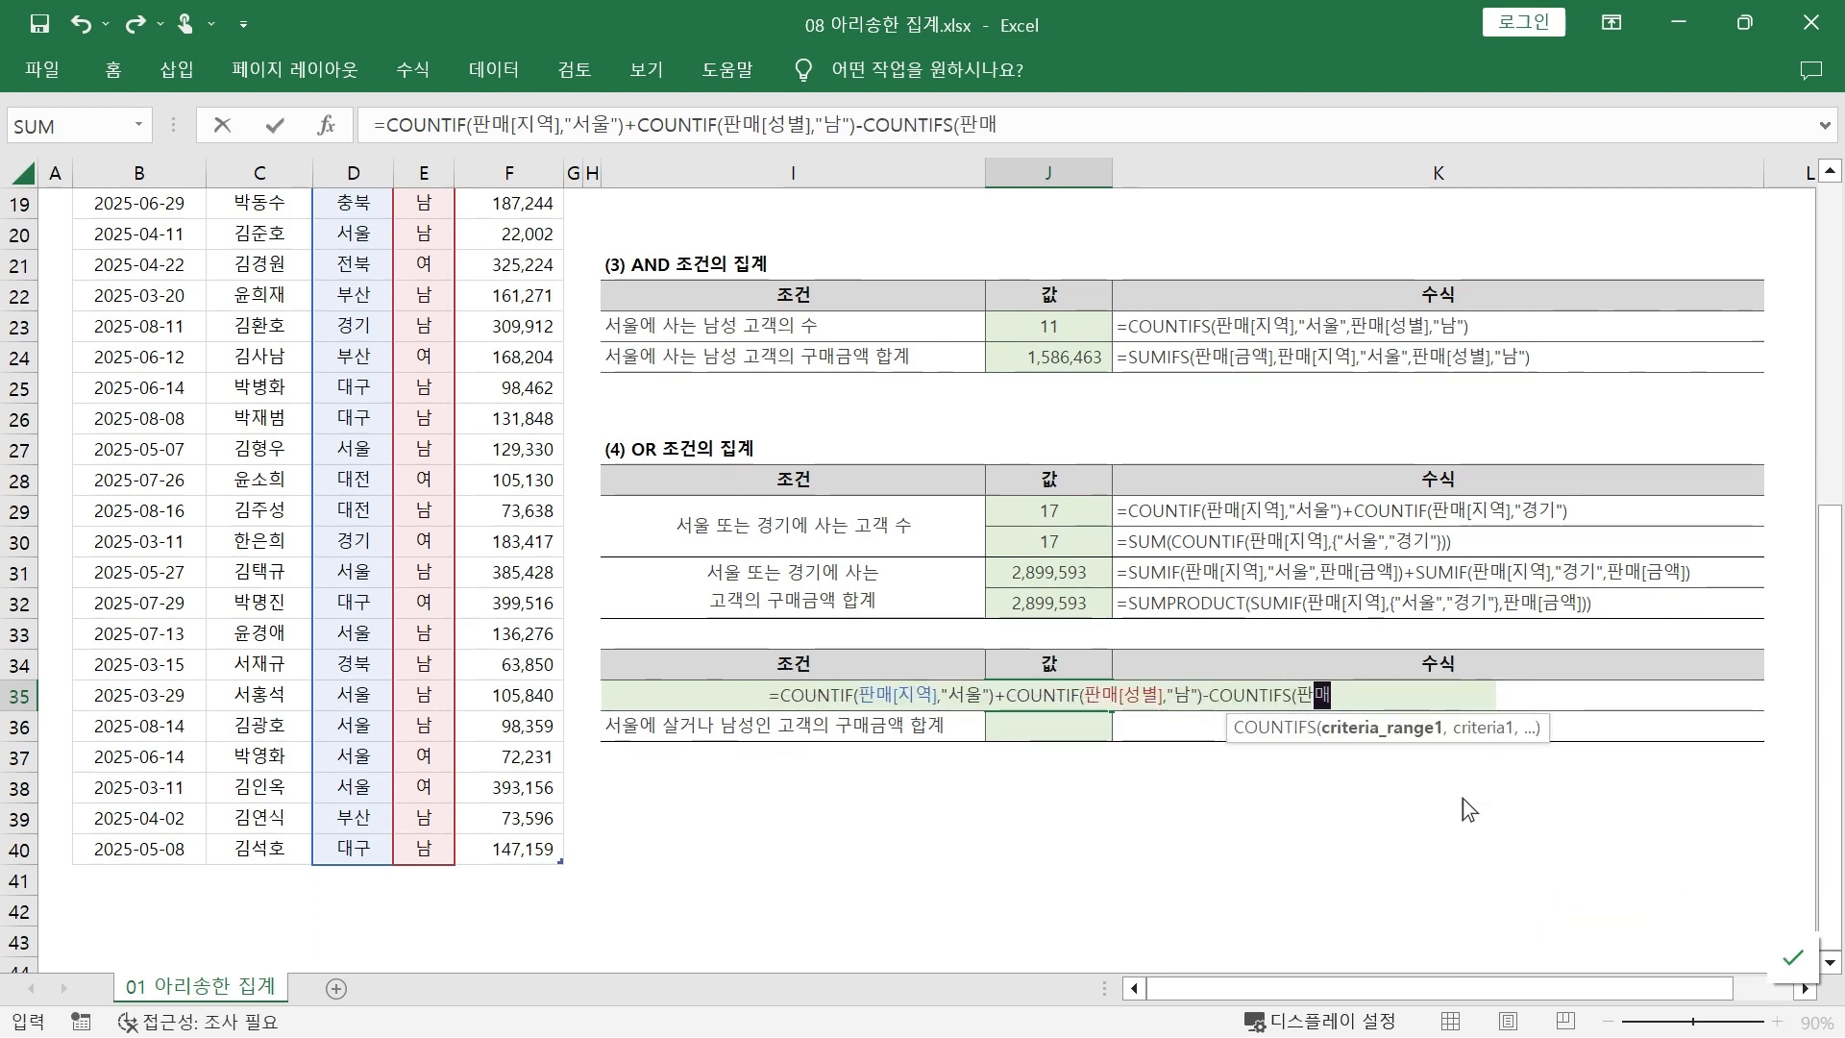
{"action": "type", "text": ",\"서울\","}
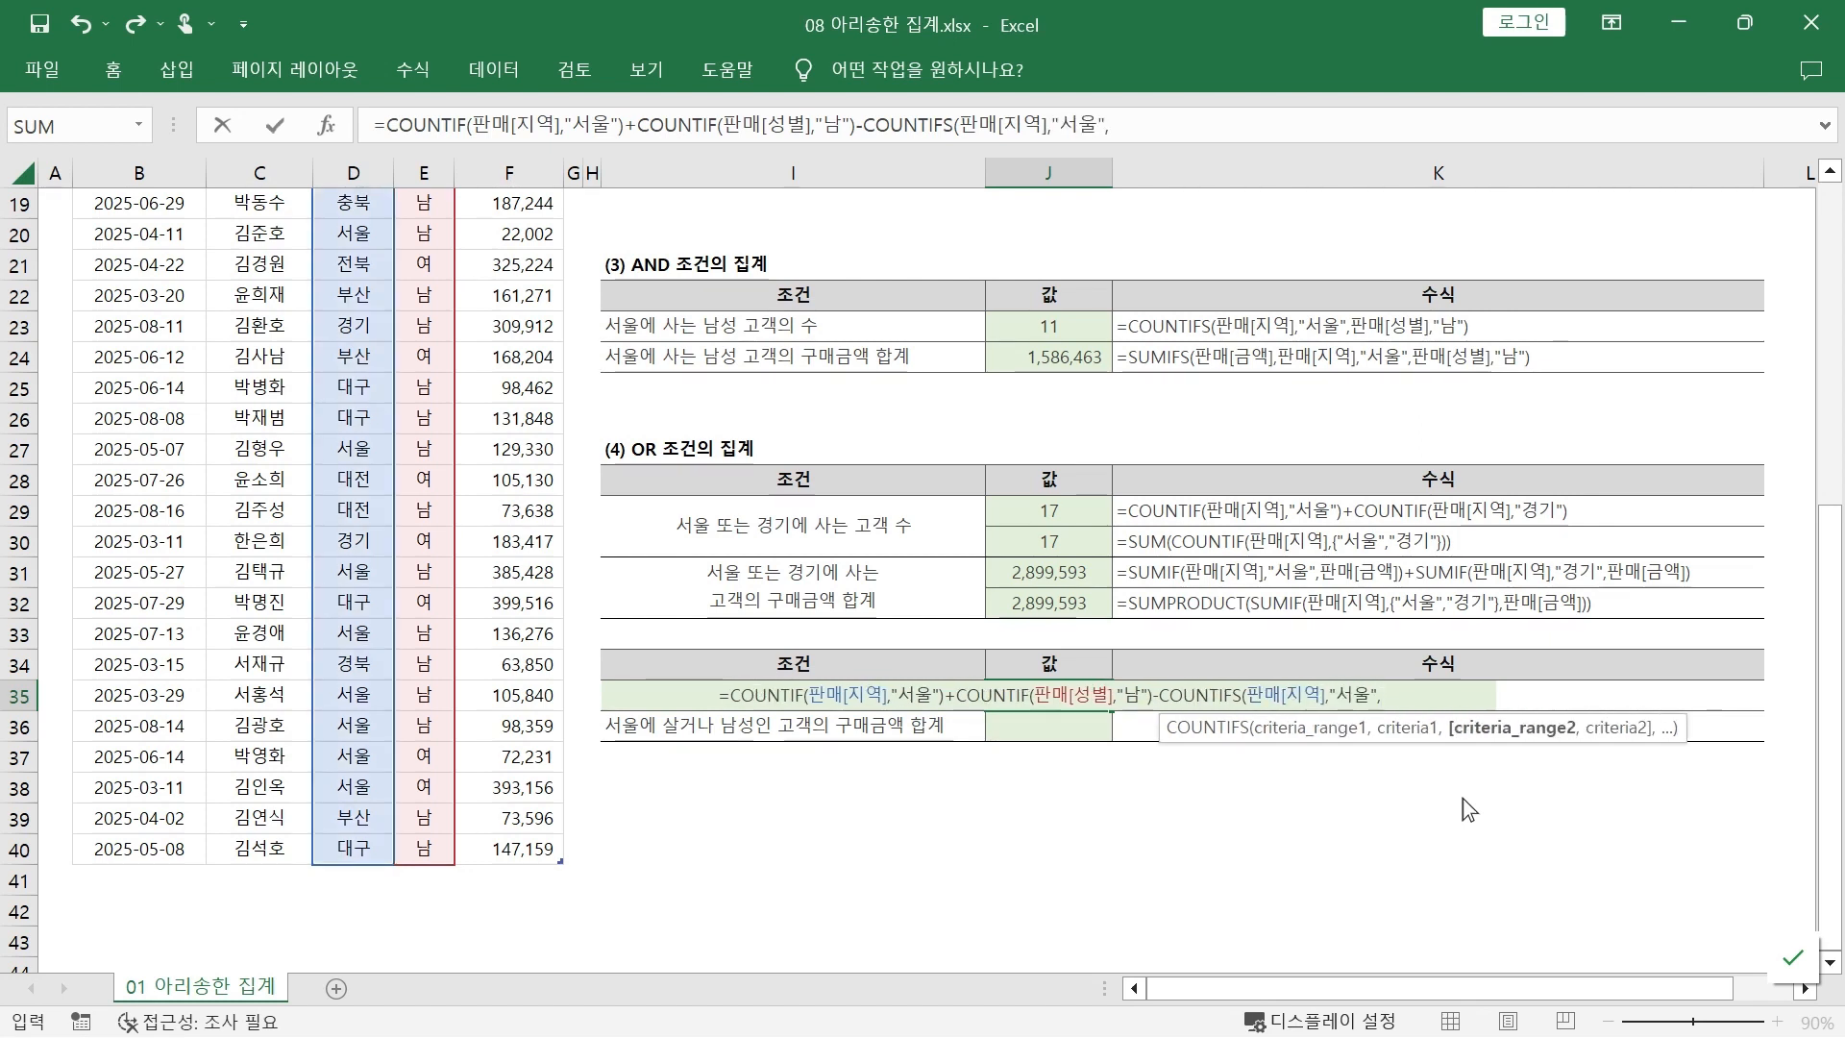
{"action": "type", "text": "판매[성별],"}
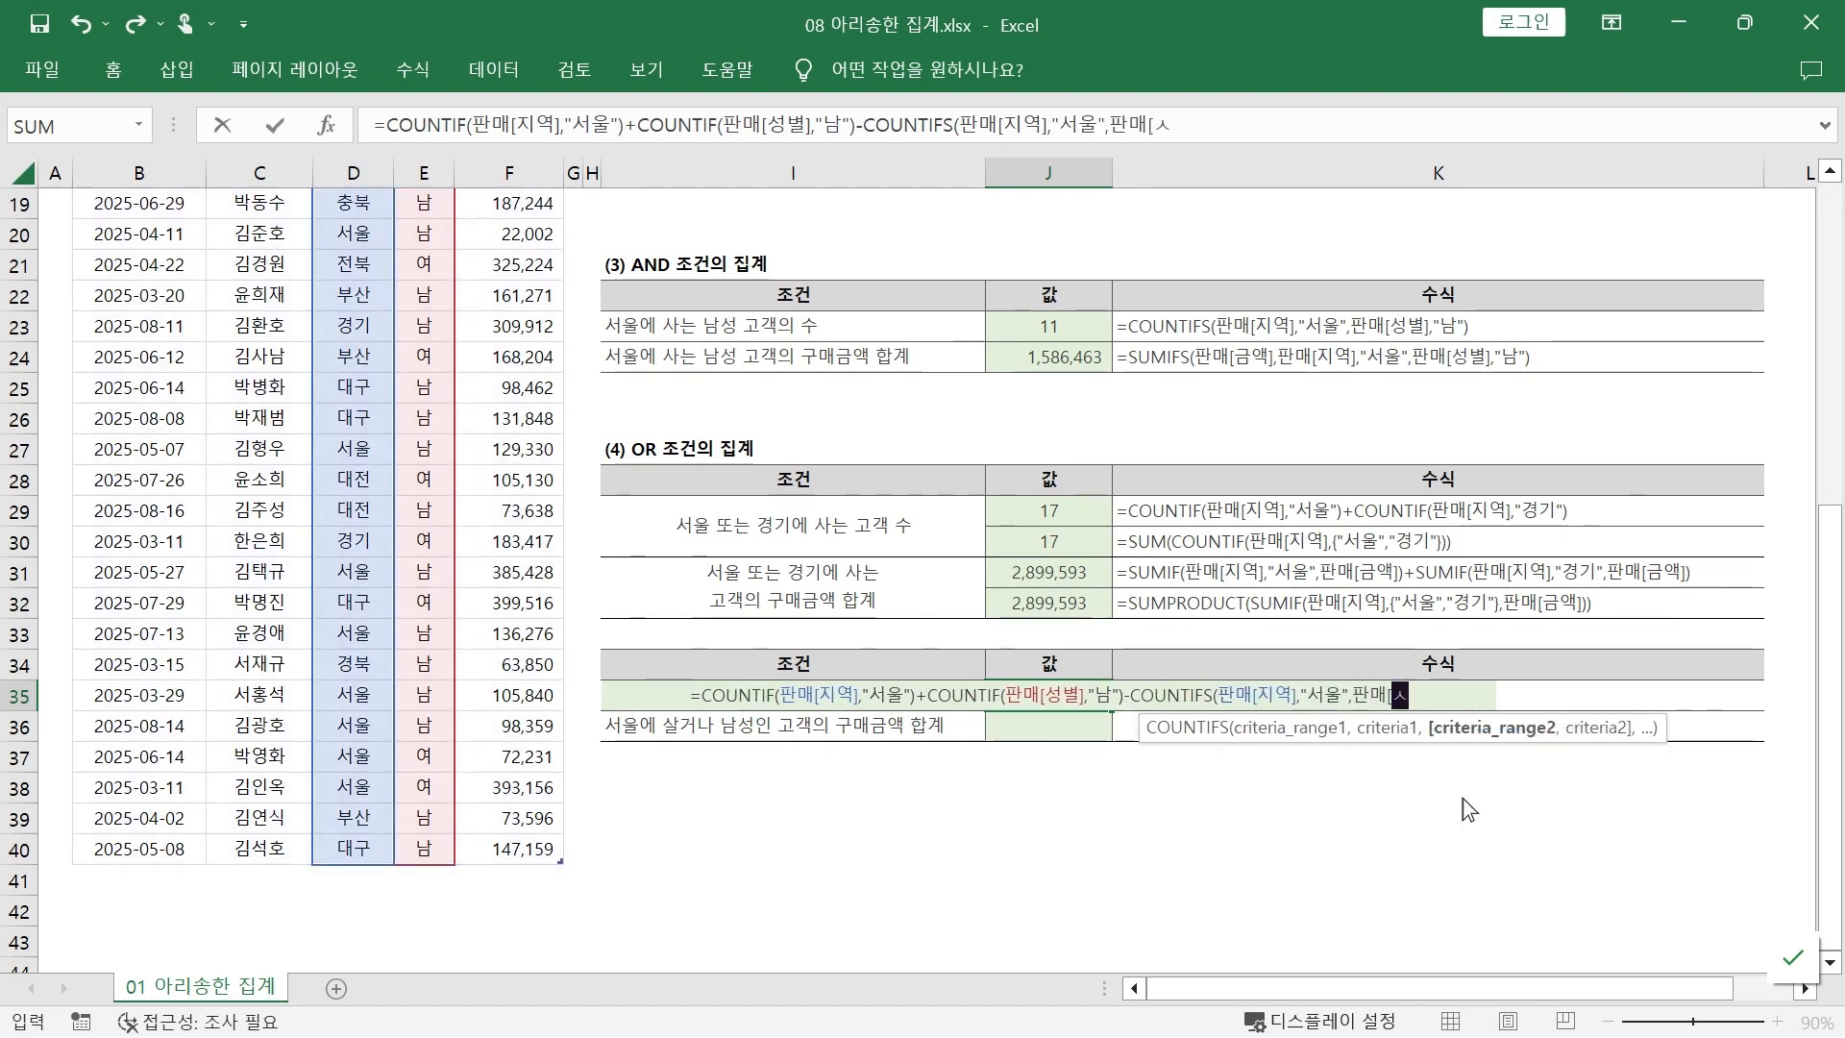
{"action": "type", "text": "\"남\")"}
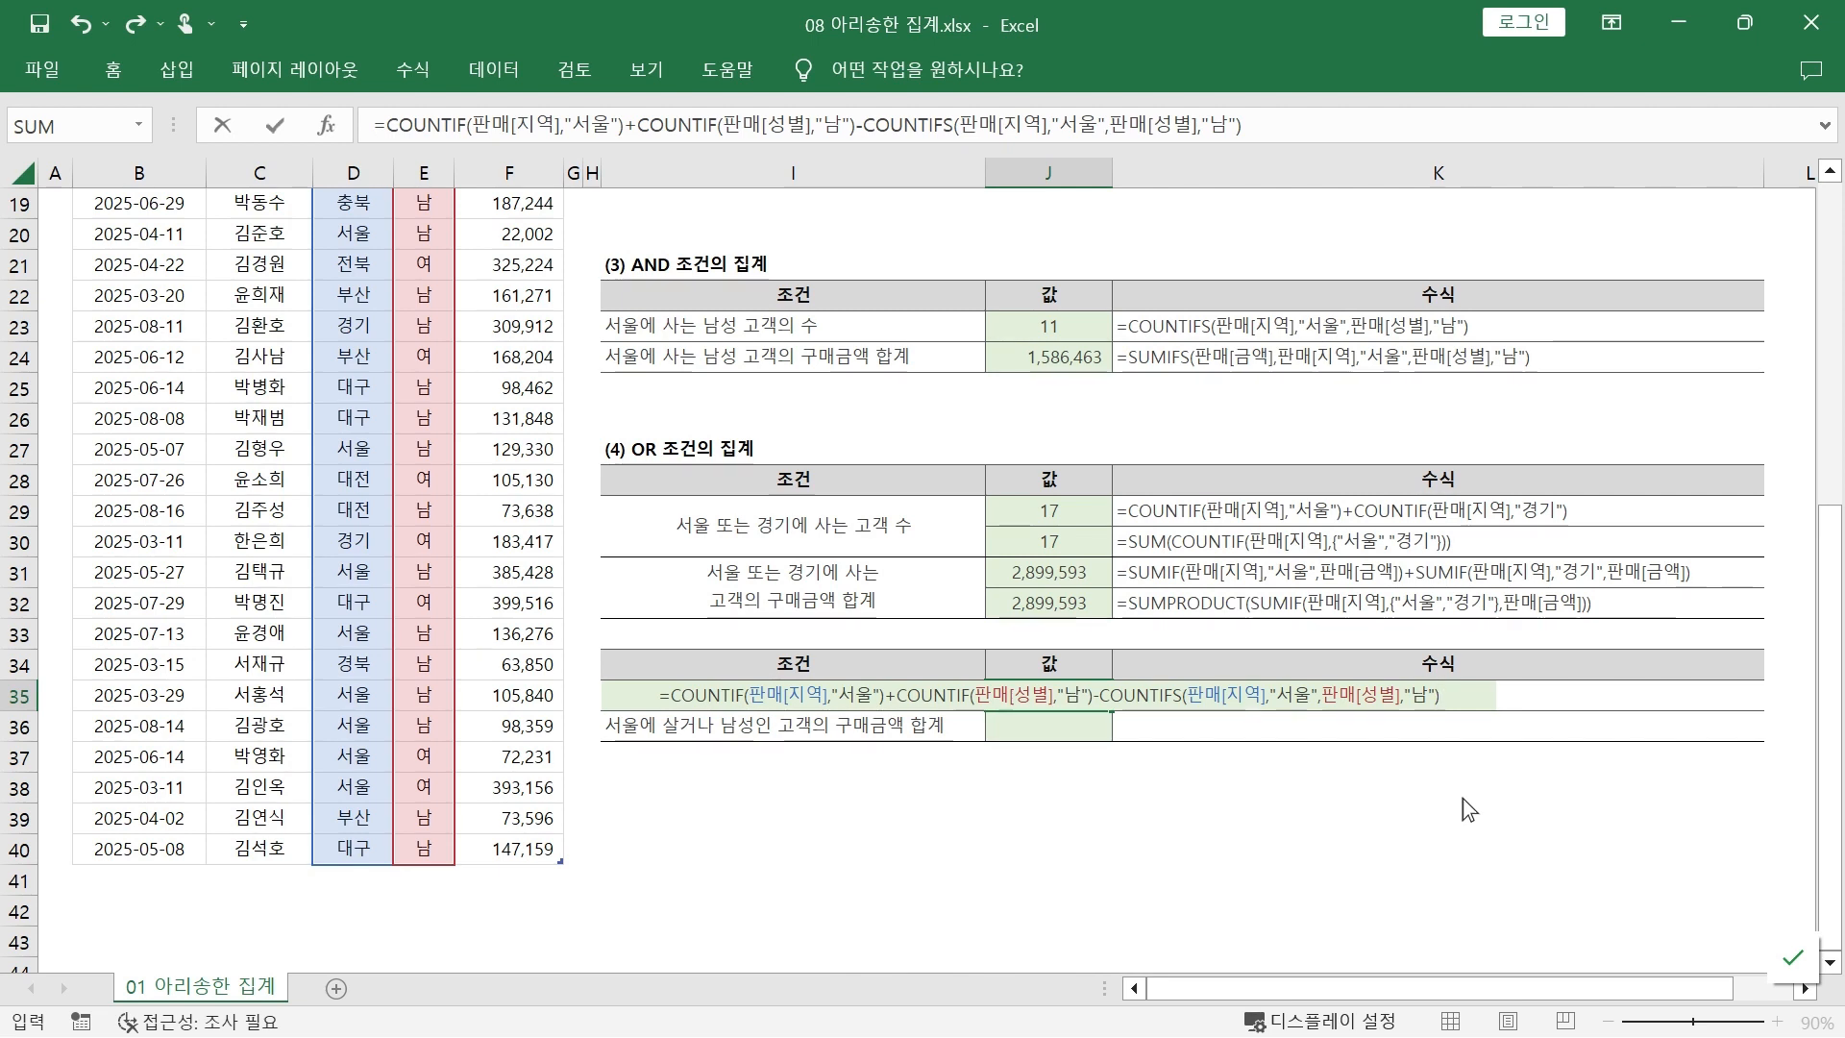
{"action": "key", "text": "Return"}
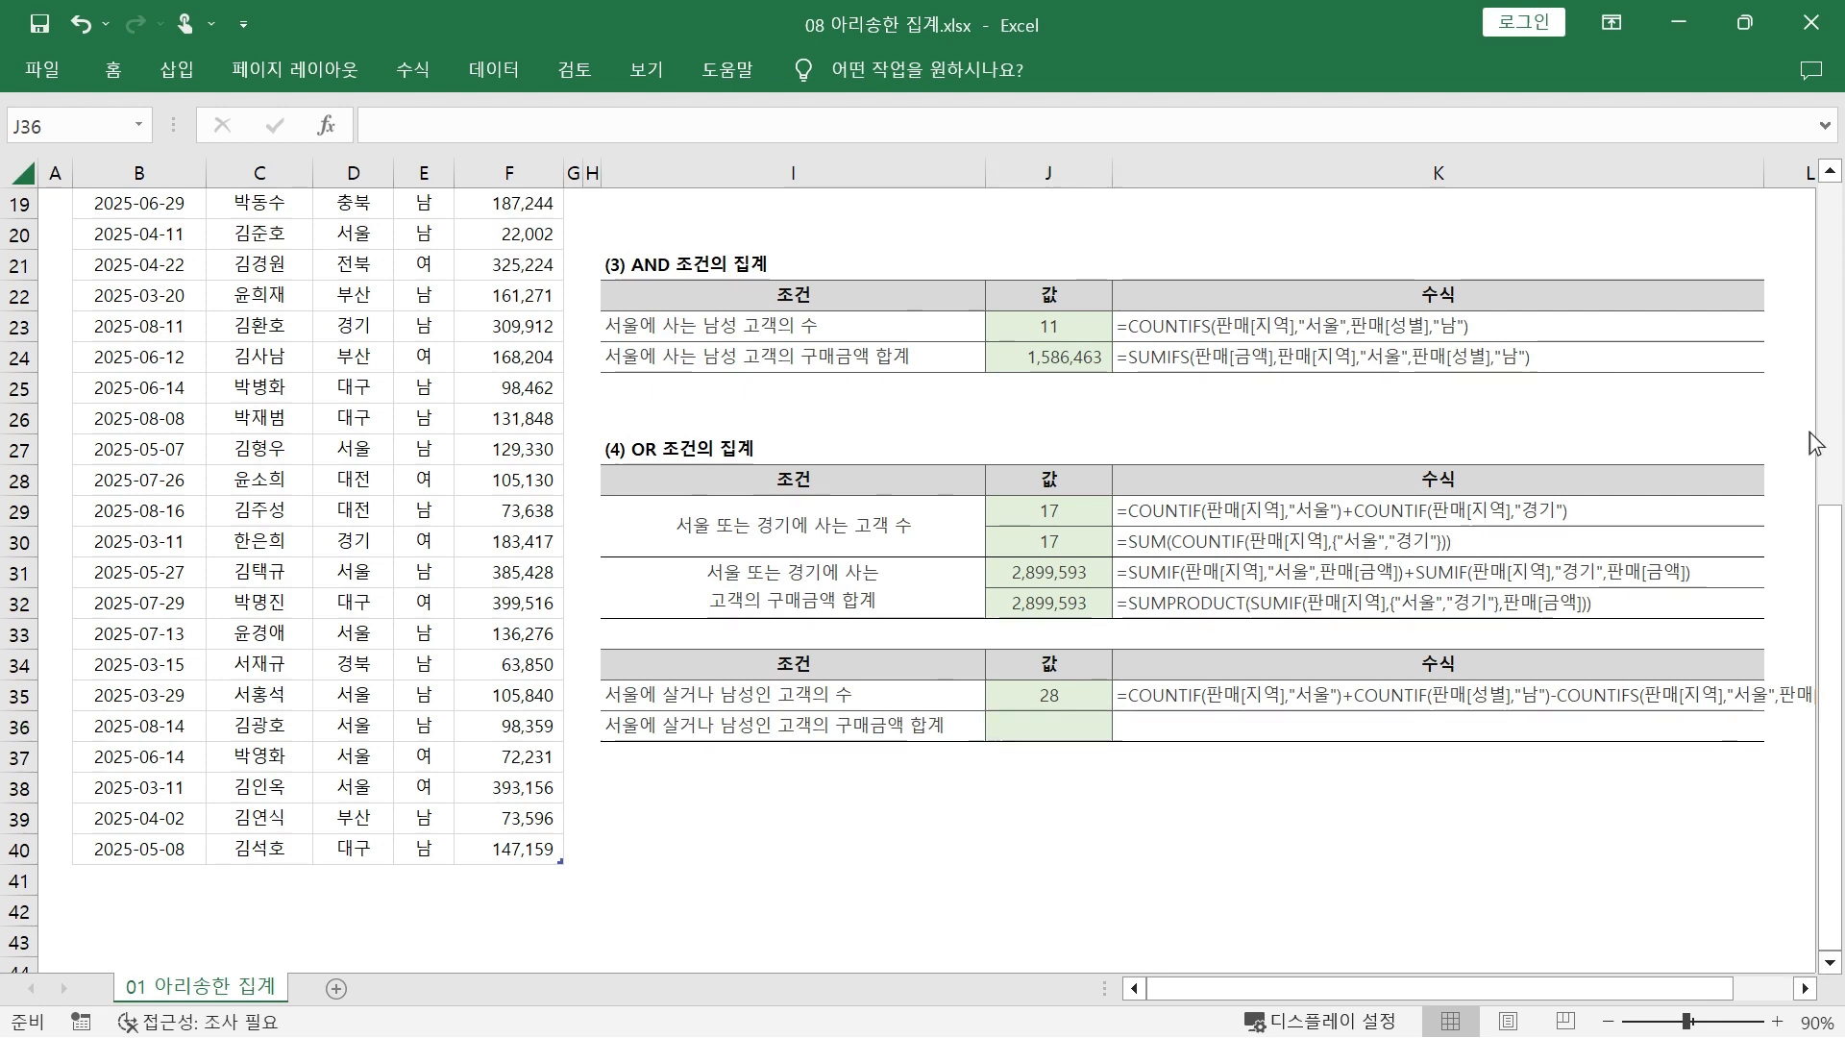
{"action": "mouse_move", "coordinate": [1117, 714]}
{"action": "left_mouse_down"}
{"action": "mouse_move", "coordinate": [1345, 721]}
{"action": "mouse_move", "coordinate": [1174, 740]}
{"action": "left_mouse_up"}
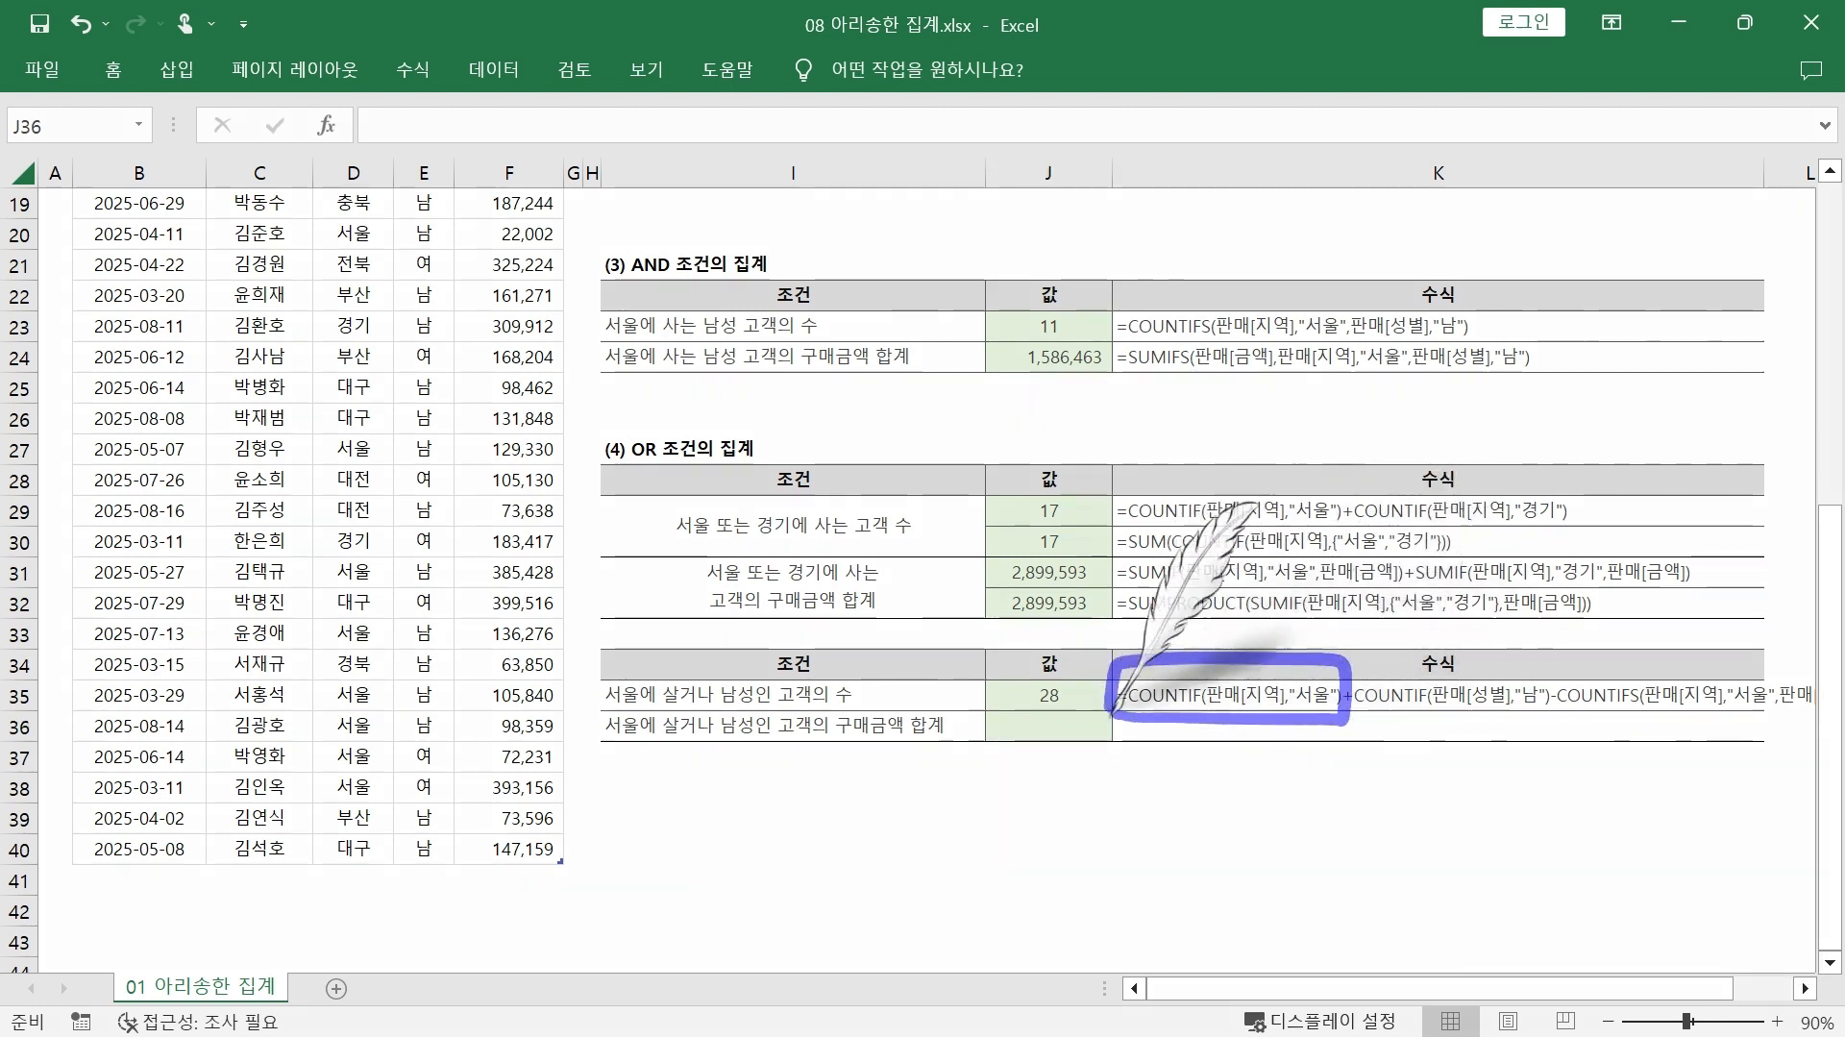
{"action": "mouse_move", "coordinate": [1557, 705]}
{"action": "left_mouse_down"}
{"action": "mouse_move", "coordinate": [1362, 712]}
{"action": "mouse_move", "coordinate": [1528, 654]}
{"action": "mouse_move", "coordinate": [1543, 711]}
{"action": "mouse_move", "coordinate": [1494, 738]}
{"action": "mouse_move", "coordinate": [1766, 716]}
{"action": "left_mouse_up"}
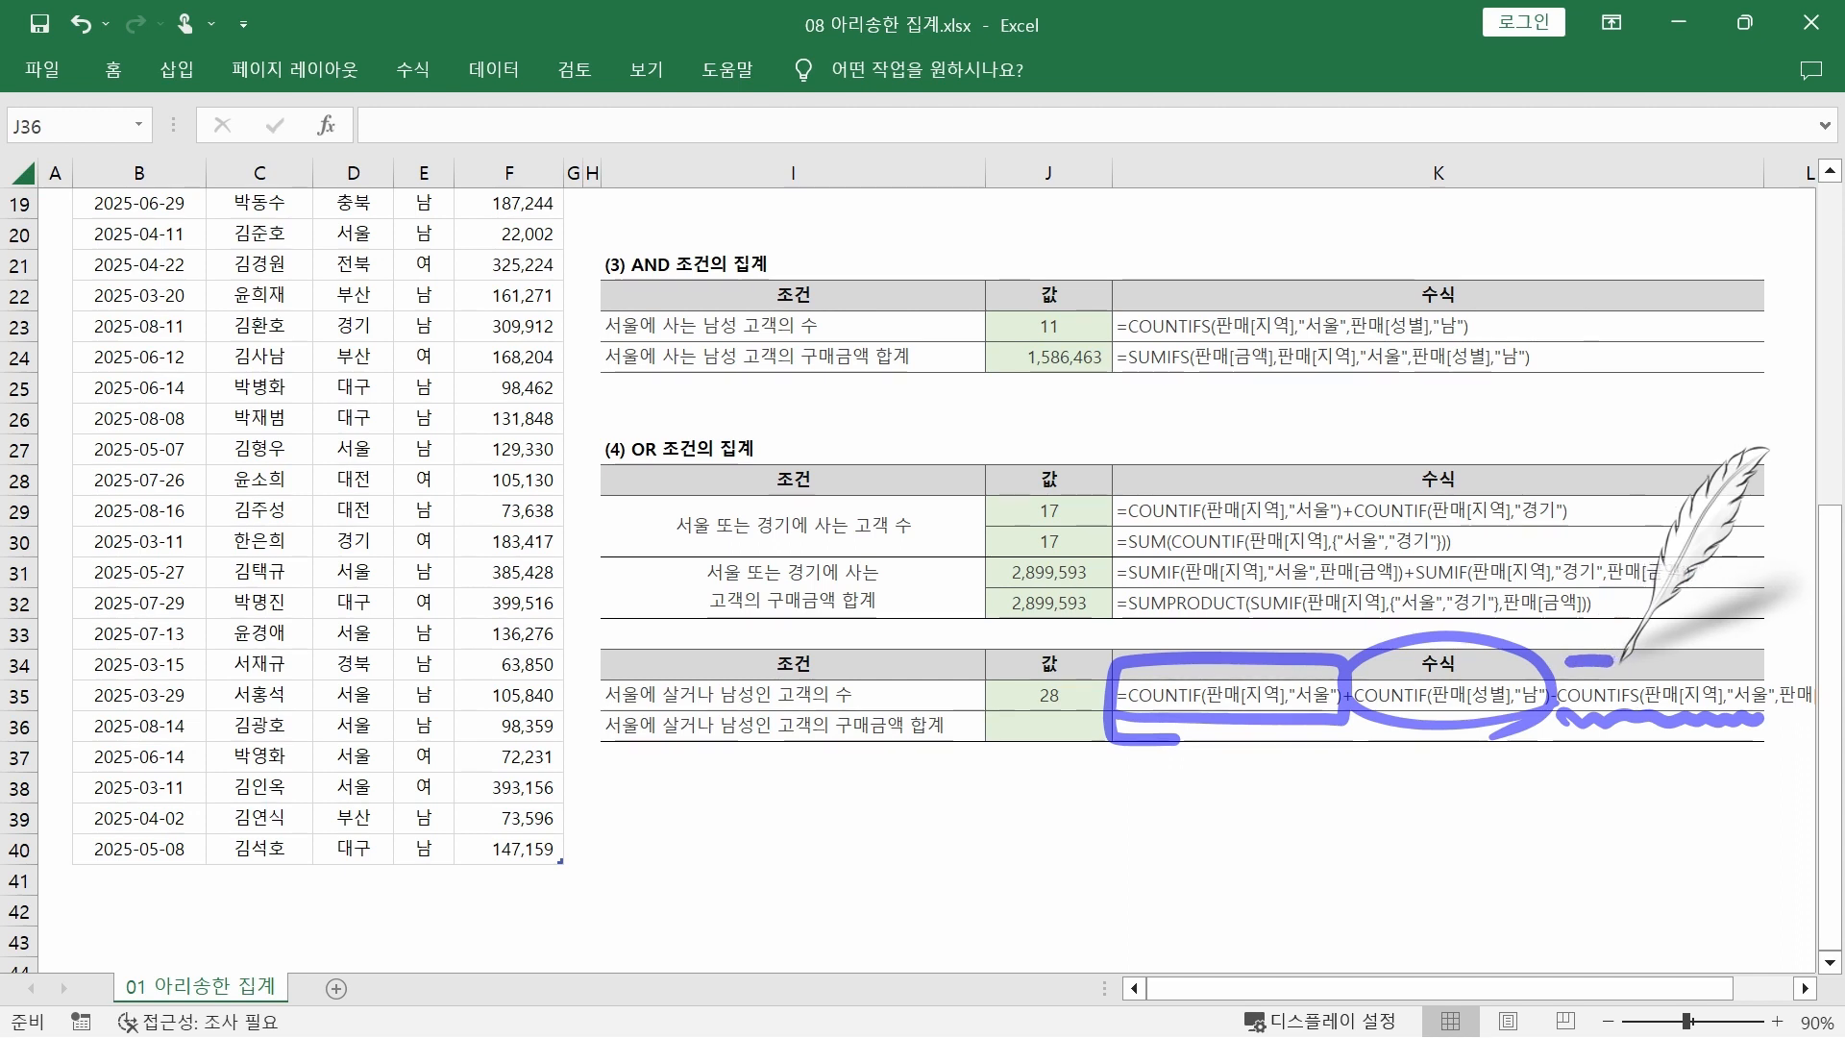
{"action": "left_click_drag", "start_coordinate": [1076, 642], "coordinate": [1027, 740]}
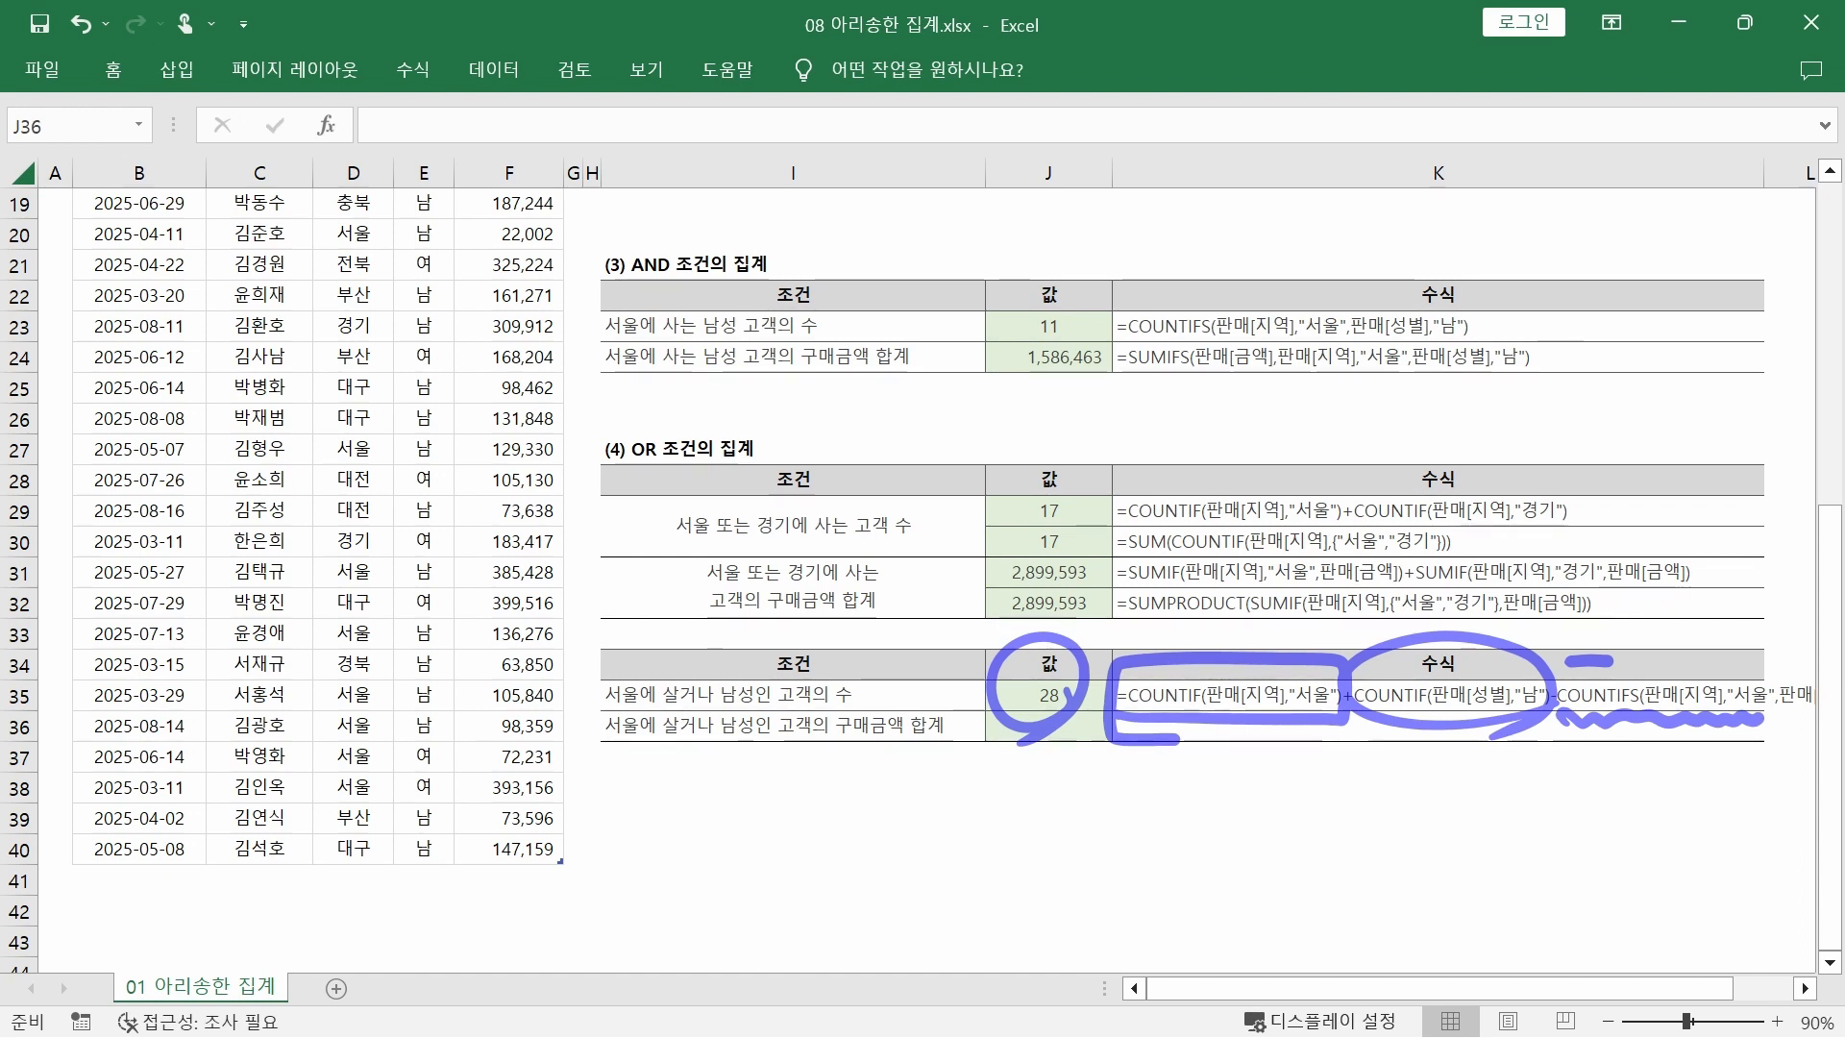
{"action": "key", "text": "Escape"}
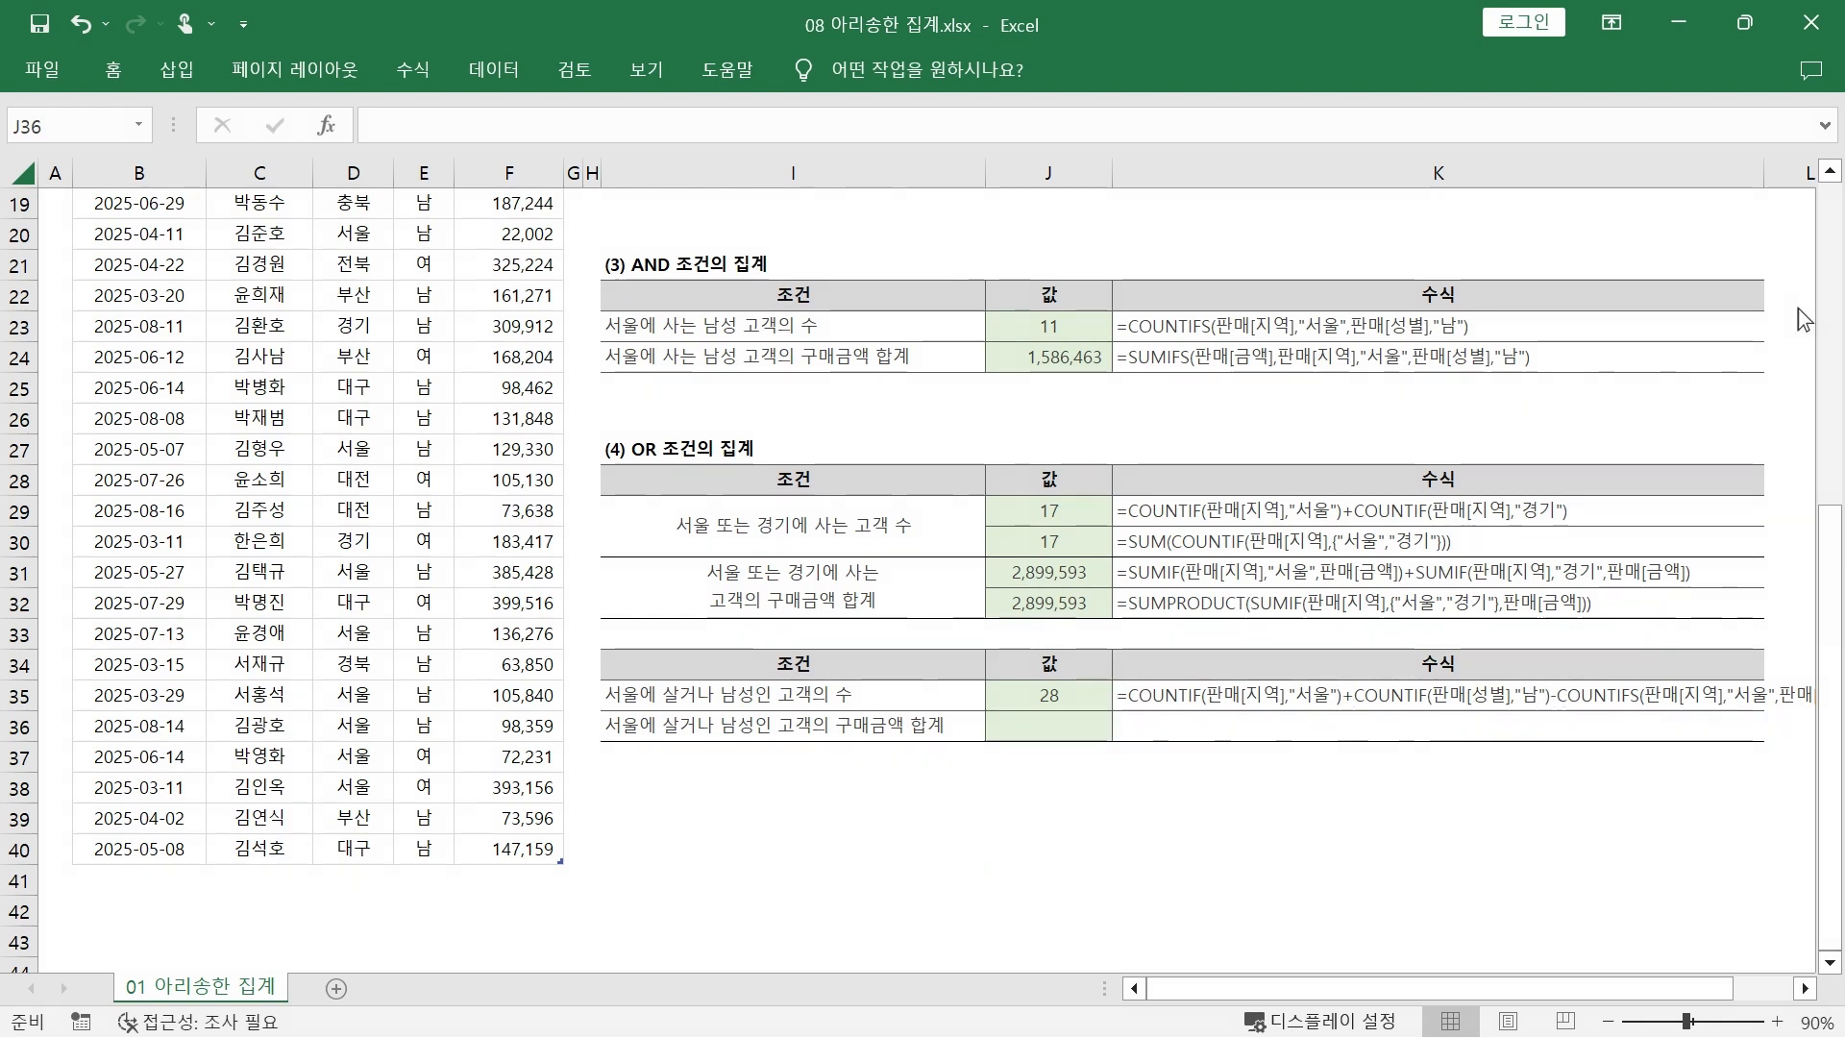
Begin the Seoul-or-male purchase total in J36 with the SUMIF function, as =SUMIF(.
{"action": "left_click", "coordinate": [1019, 723]}
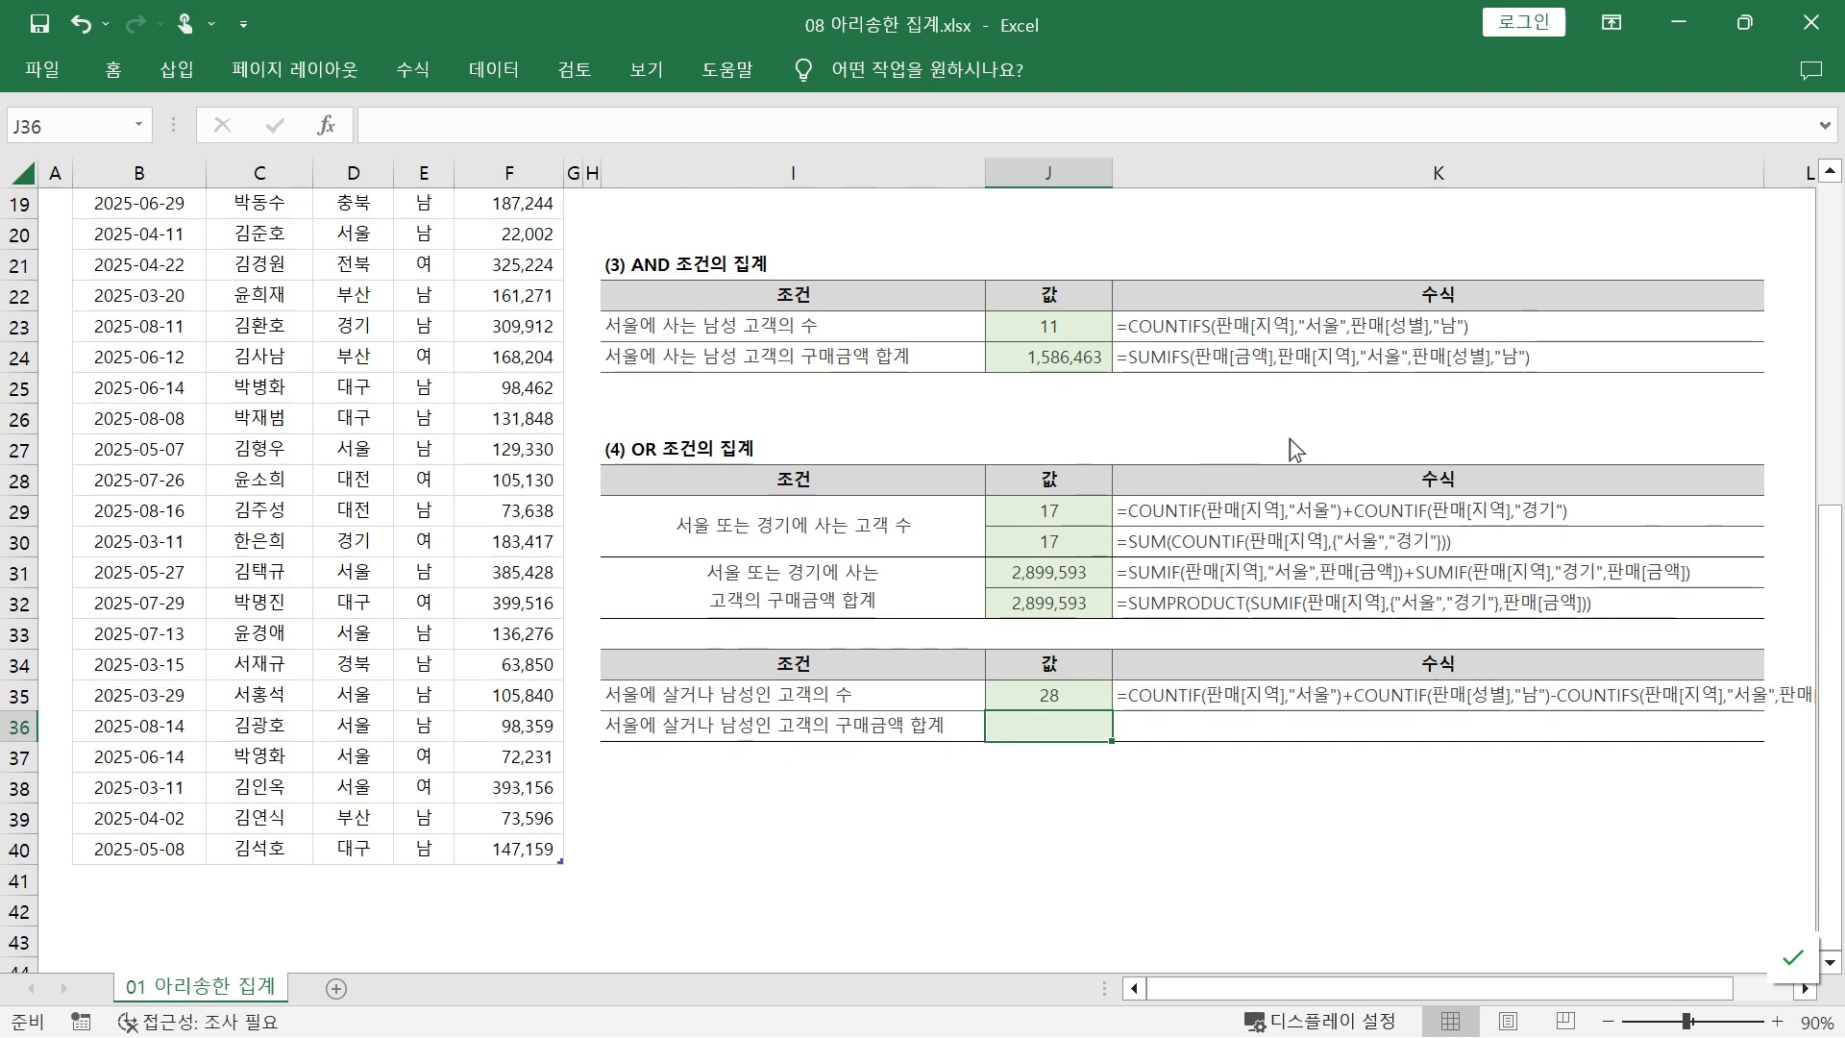
{"action": "type", "text": "="}
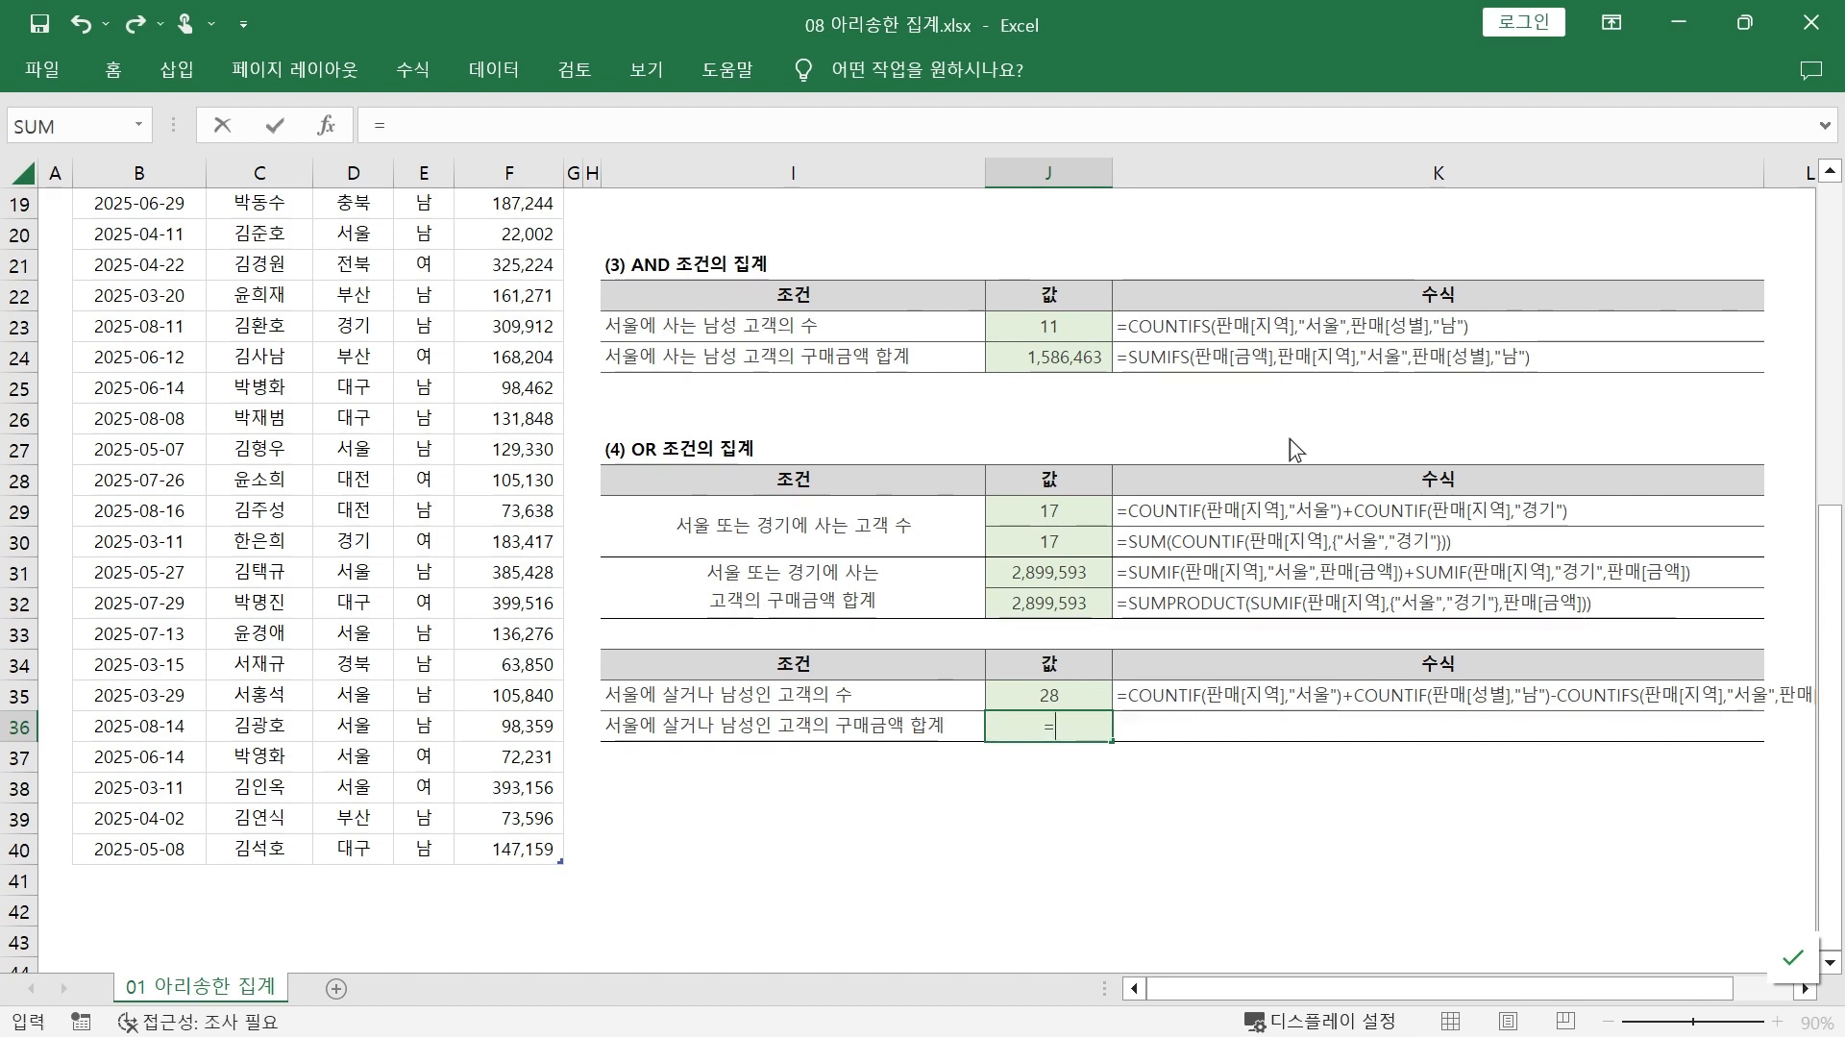
{"action": "type", "text": "sum"}
{"action": "key", "text": "Down"}
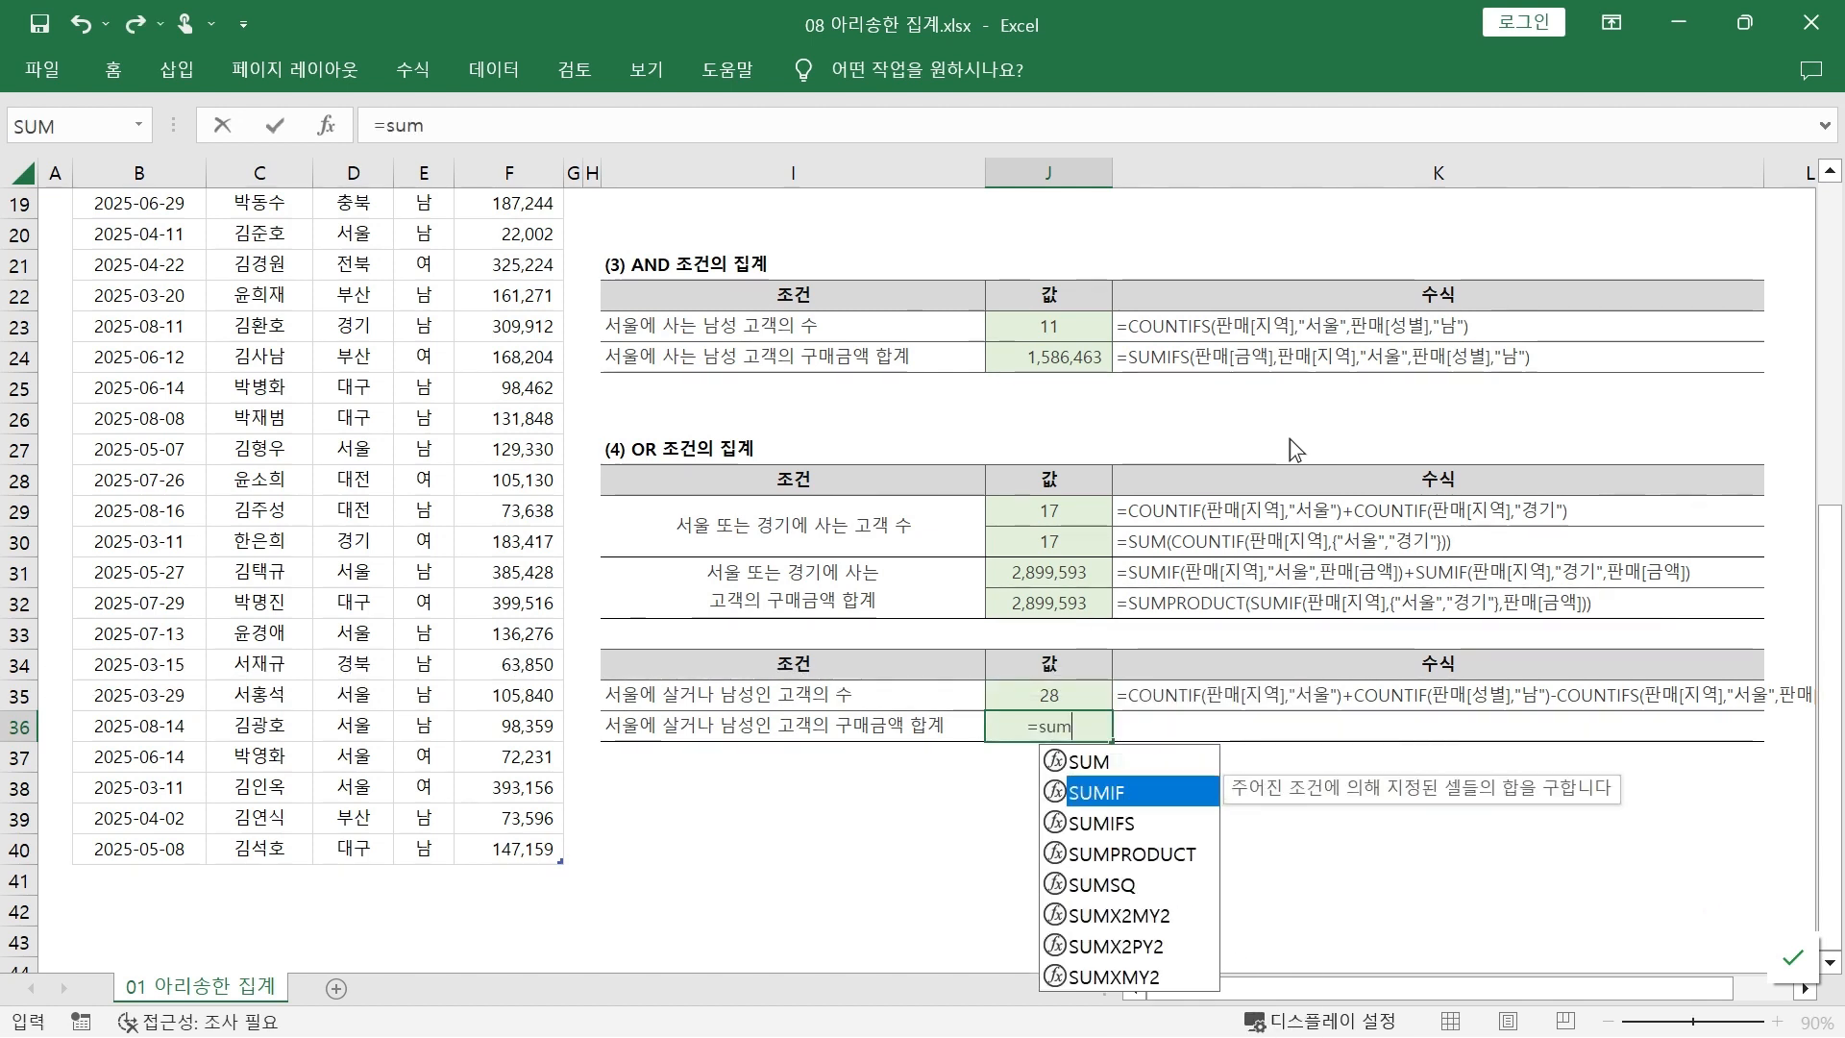
{"action": "key", "text": "Tab"}
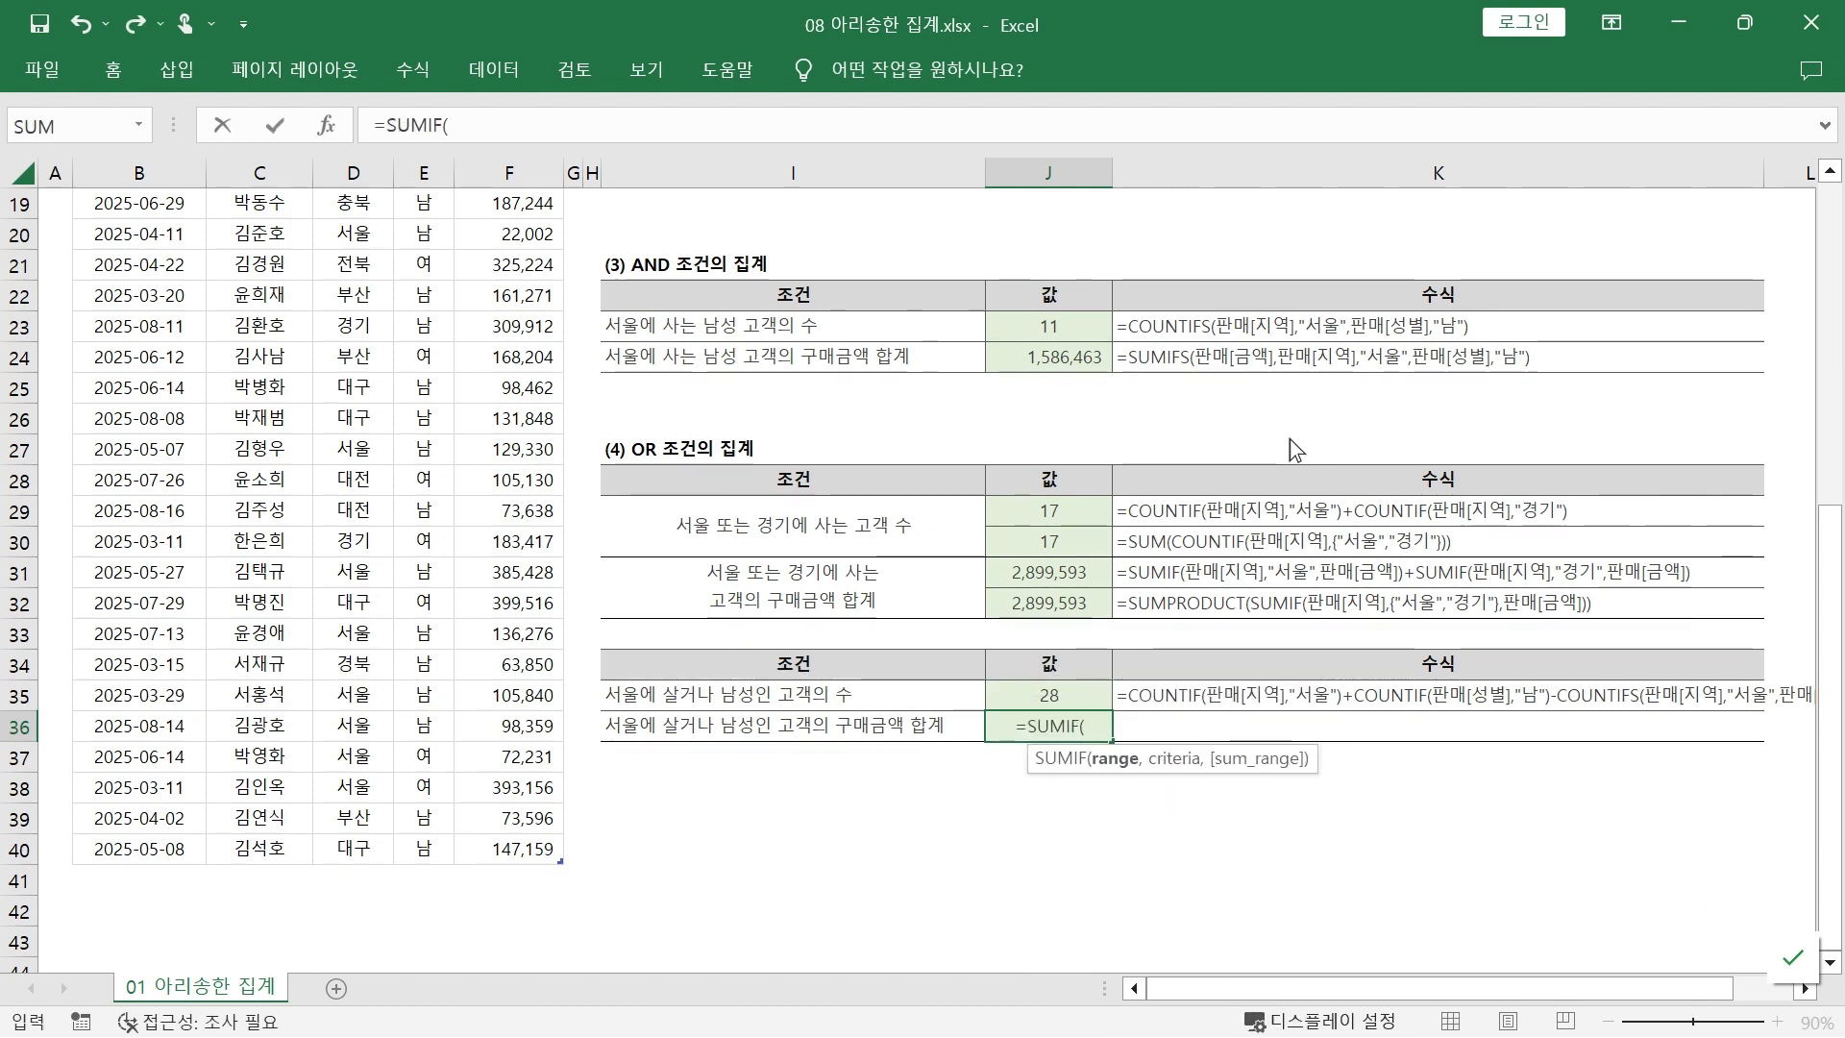
{"action": "type", "text": "[판매"}
{"action": "type", "text": "지역"}
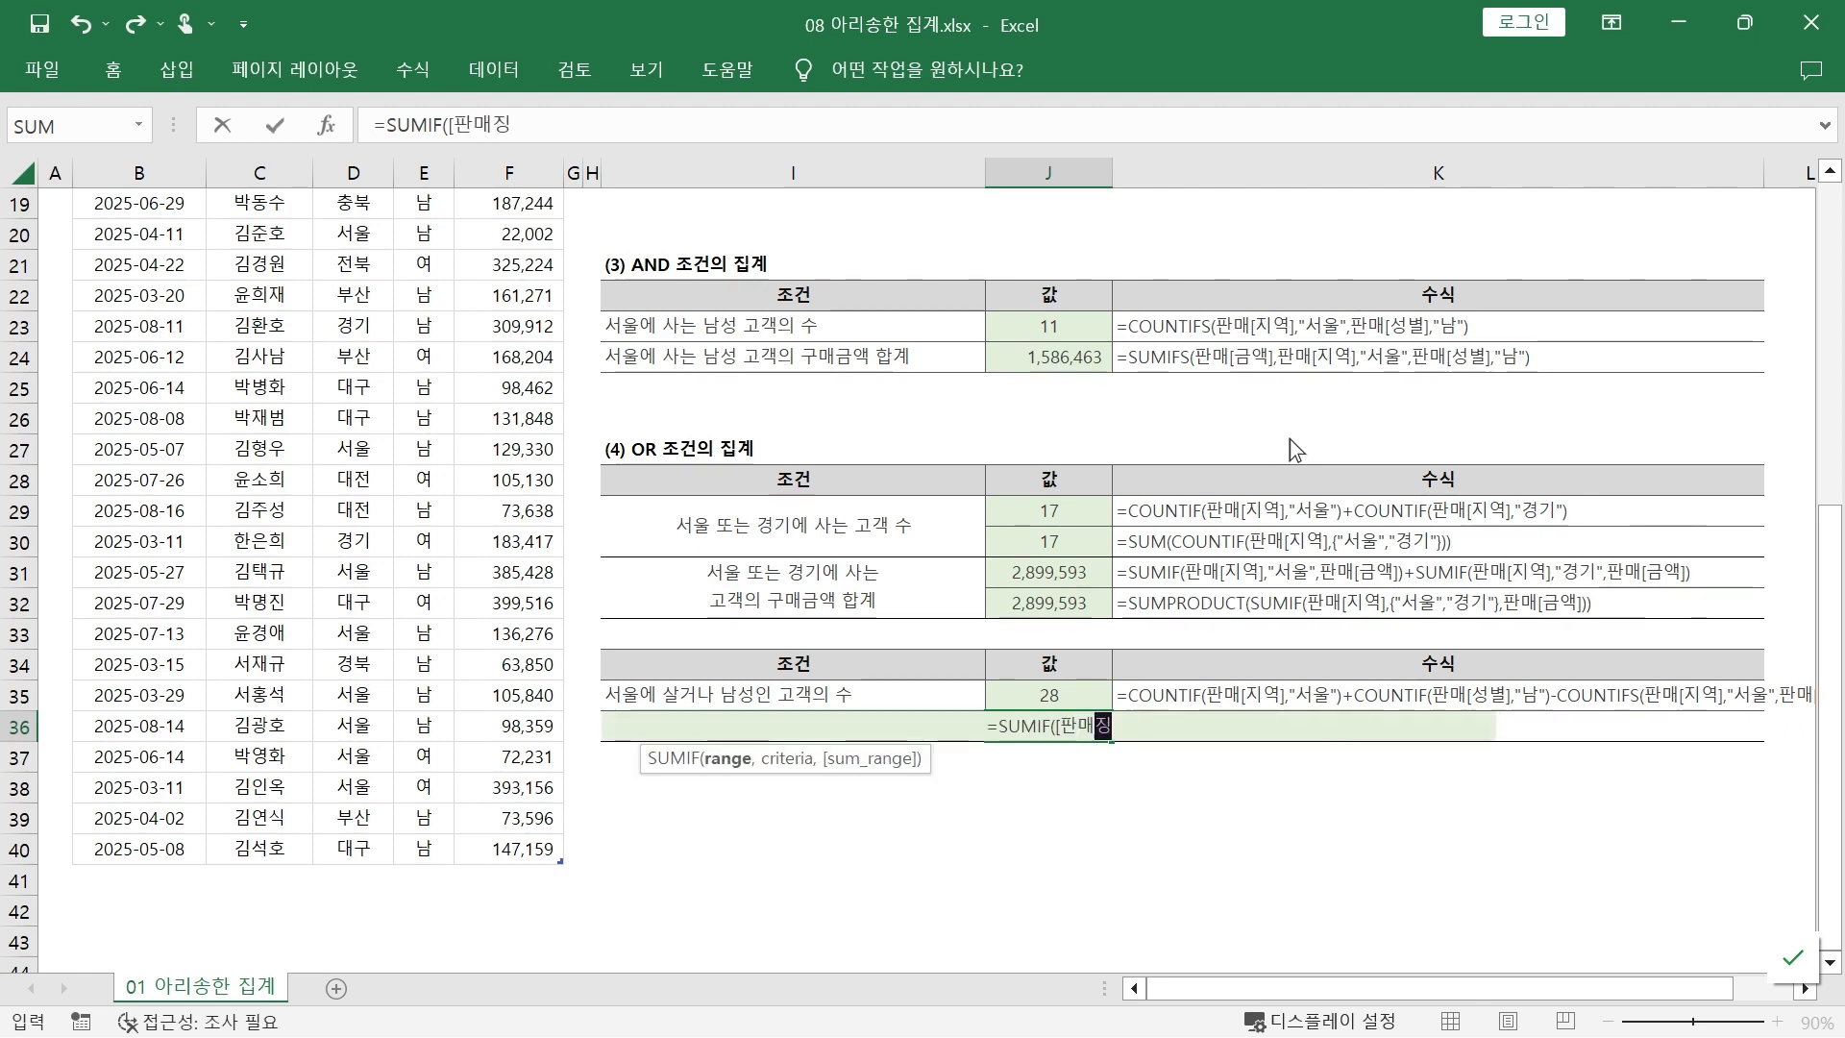
{"action": "key", "text": "BackSpace"}
{"action": "key", "text": "BackSpace"}
{"action": "key", "text": "BackSpace"}
{"action": "key", "text": "BackSpace"}
{"action": "key", "text": "BackSpace"}
{"action": "key", "text": "BackSpace"}
{"action": "key", "text": "BackSpace"}
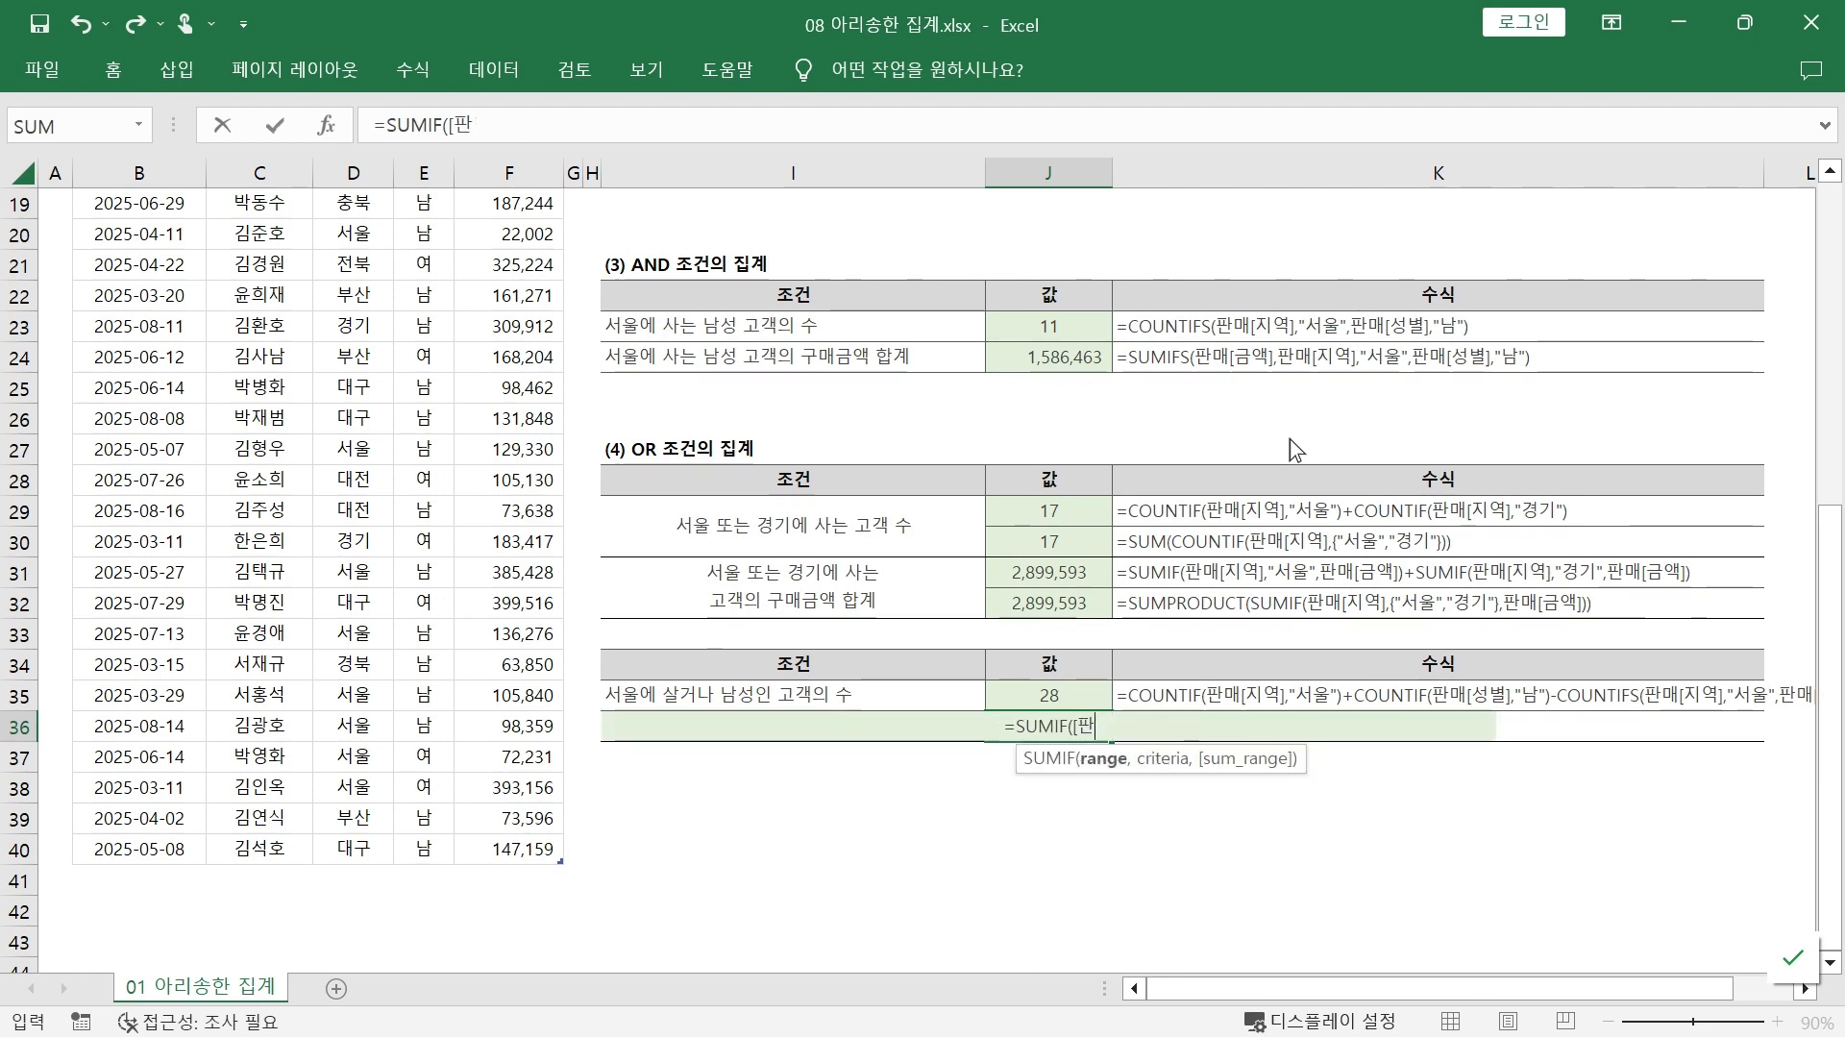
Fill the opening SUMIF in J36 with 판매[지역],"서울",판매[금액]) to total the Seoul customers' purchases.
{"action": "type", "text": "판매["}
{"action": "type", "text": "지역],\""}
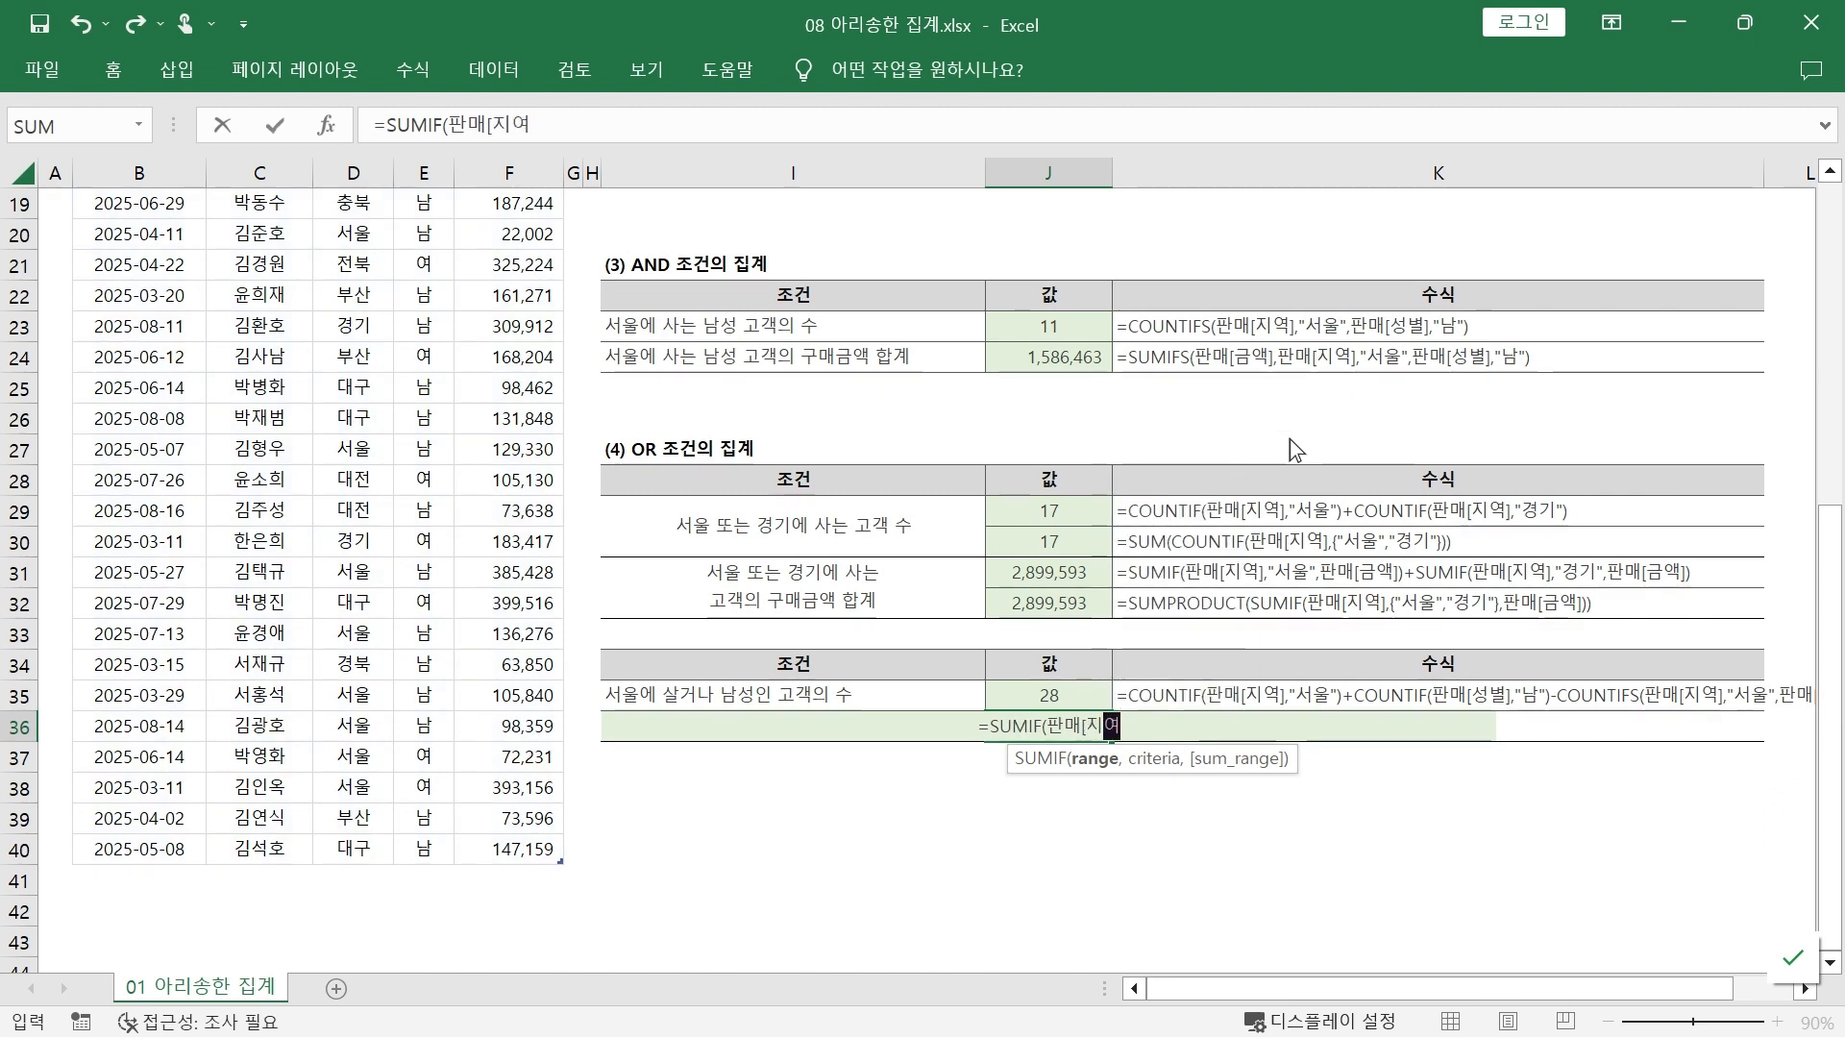
{"action": "type", "text": "서울\",판"}
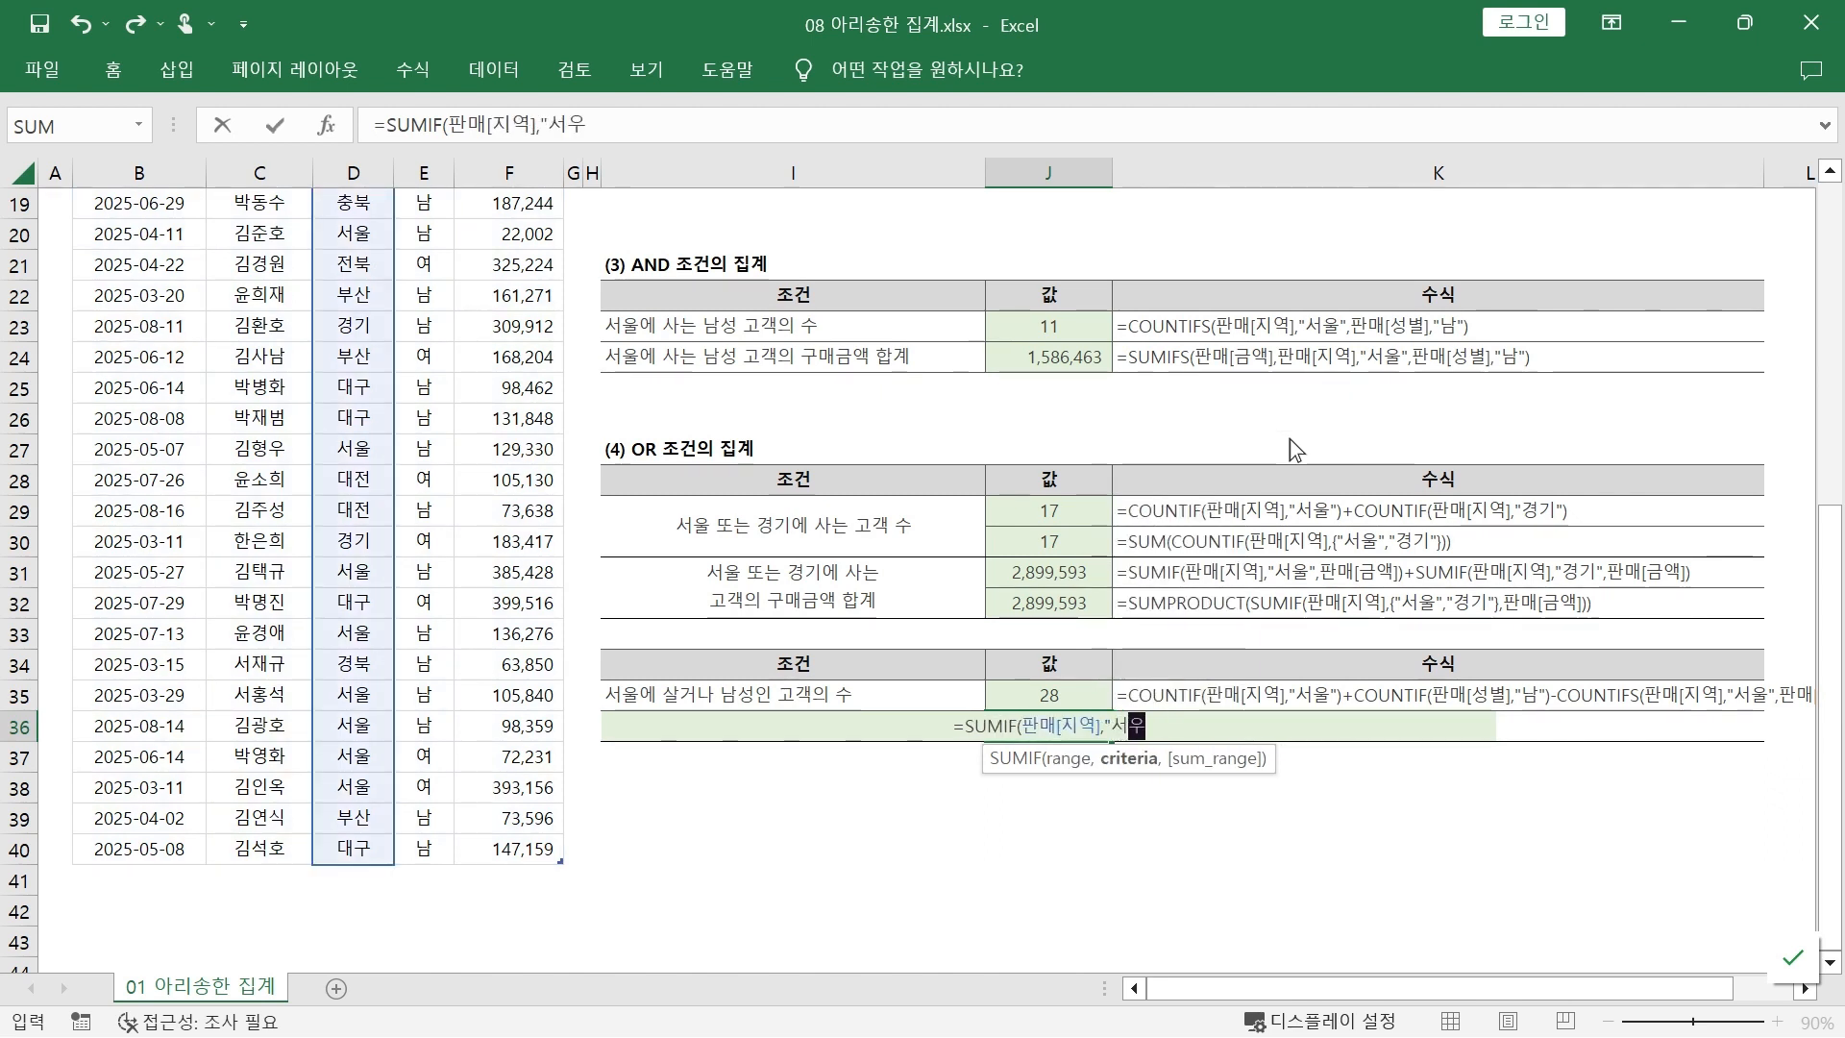
{"action": "type", "text": "매["}
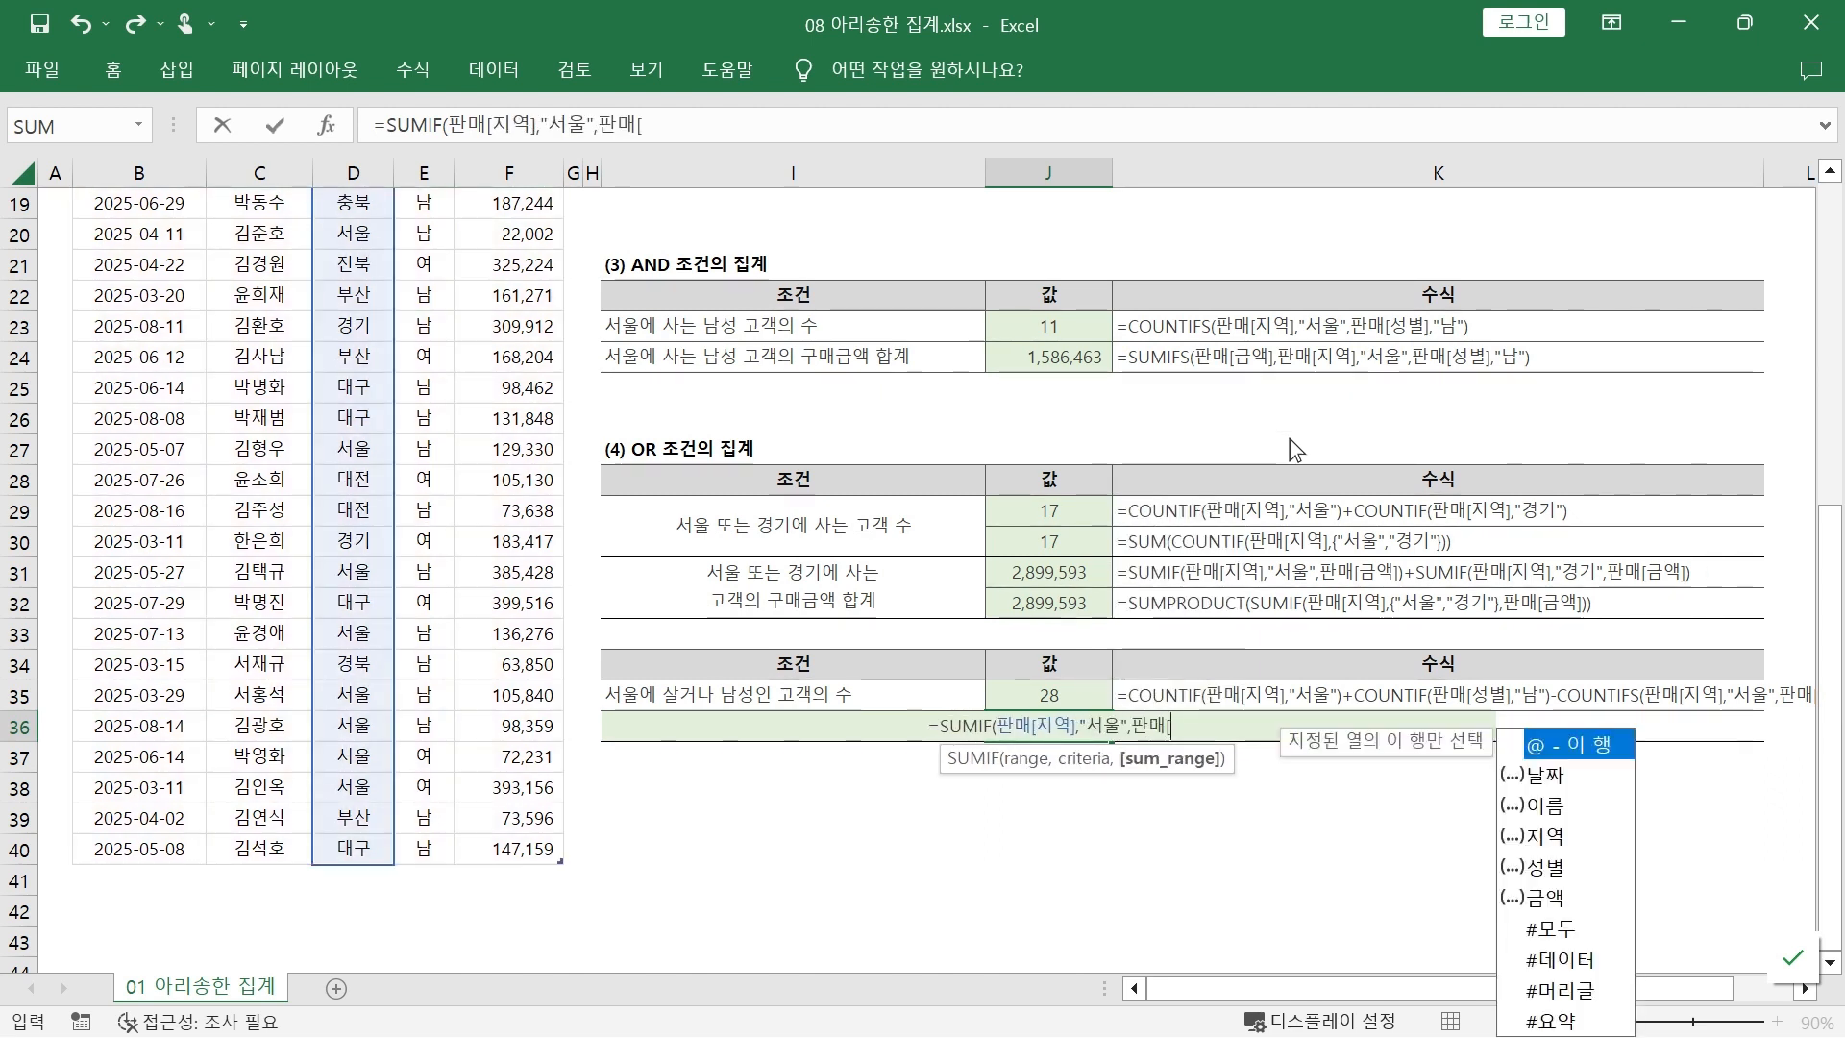
{"action": "type", "text": "금액])+s"}
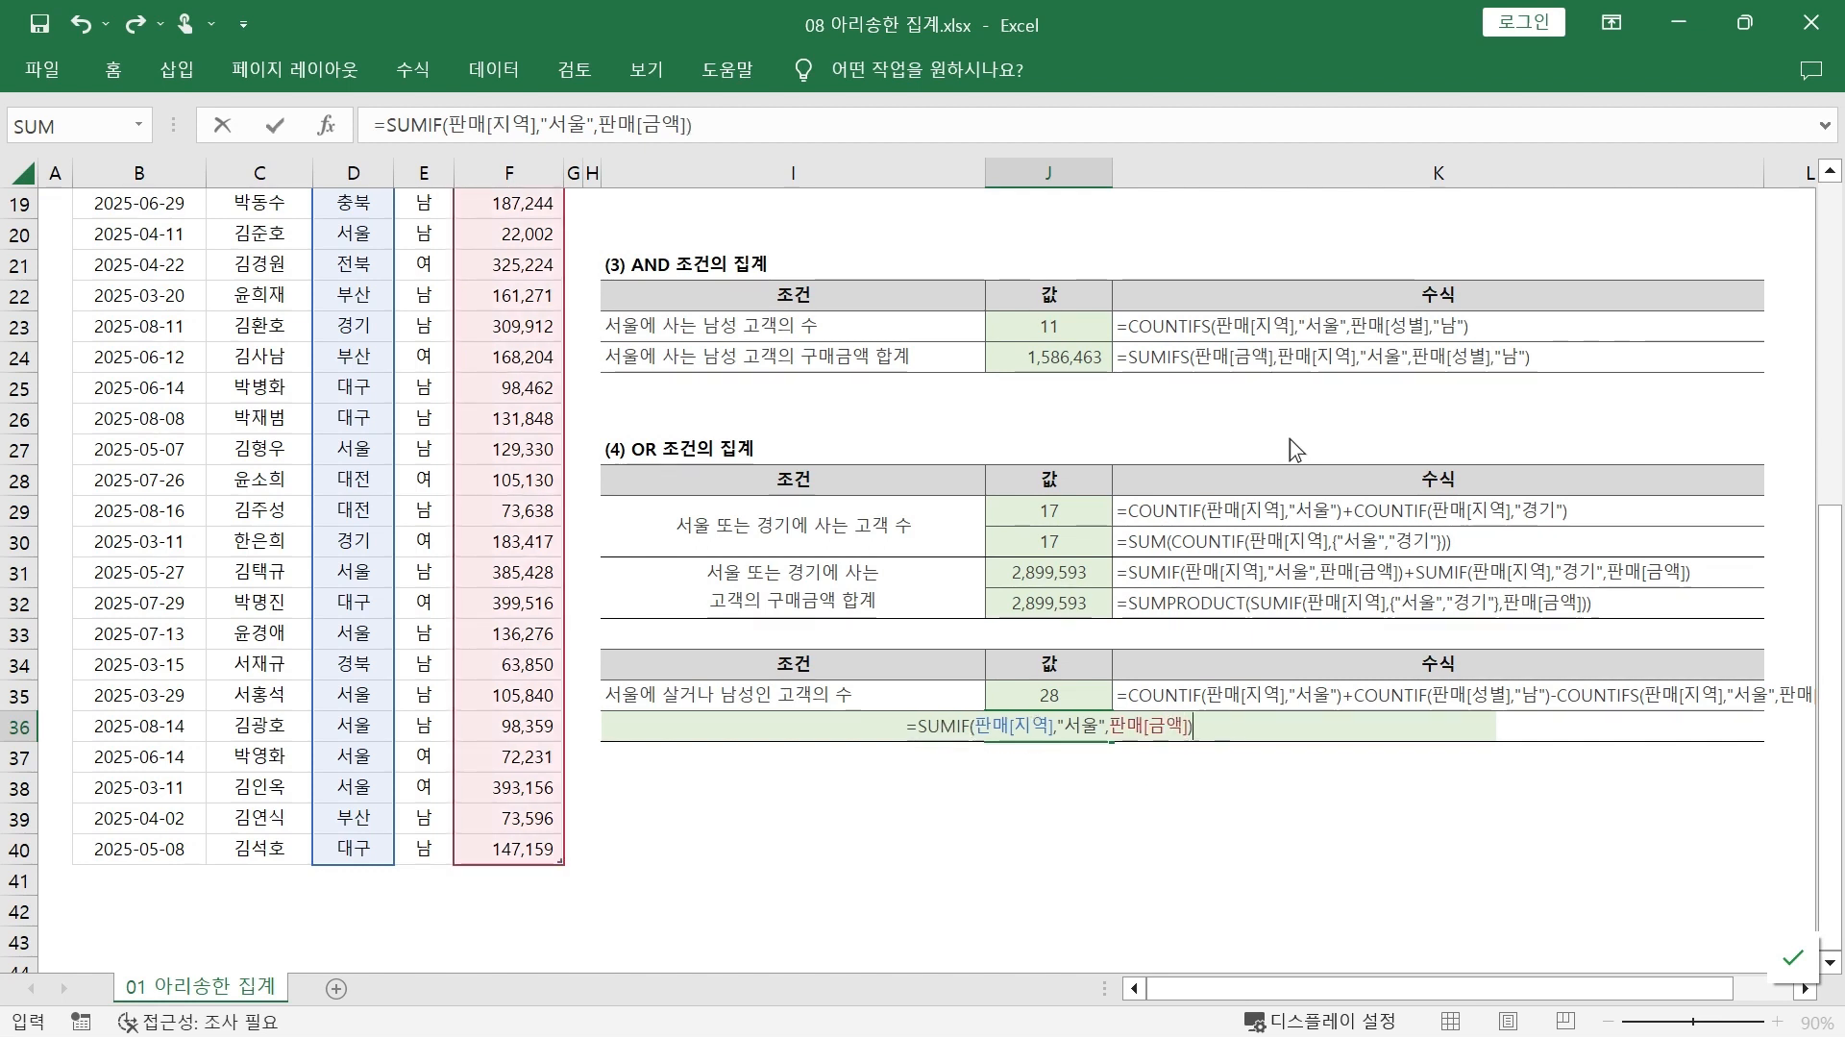
Extend the J36 formula with +SUMIF(판매[성별],"남",판매[금액]) to add the male customers' purchases.
{"action": "type", "text": "um"}
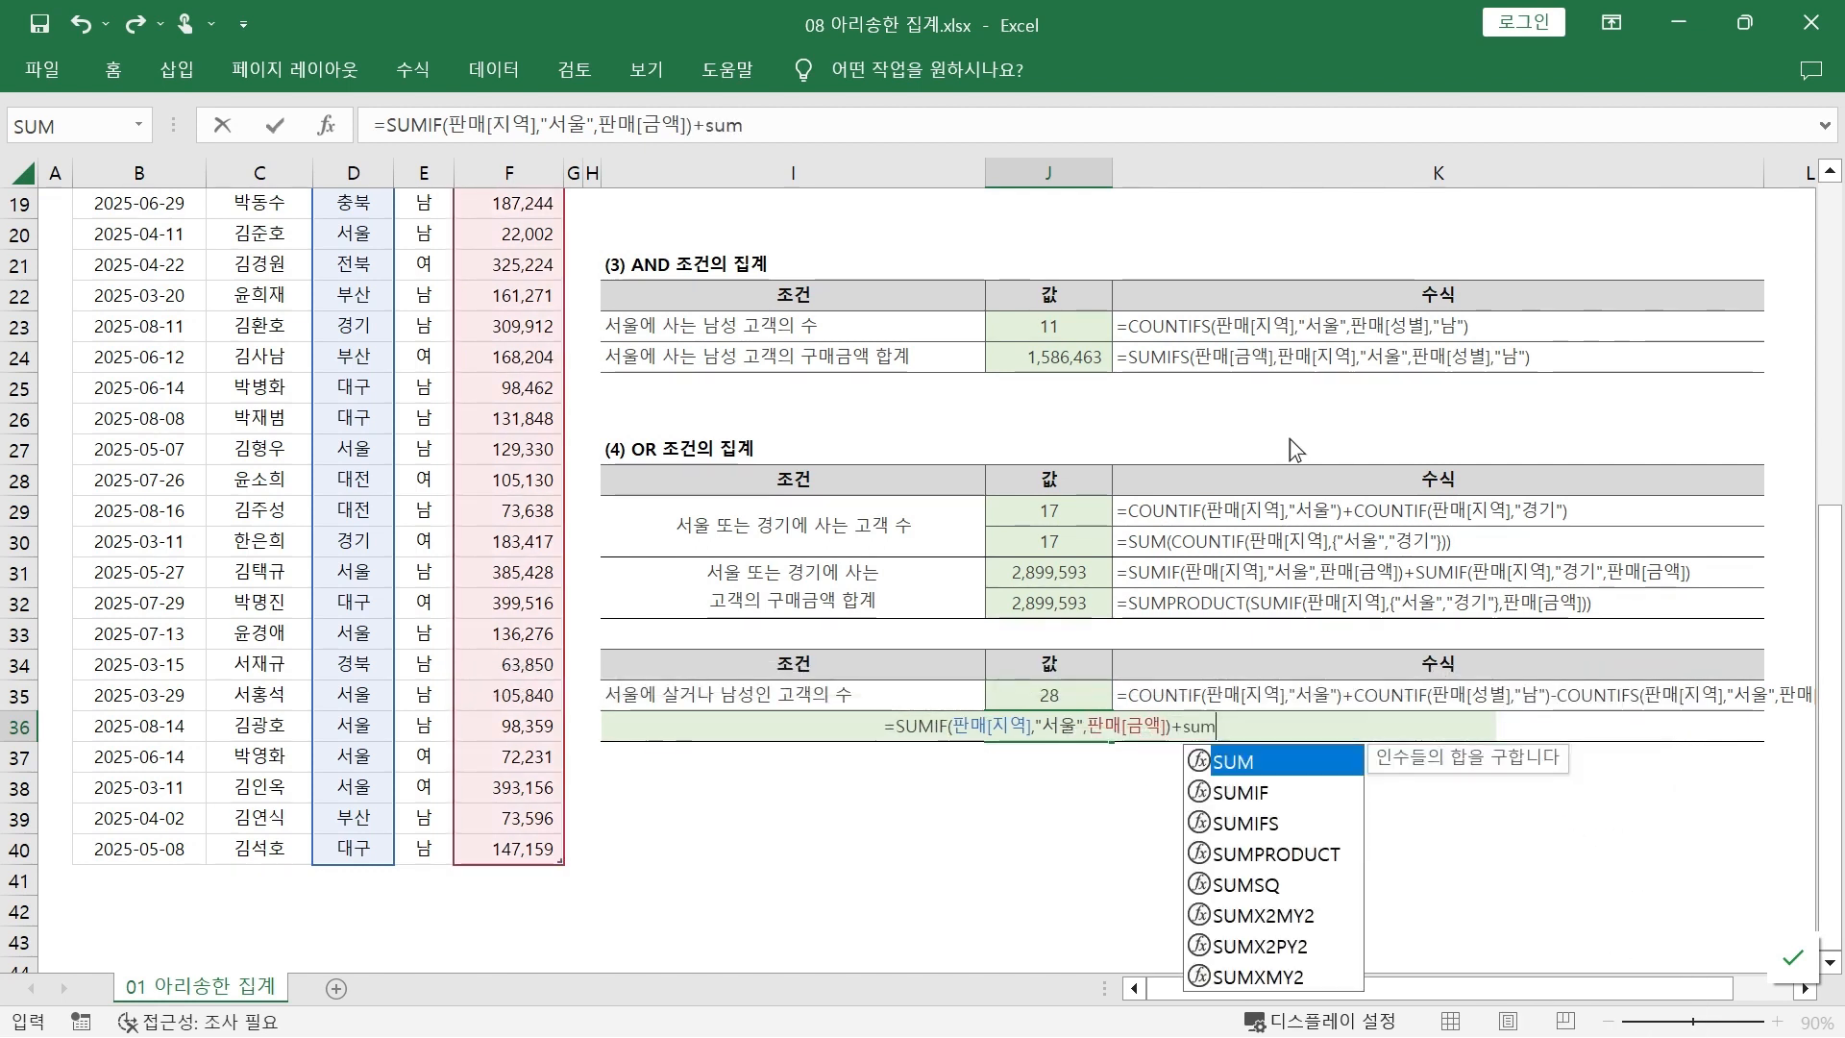
{"action": "key", "text": "Down"}
{"action": "key", "text": "Tab"}
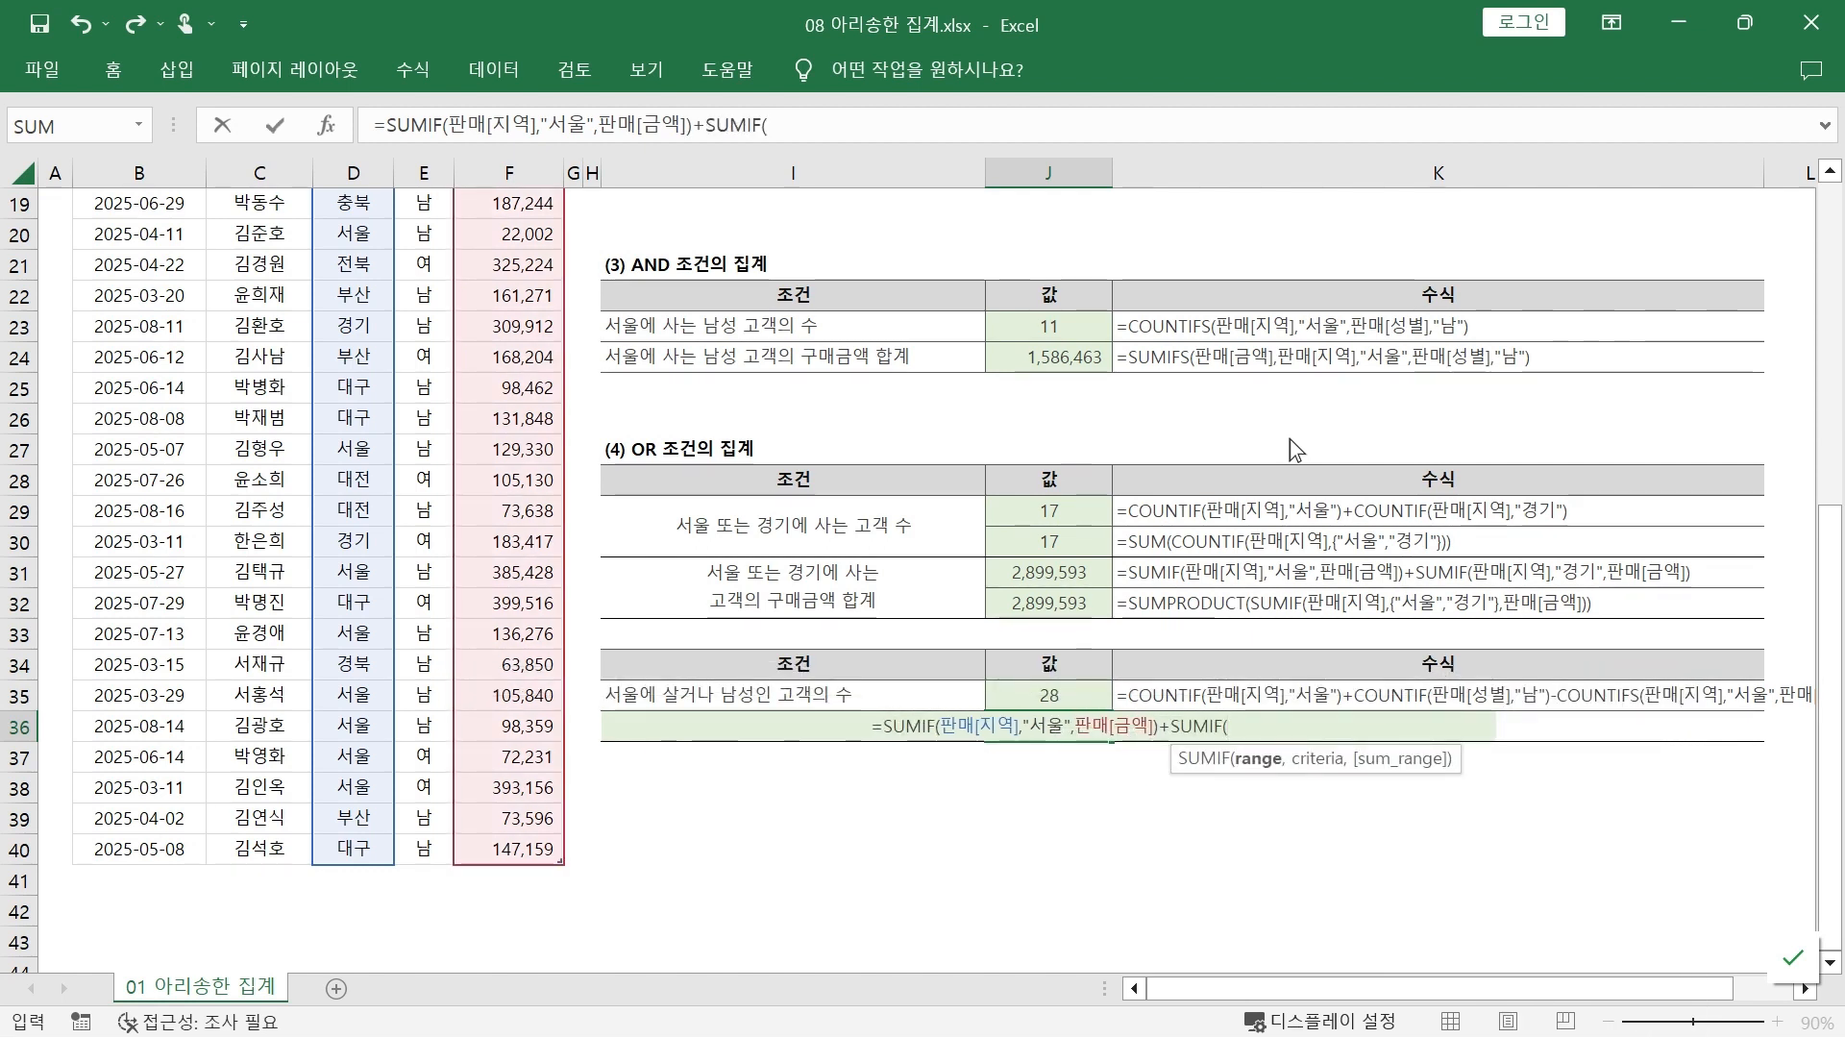
{"action": "type", "text": "판매"}
{"action": "type", "text": "[성별]"}
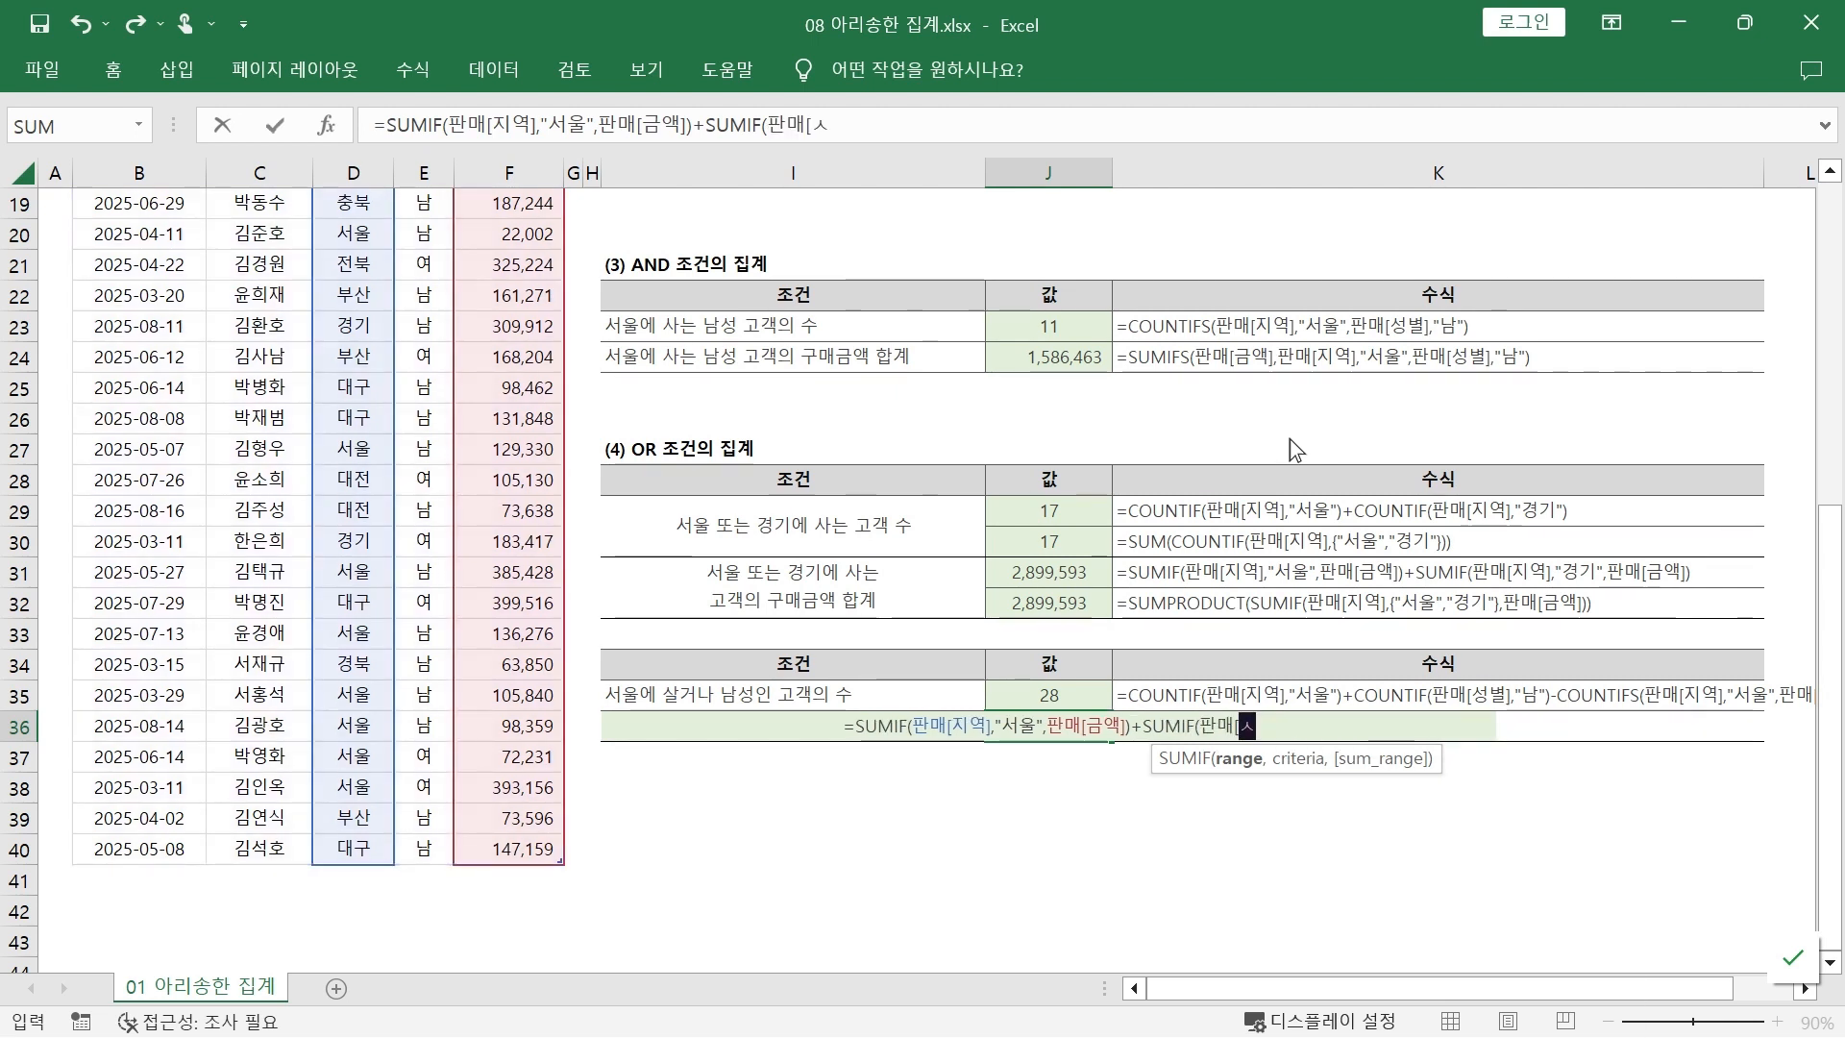
{"action": "type", "text": ",\"남\""}
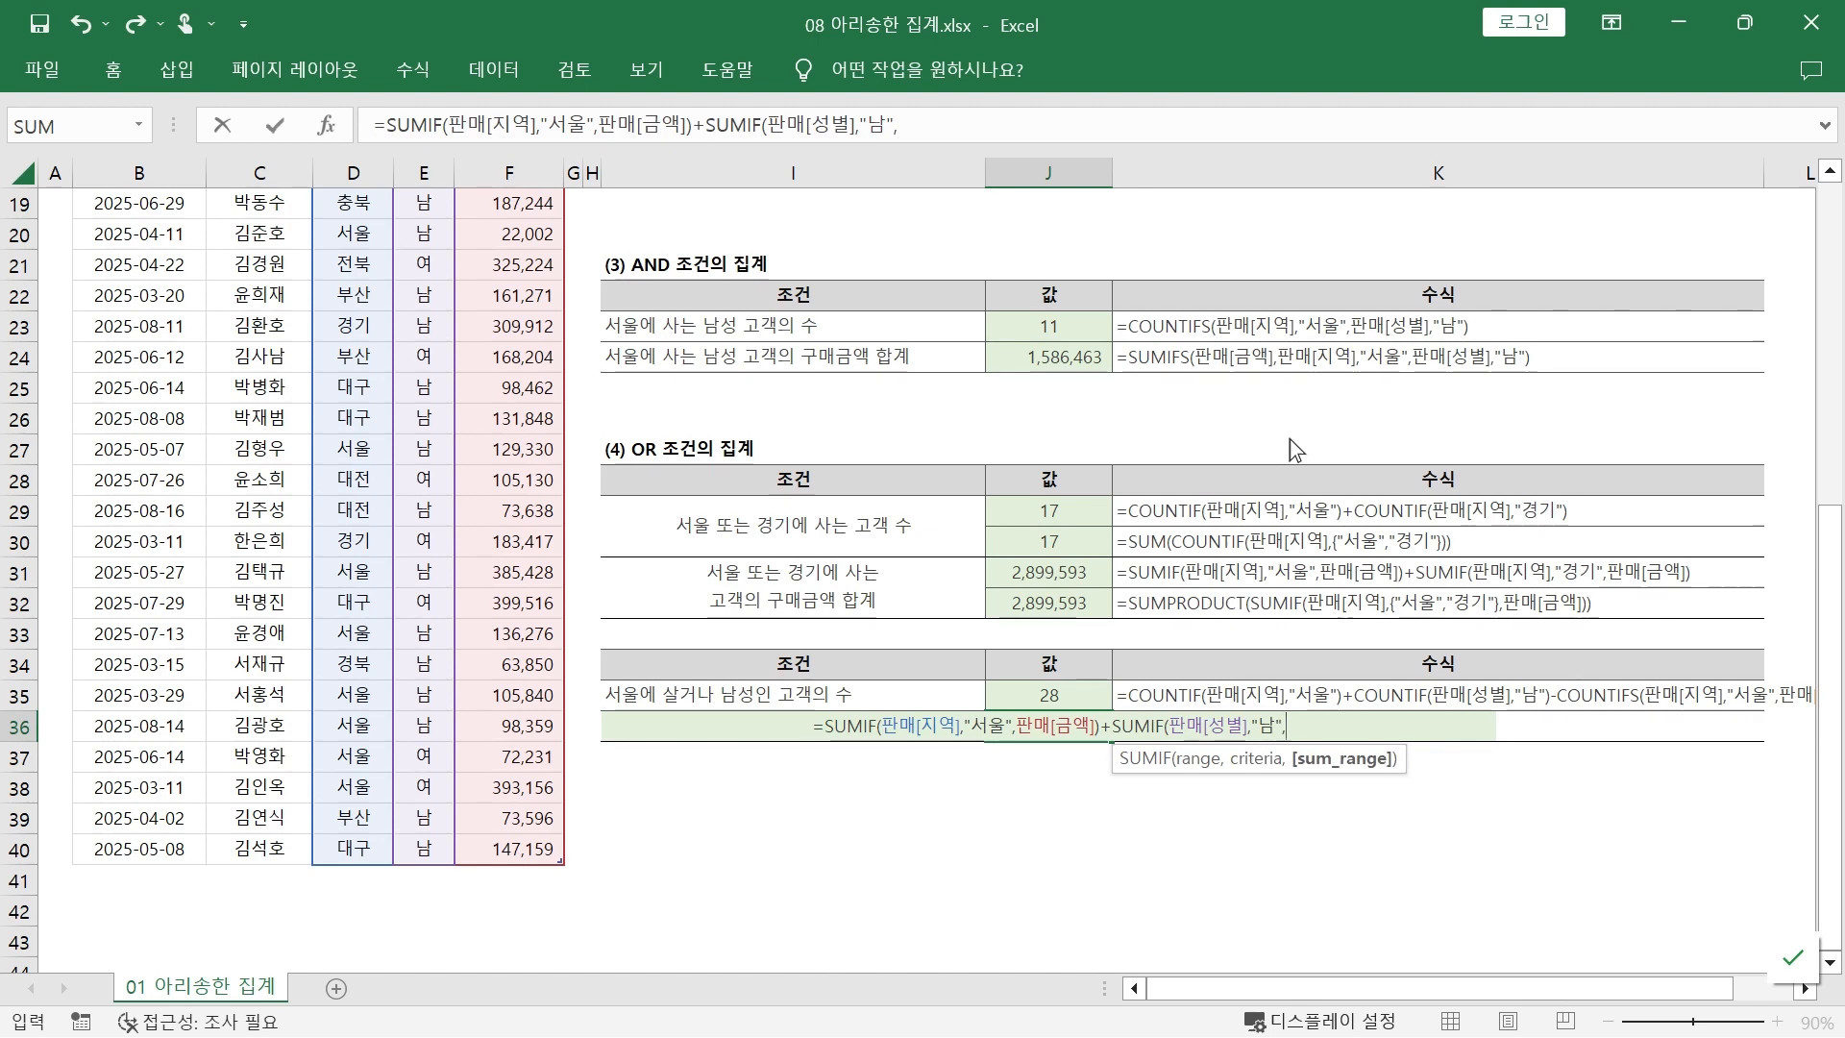
{"action": "type", "text": ",판매[금애"}
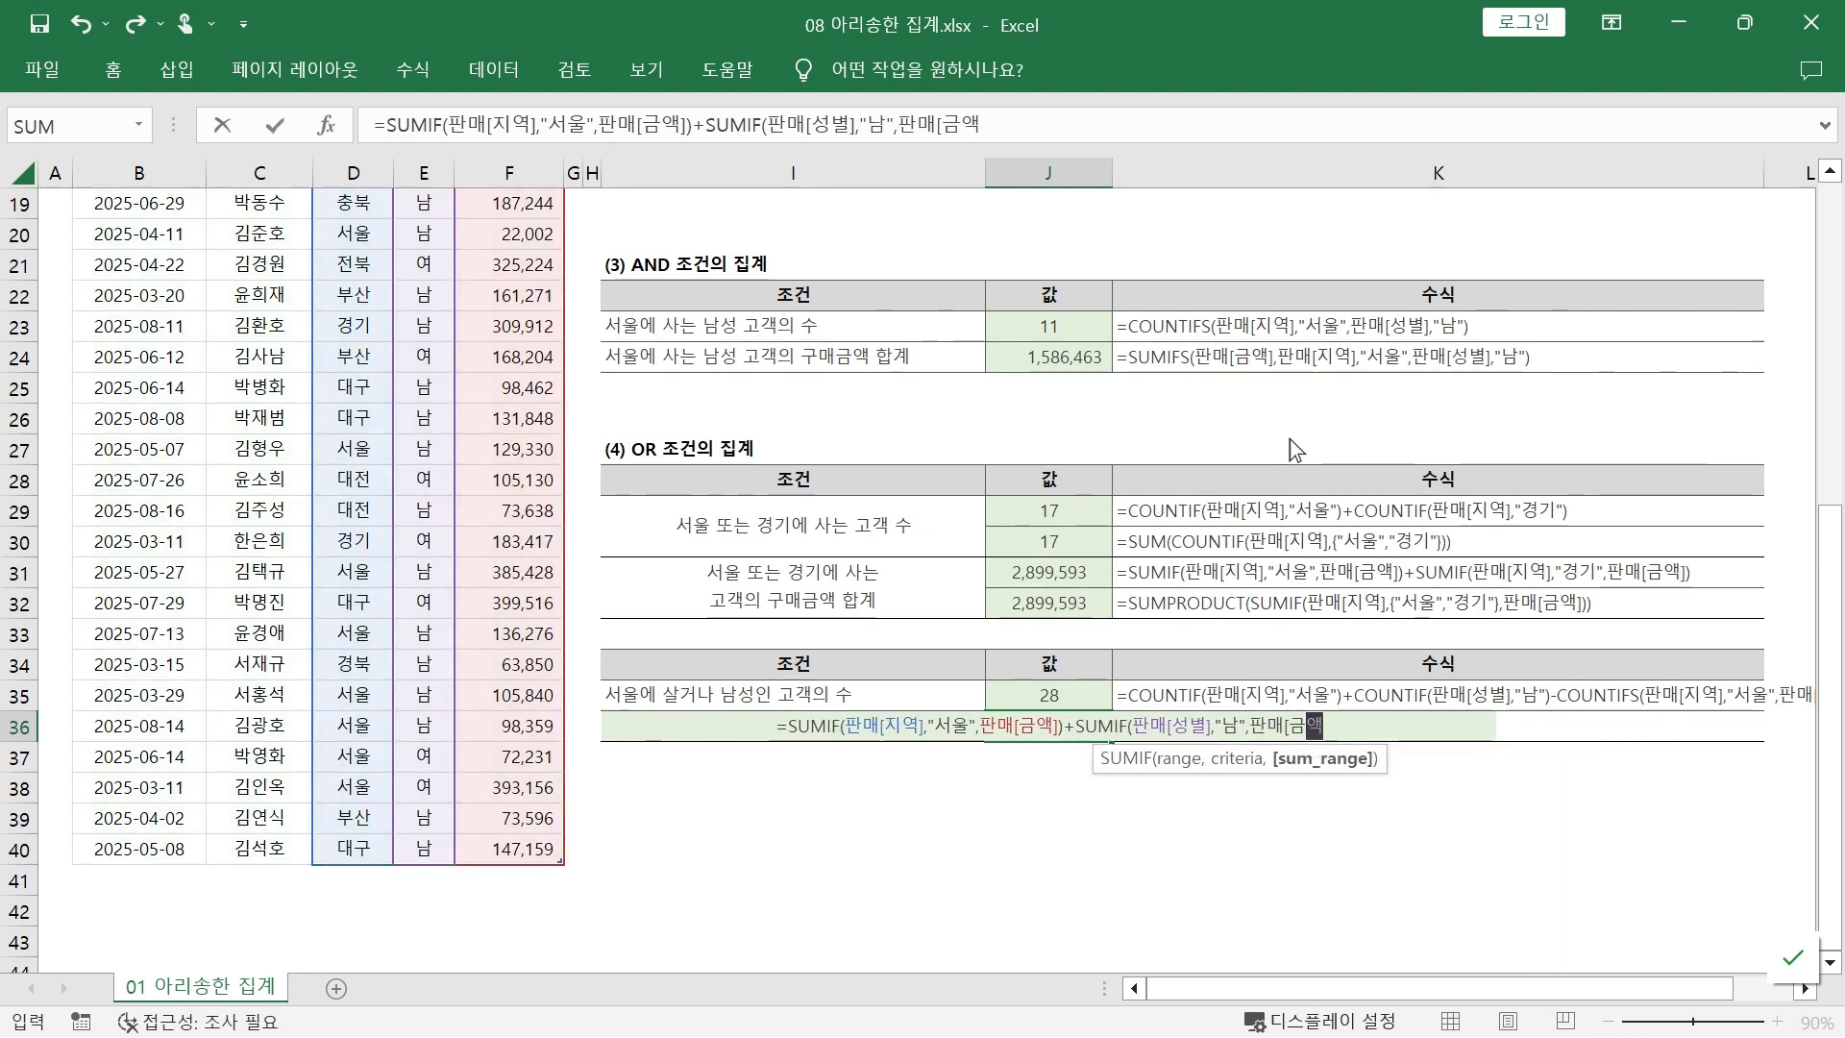
{"action": "type", "text": "])"}
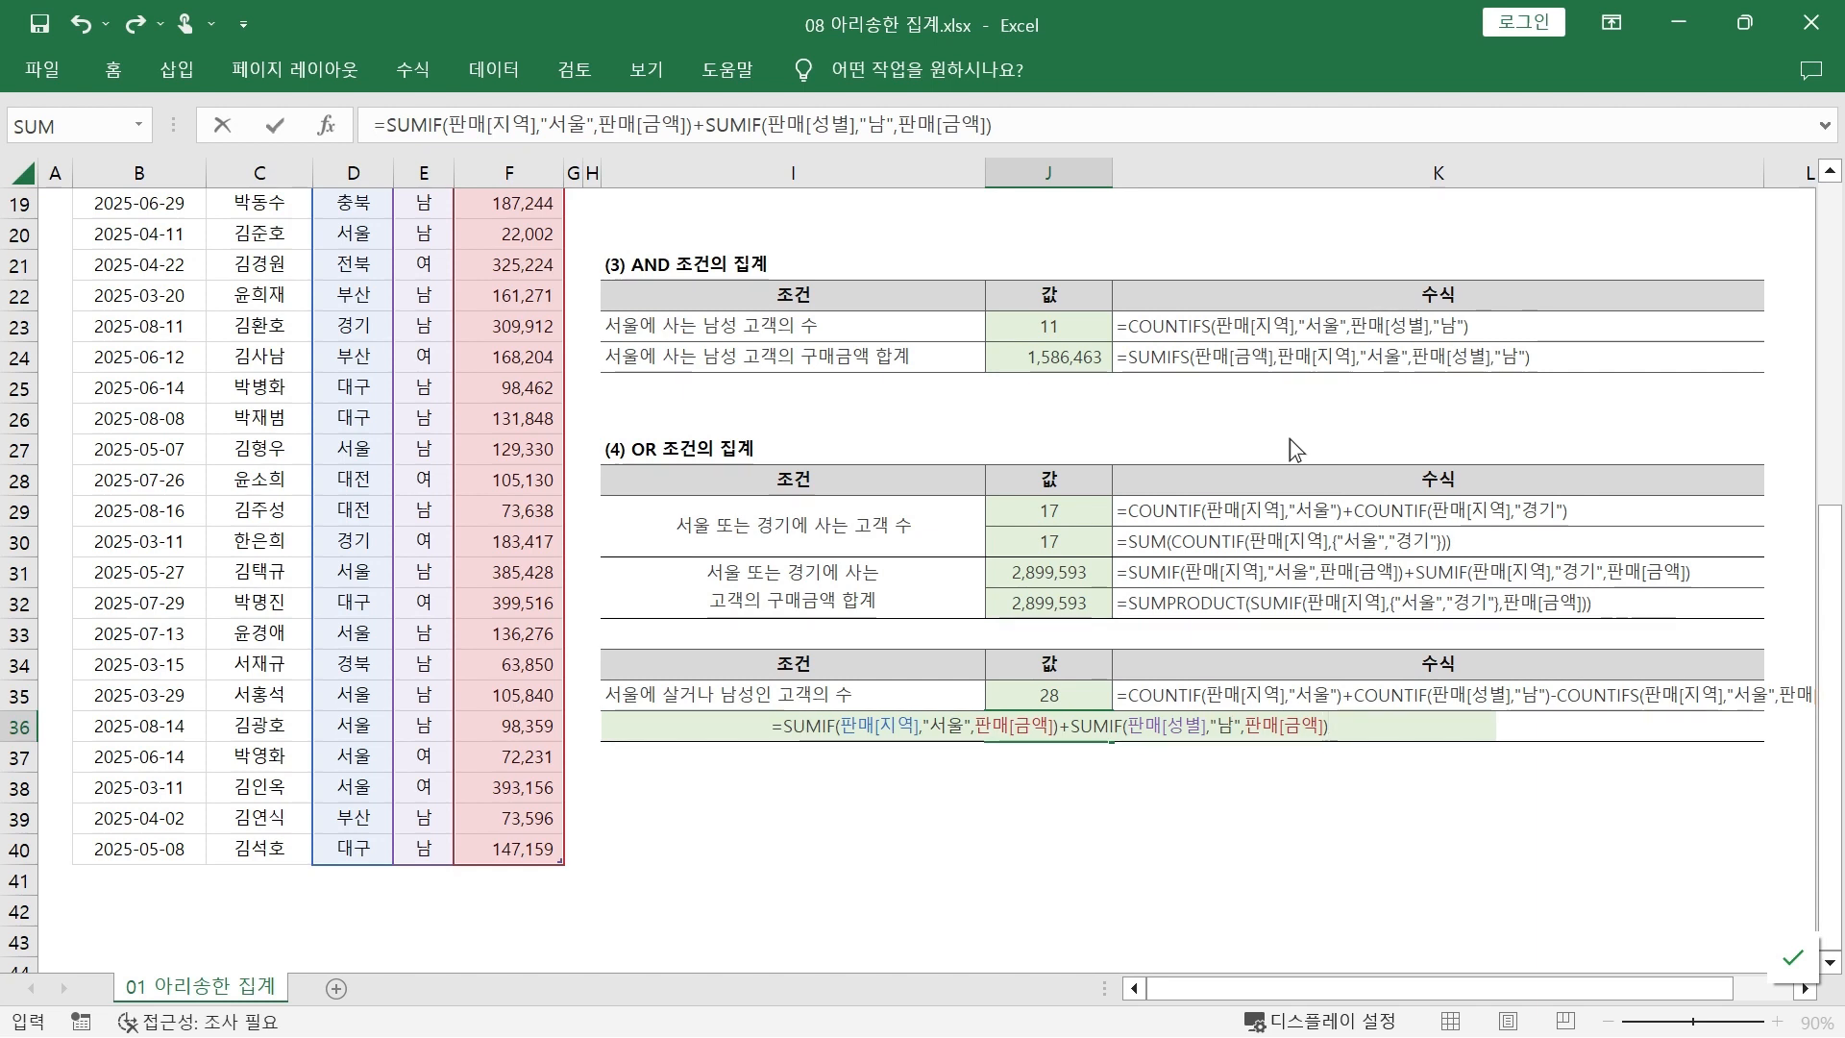
Complete the J36 formula by subtracting the overlap with -SUMIFS(판매[금액],판매[지역],"서울",판매[성별],"남").
{"action": "type", "text": "-"}
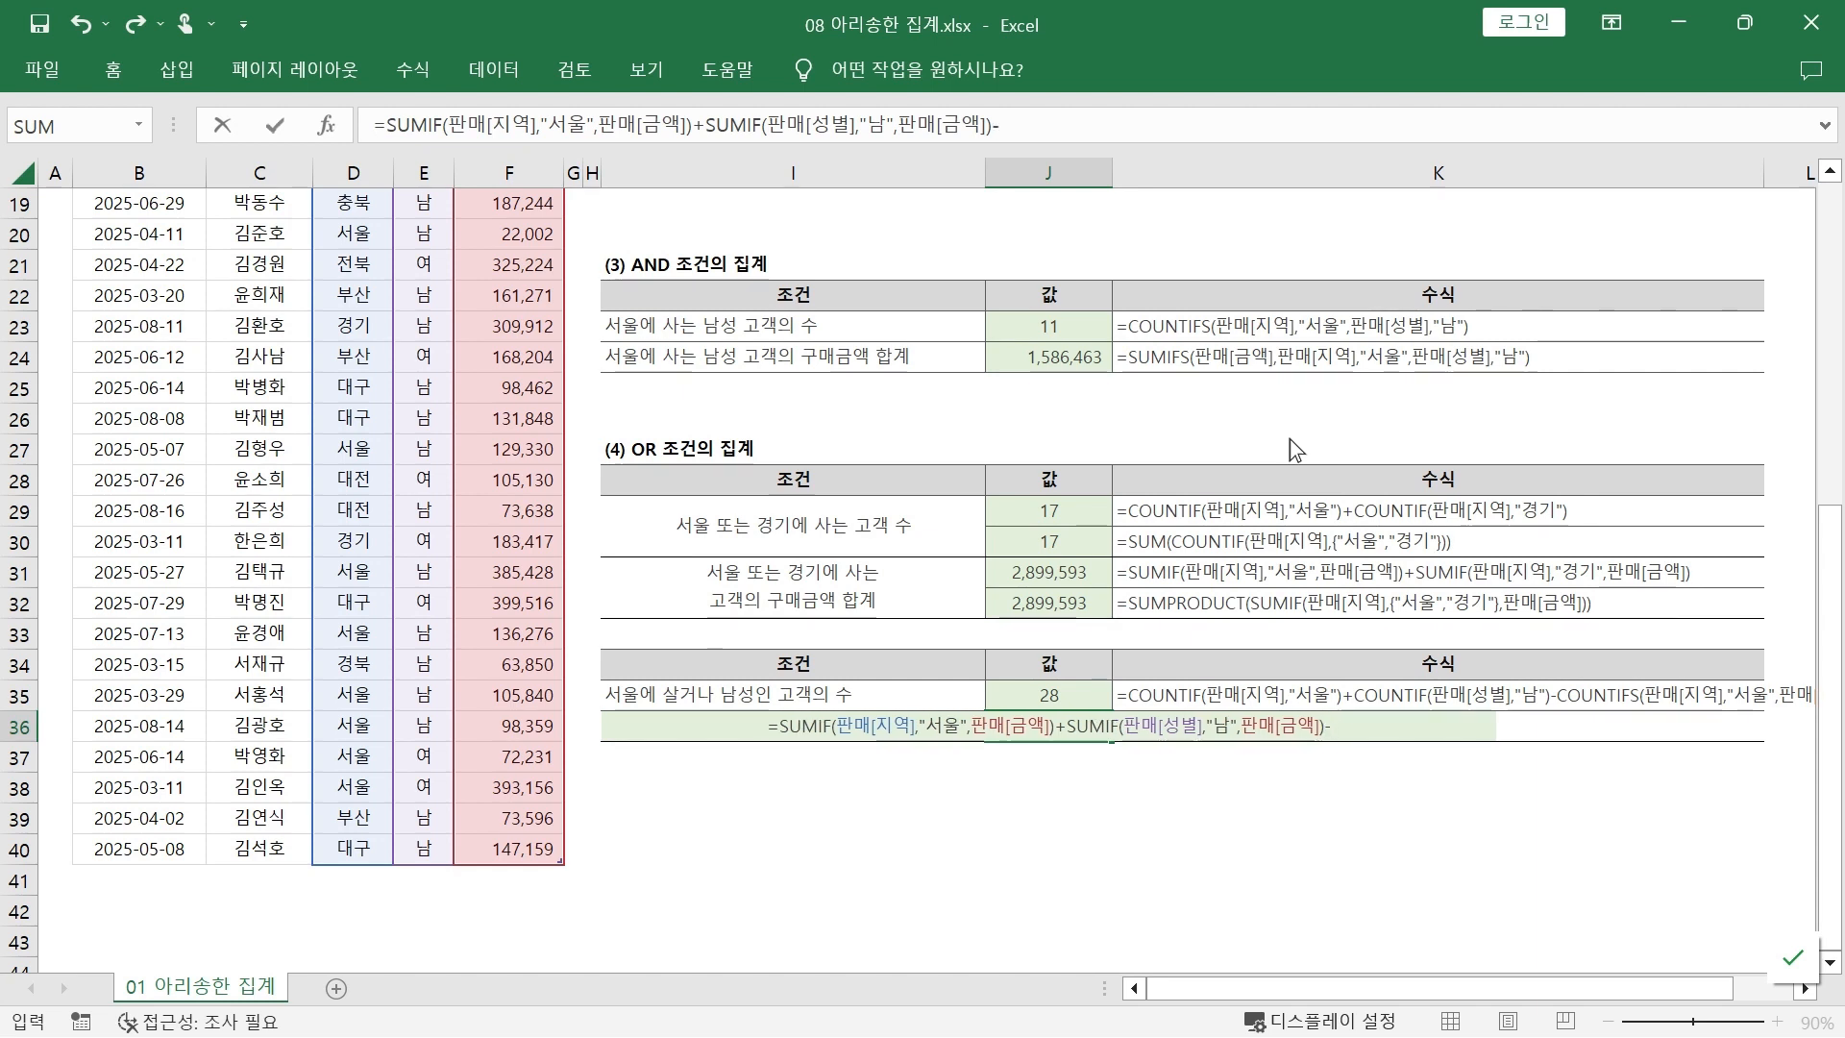
{"action": "type", "text": "sum"}
{"action": "key", "text": "Down"}
{"action": "key", "text": "Down"}
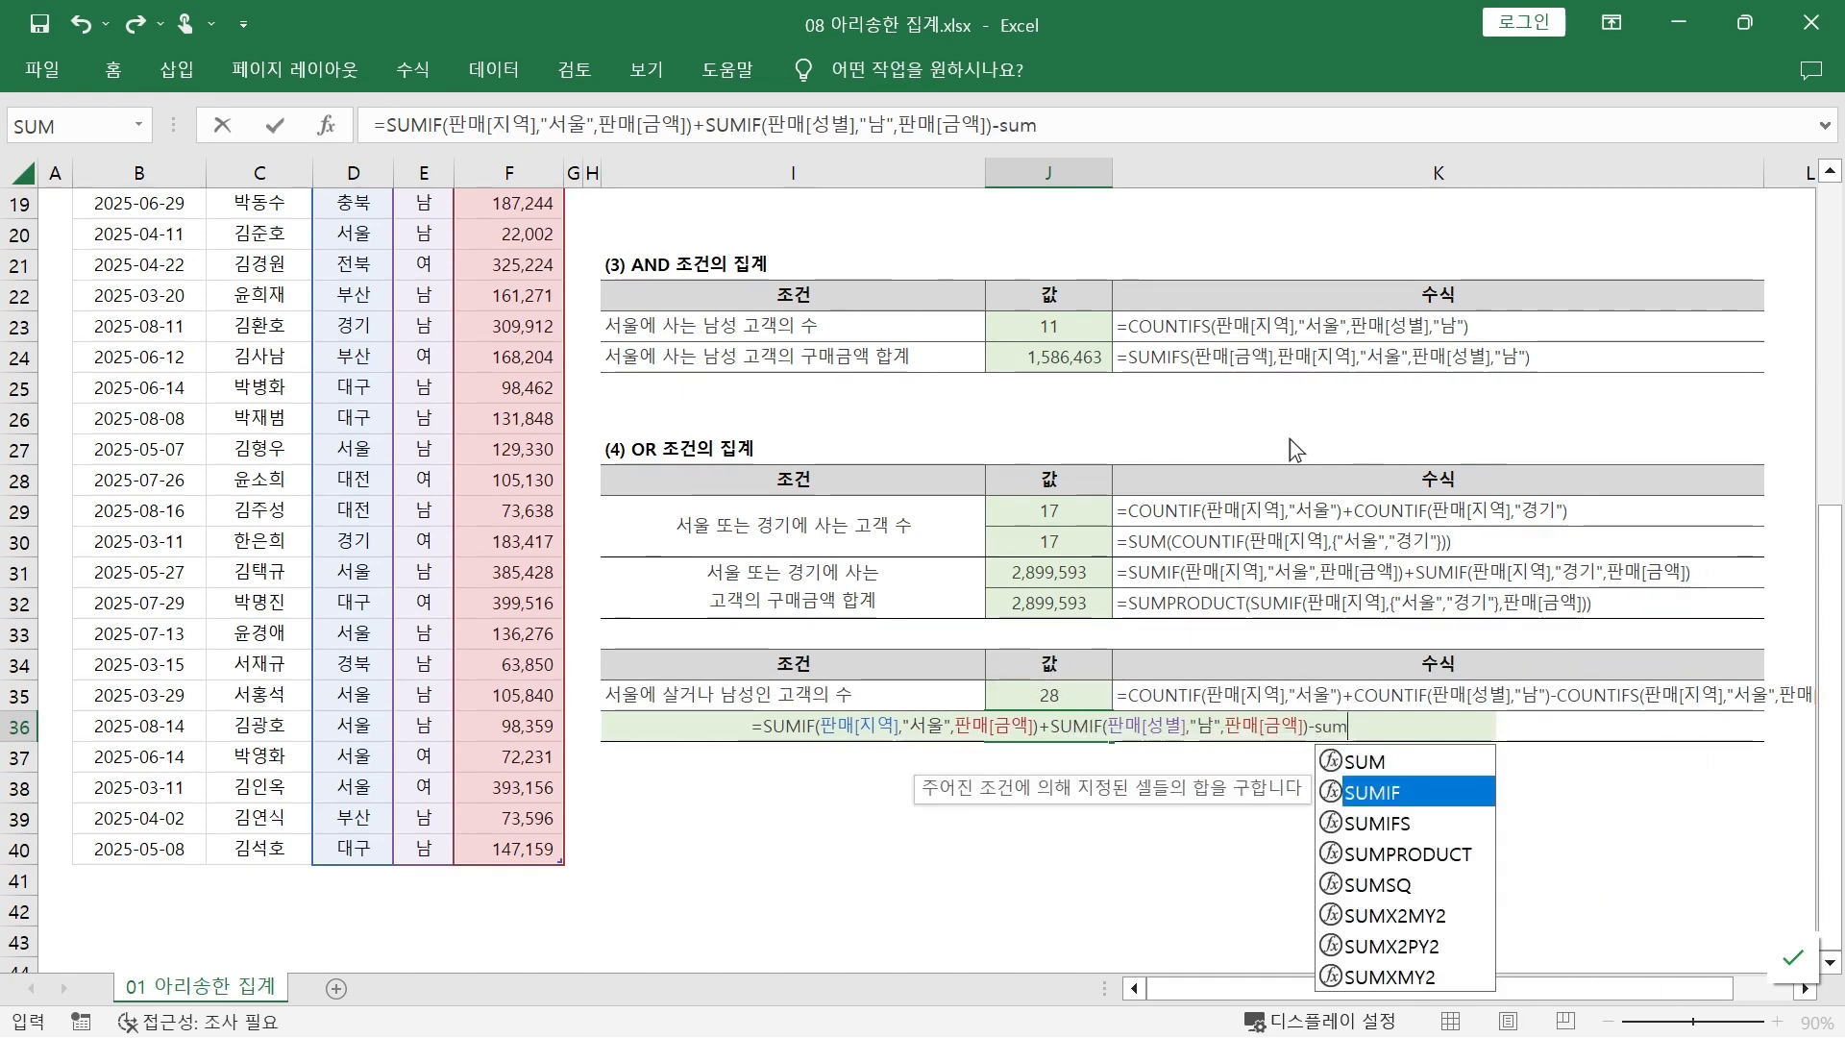
{"action": "key", "text": "Tab"}
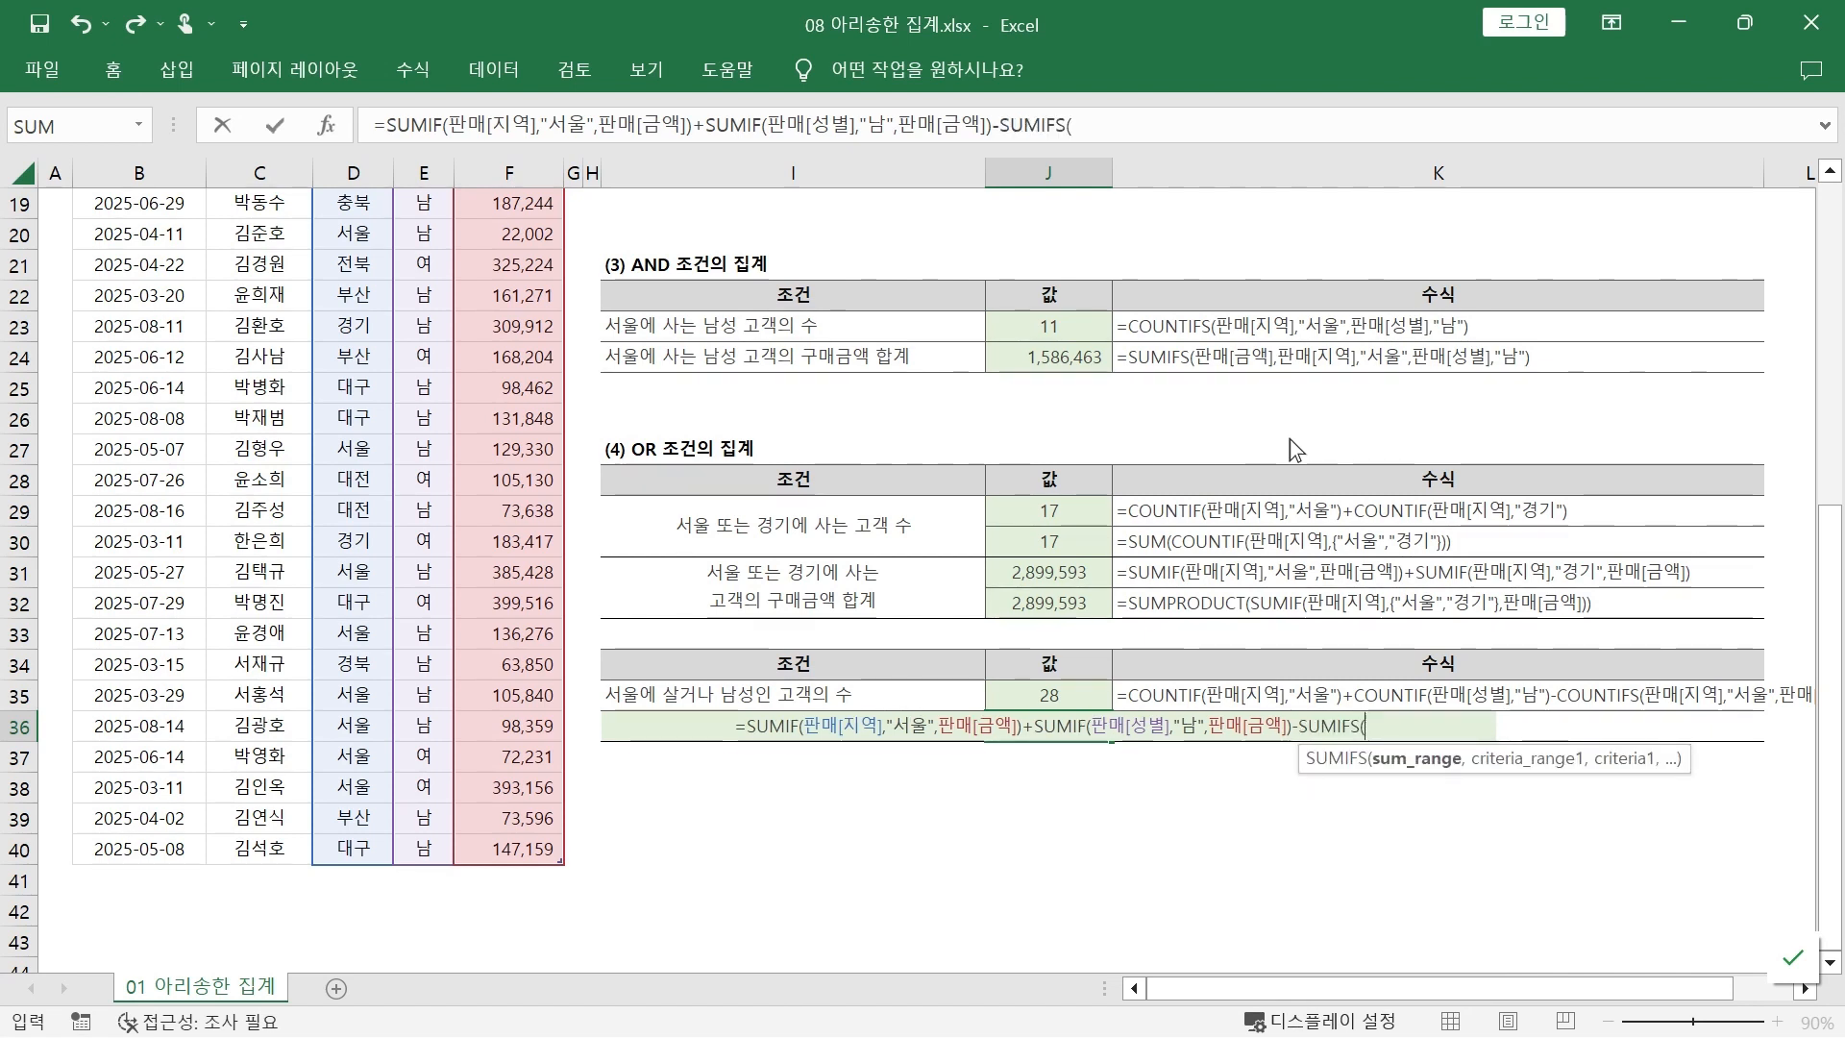
{"action": "type", "text": "판매[금액"}
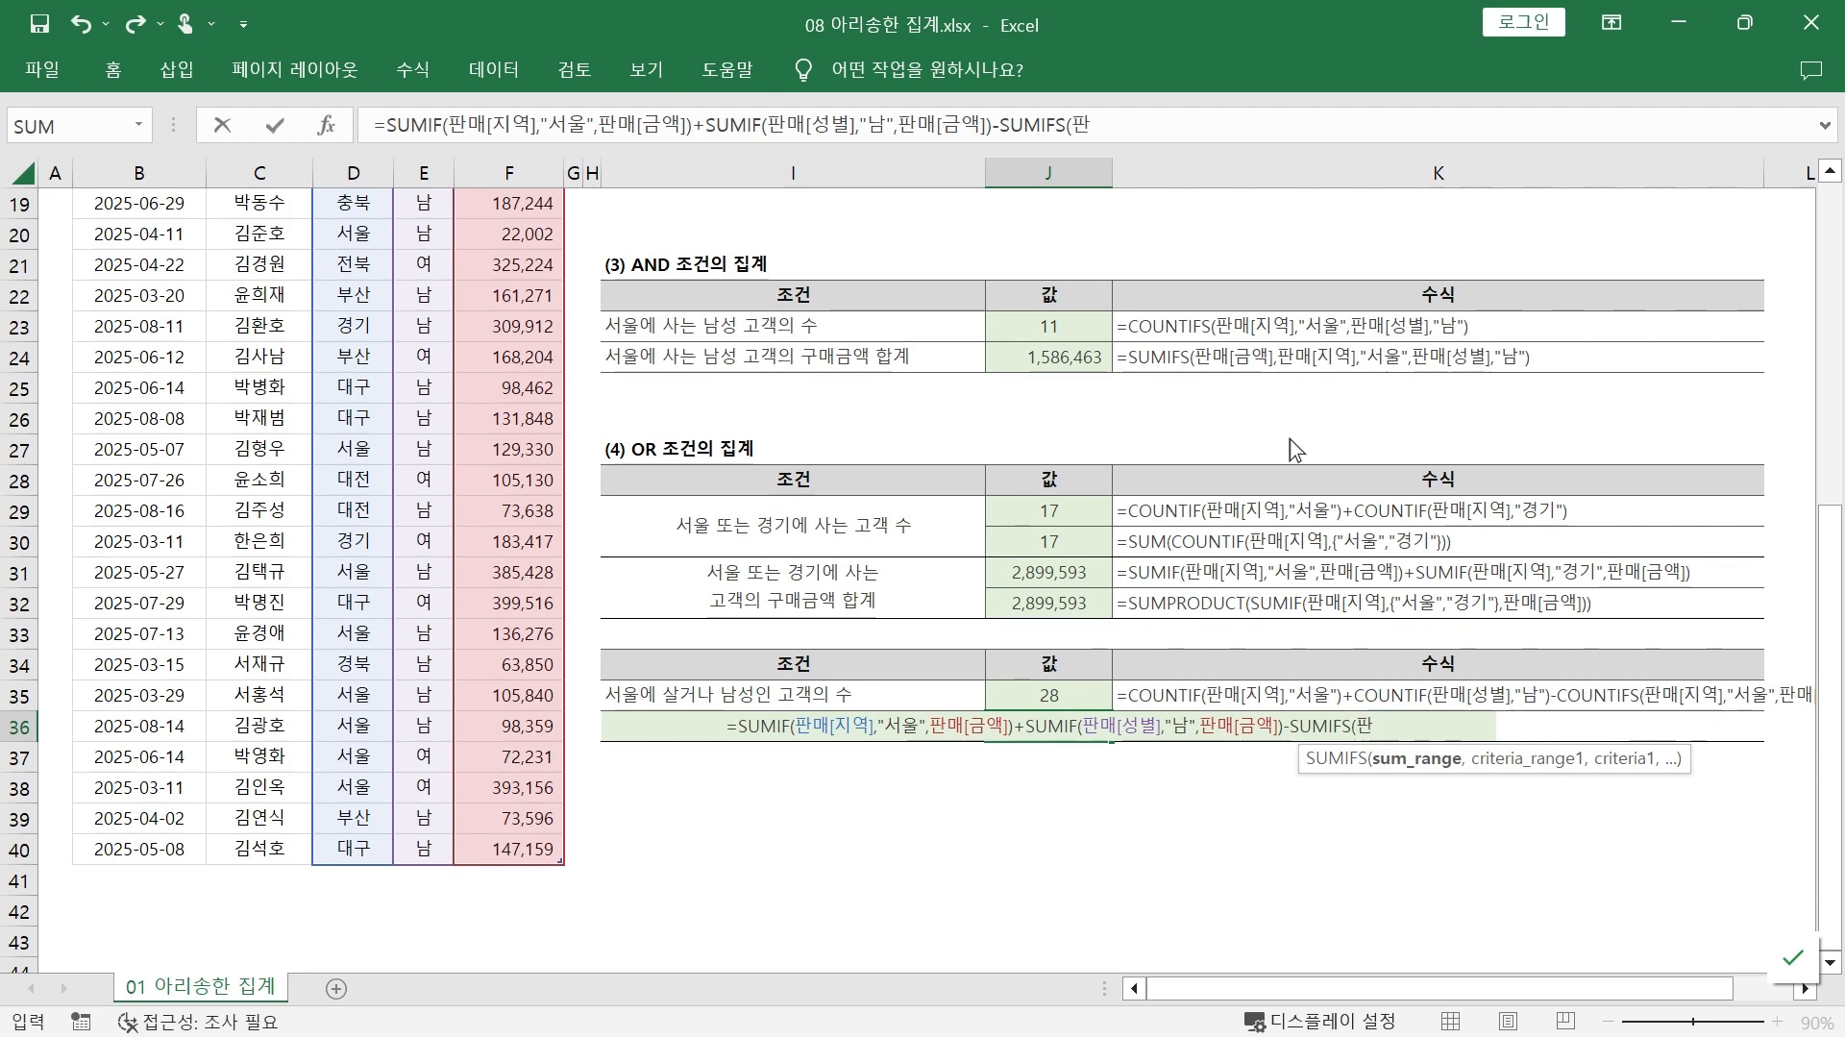
{"action": "type", "text": "],판매"}
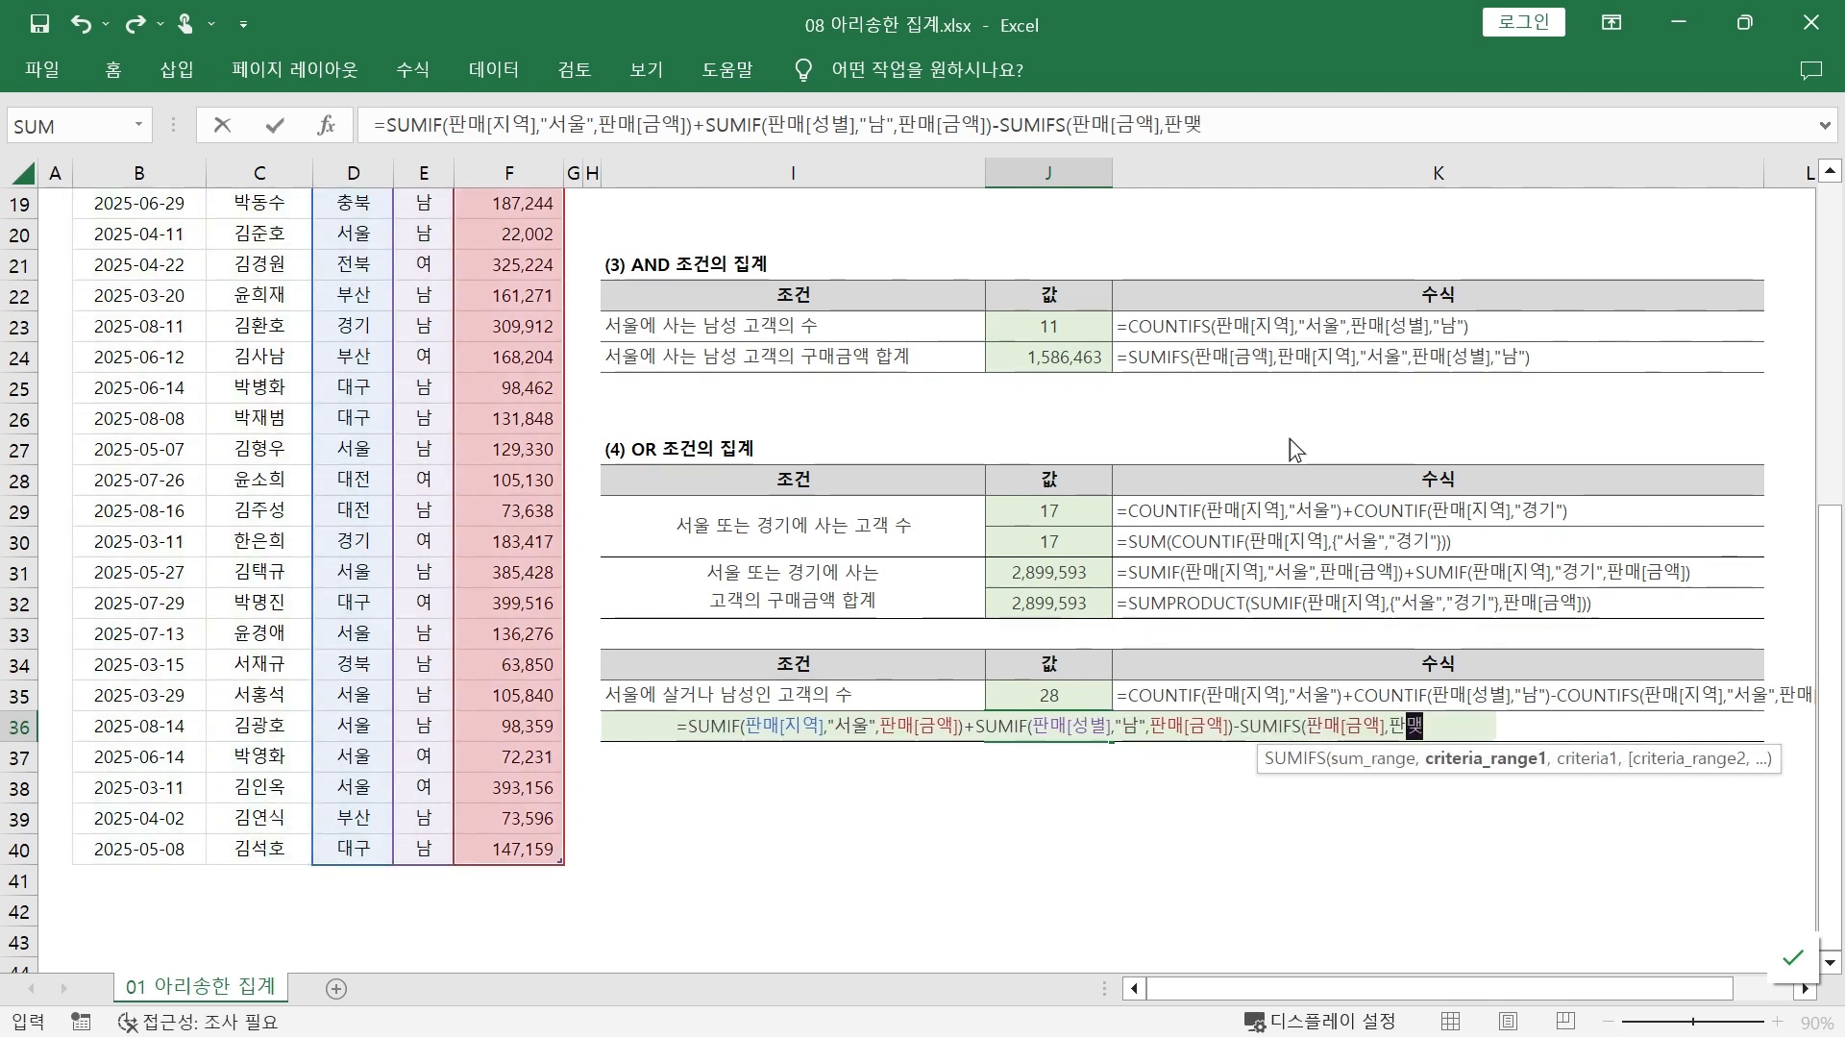
{"action": "type", "text": "[지역],\"서울\","}
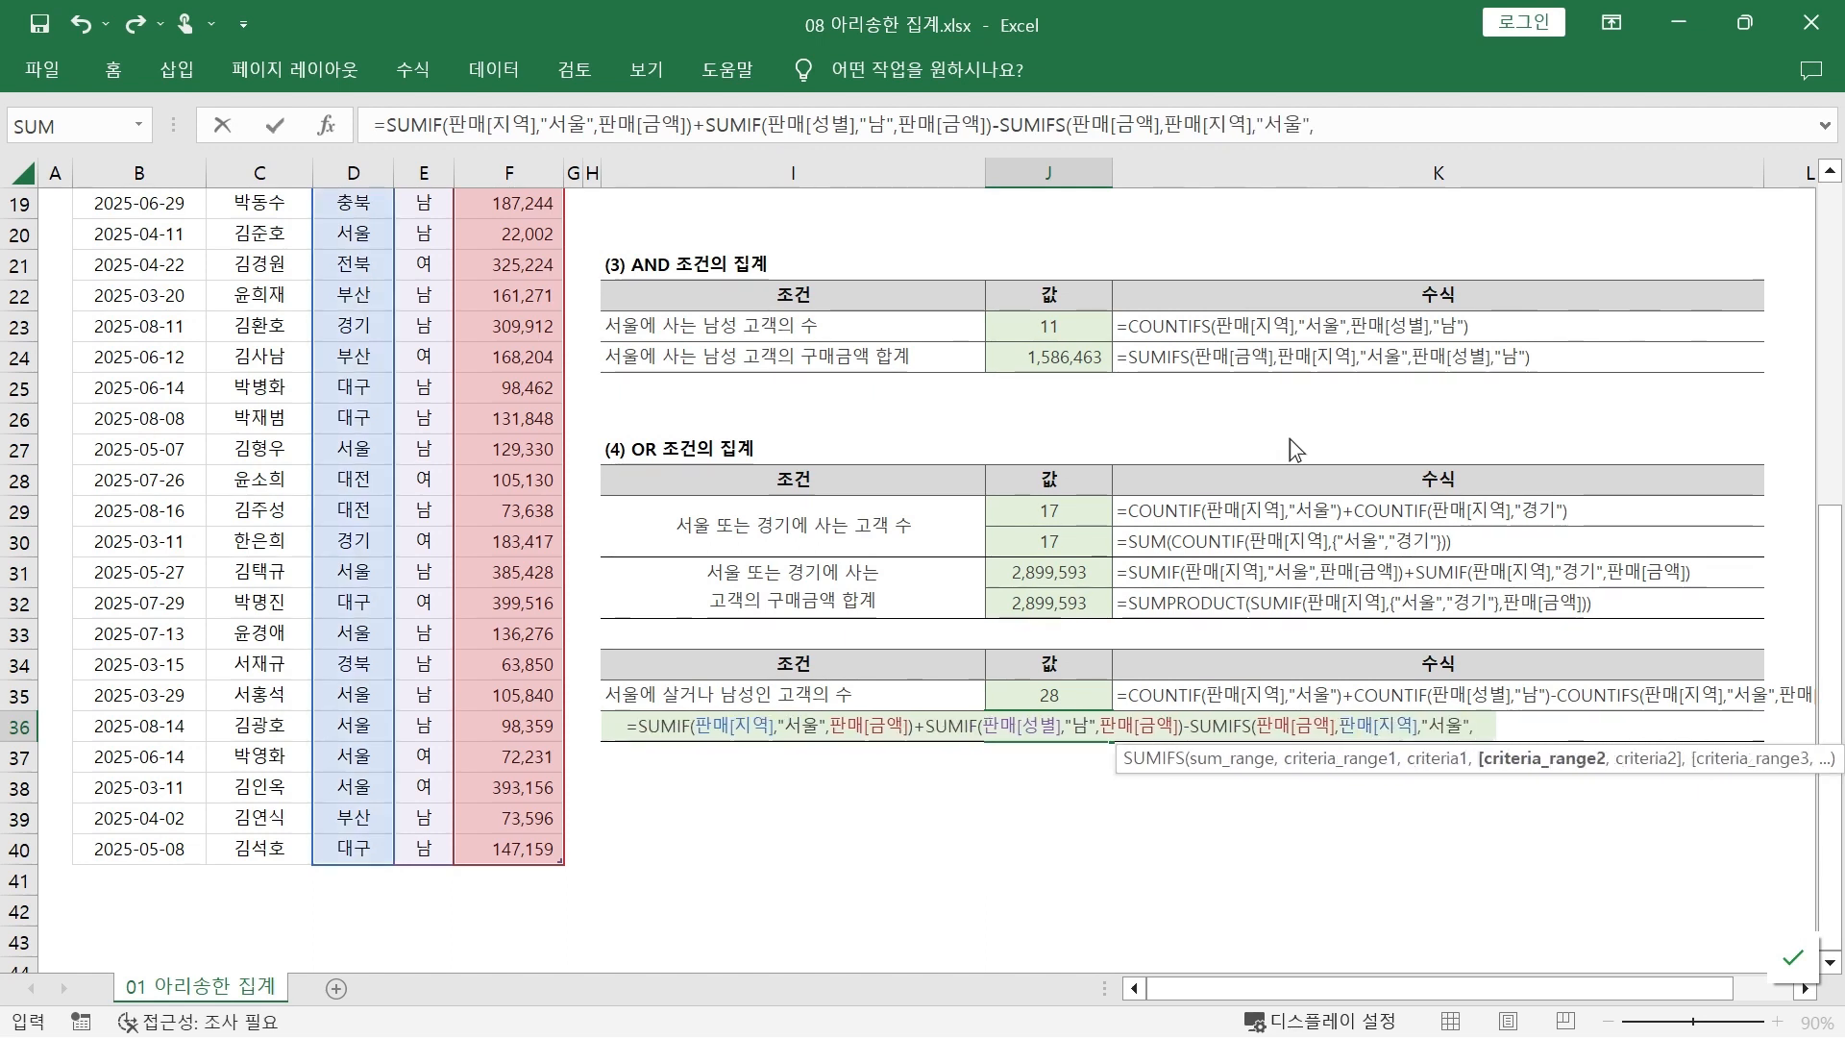
{"action": "type", "text": "판매[성별]"}
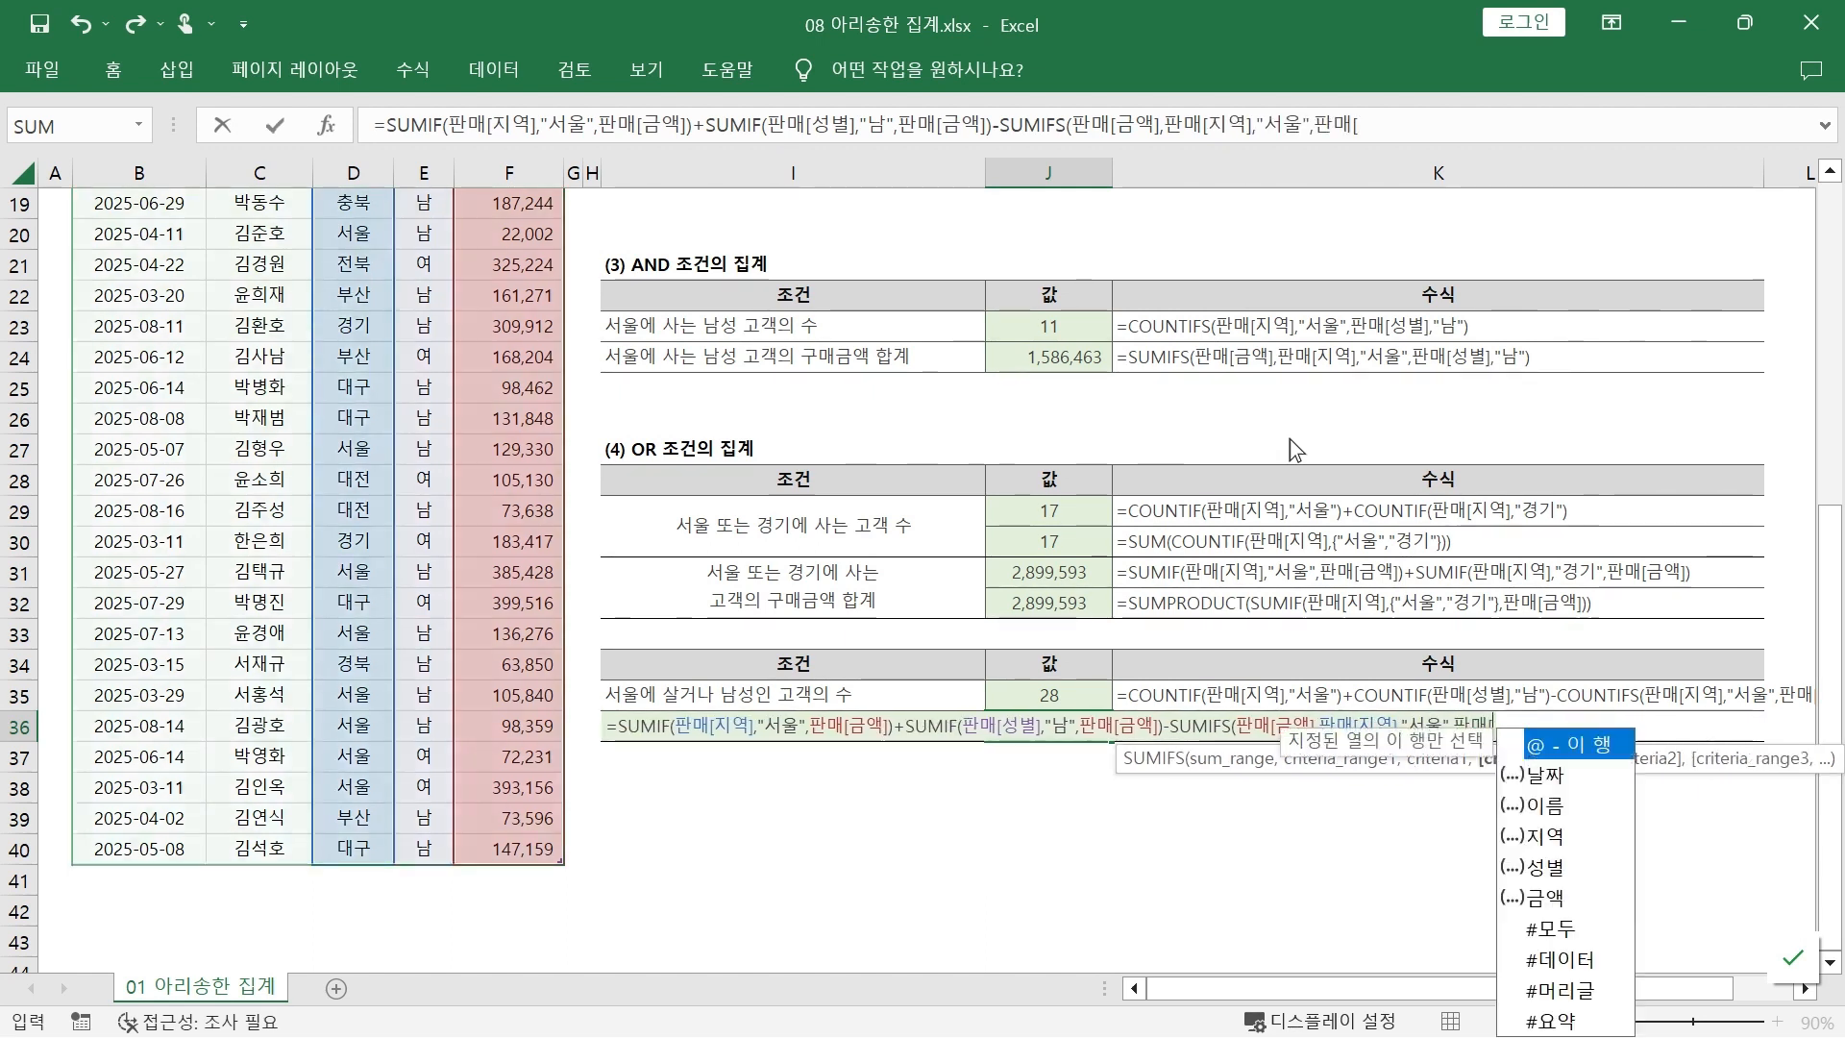
{"action": "type", "text": ",\"남\""}
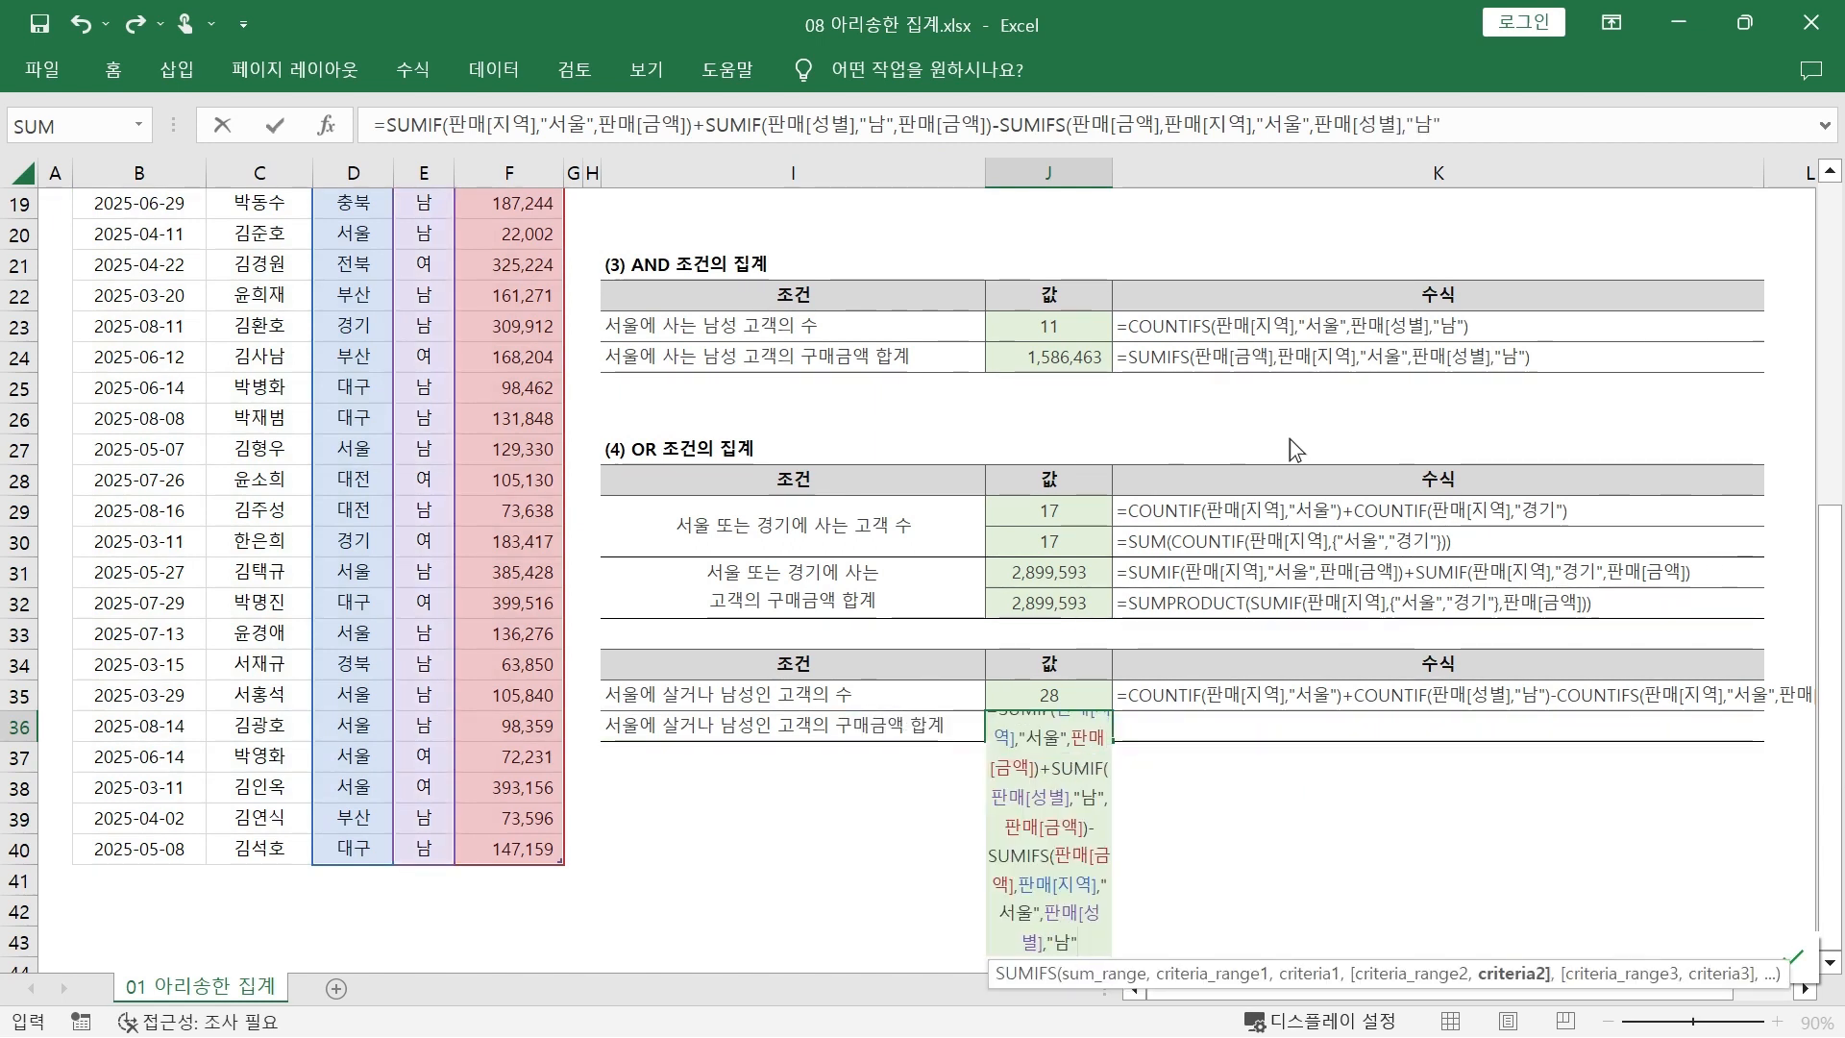
{"action": "type", "text": ")"}
{"action": "key", "text": "Return"}
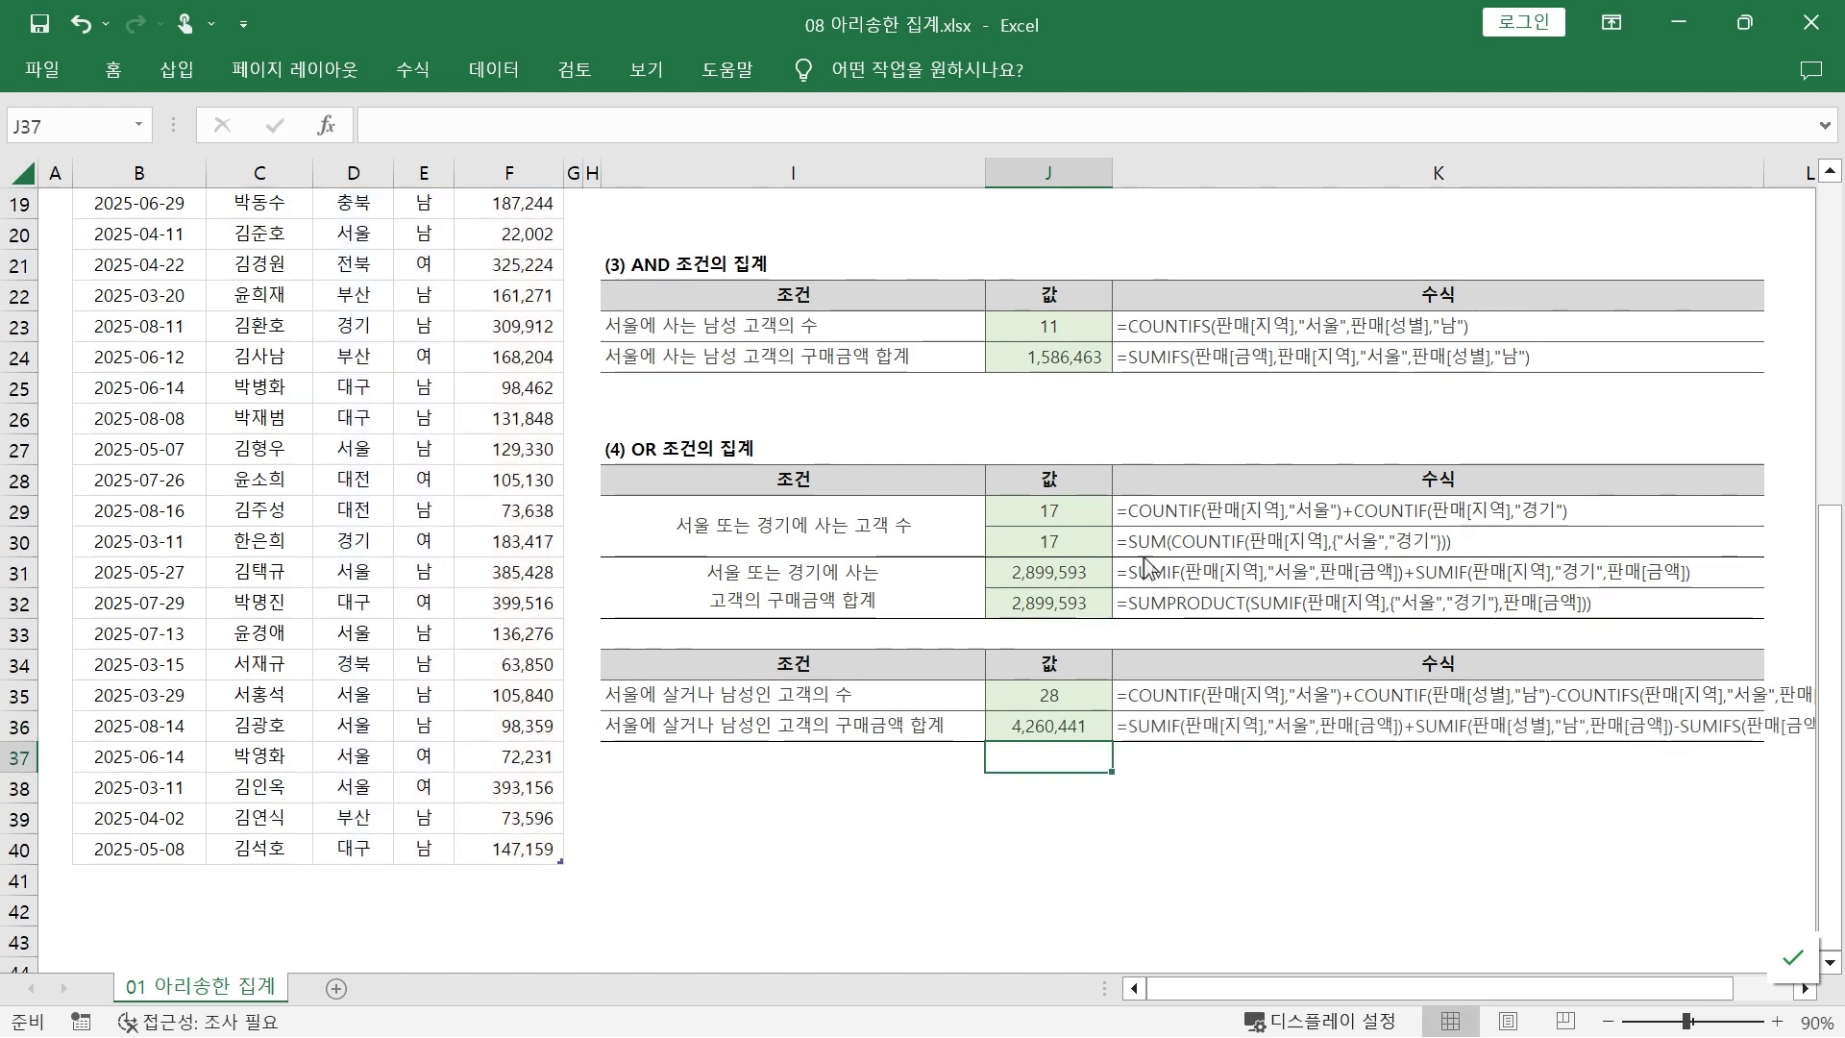
Examine the full Seoul-or-male purchase formula in row 36, checking its two SUMIF terms and the subtracted SUMIFS overlap.
{"action": "left_click", "coordinate": [1221, 726]}
{"action": "key", "text": "Right"}
{"action": "key", "text": "Right"}
{"action": "key", "text": "Right"}
{"action": "key", "text": "Right"}
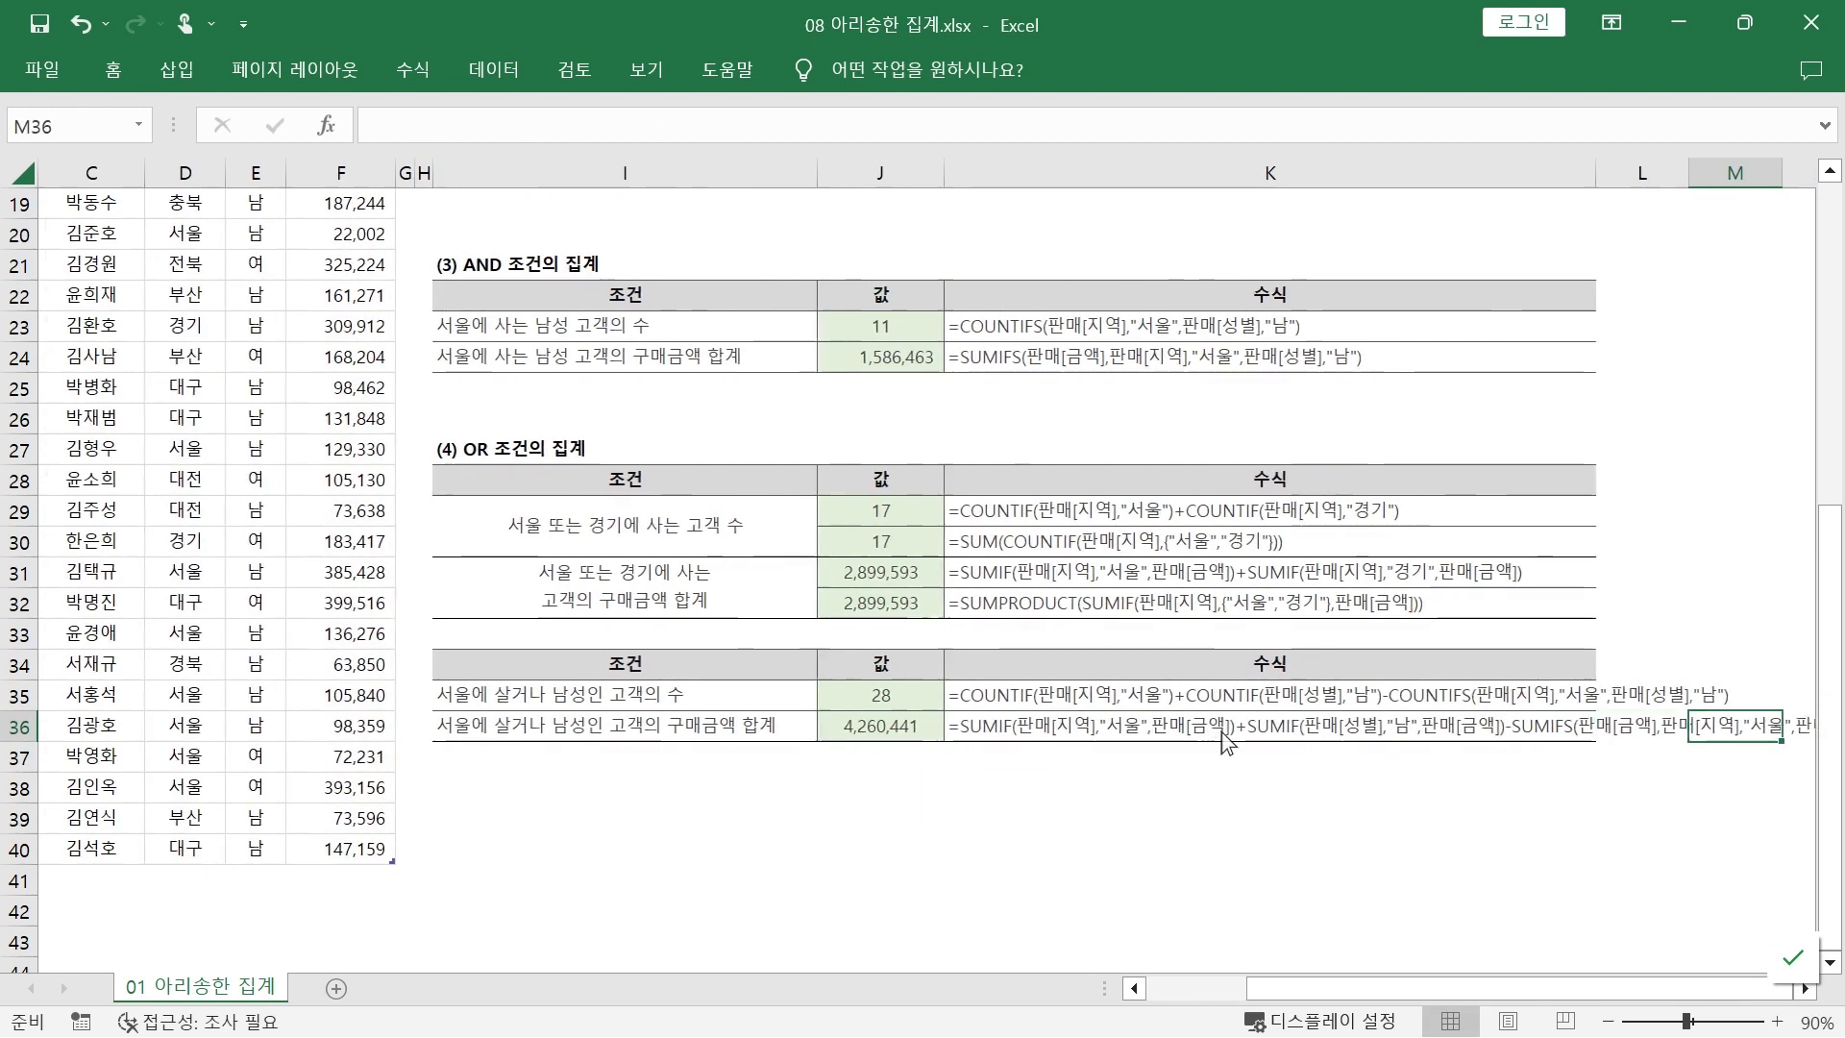
{"action": "key", "text": "Right"}
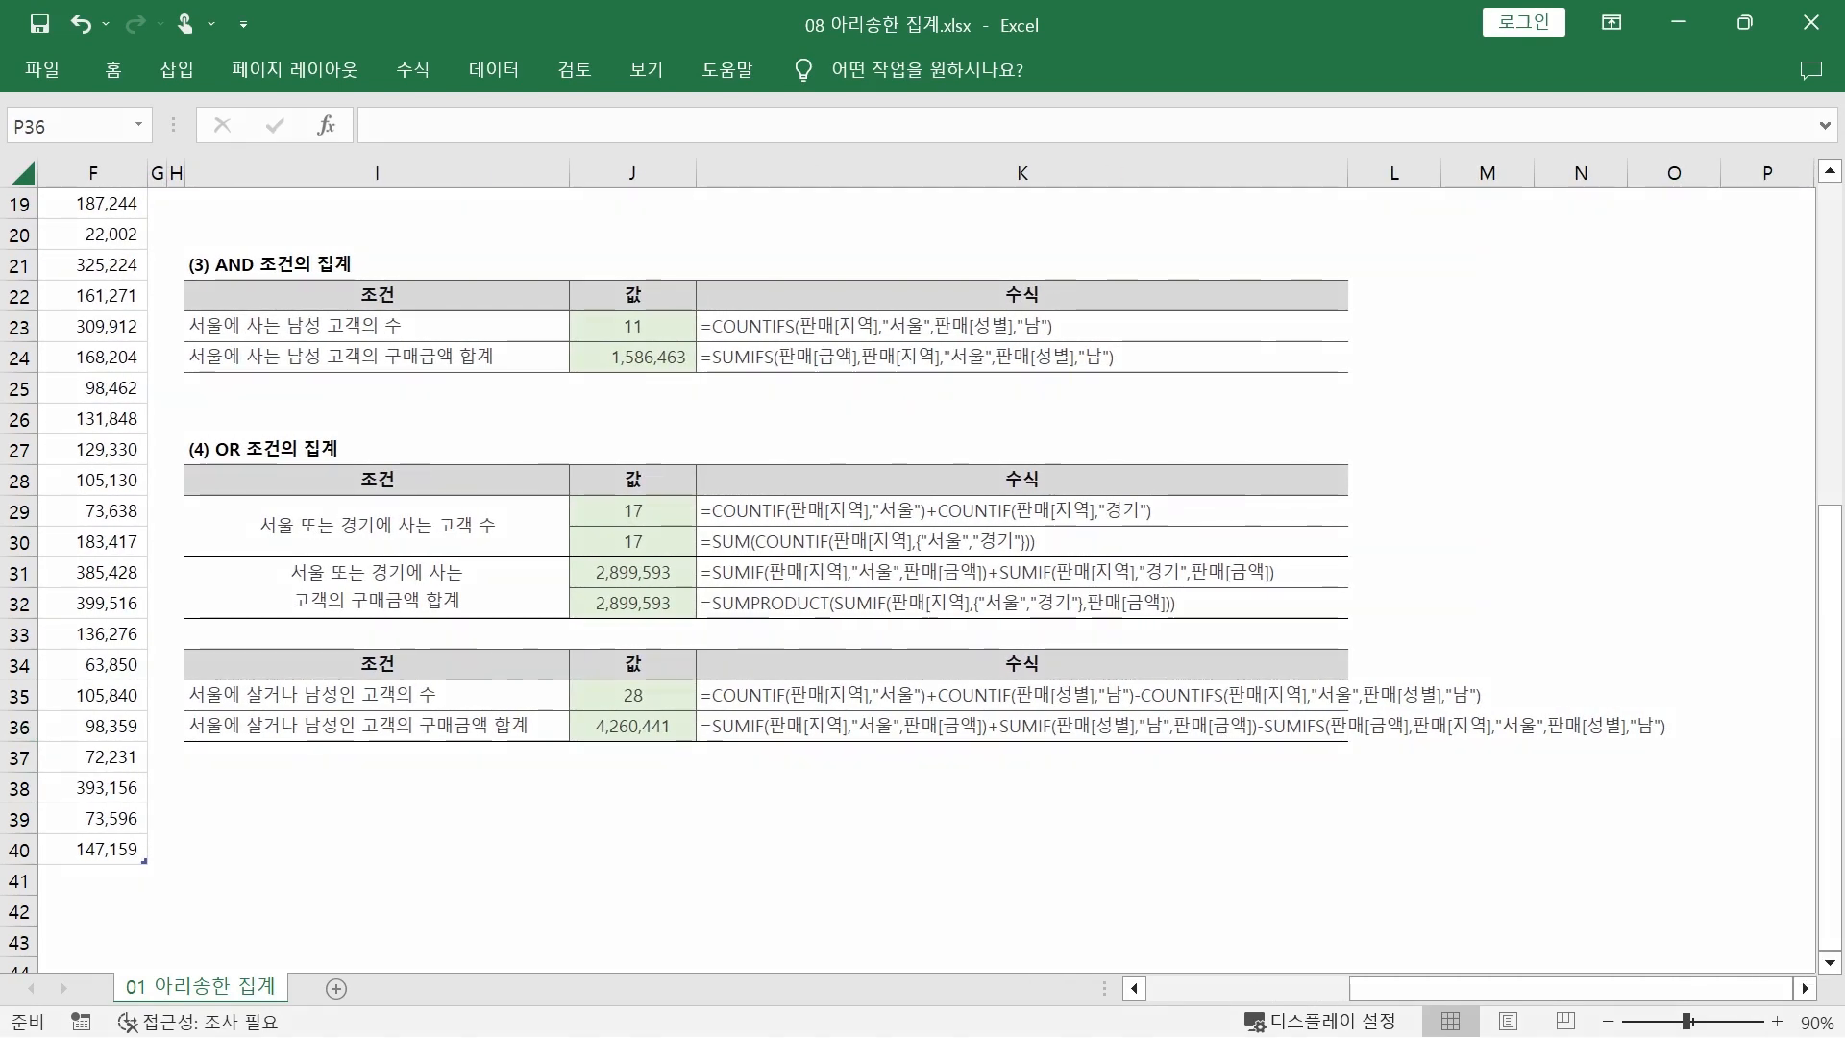
{"action": "mouse_move", "coordinate": [701, 738]}
{"action": "left_mouse_down"}
{"action": "mouse_move", "coordinate": [939, 741]}
{"action": "mouse_move", "coordinate": [995, 716]}
{"action": "mouse_move", "coordinate": [769, 708]}
{"action": "mouse_move", "coordinate": [700, 746]}
{"action": "left_mouse_up"}
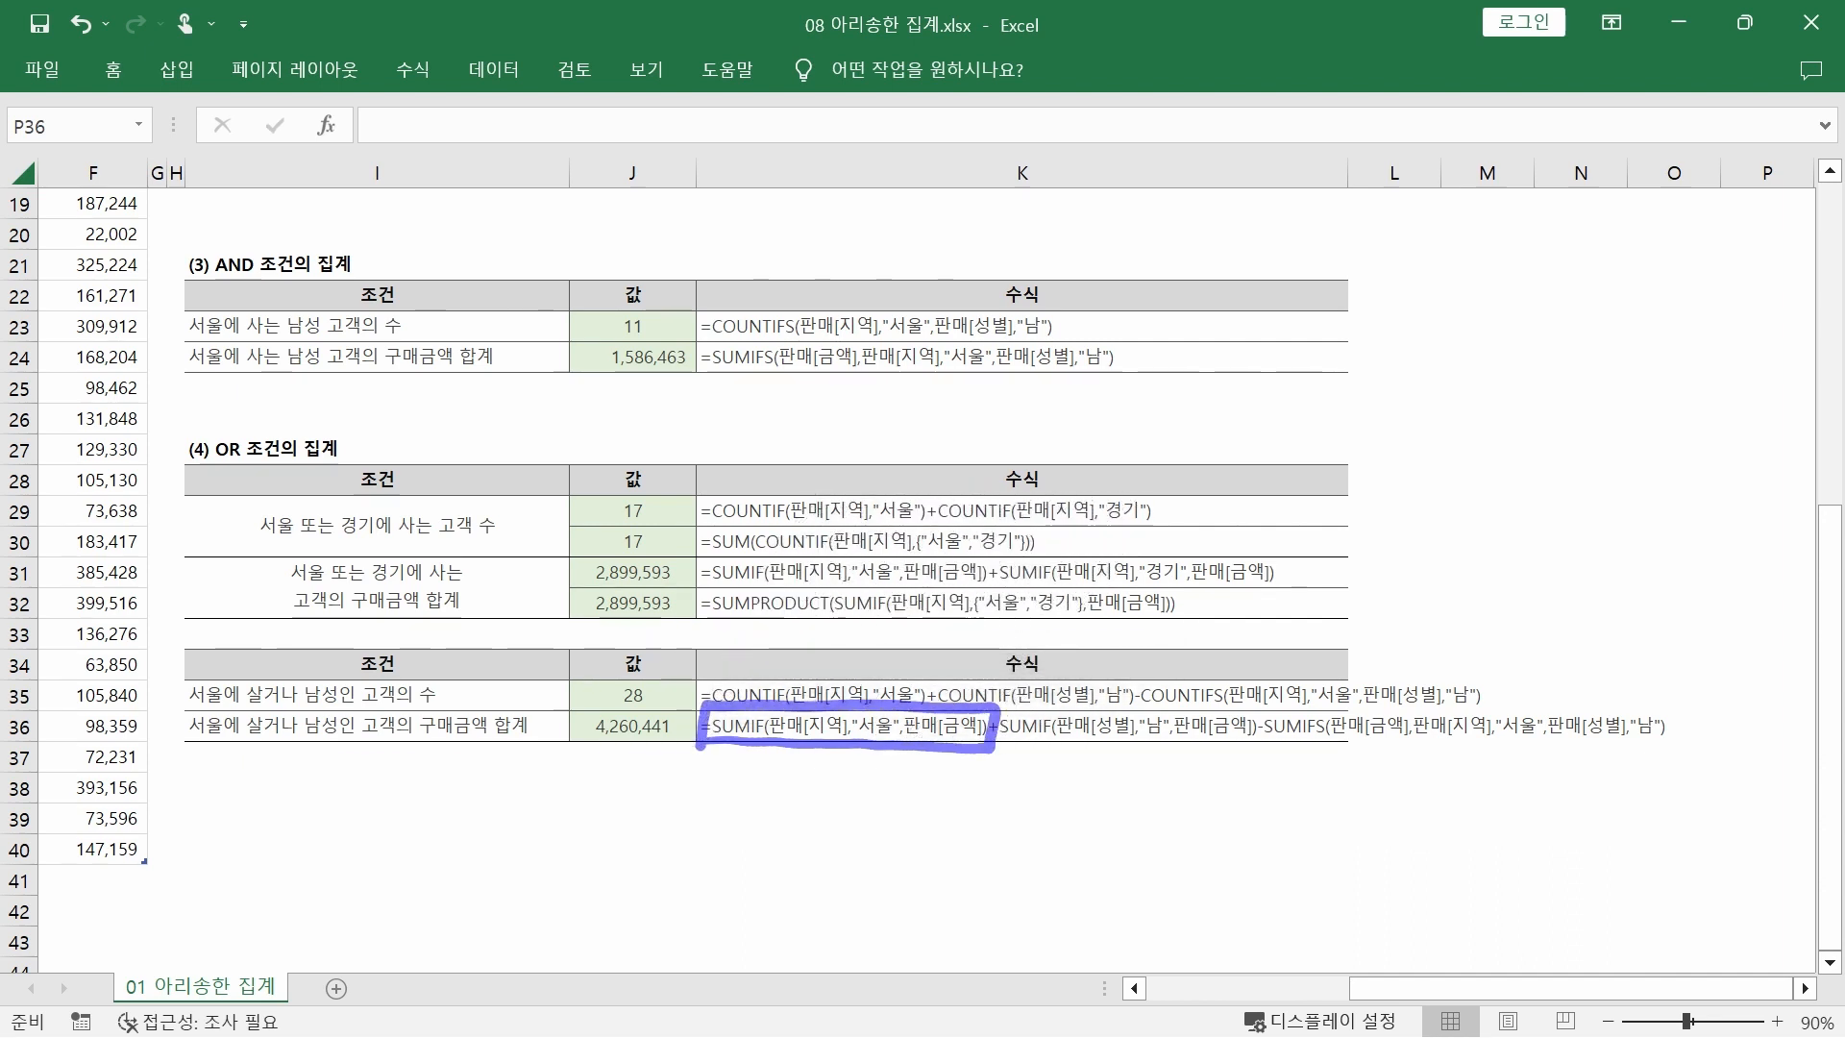
{"action": "mouse_move", "coordinate": [999, 704]}
{"action": "left_mouse_down"}
{"action": "mouse_move", "coordinate": [997, 745]}
{"action": "mouse_move", "coordinate": [1195, 746]}
{"action": "mouse_move", "coordinate": [1254, 716]}
{"action": "mouse_move", "coordinate": [997, 713]}
{"action": "left_mouse_up"}
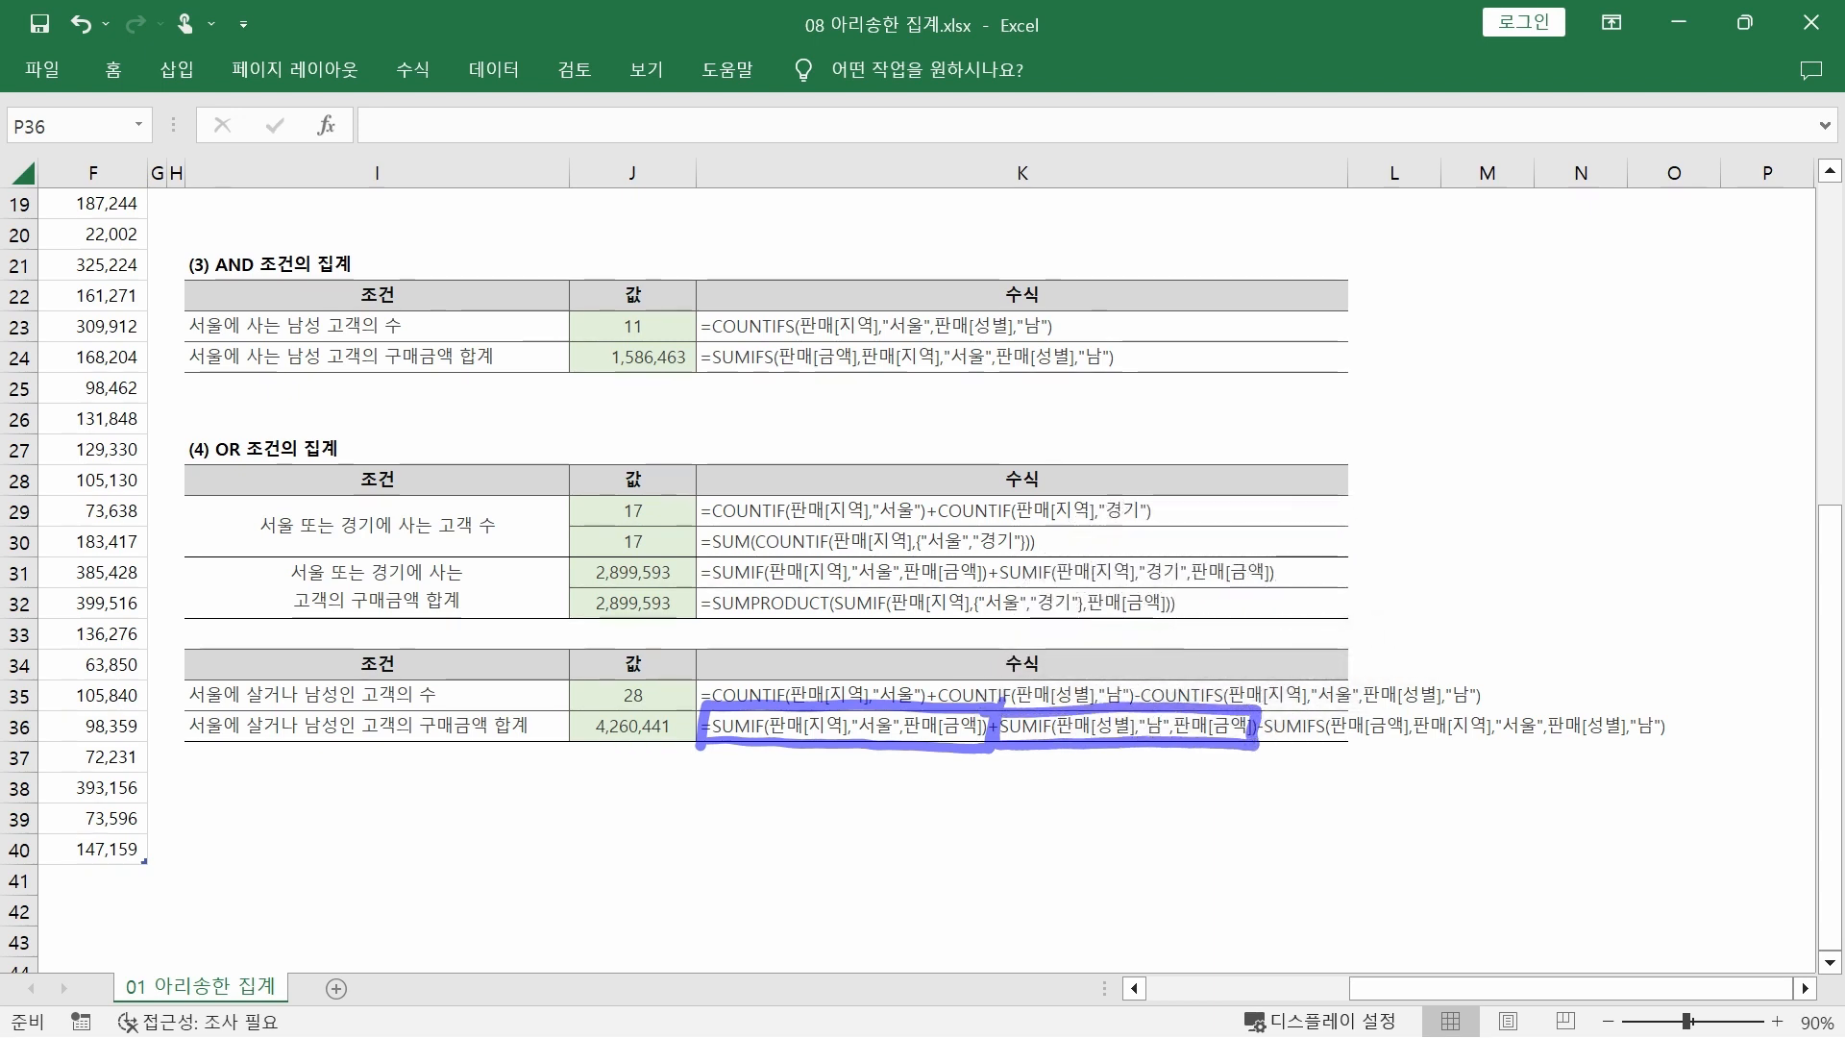
{"action": "mouse_move", "coordinate": [1219, 619]}
{"action": "left_mouse_down"}
{"action": "mouse_move", "coordinate": [1230, 677]}
{"action": "mouse_move", "coordinate": [1274, 645]}
{"action": "left_mouse_up"}
{"action": "mouse_move", "coordinate": [1279, 611]}
{"action": "left_mouse_down"}
{"action": "mouse_move", "coordinate": [1290, 669]}
{"action": "mouse_move", "coordinate": [1254, 721]}
{"action": "mouse_move", "coordinate": [1260, 699]}
{"action": "mouse_move", "coordinate": [1412, 746]}
{"action": "mouse_move", "coordinate": [1680, 745]}
{"action": "left_mouse_up"}
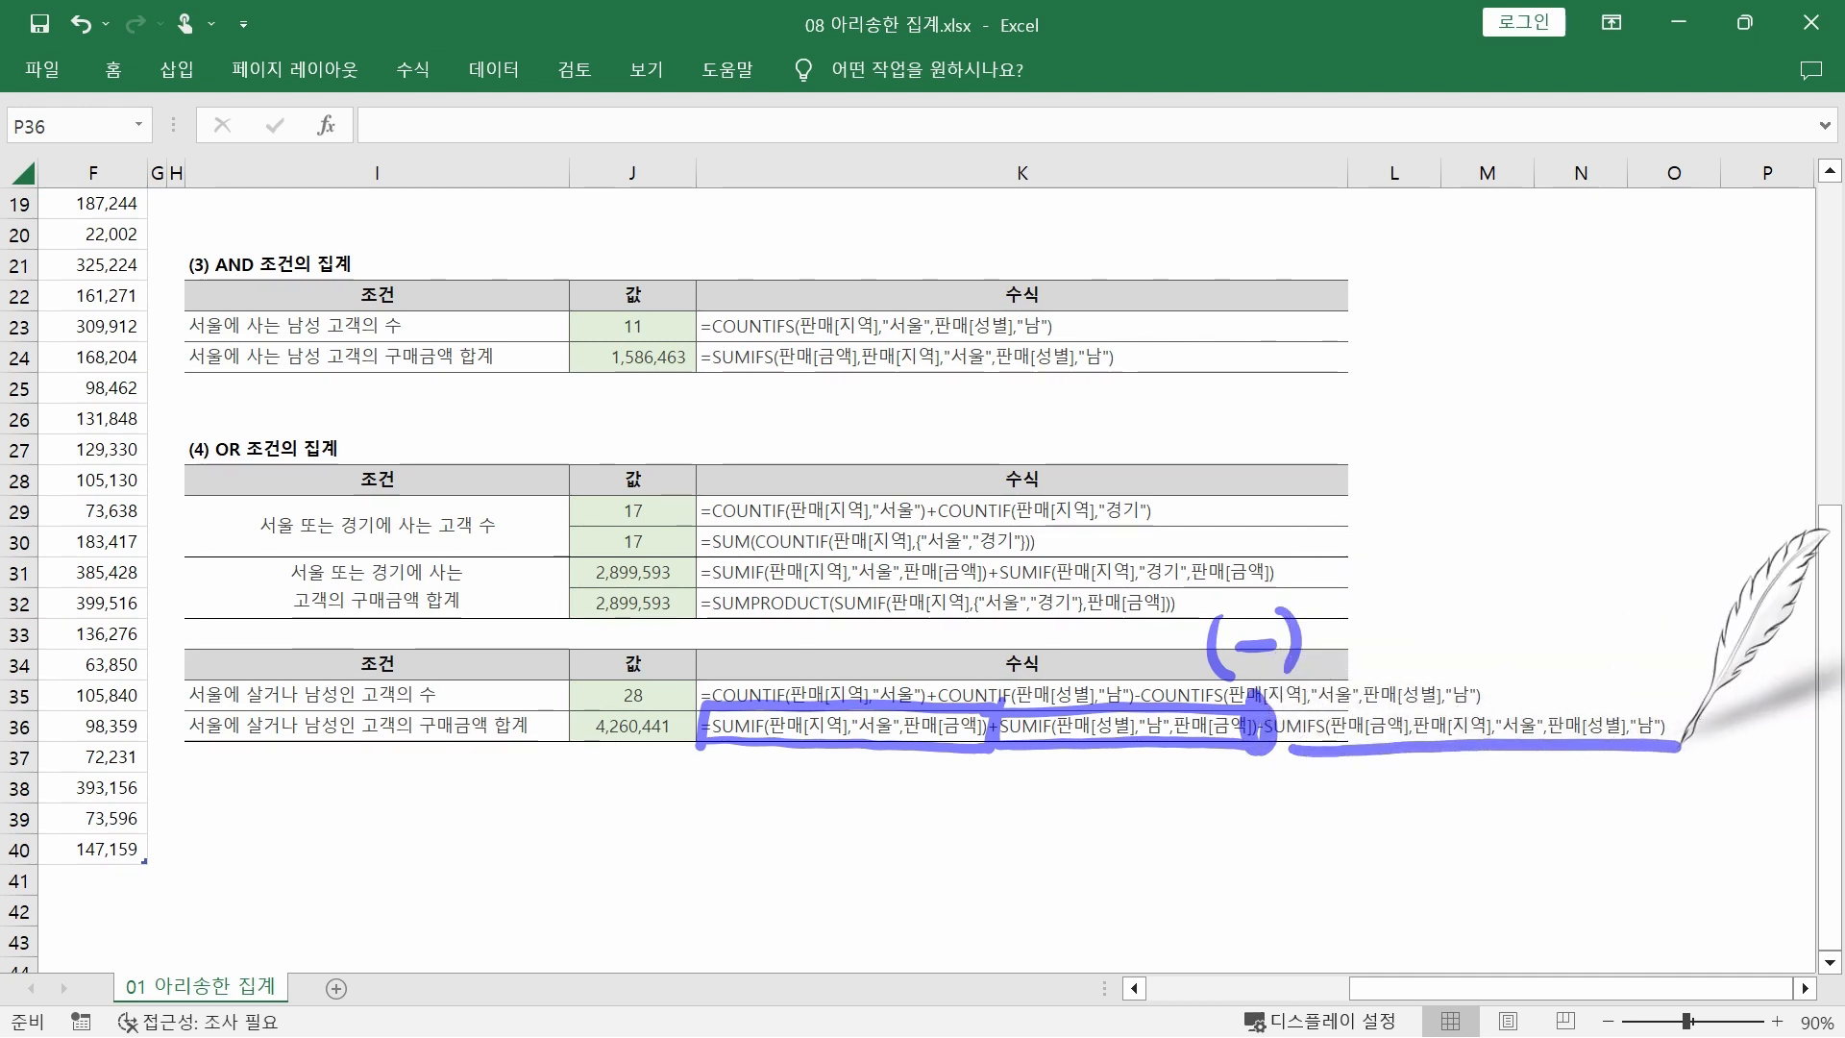
{"action": "mouse_move", "coordinate": [1502, 693]}
{"action": "left_mouse_down"}
{"action": "mouse_move", "coordinate": [1546, 669]}
{"action": "mouse_move", "coordinate": [1659, 673]}
{"action": "left_mouse_up"}
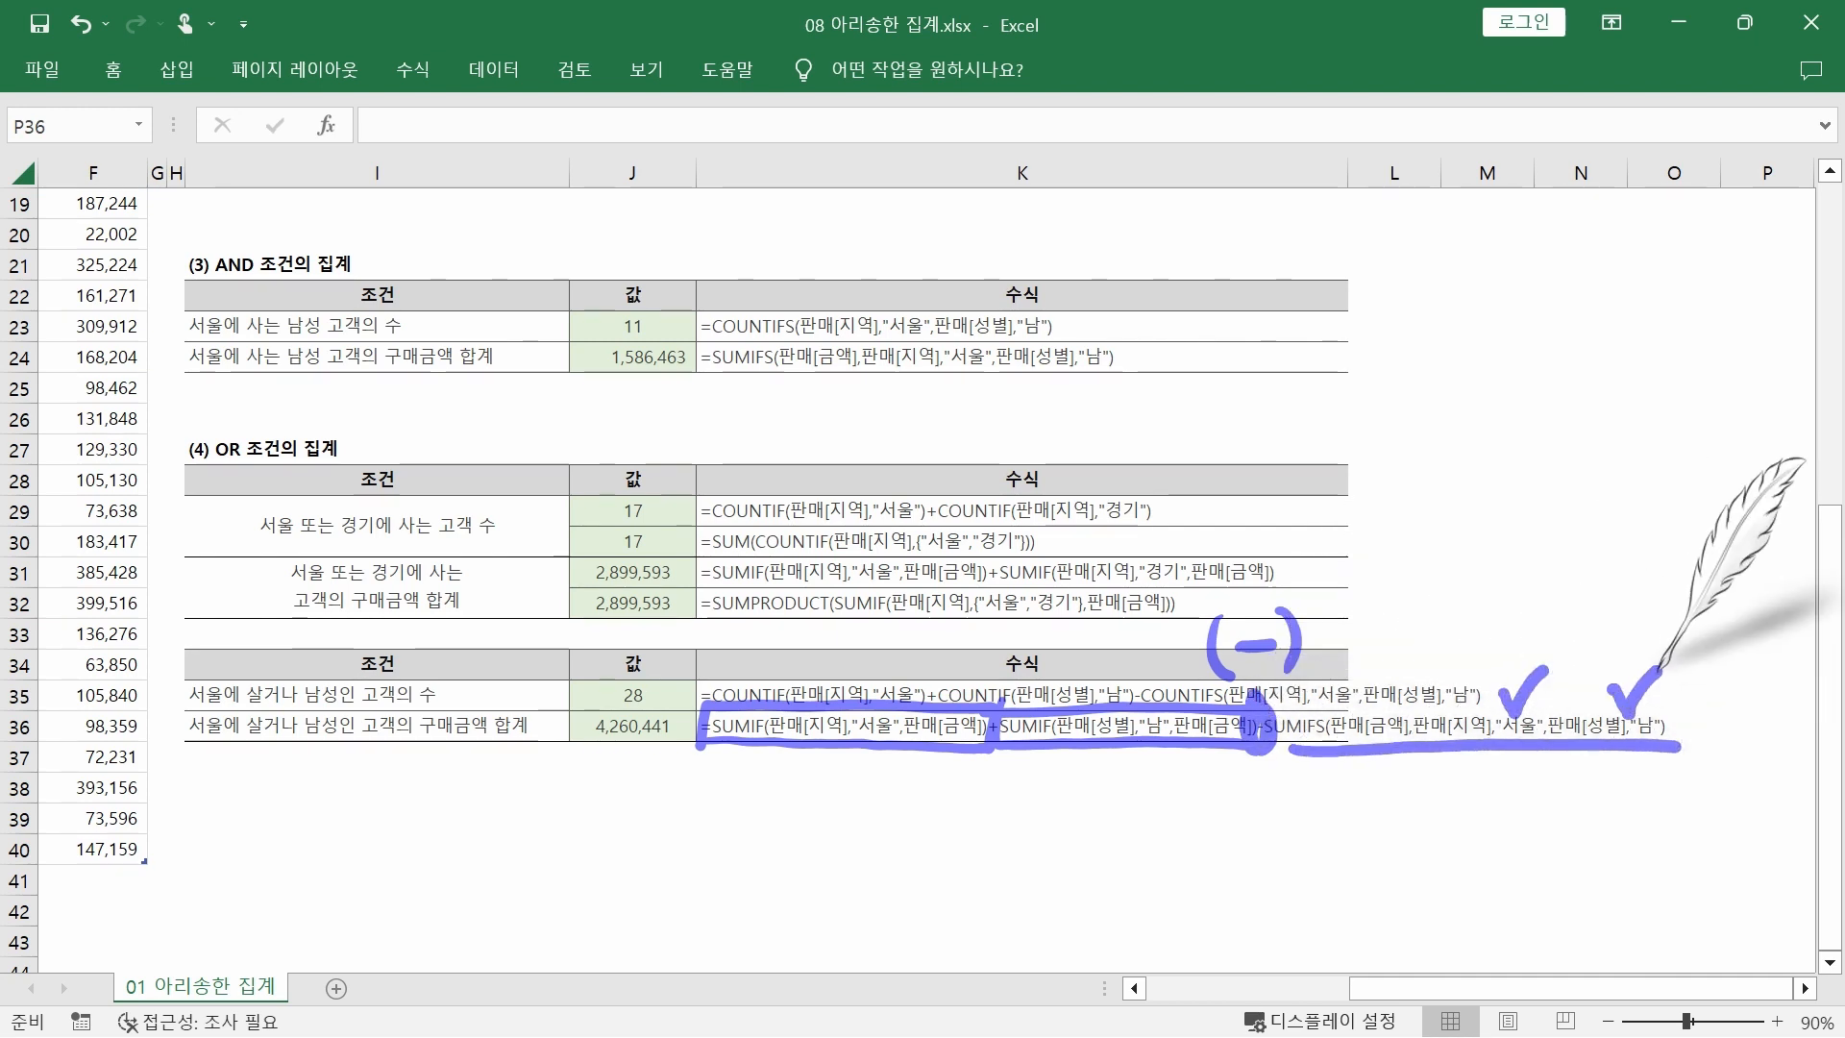
{"action": "left_click", "coordinate": [1429, 779]}
{"action": "left_click_drag", "start_coordinate": [1429, 779], "coordinate": [1475, 803]}
{"action": "left_click_drag", "start_coordinate": [1440, 796], "coordinate": [1460, 819]}
{"action": "left_click_drag", "start_coordinate": [1440, 819], "coordinate": [1524, 806]}
{"action": "mouse_move", "coordinate": [1505, 810]}
{"action": "left_mouse_down"}
{"action": "mouse_move", "coordinate": [1519, 834]}
{"action": "mouse_move", "coordinate": [1614, 827]}
{"action": "left_mouse_up"}
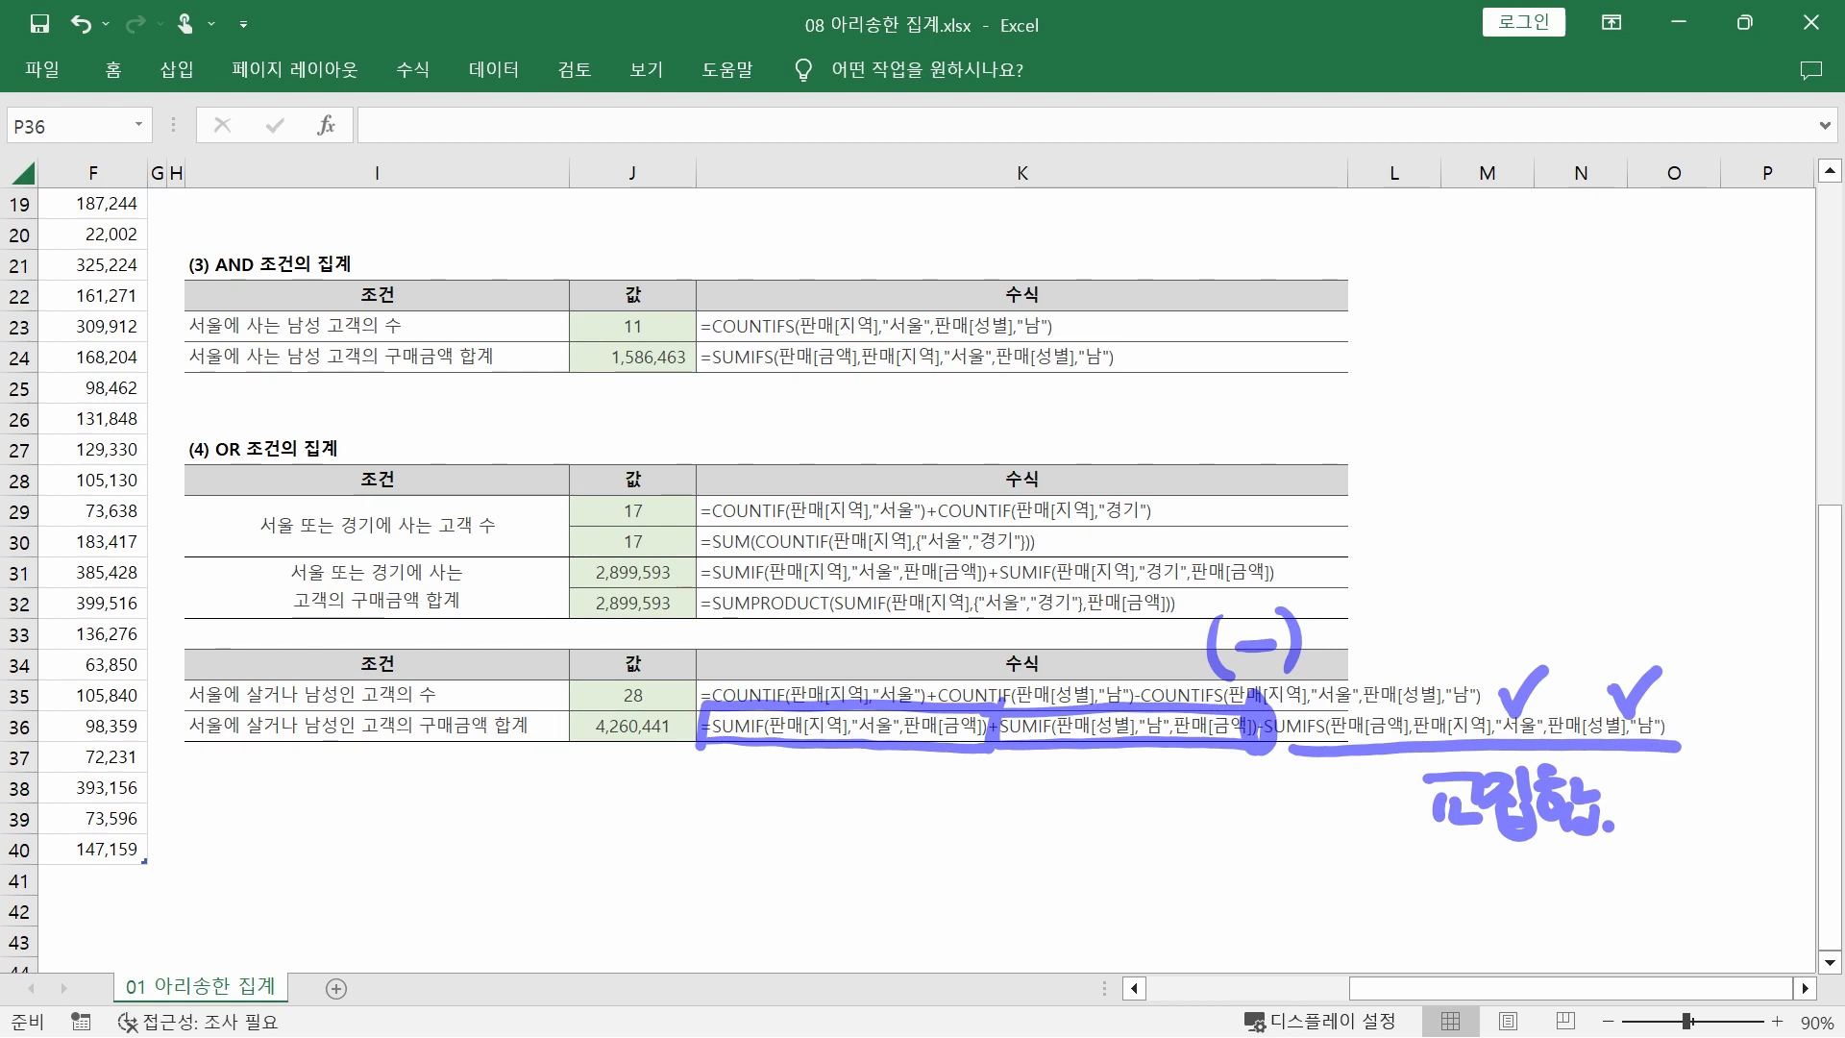
{"action": "key", "text": "Escape"}
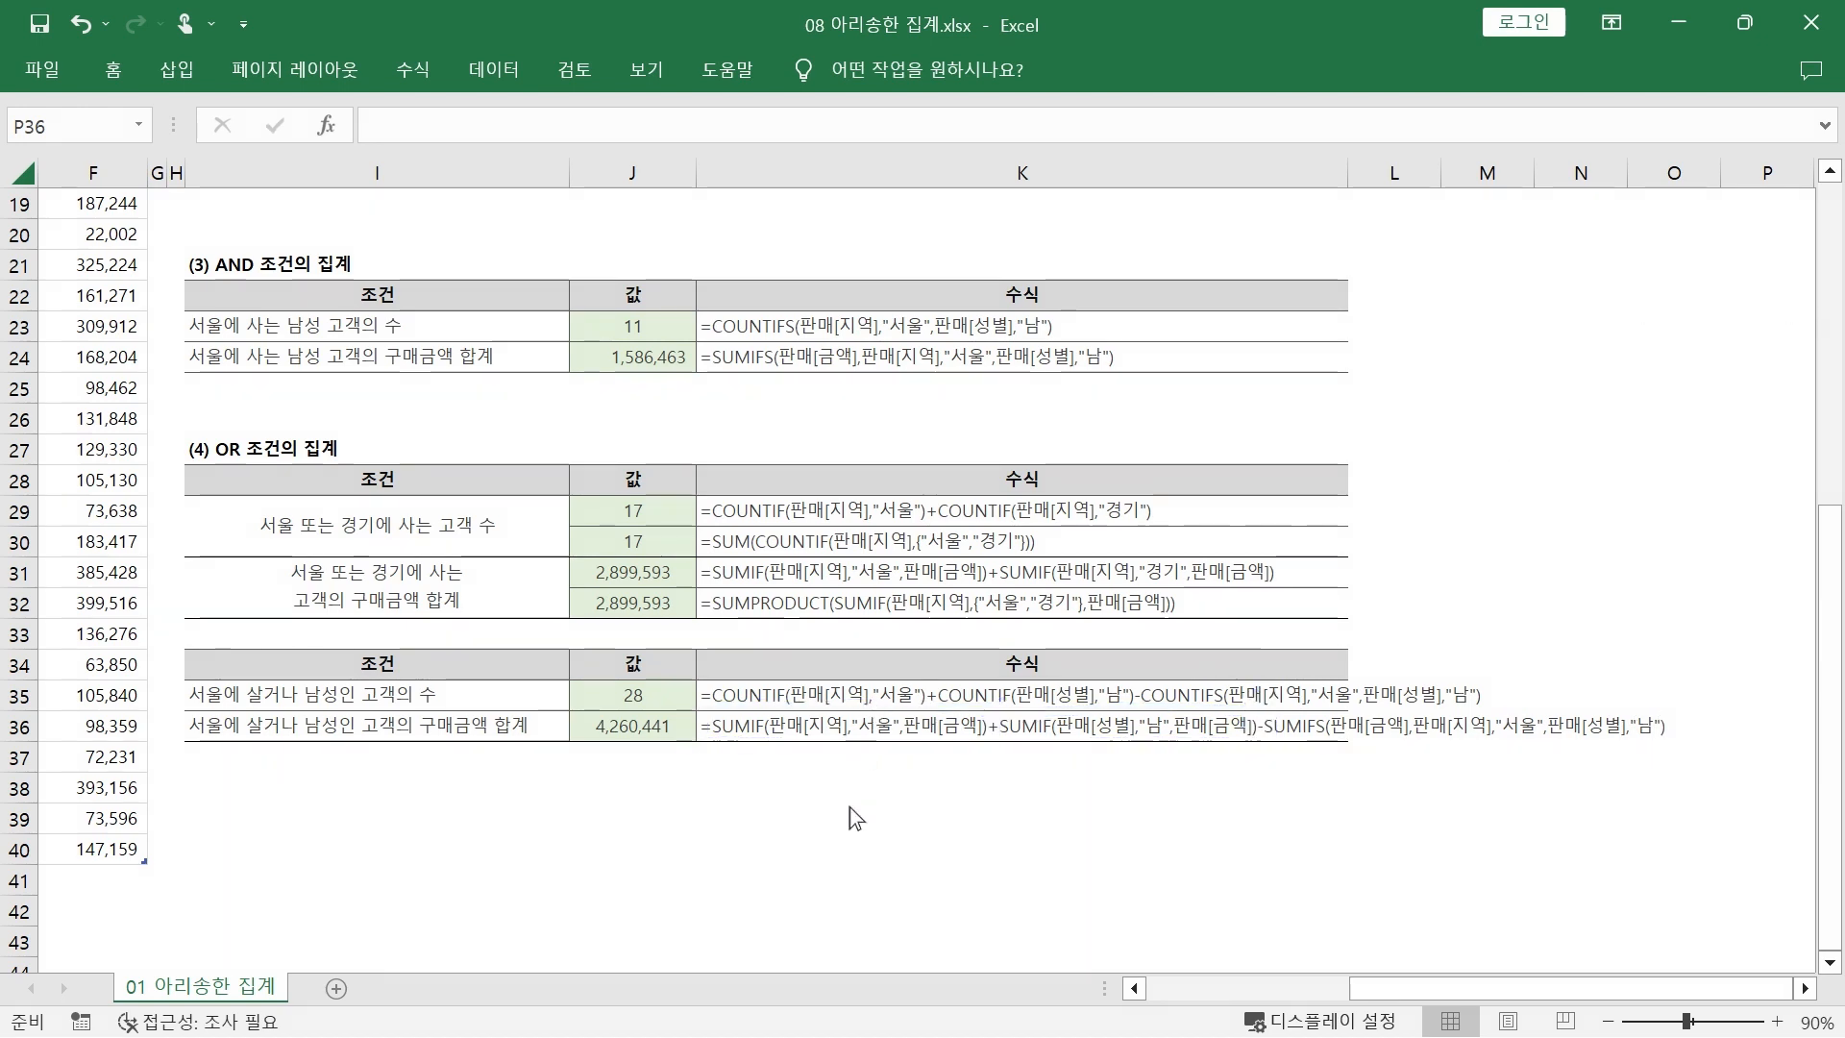
{"action": "left_click", "coordinate": [607, 786]}
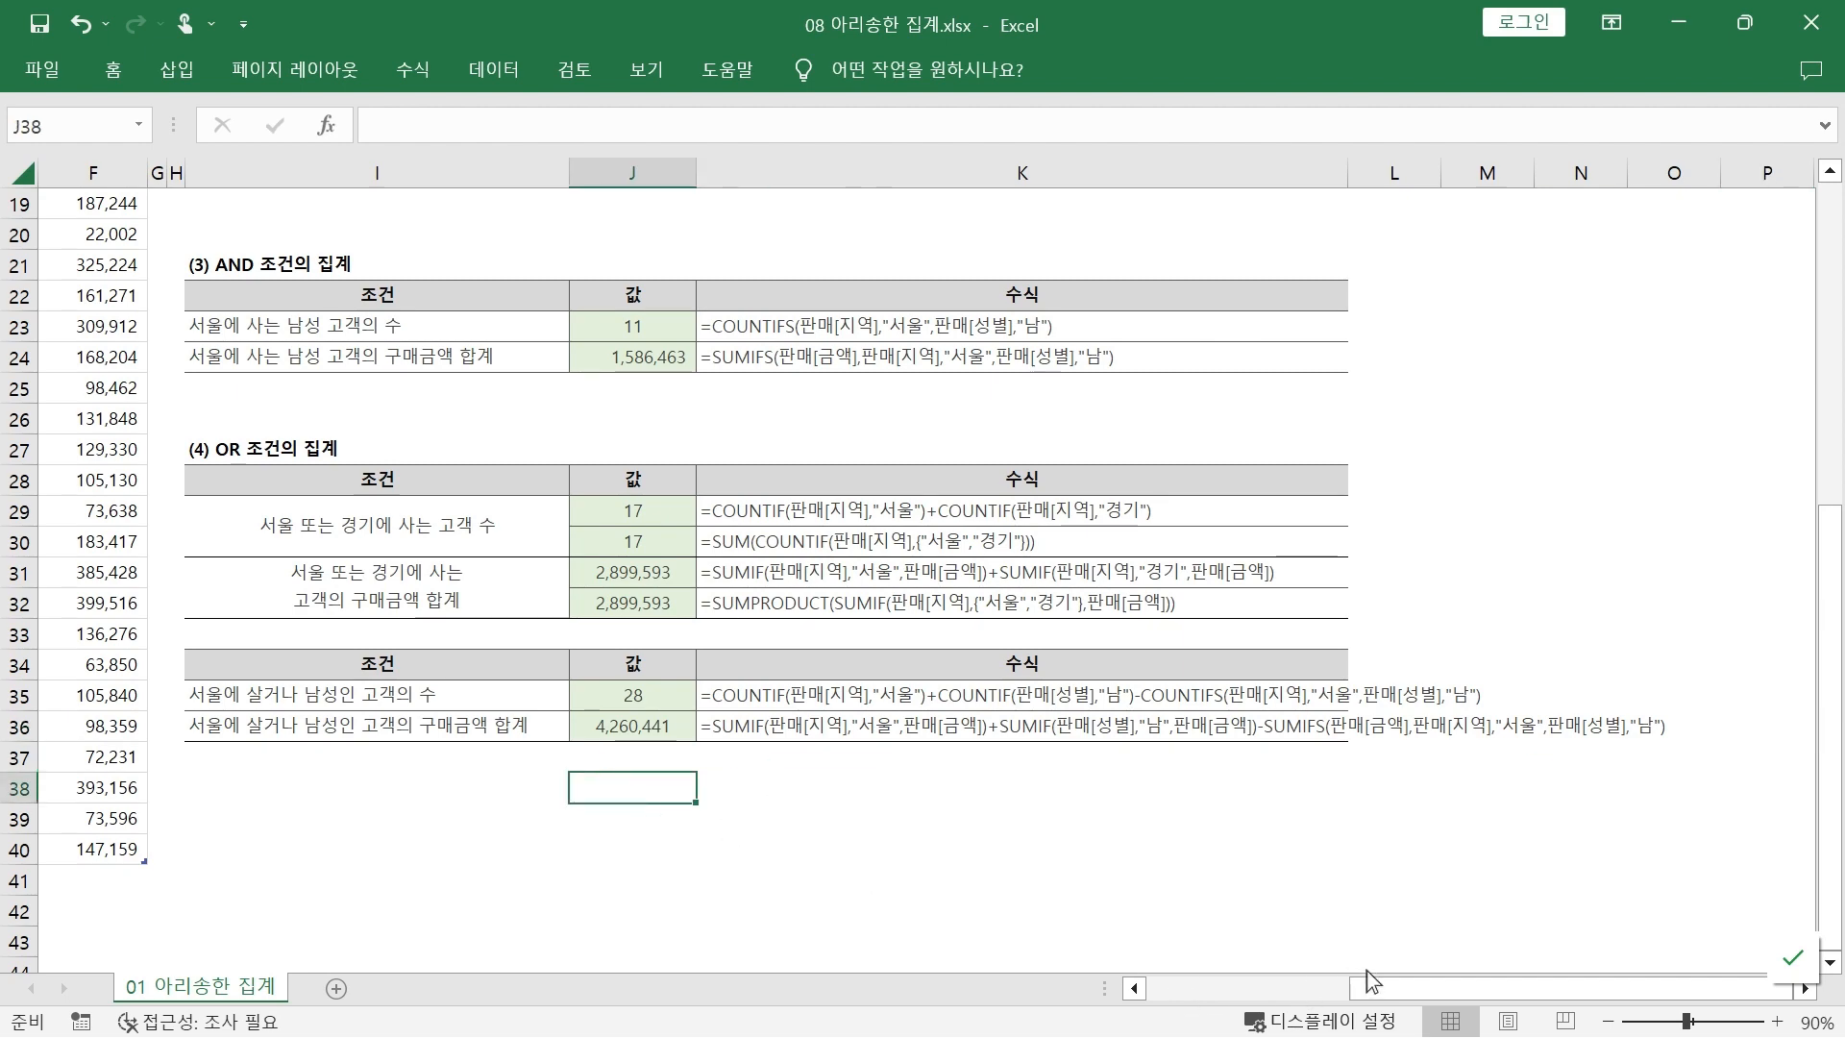
{"action": "left_click_drag", "start_coordinate": [1368, 987], "coordinate": [1031, 943]}
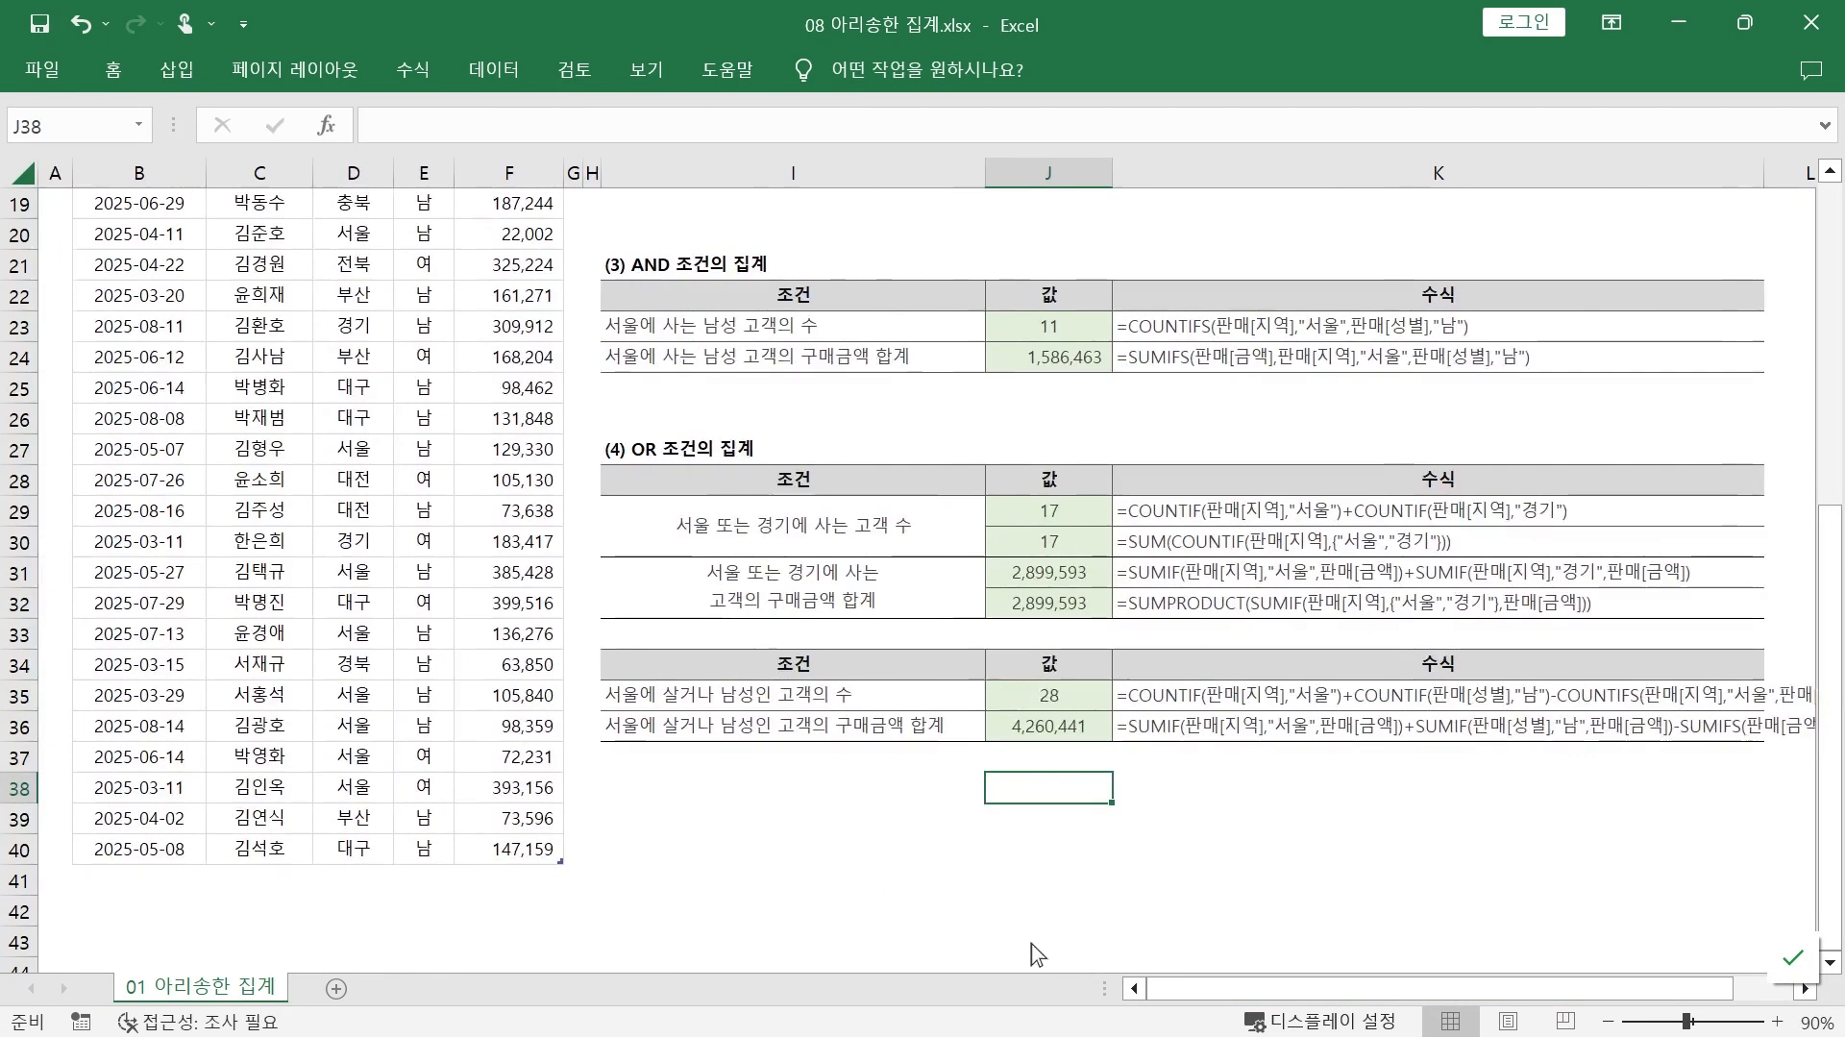
{"action": "scroll", "coordinate": [876, 905], "scroll_direction": "up", "scroll_amount": 1}
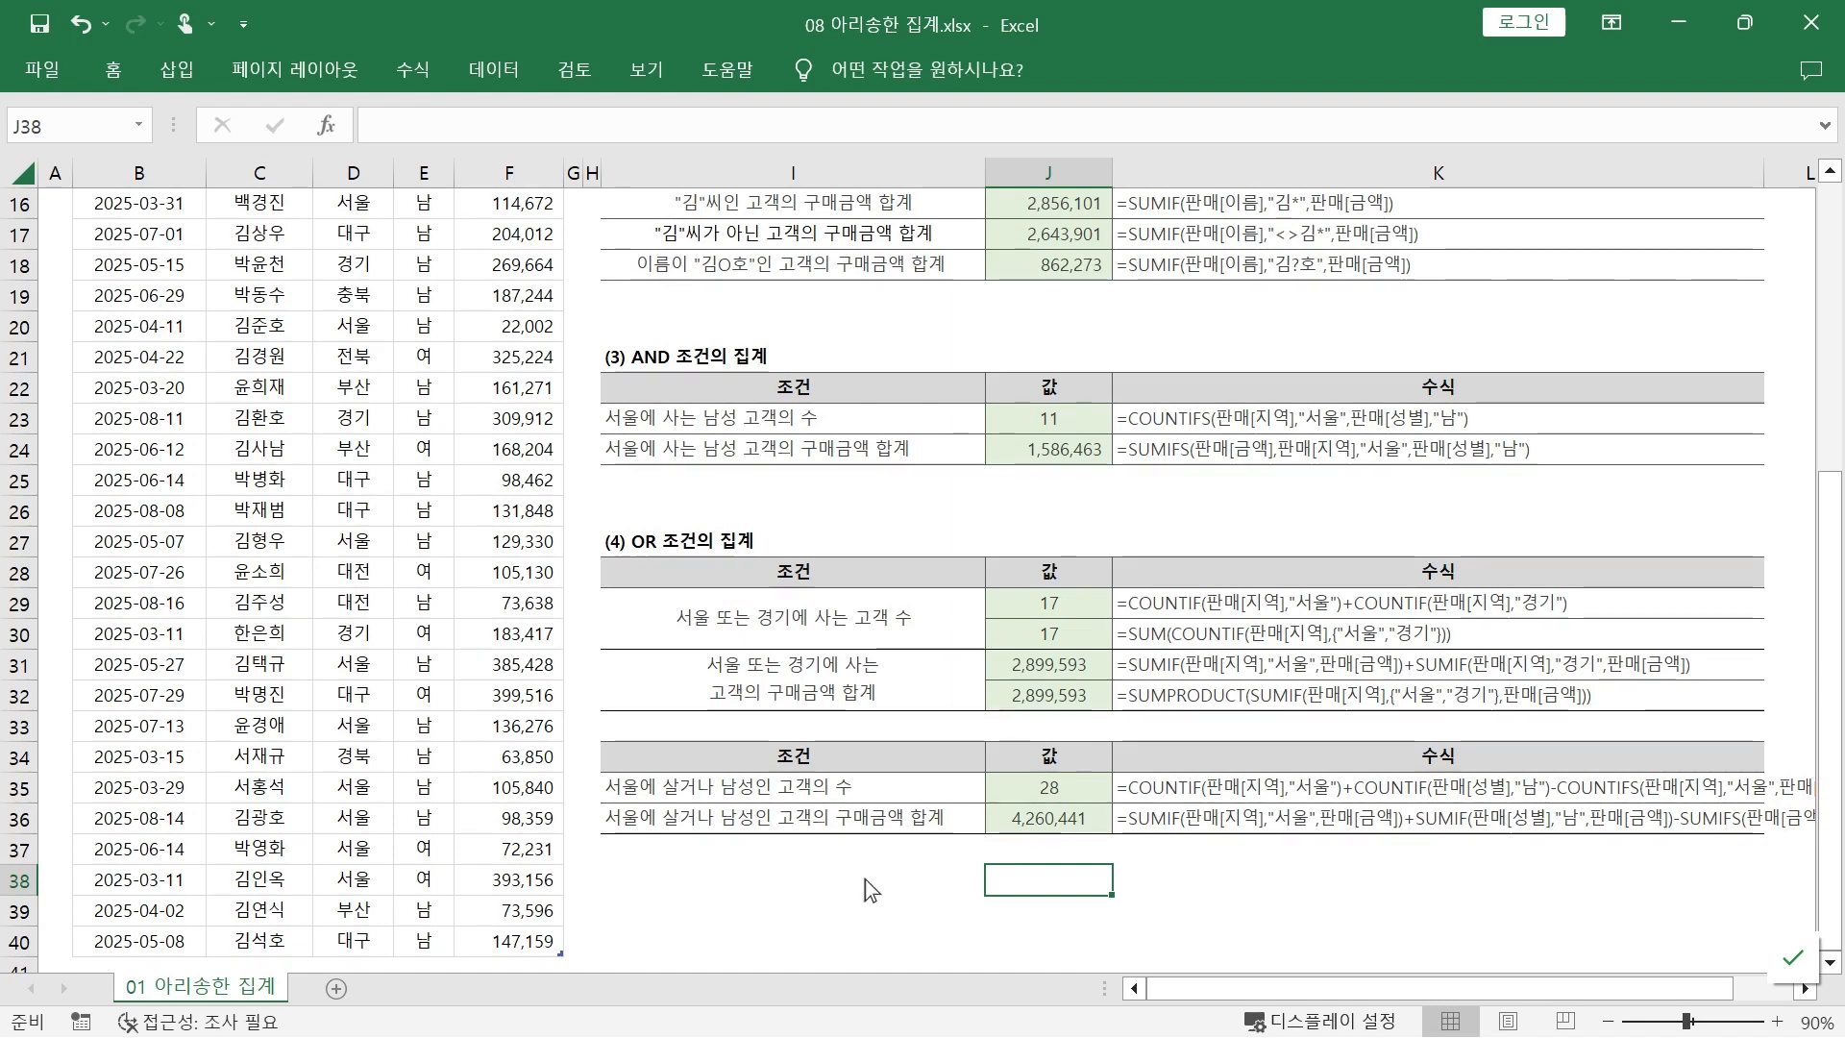
{"action": "scroll", "coordinate": [867, 880], "scroll_direction": "up", "scroll_amount": 1}
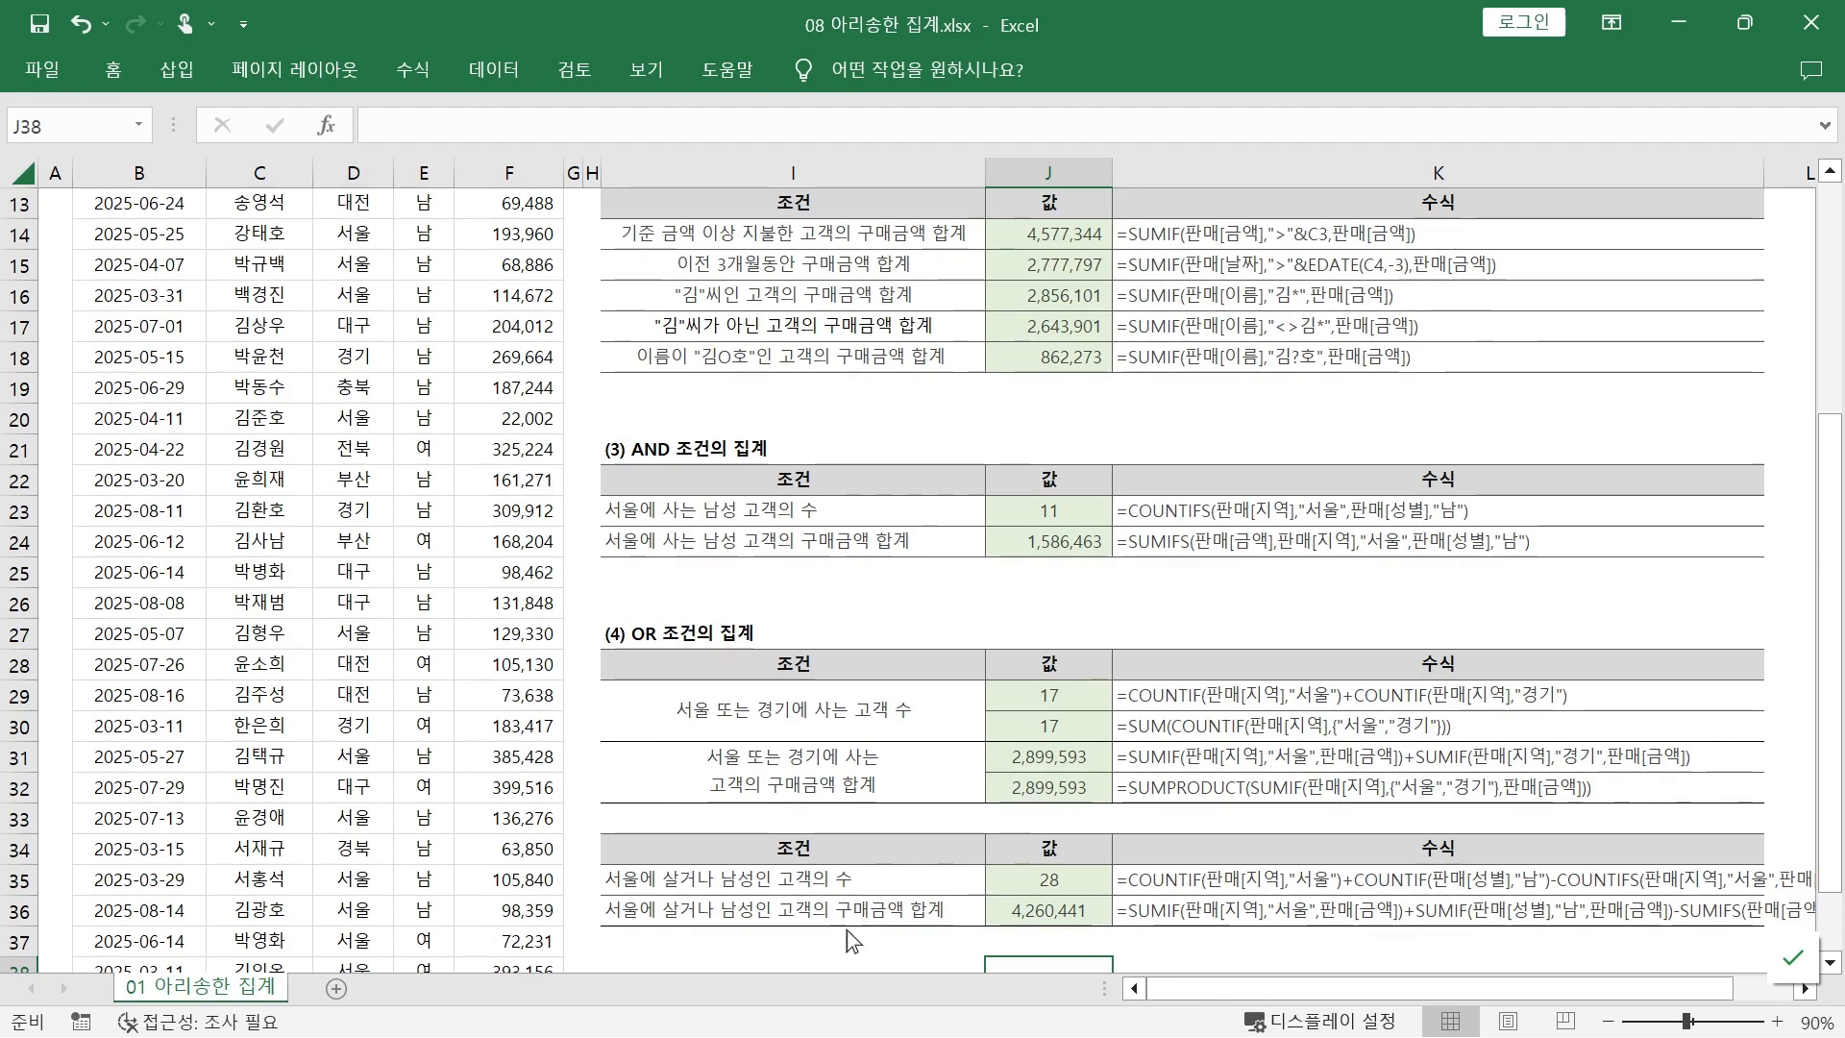
{"action": "scroll", "coordinate": [855, 961], "scroll_direction": "down", "scroll_amount": 1}
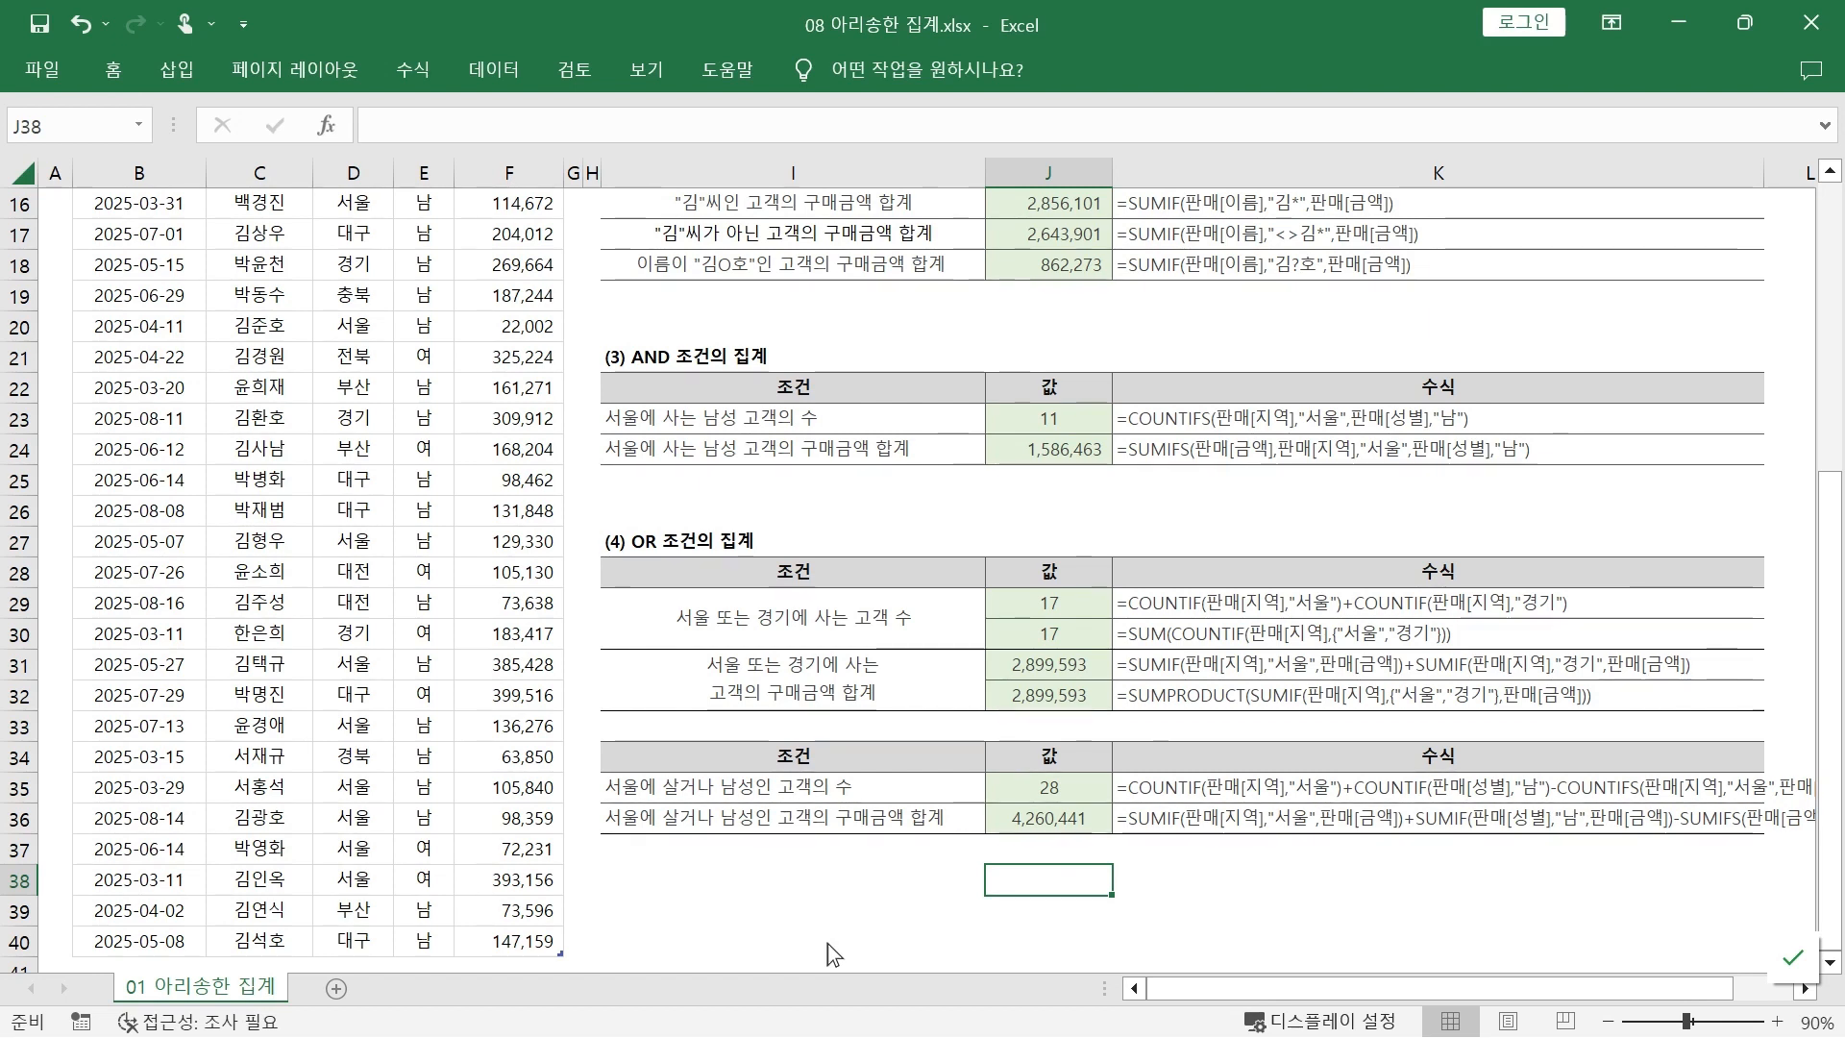
{"action": "left_click", "coordinate": [1802, 438]}
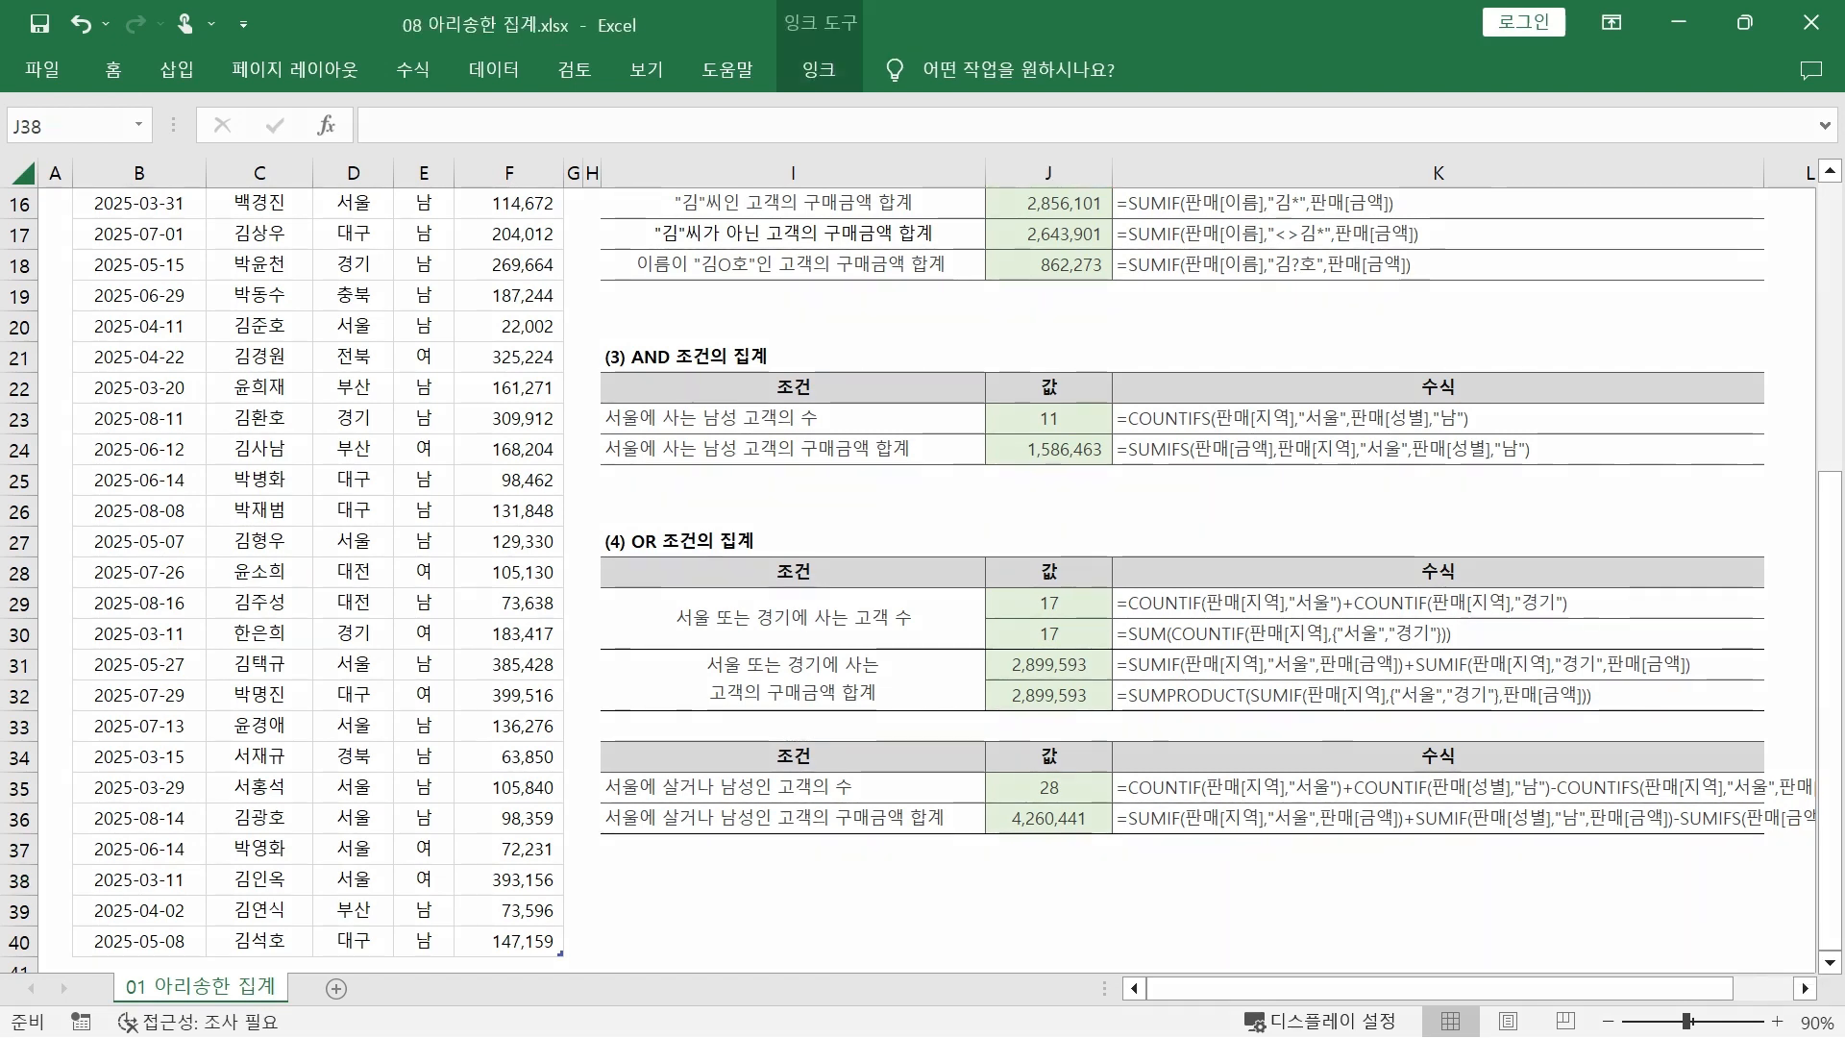